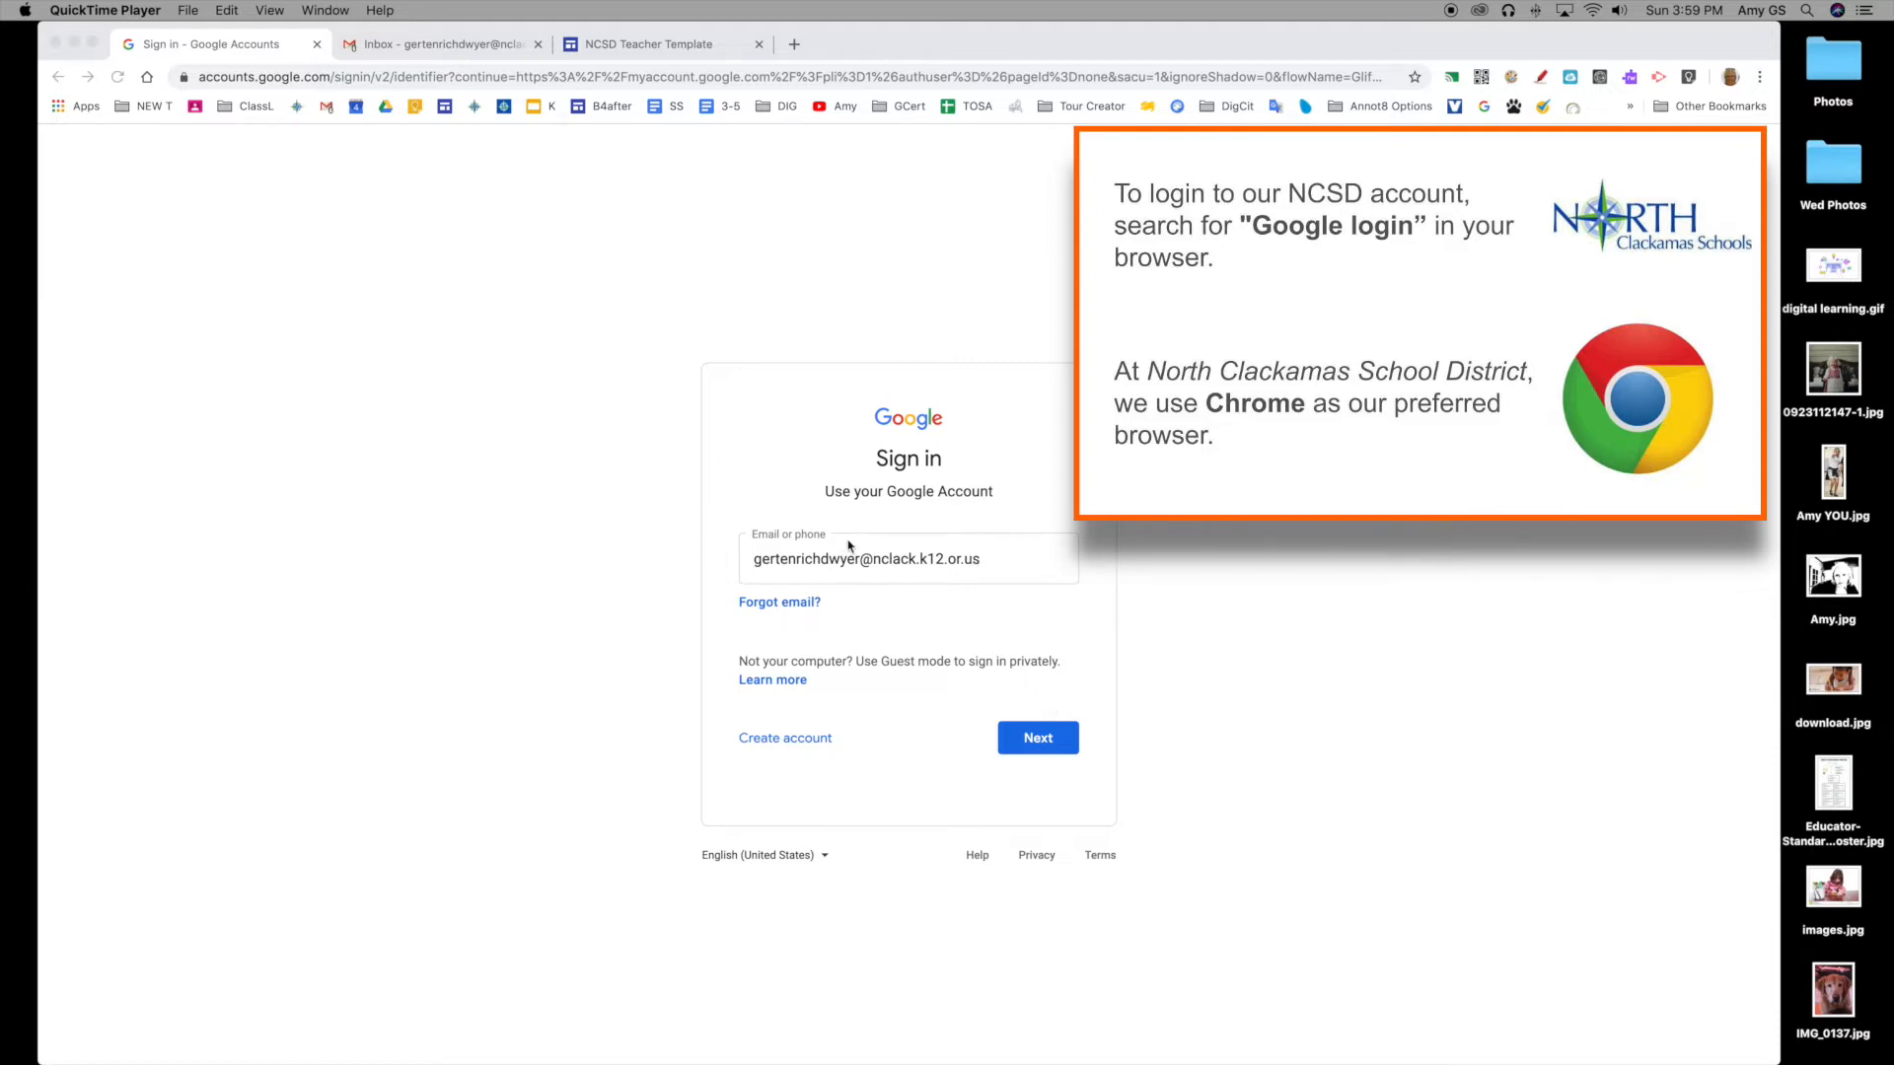
# Step: From Gmail's Google apps grid, launch Google Sites in a new tab
pyautogui.click(374, 47)
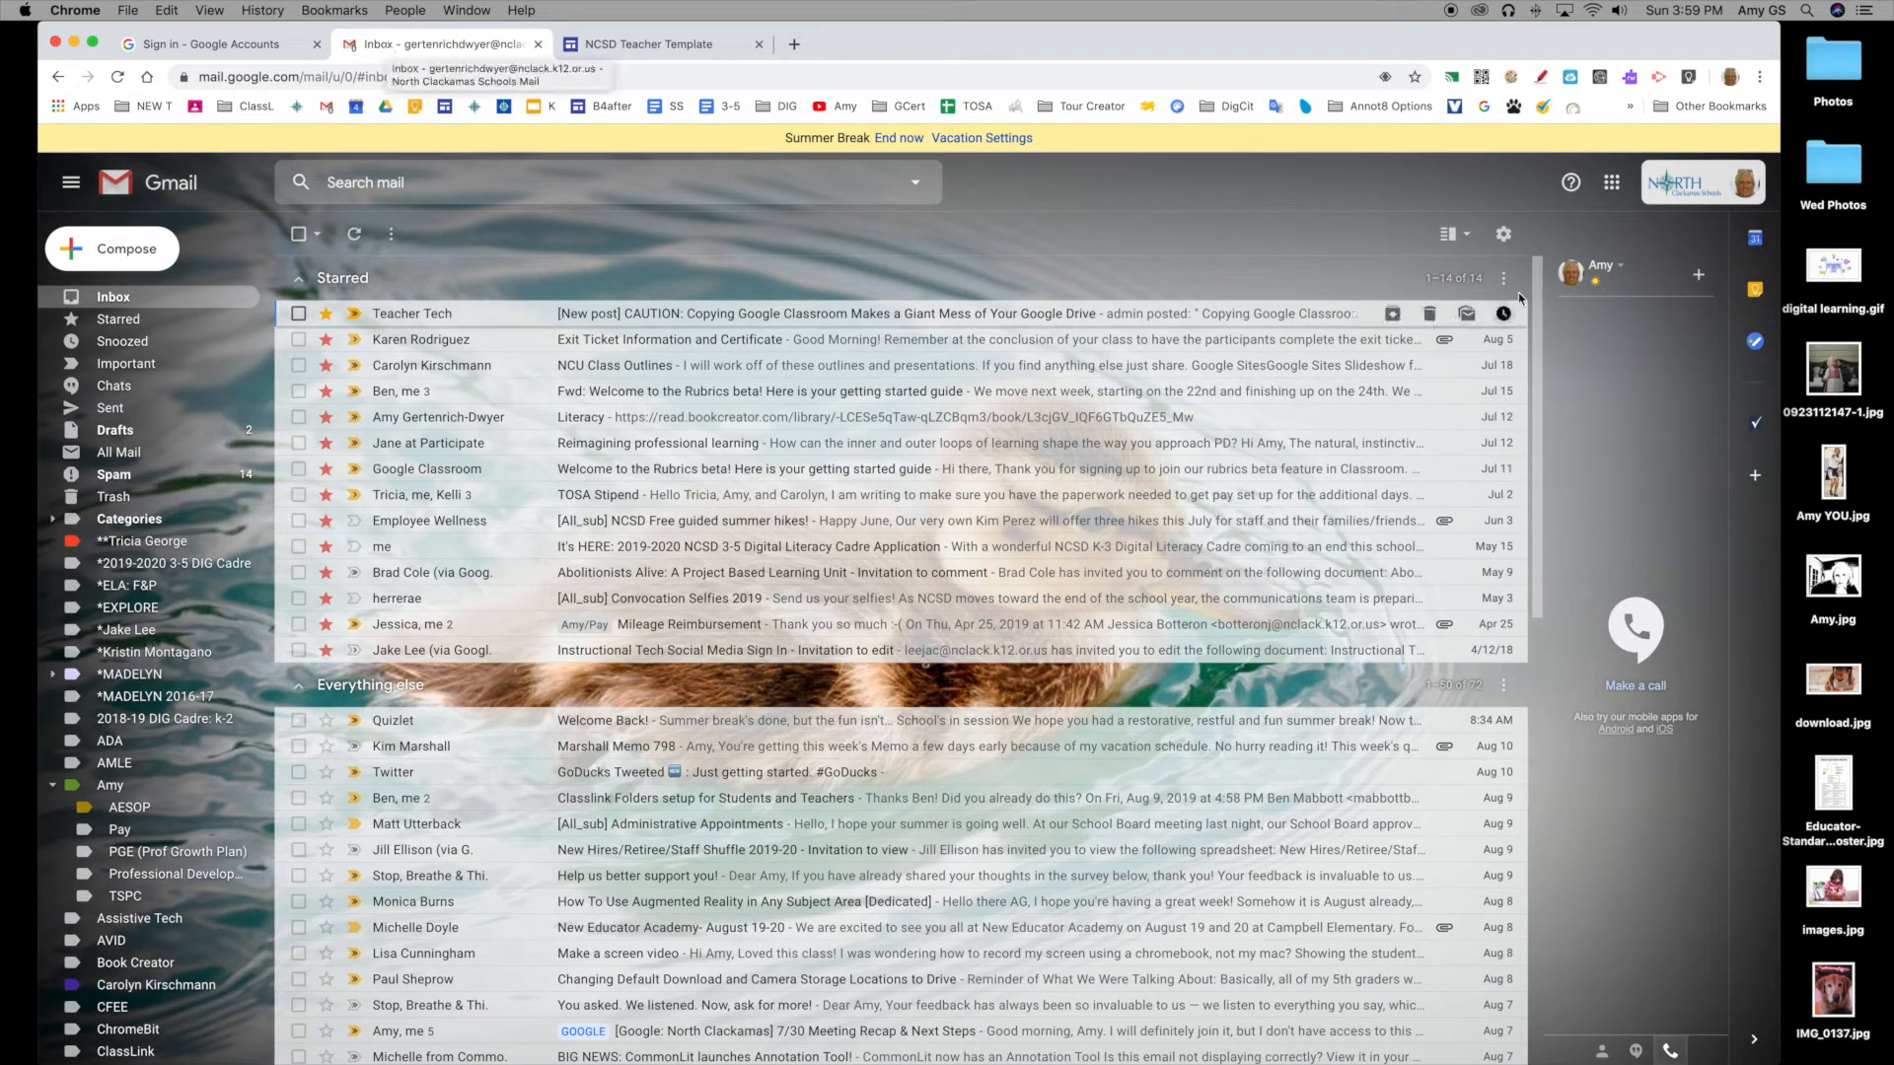
pyautogui.click(1612, 185)
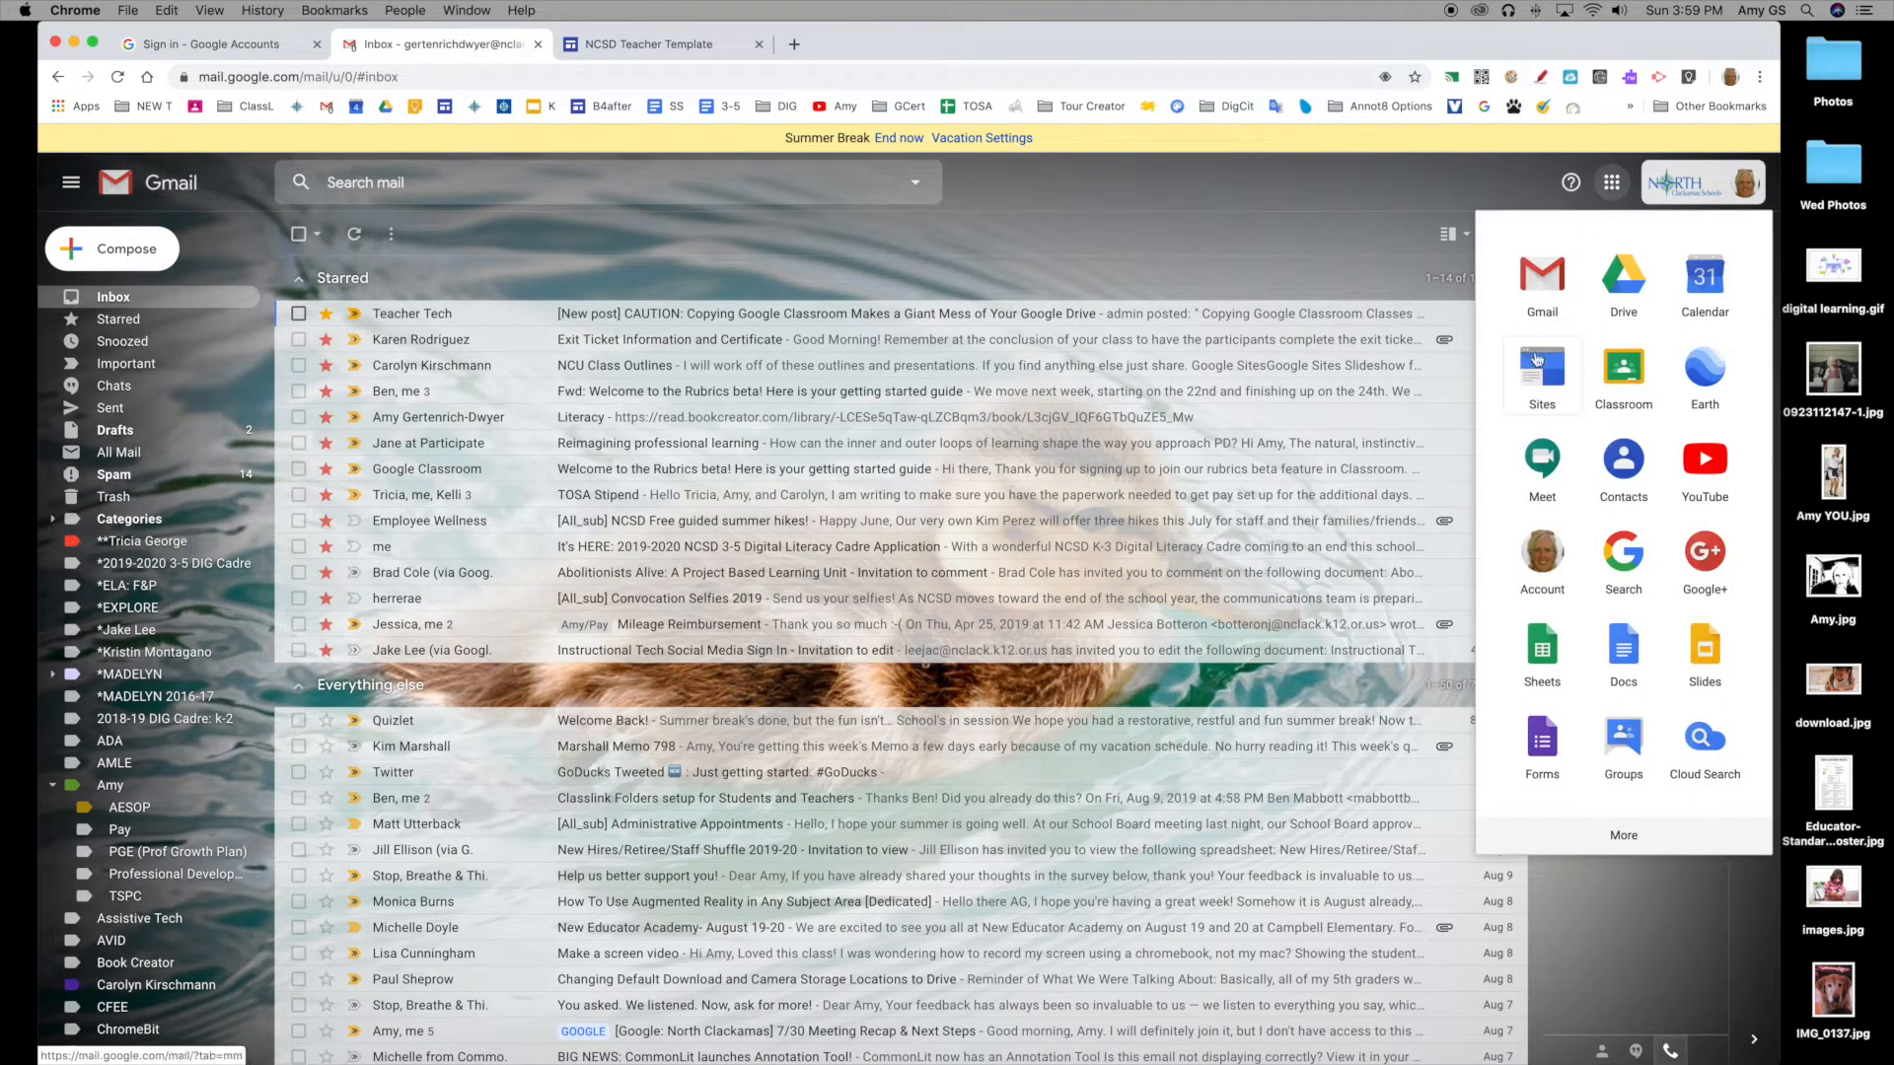
pyautogui.moveTo(1553, 375)
pyautogui.mouseDown()
pyautogui.moveTo(1613, 336)
pyautogui.moveTo(1578, 326)
pyautogui.moveTo(1544, 379)
pyautogui.mouseUp()
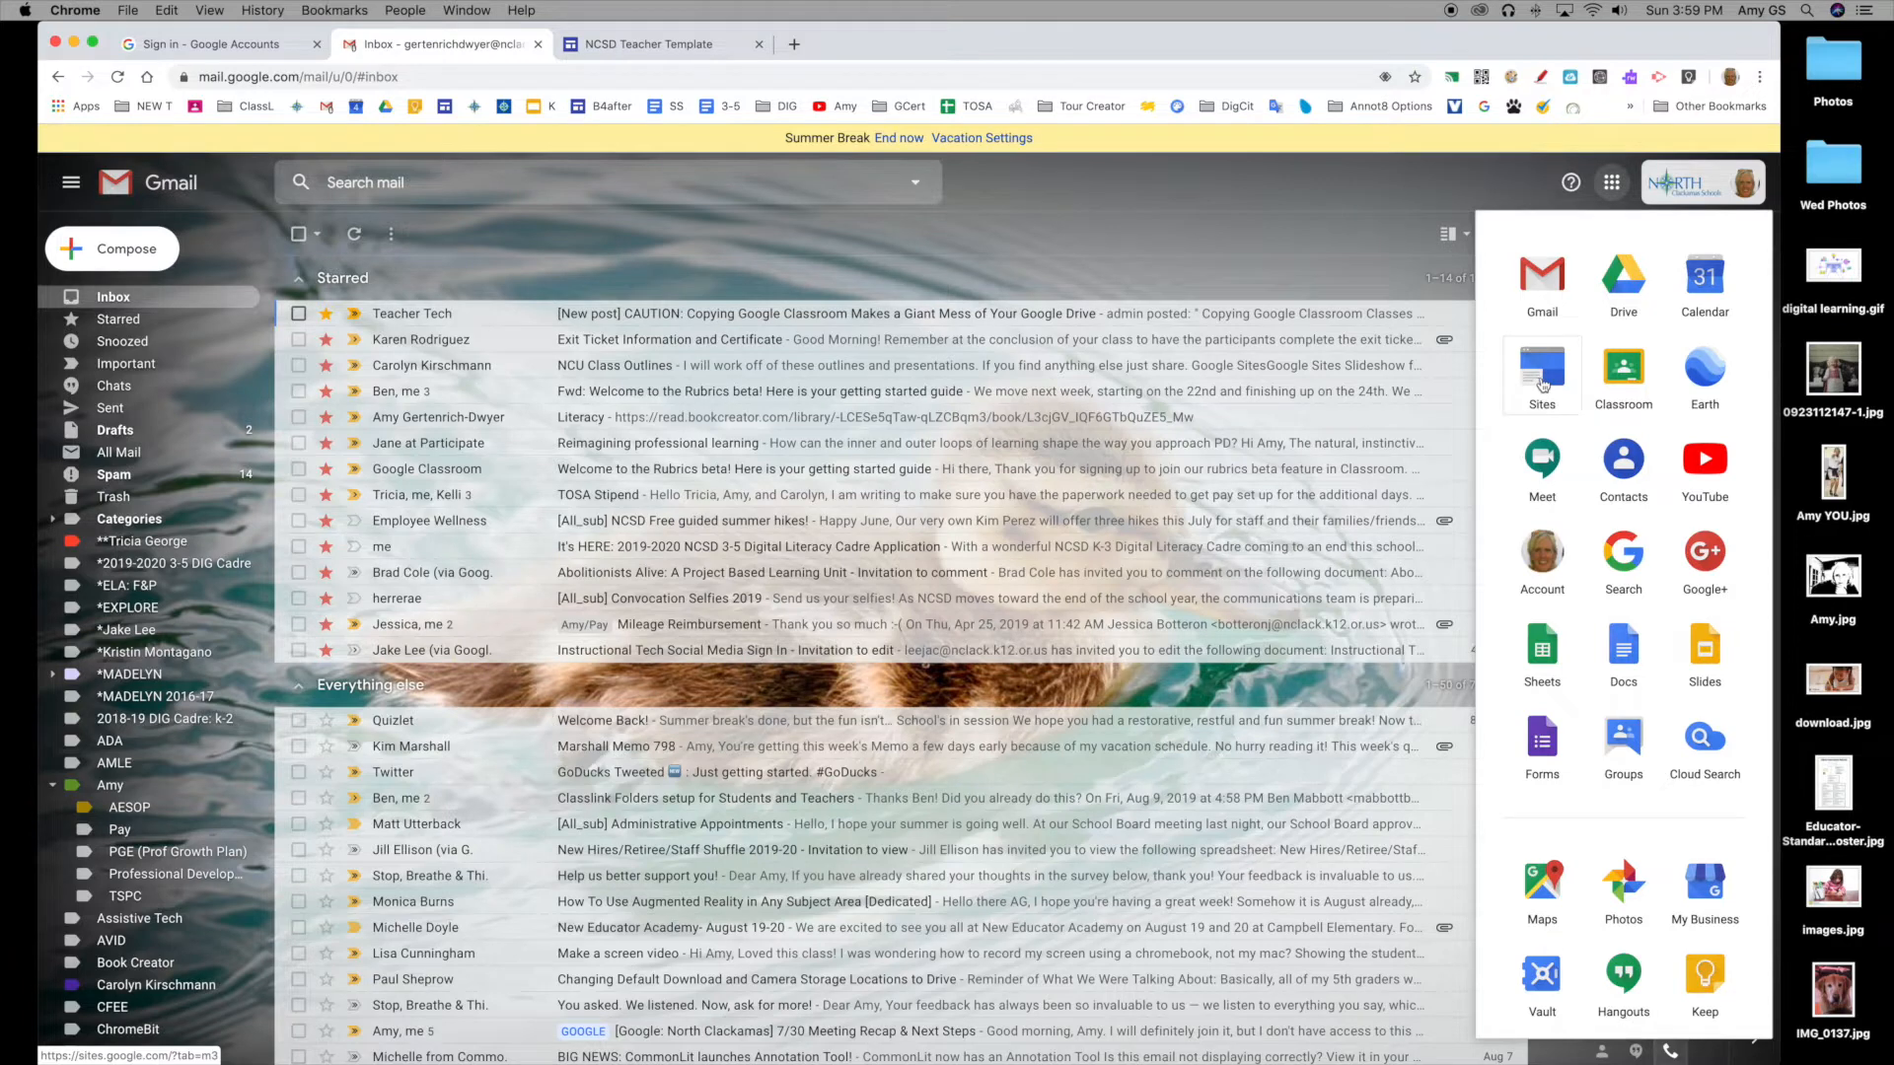
pyautogui.click(1543, 385)
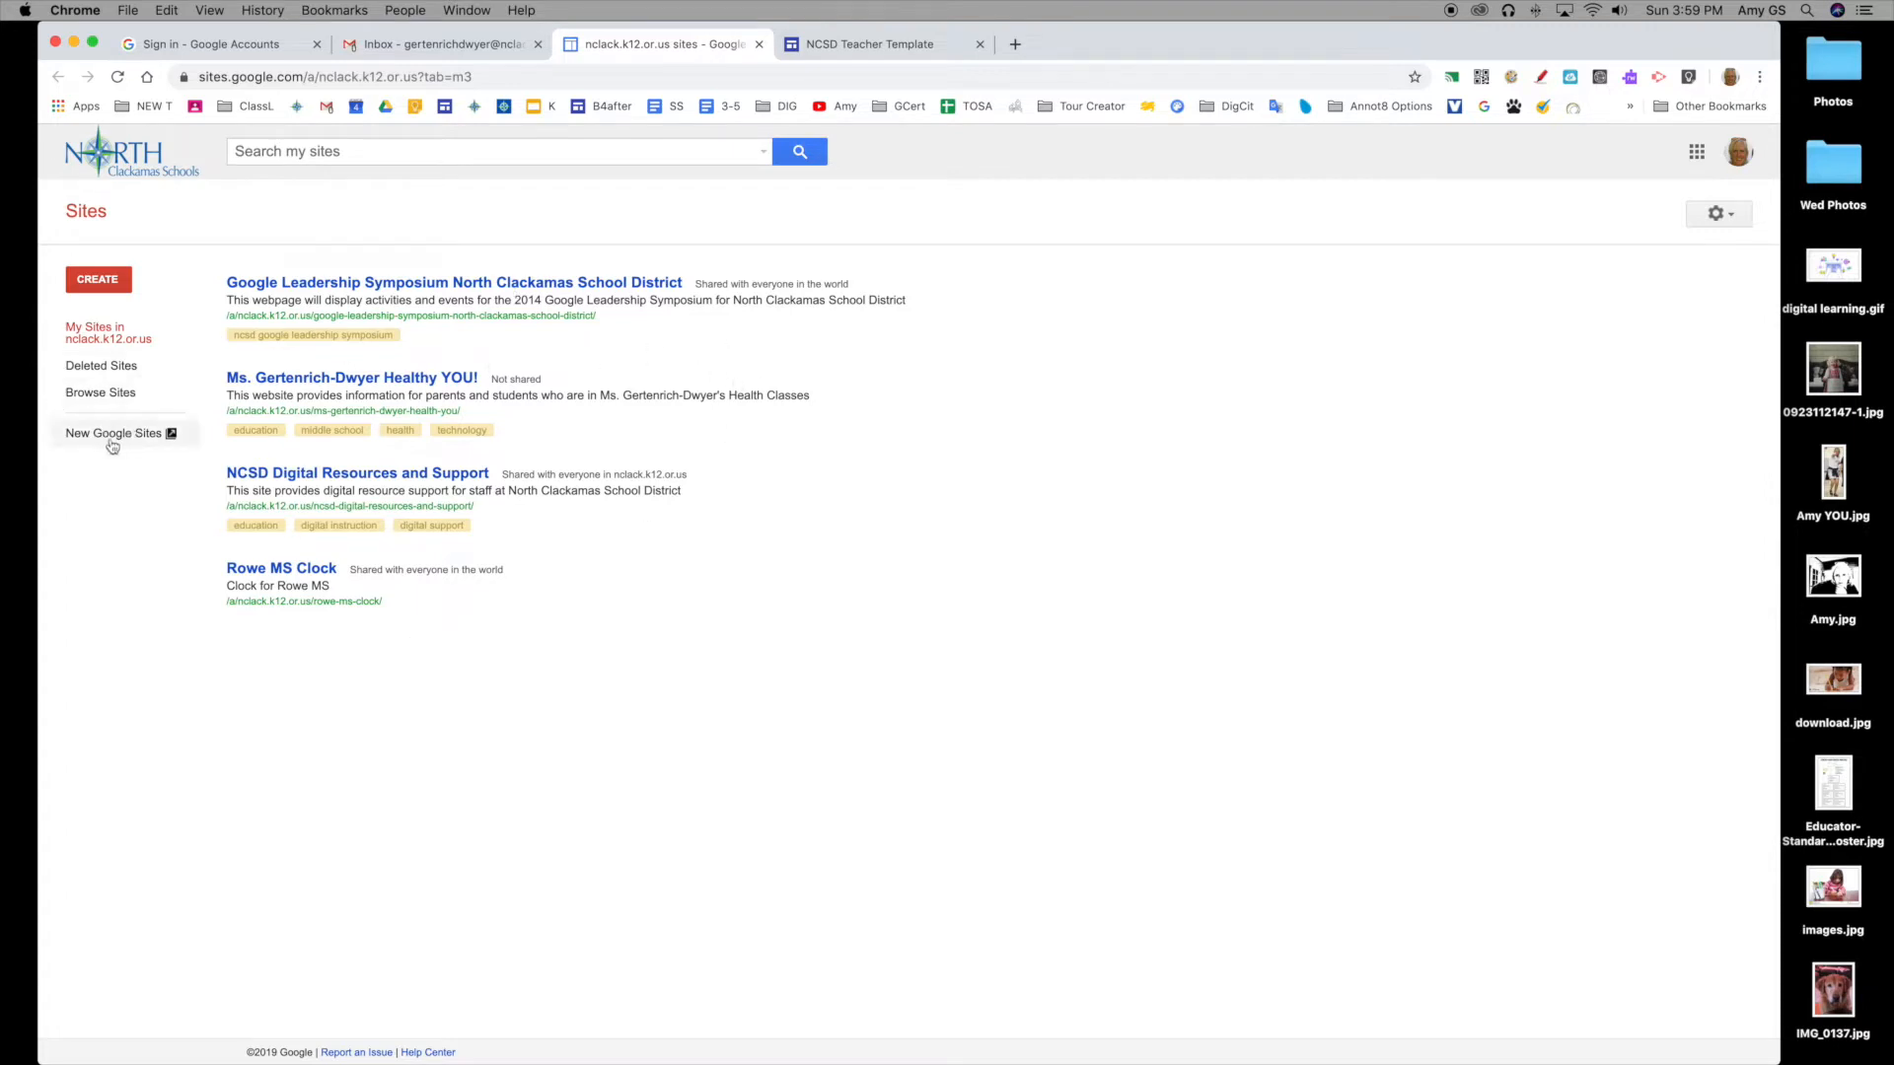
# Step: Filter the new Google Sites list to 'Owned by me' and open NCSD Teacher Template
pyautogui.click(114, 439)
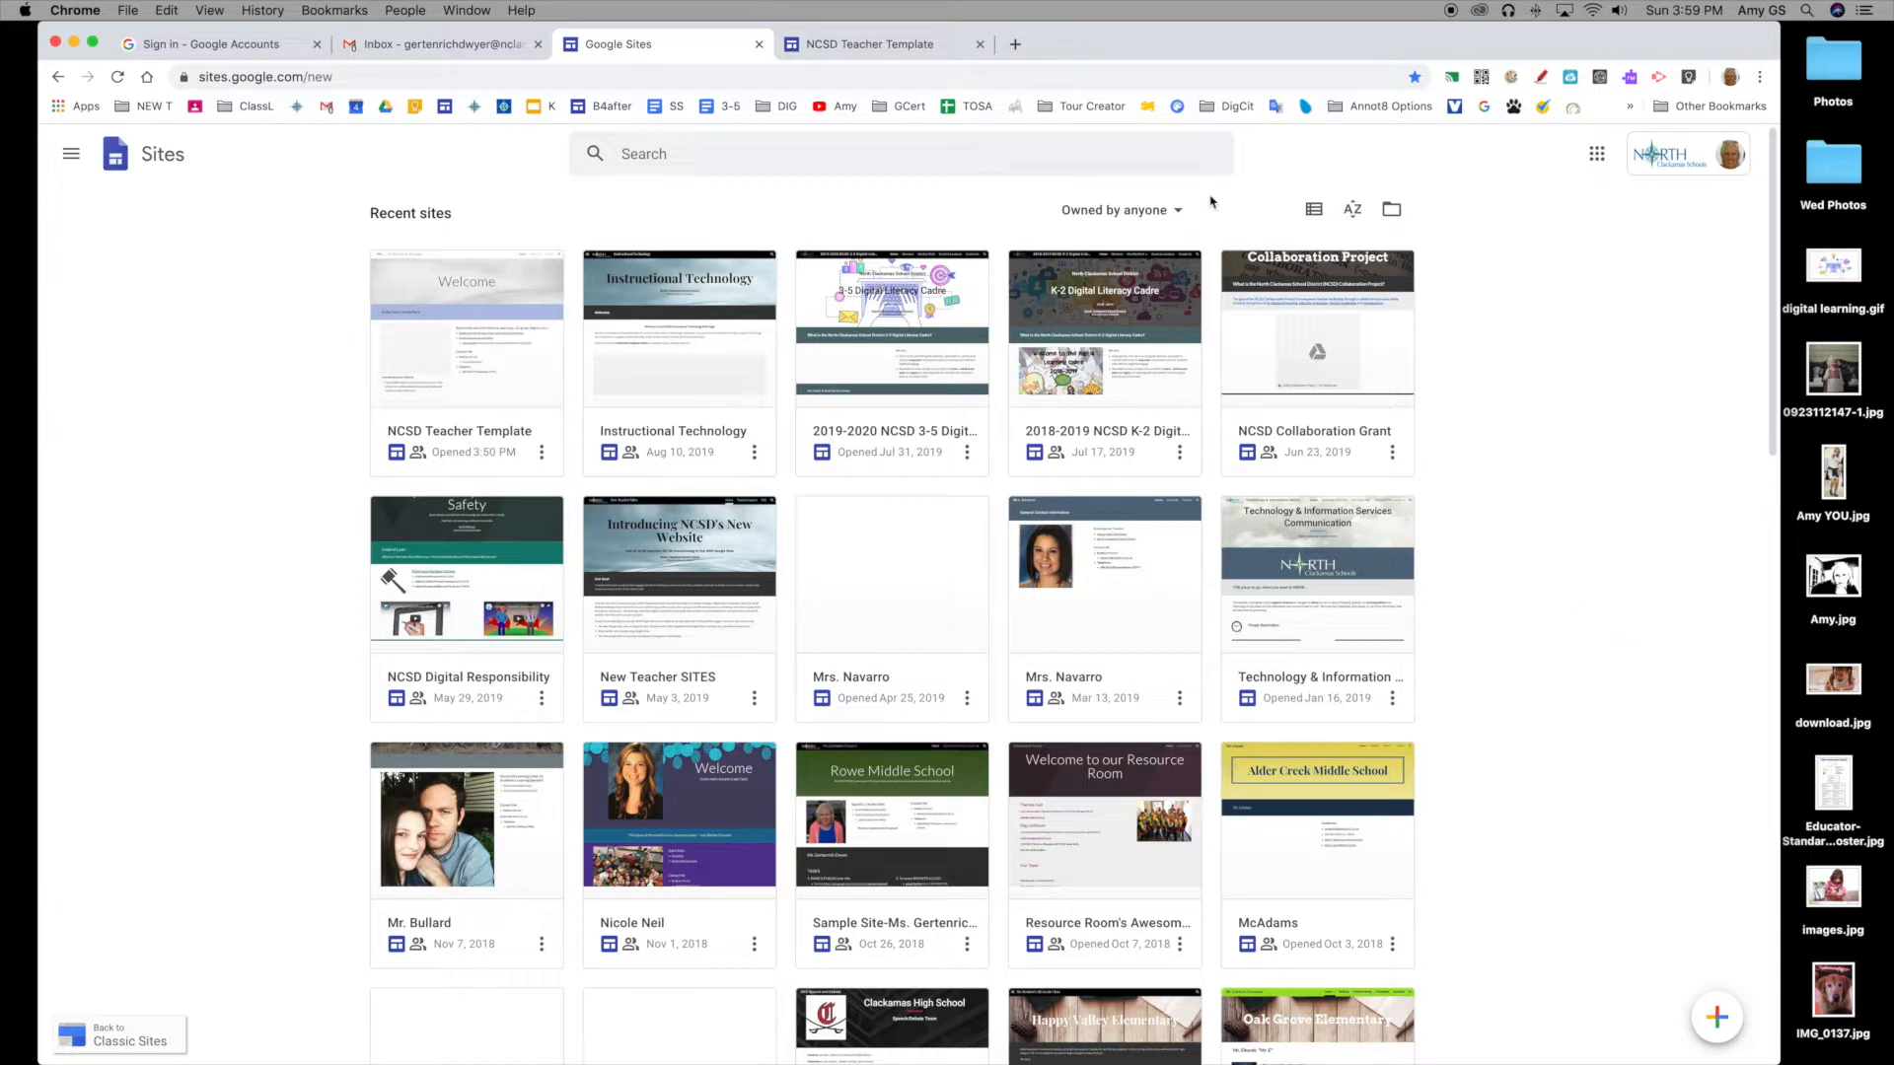
pyautogui.click(1125, 213)
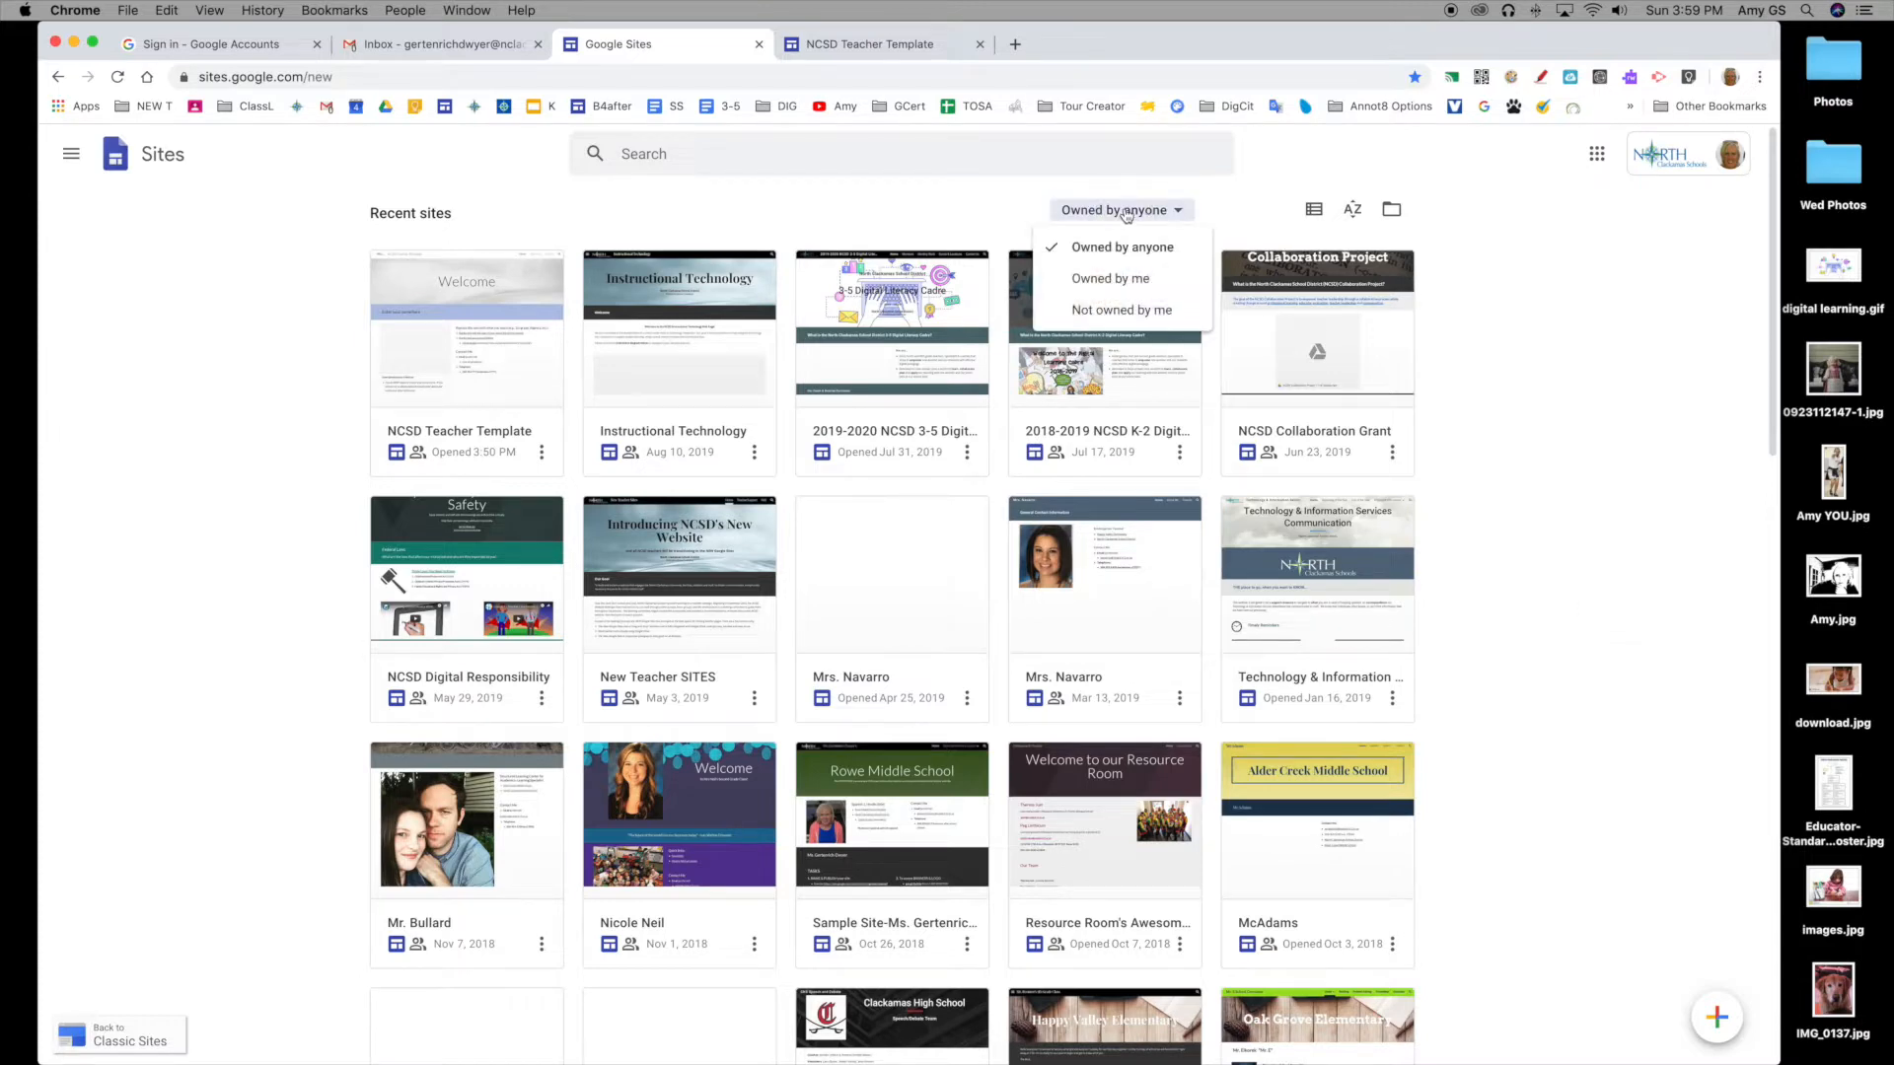
pyautogui.click(1134, 280)
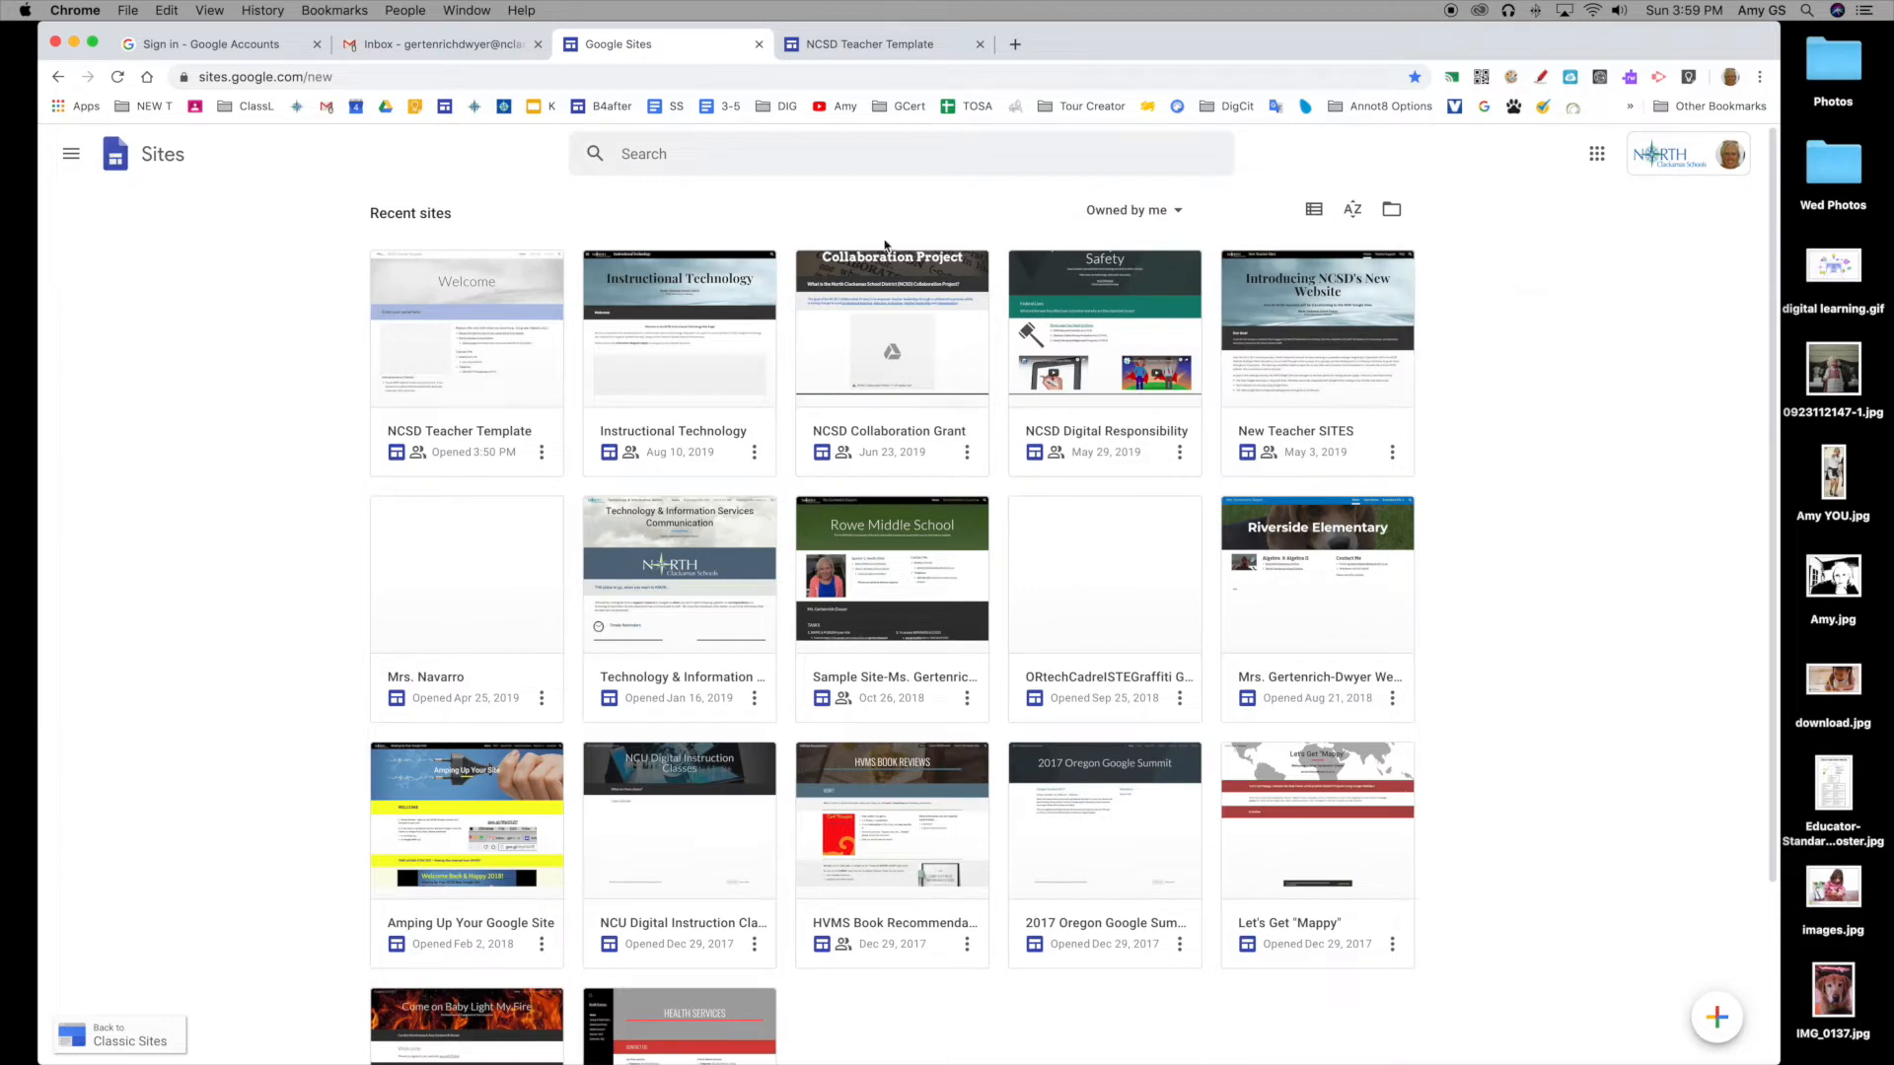
pyautogui.click(483, 362)
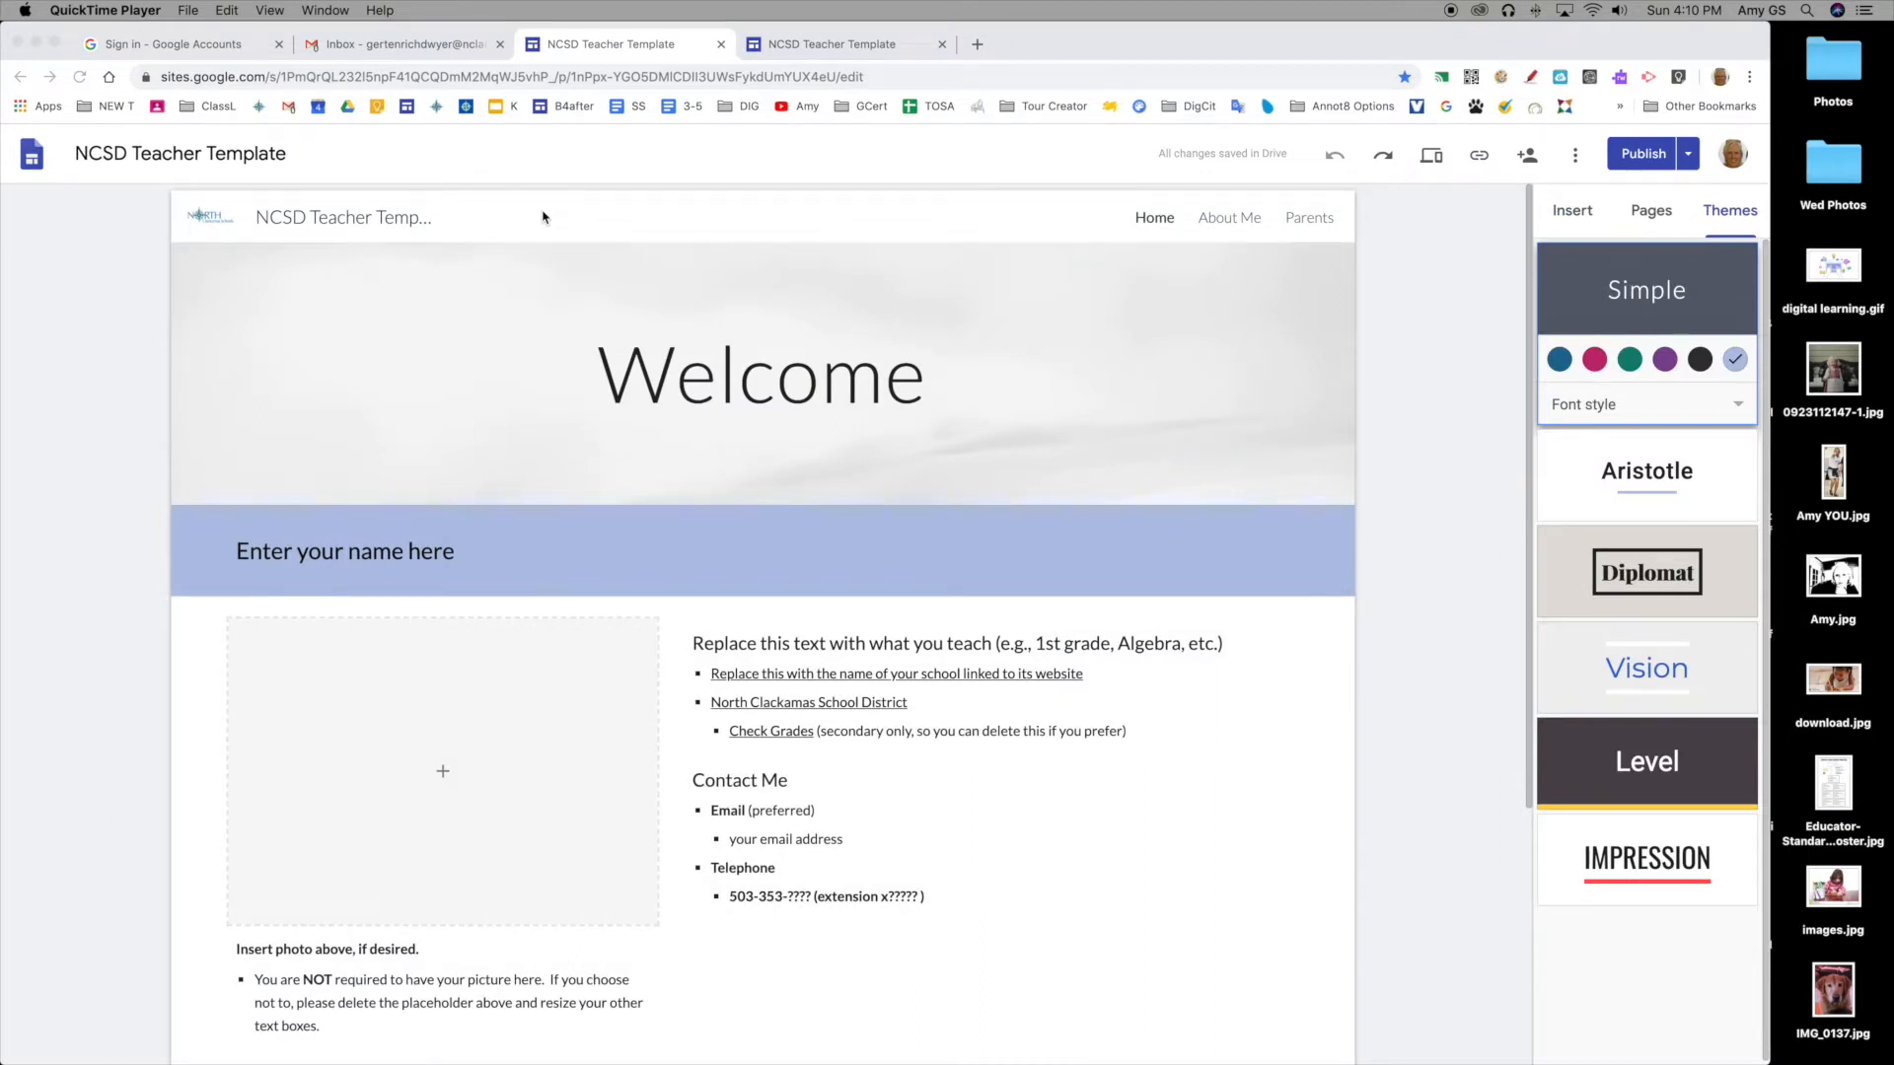
# Step: Rename the site document to the teacher's name
pyautogui.click(194, 155)
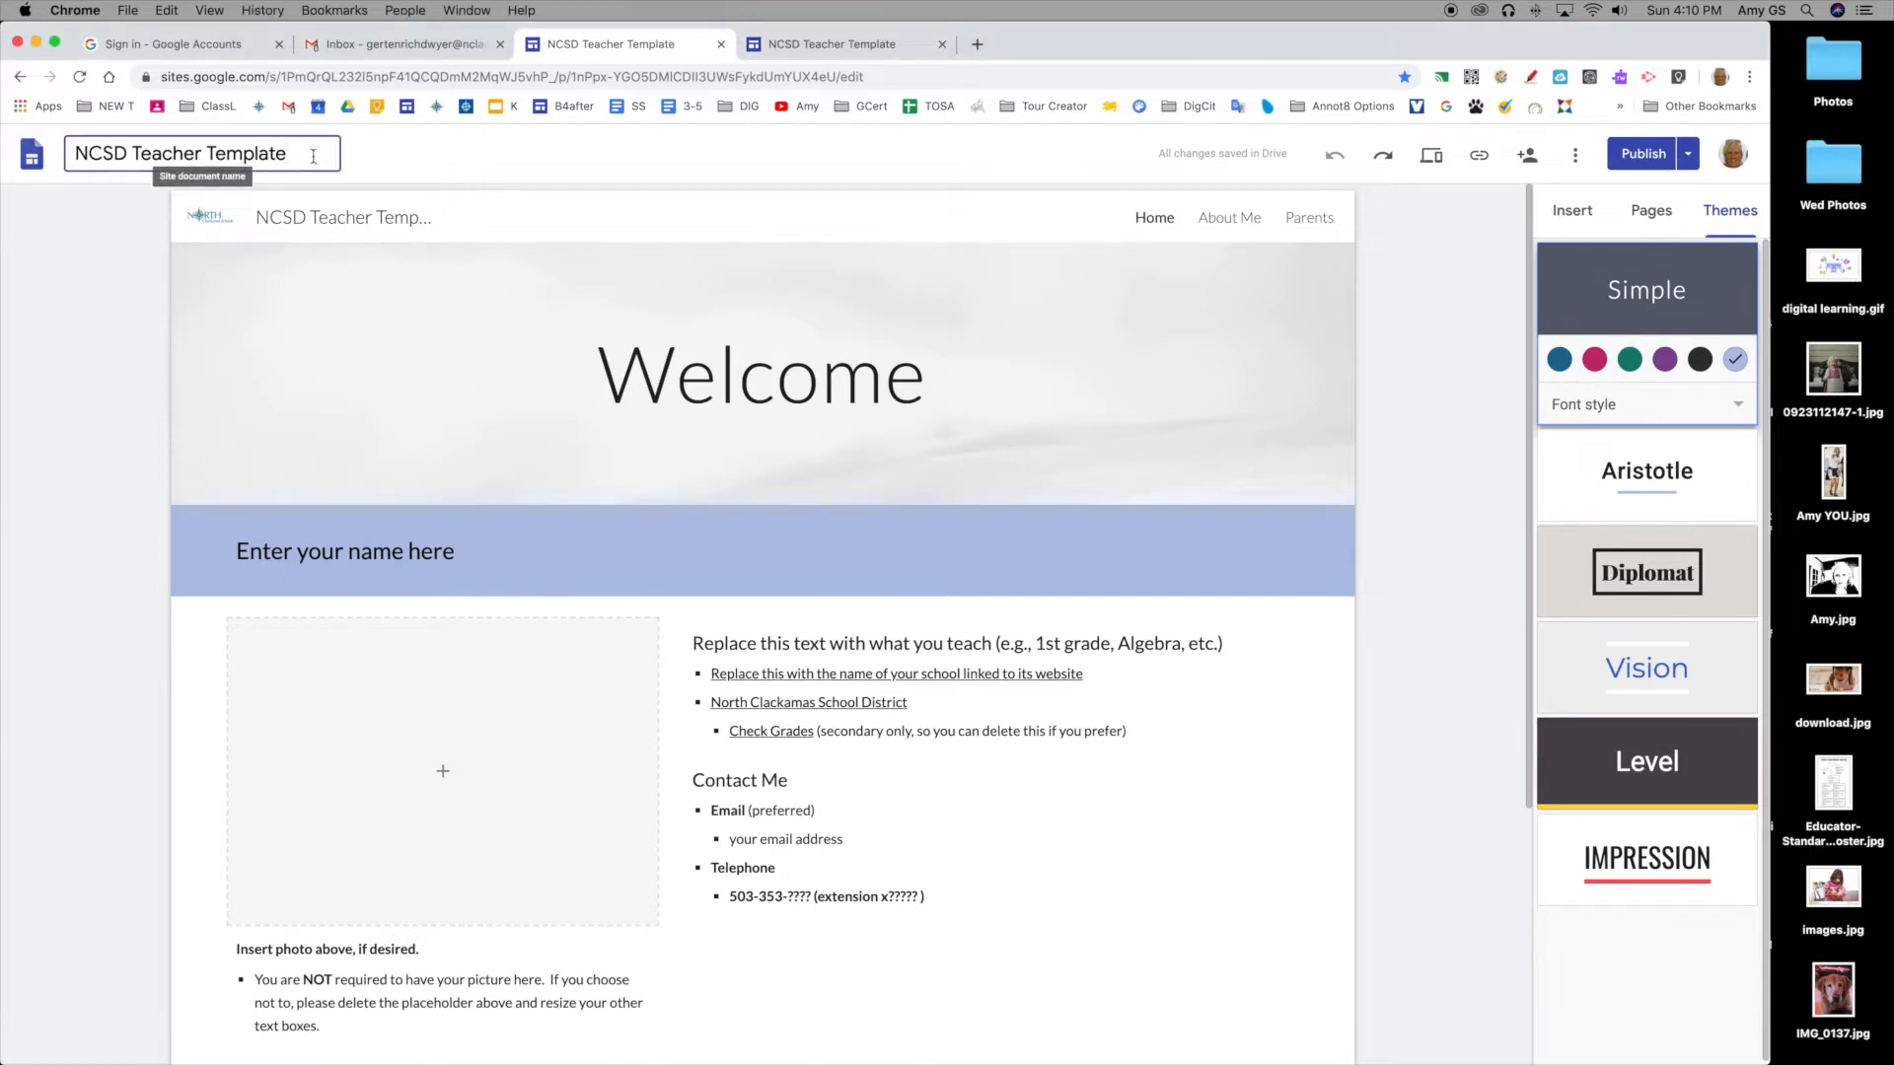
pyautogui.moveTo(301, 155); pyautogui.dragTo(62, 150)
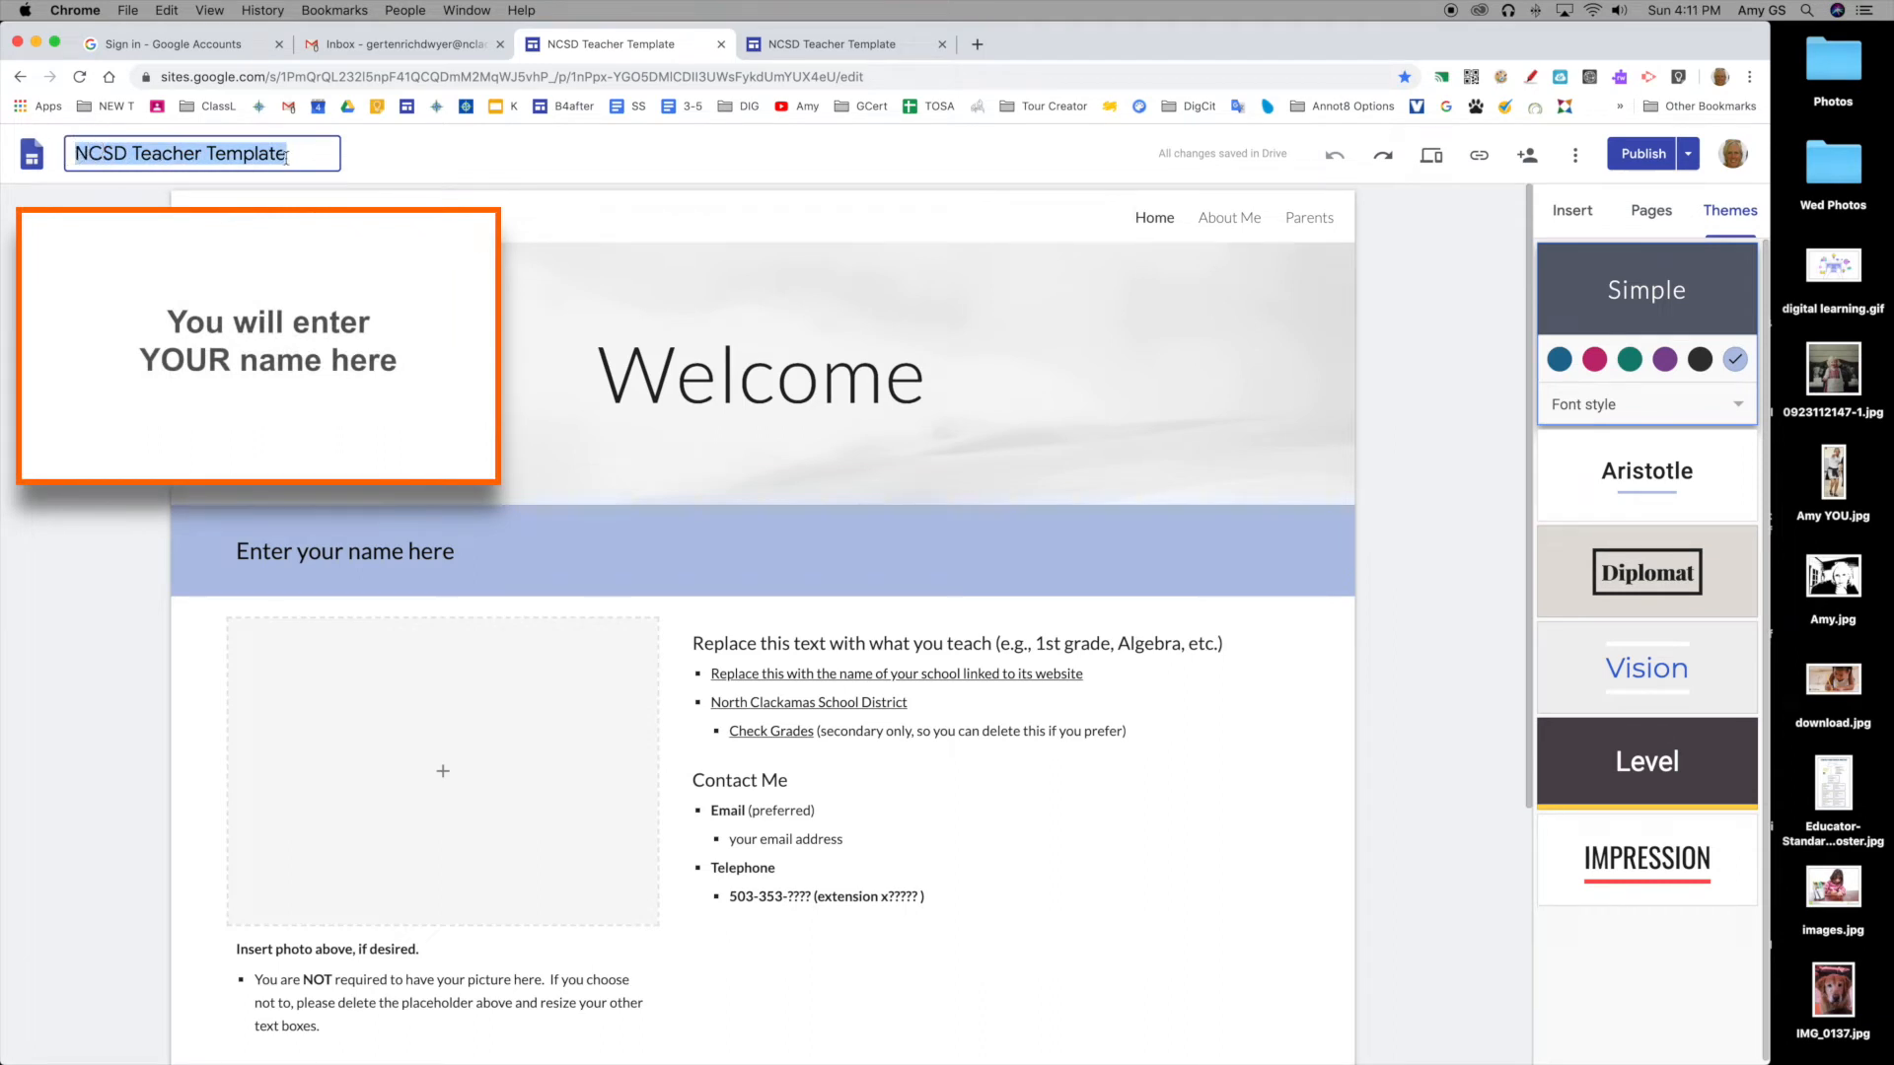
pyautogui.write('Ms. Gertenri')
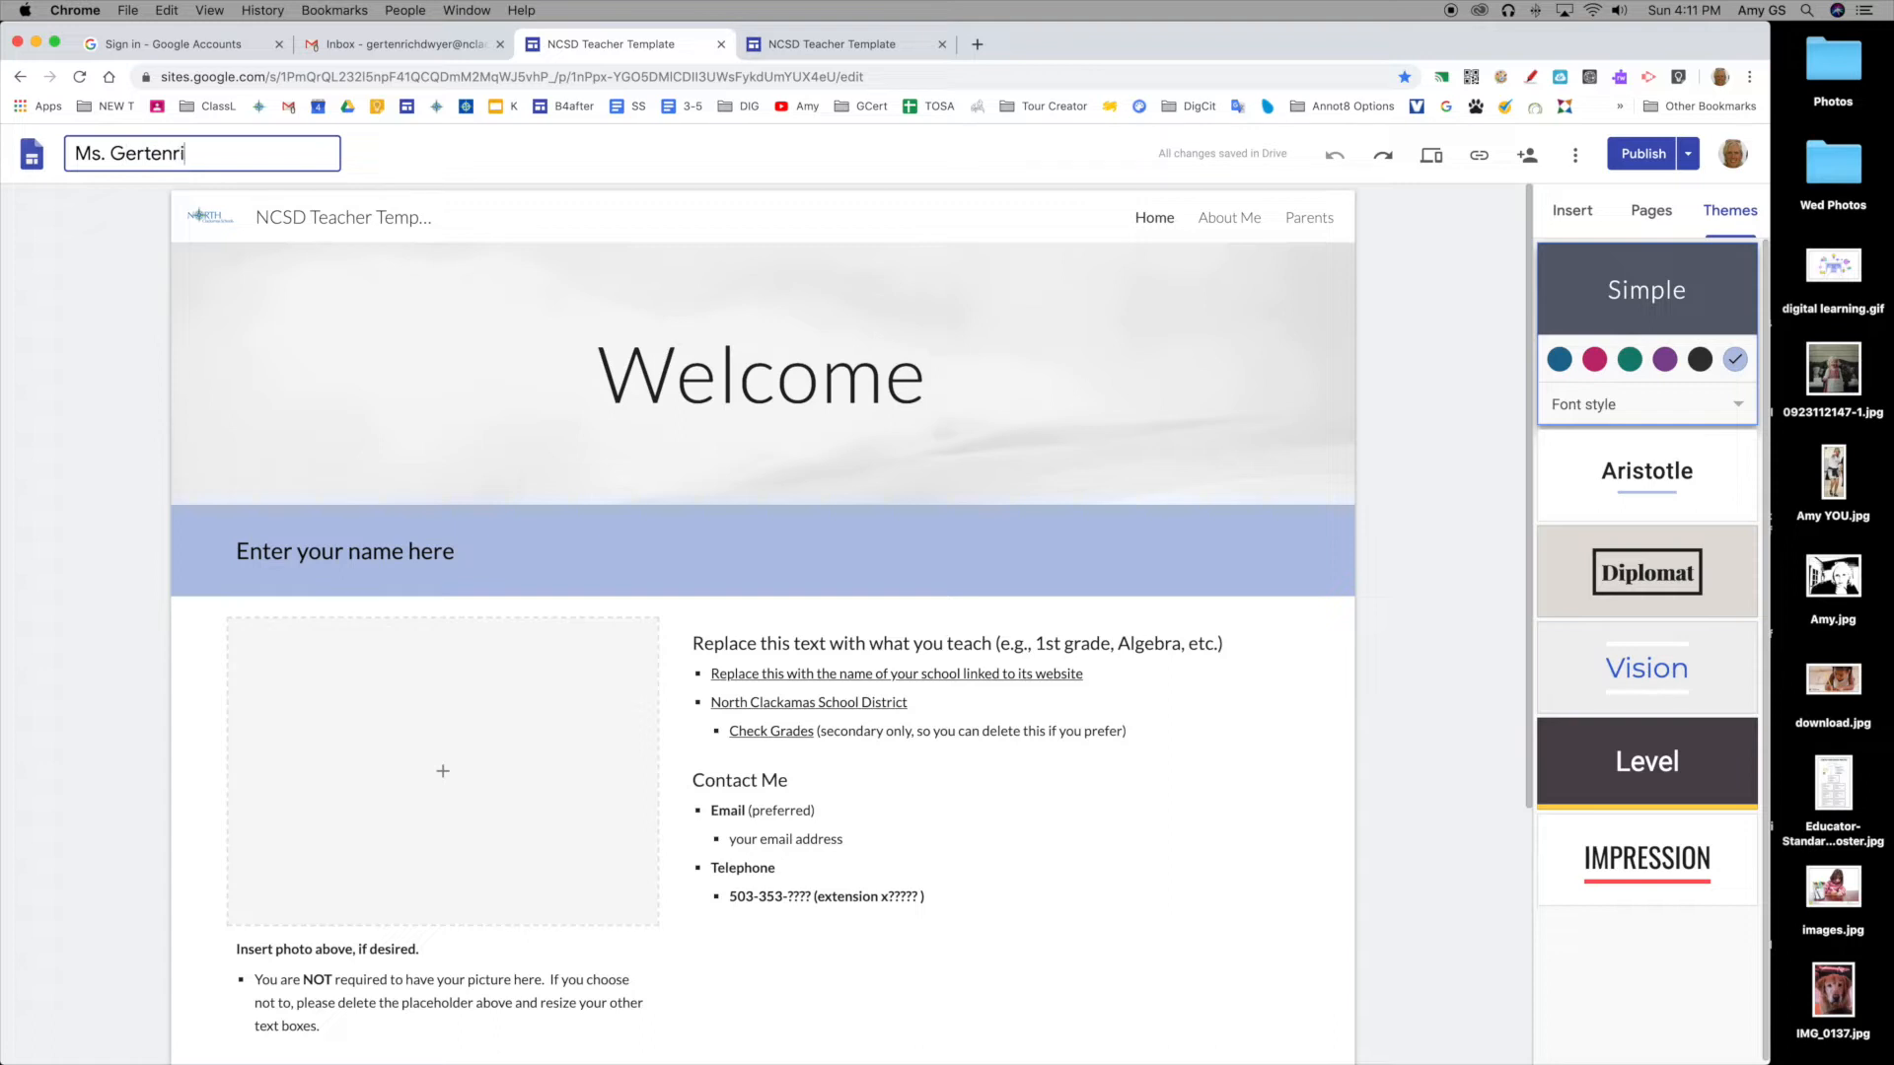
pyautogui.write('ch-Dwyer')
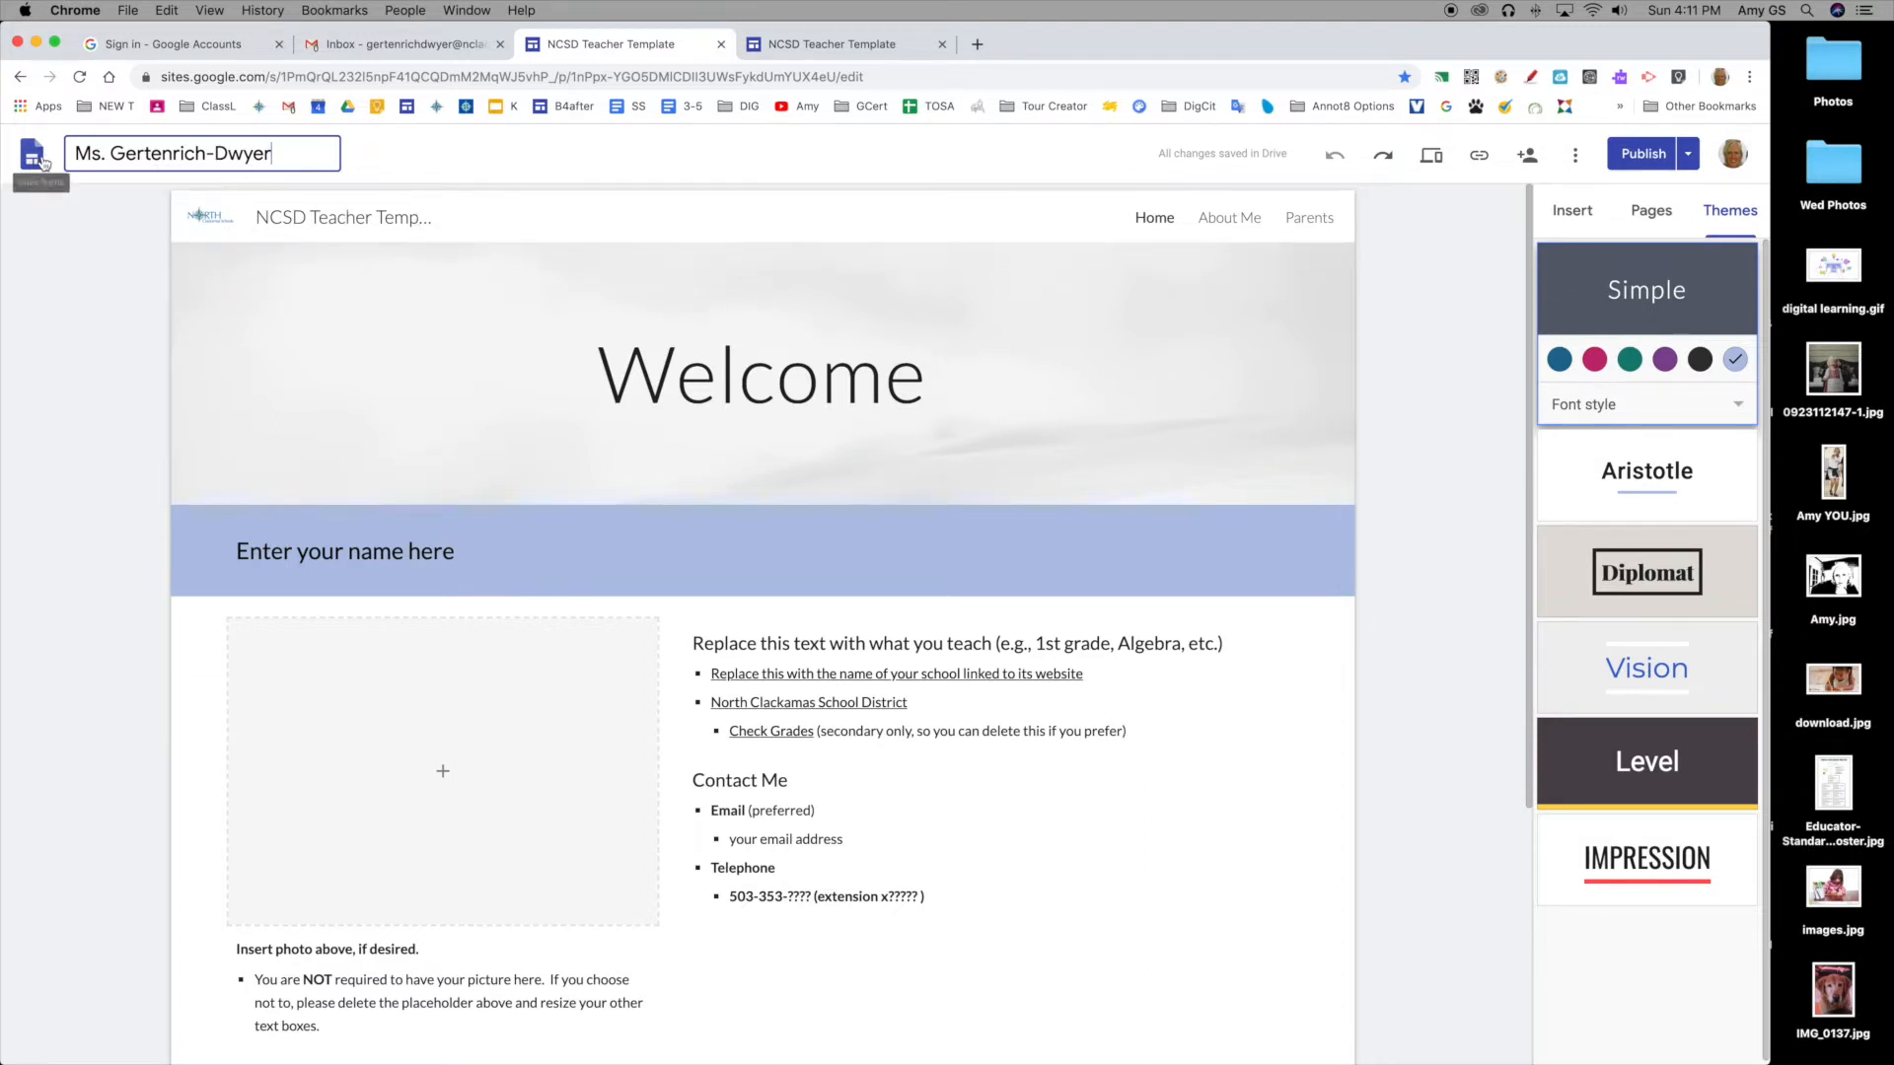
# Step: Replace the header site name 'NCSD Teacher Template' with the teacher's website title
pyautogui.click(323, 217)
pyautogui.click(436, 218)
pyautogui.moveTo(436, 218); pyautogui.dragTo(235, 213)
pyautogui.press('BackSpace')
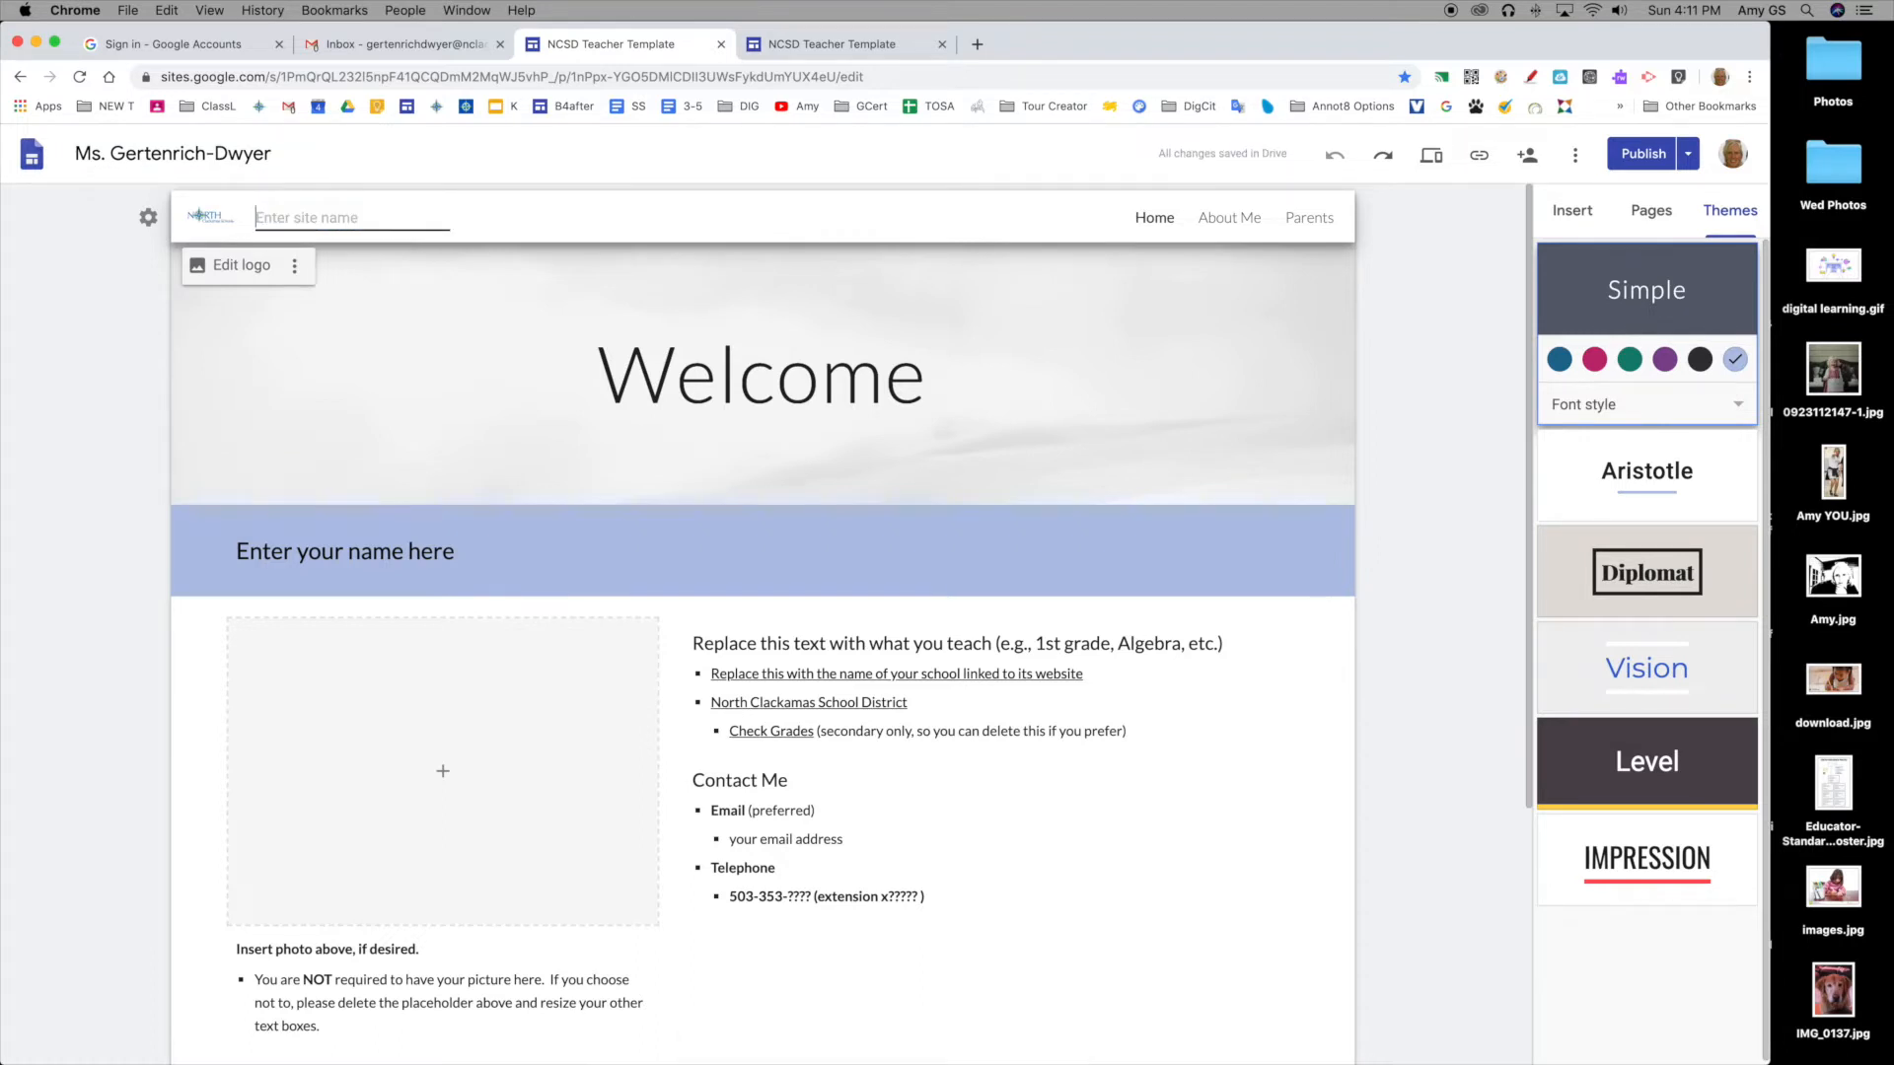
pyautogui.write('Ms. Gertenr')
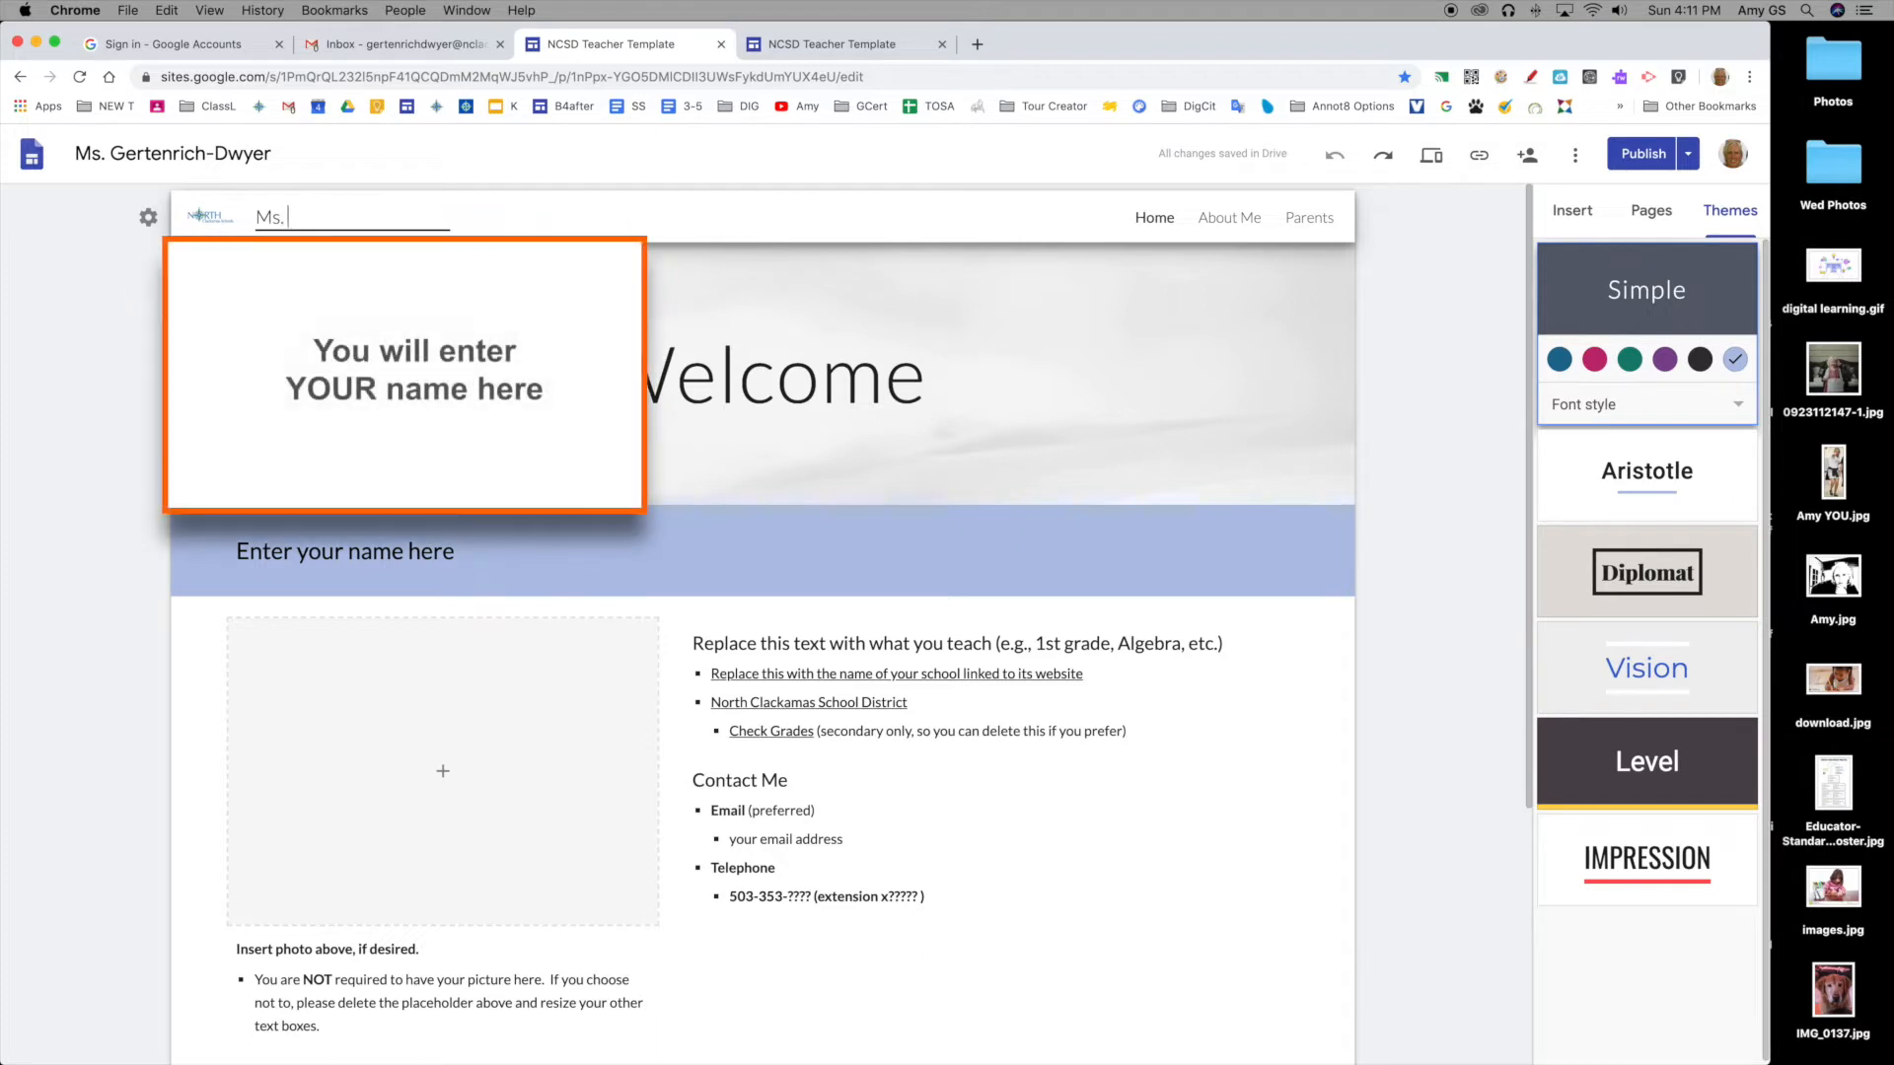
pyautogui.write('ich')
pyautogui.write('-Dwyer')
pyautogui.write("'s Webs")
pyautogui.write('ite')
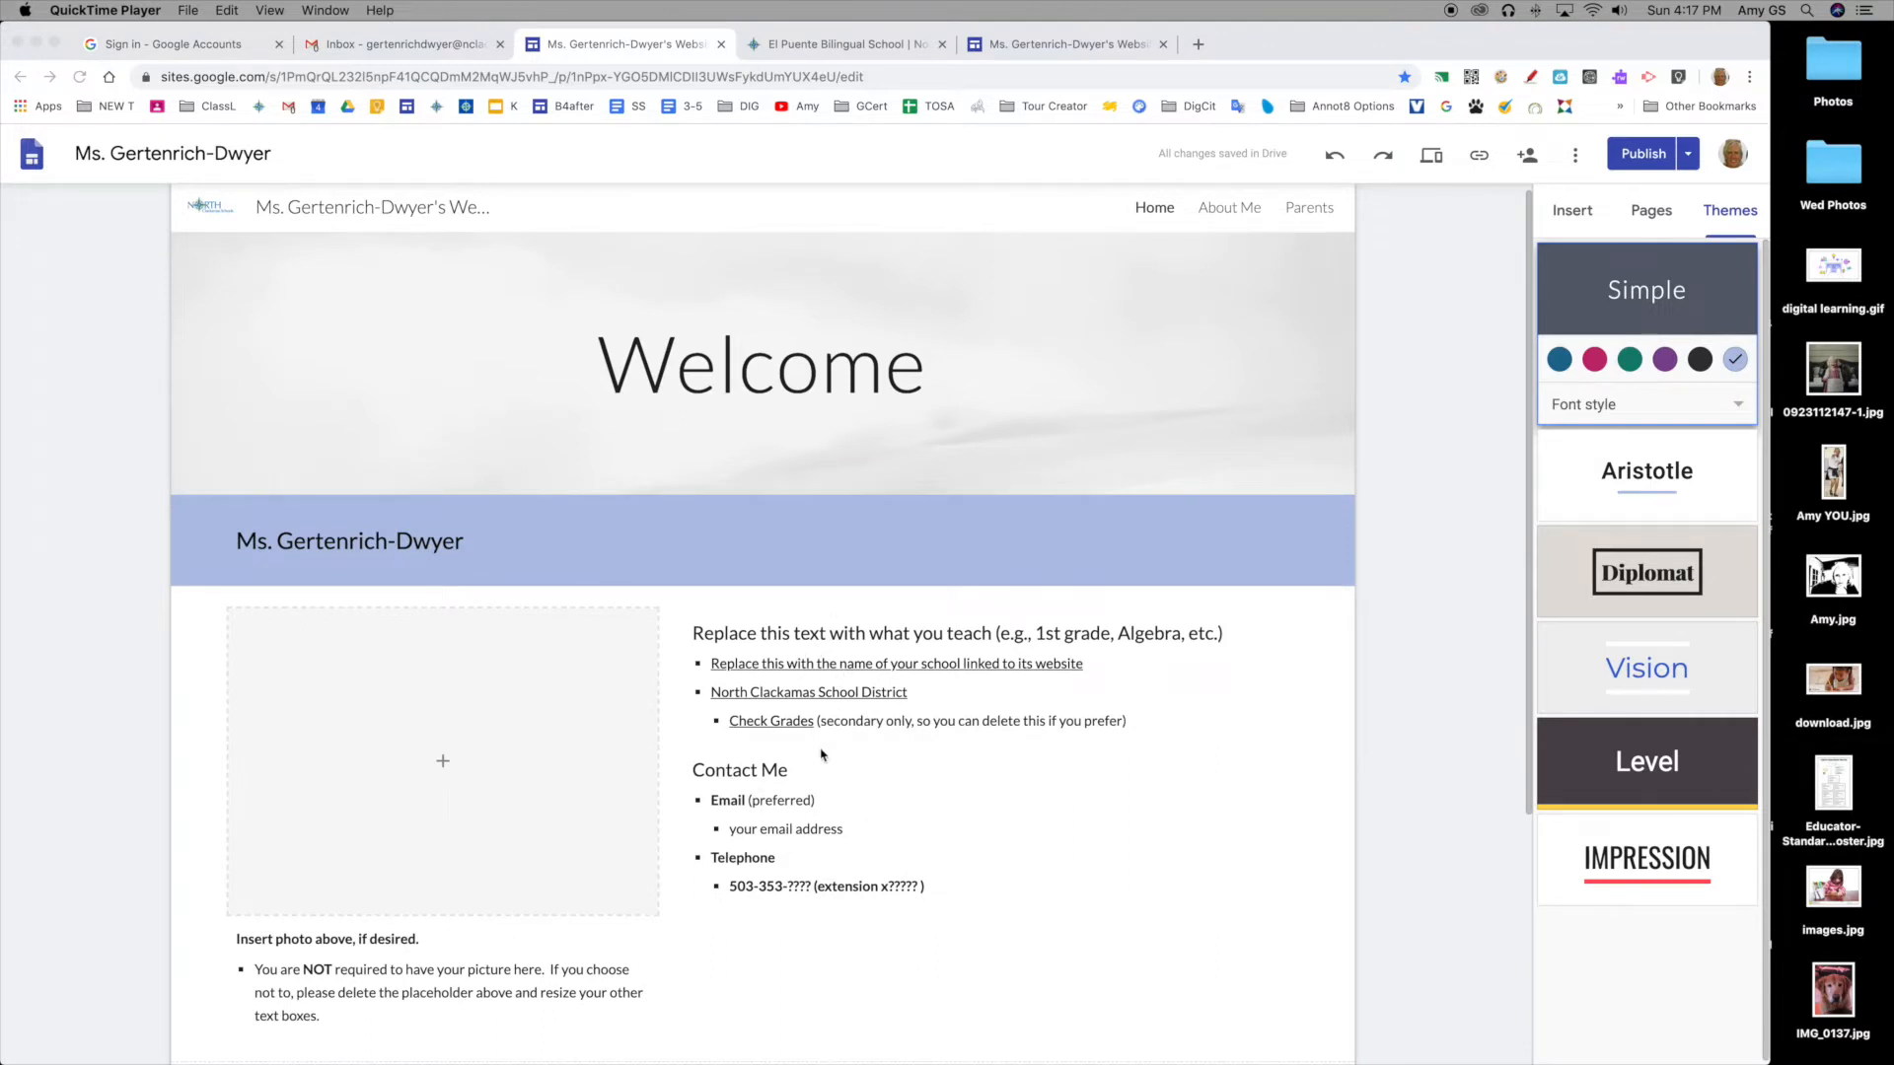
# Step: Replace the placeholder subject heading with 'First Grade Teacher' and reveal the district line's link
pyautogui.click(786, 633)
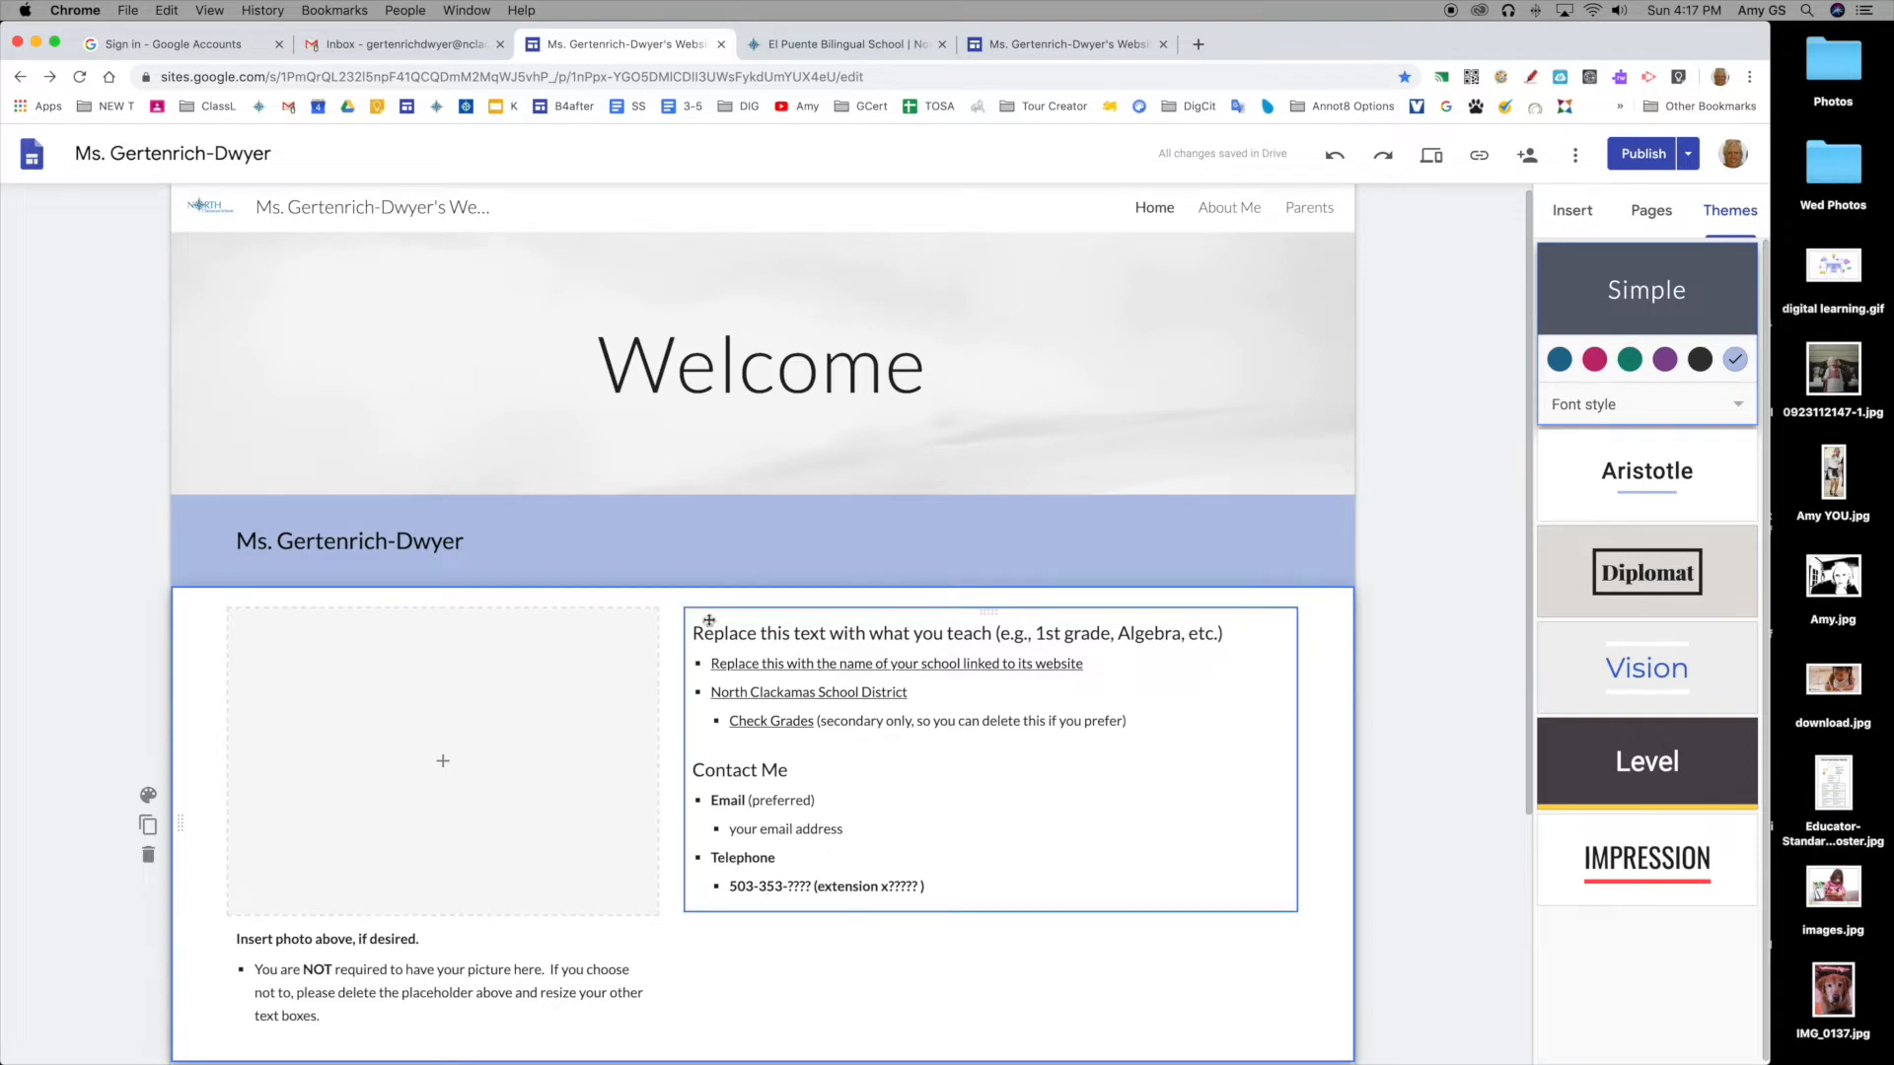
pyautogui.click(694, 634)
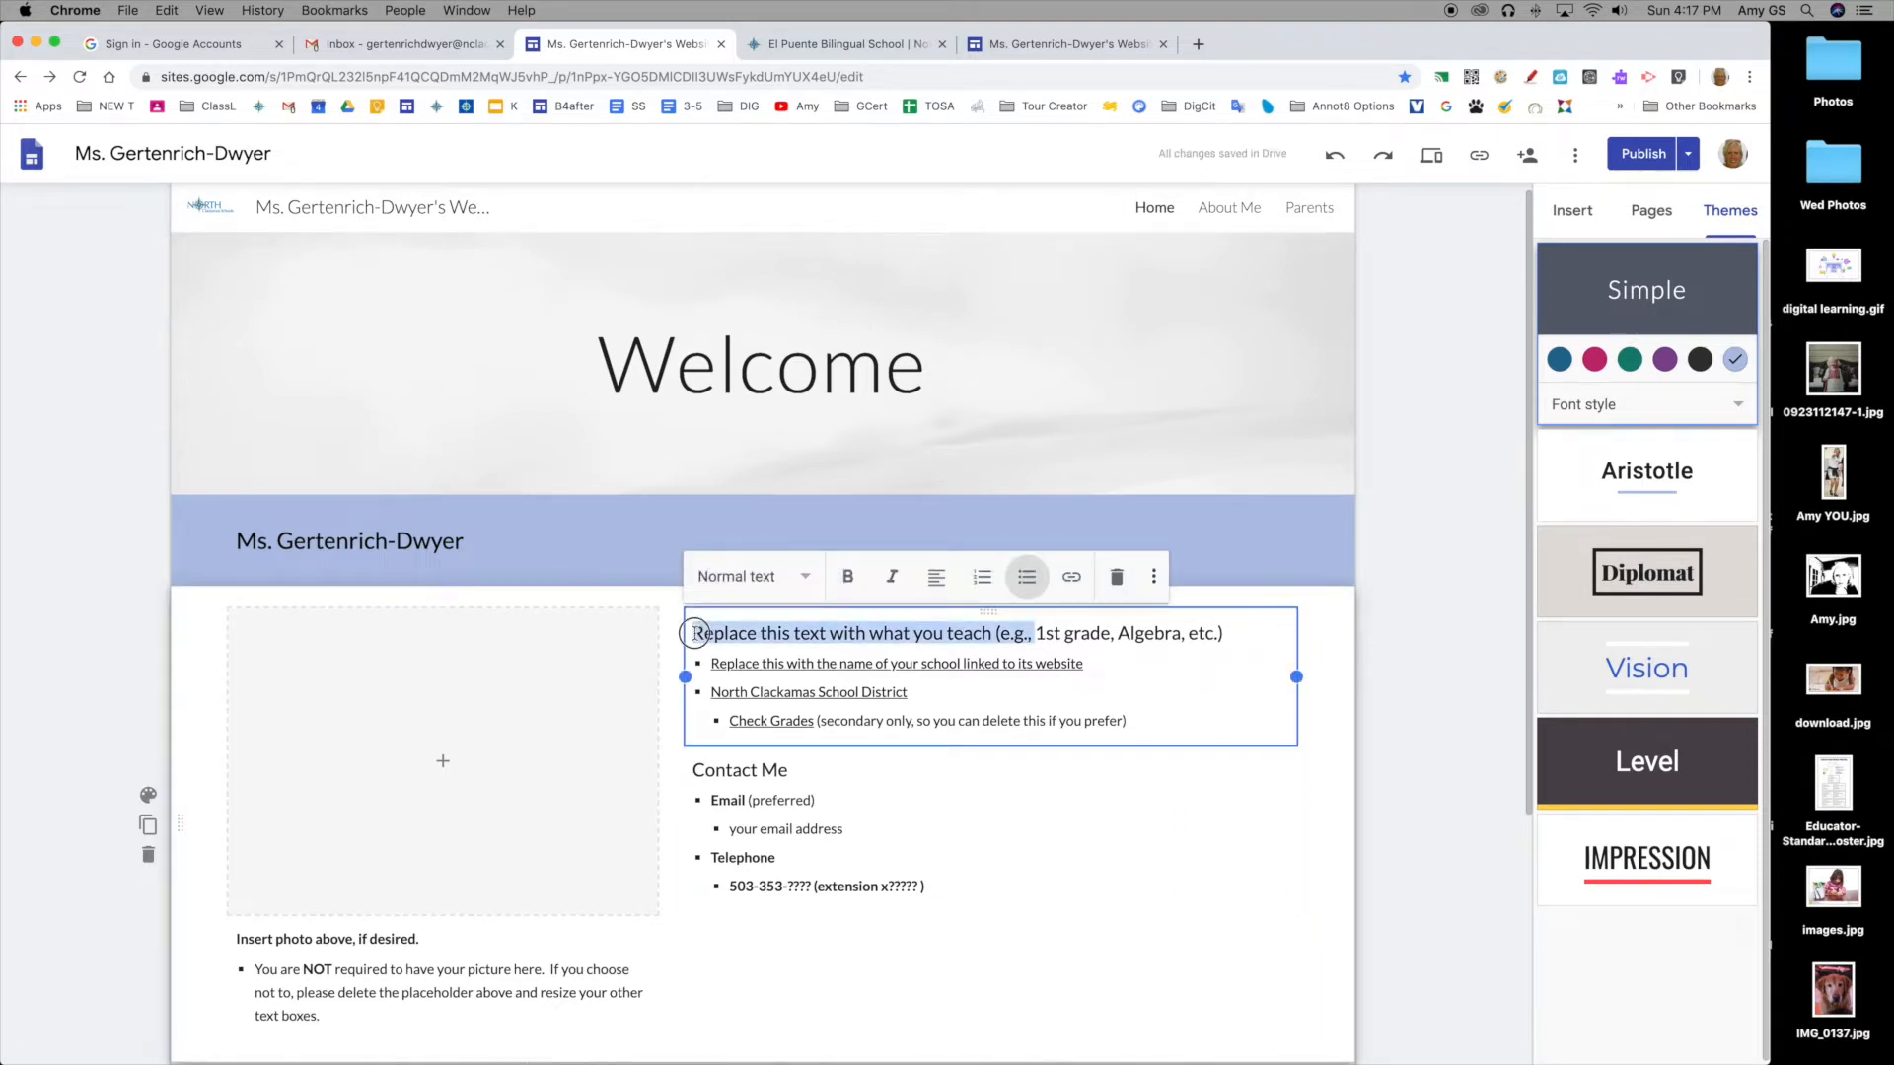
pyautogui.moveTo(694, 633); pyautogui.dragTo(1226, 633)
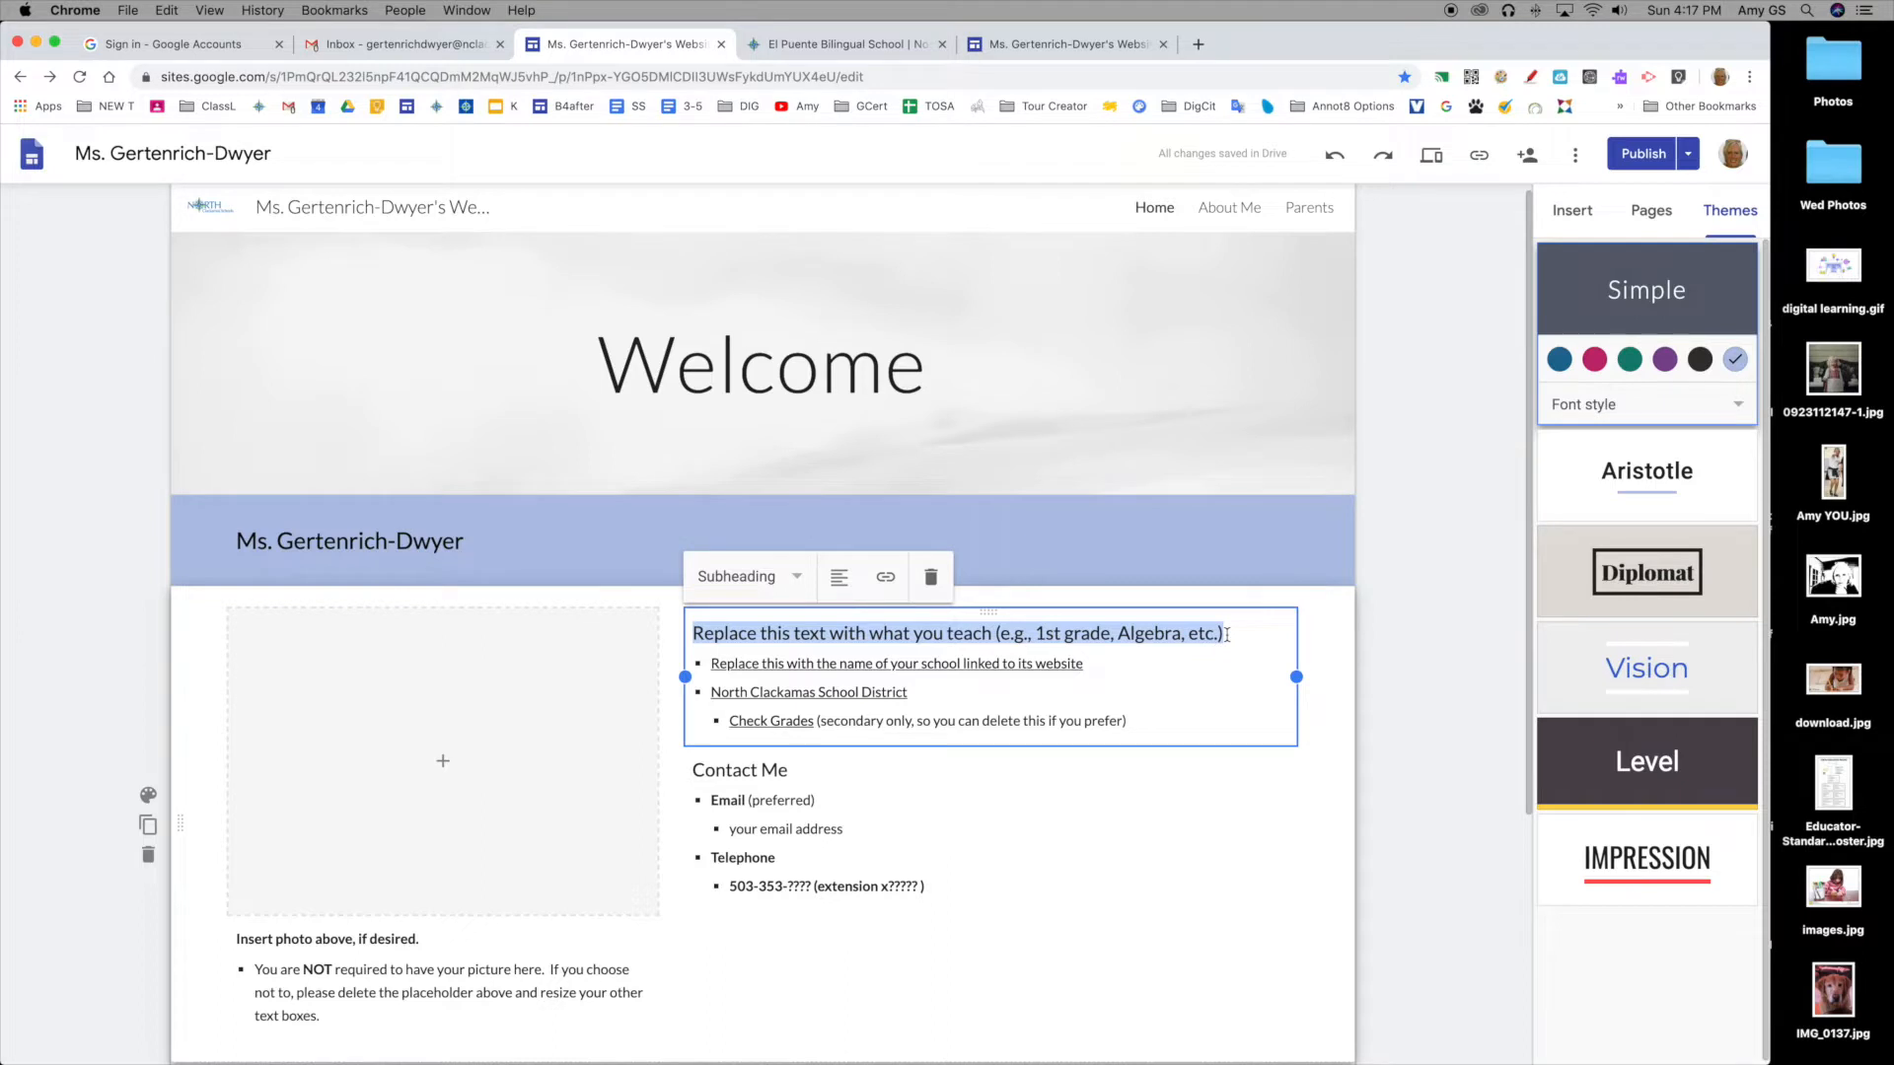
pyautogui.write('First G')
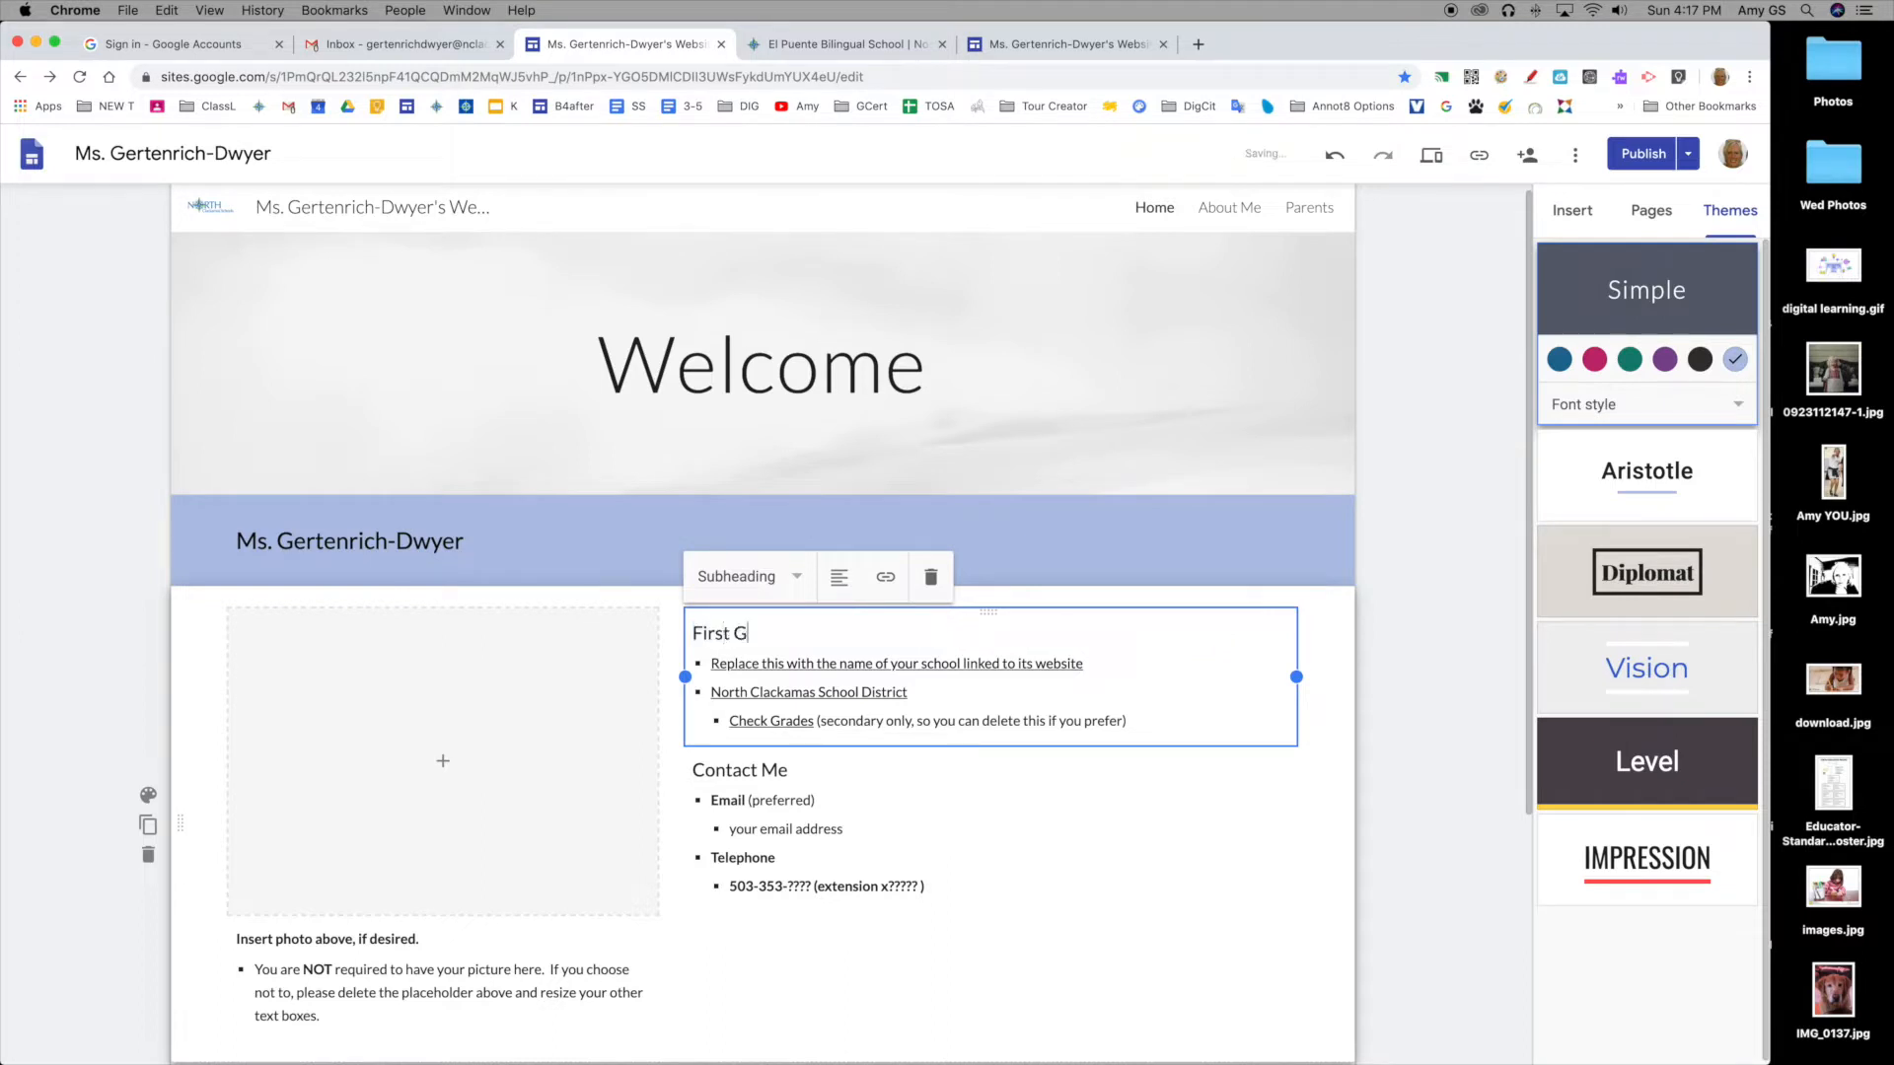
pyautogui.write('rade Teacher')
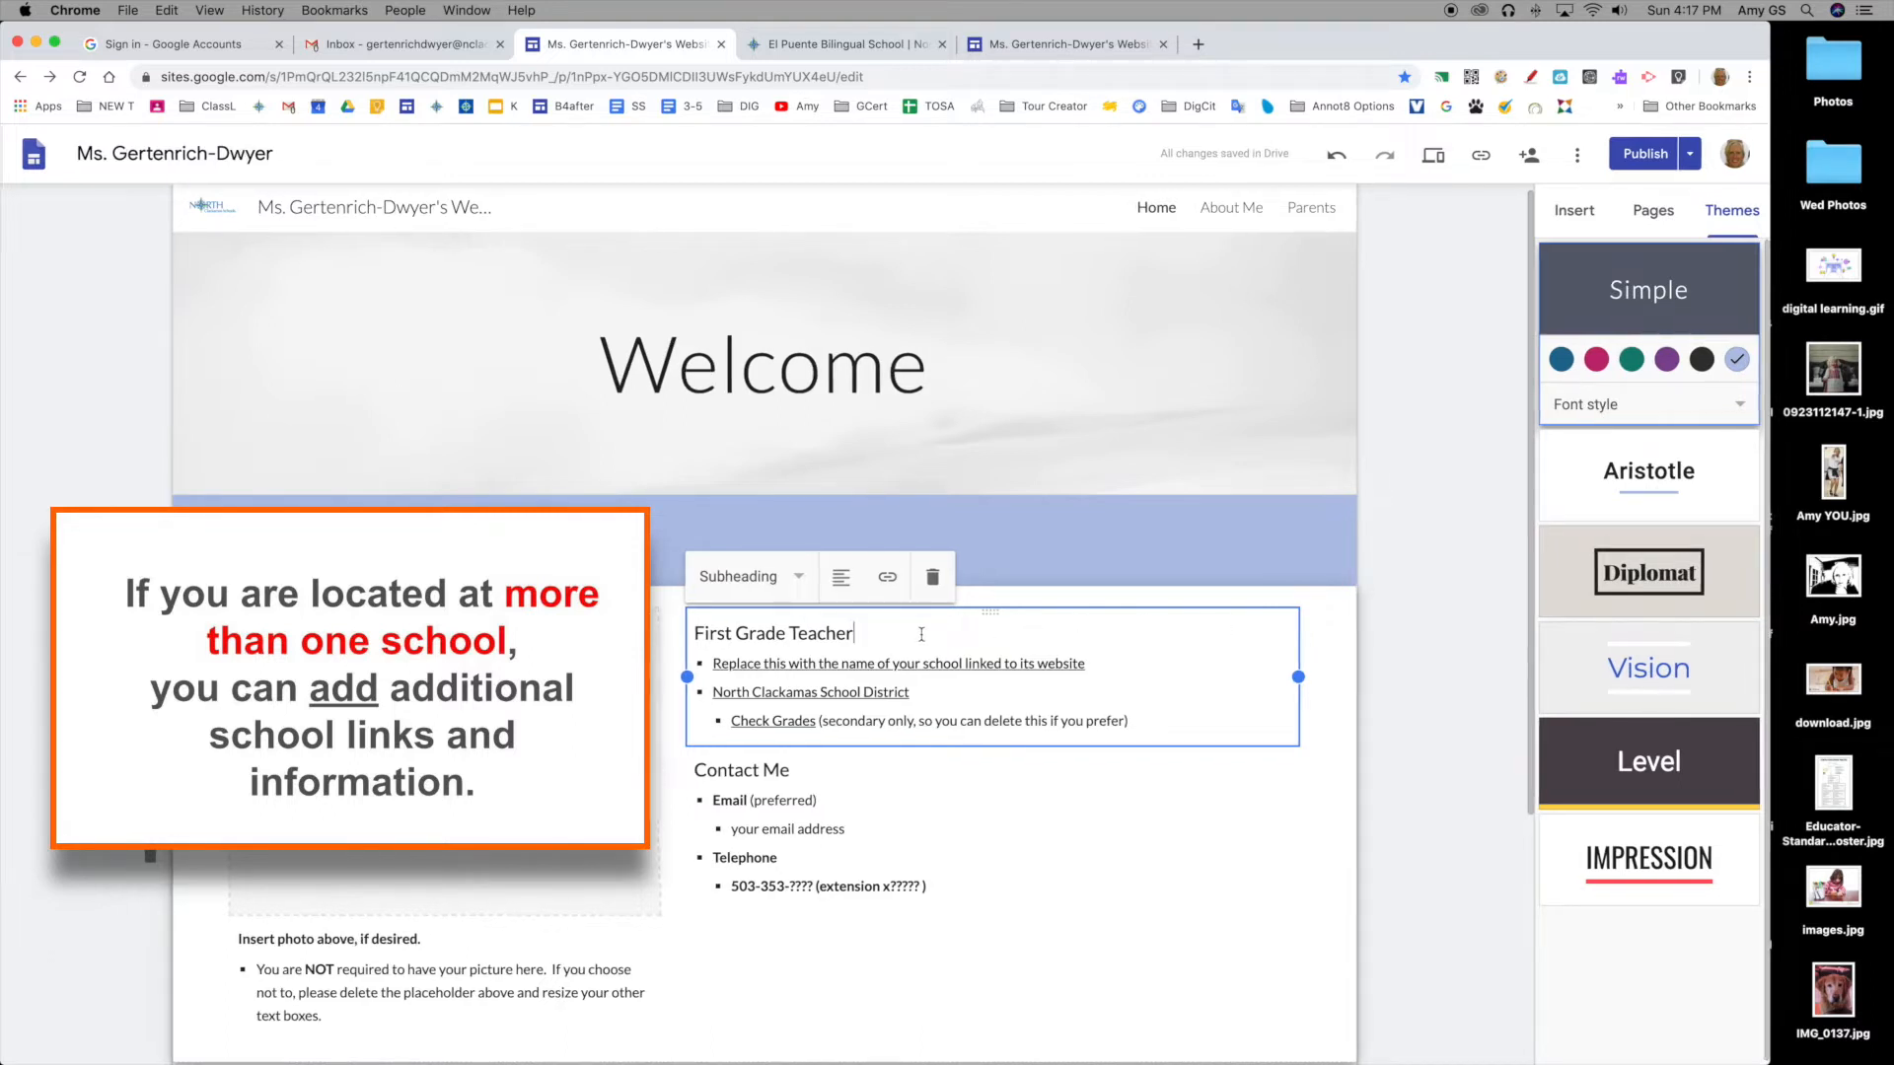
pyautogui.click(899, 664)
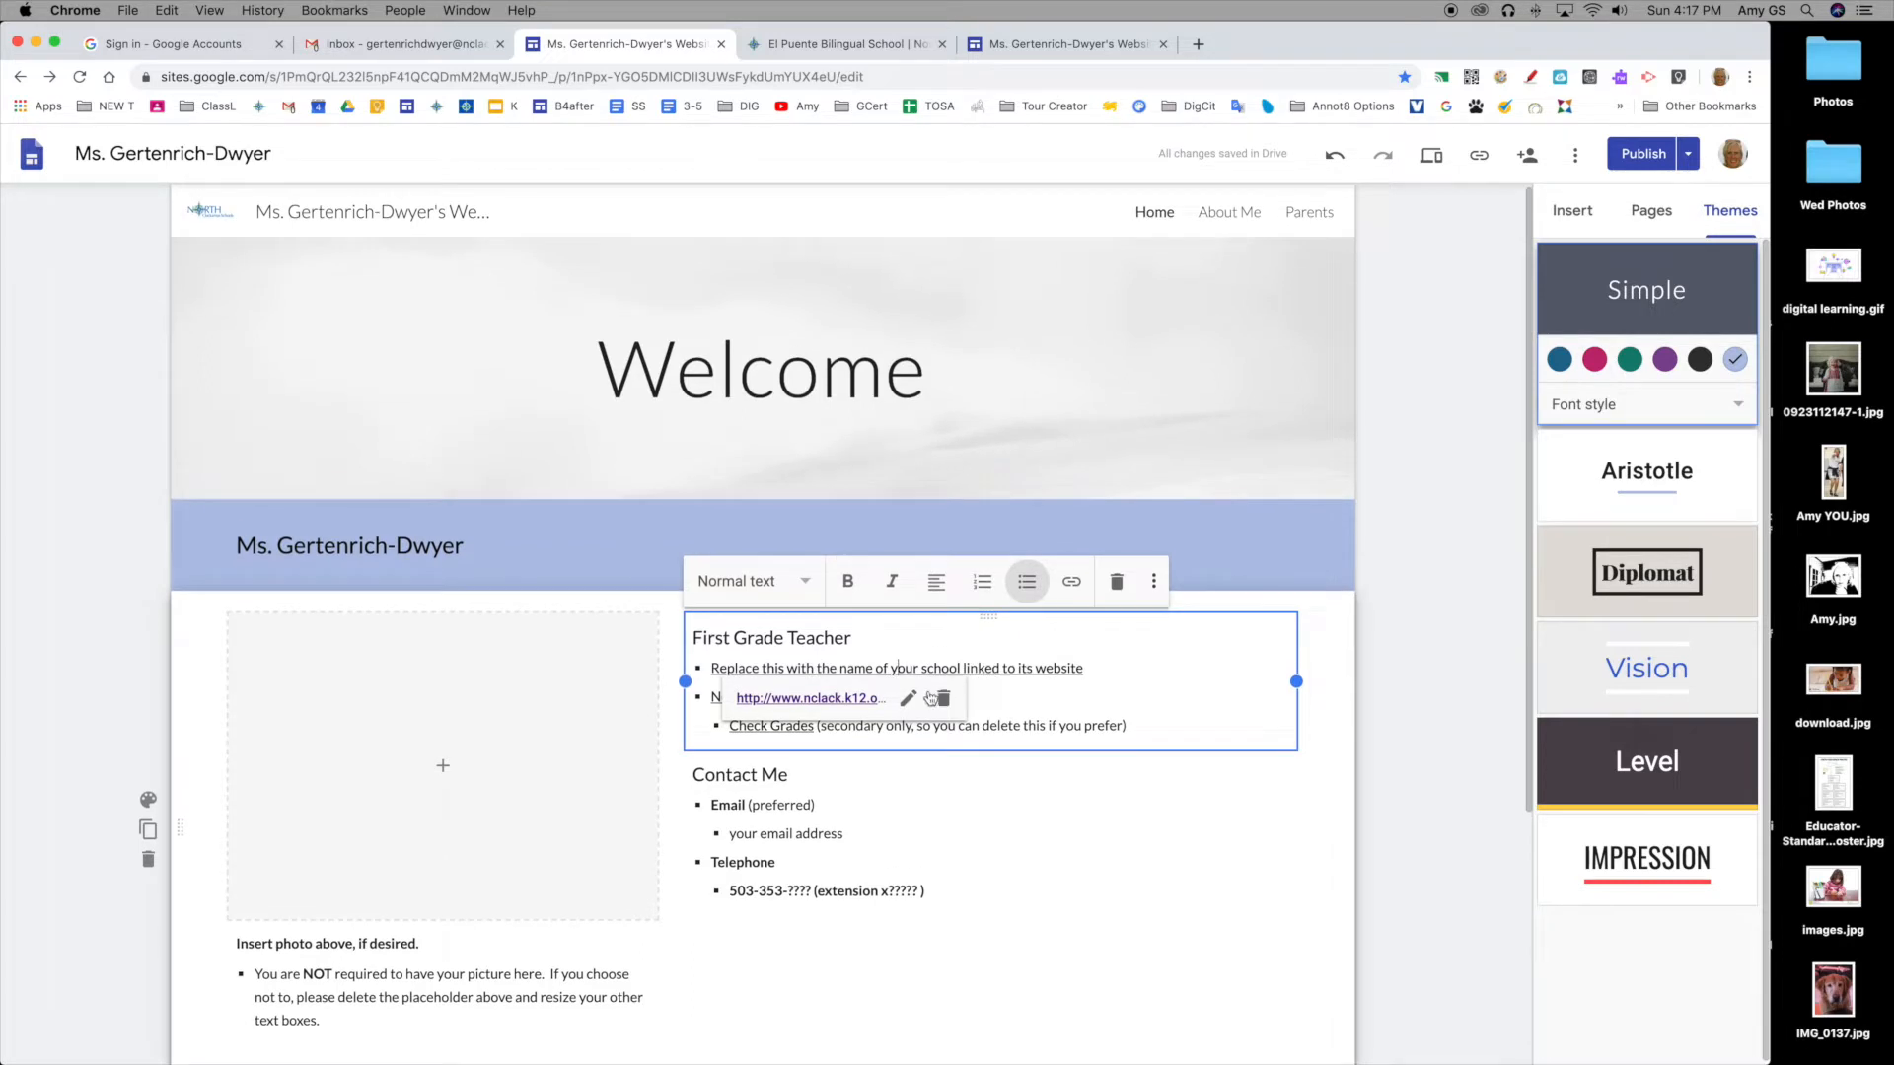
pyautogui.scroll(-1, 909, 702)
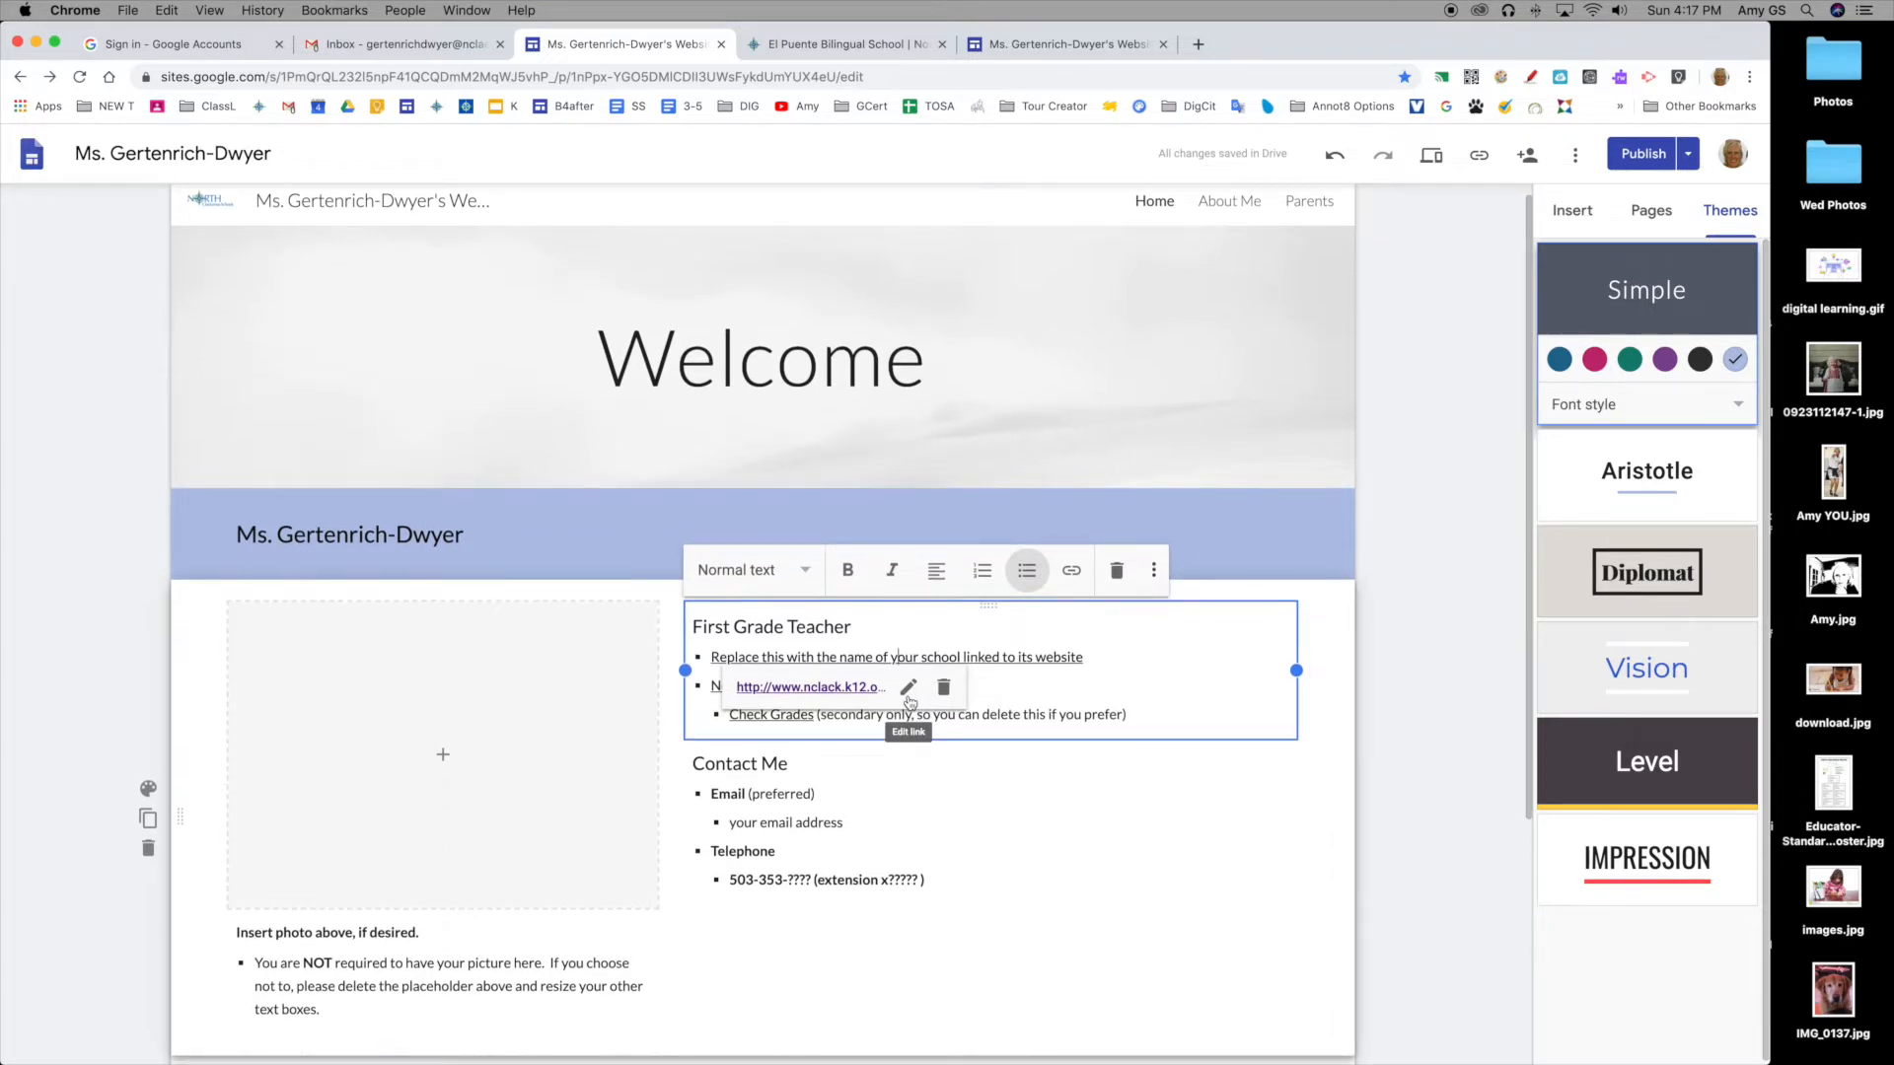
# Step: Follow the district link and open the Oregon Trail Elementary page from the Schools menu
pyautogui.click(843, 697)
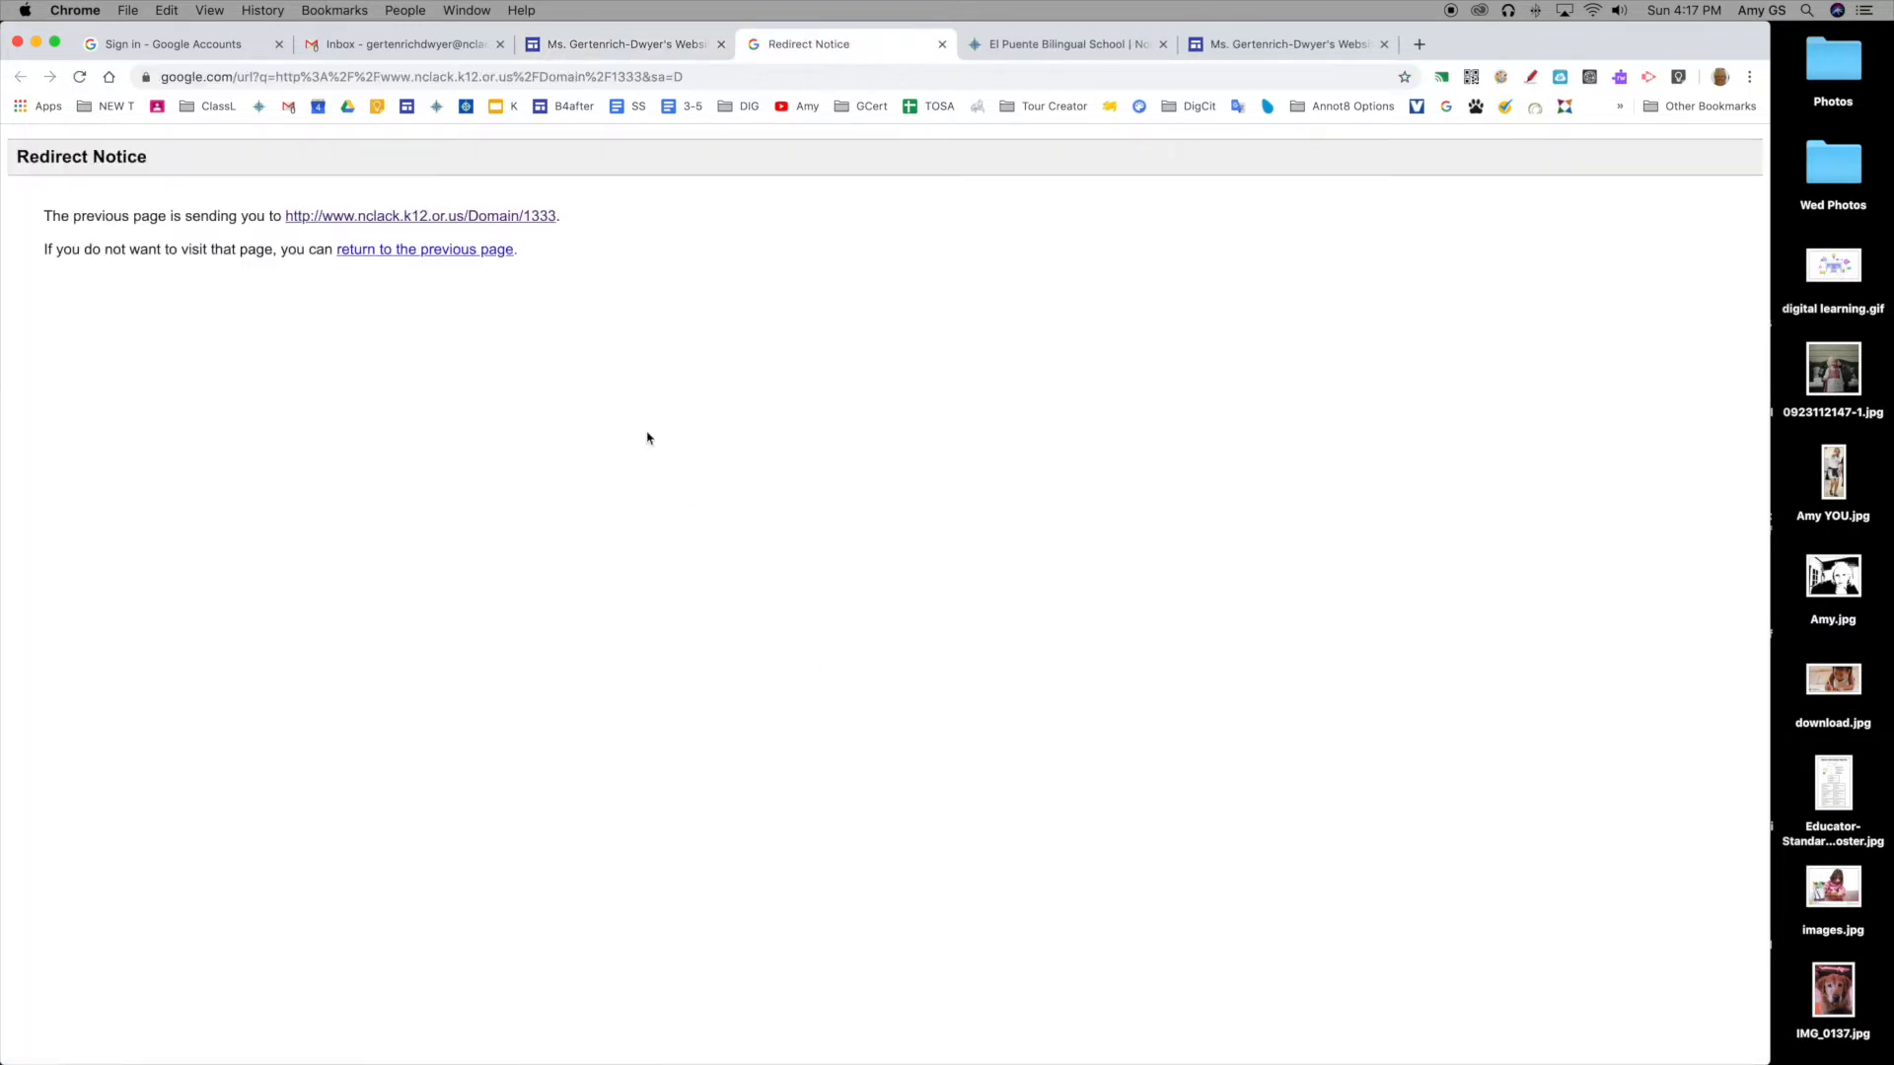
pyautogui.click(493, 219)
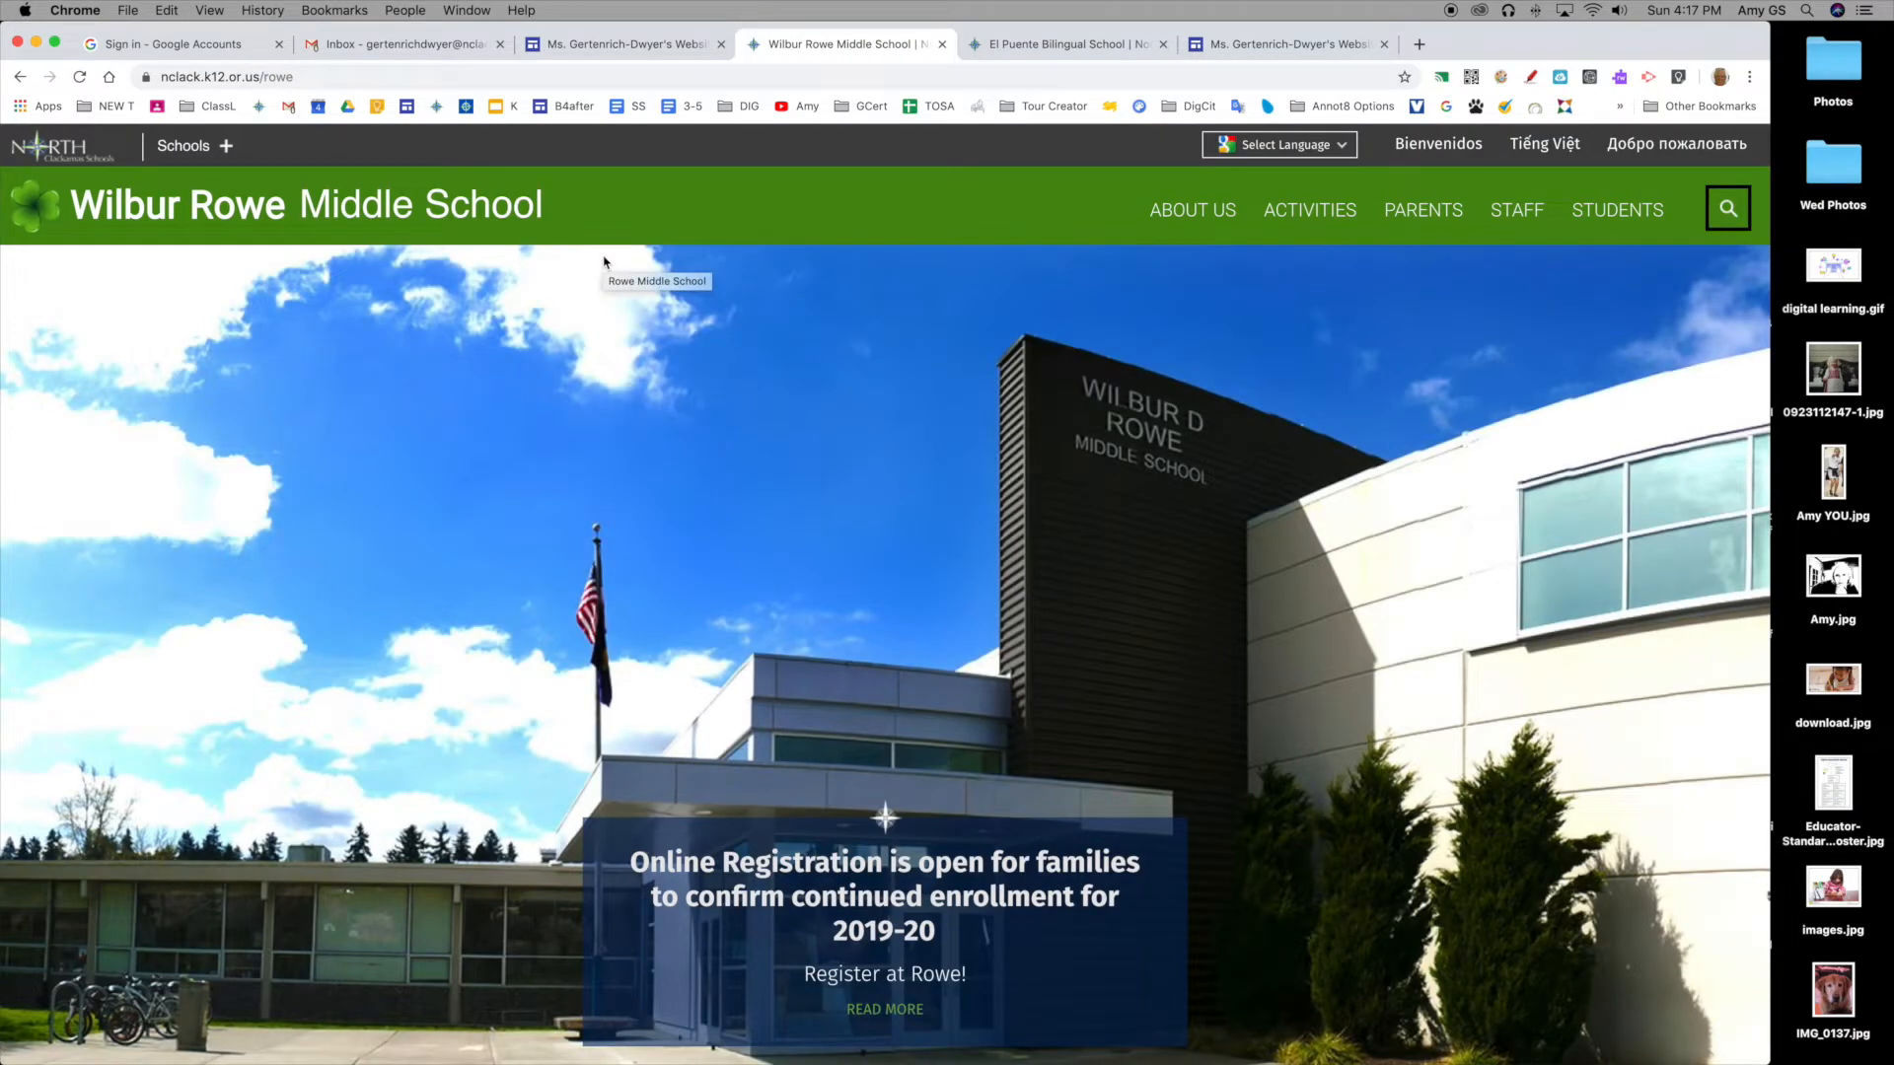
pyautogui.click(185, 148)
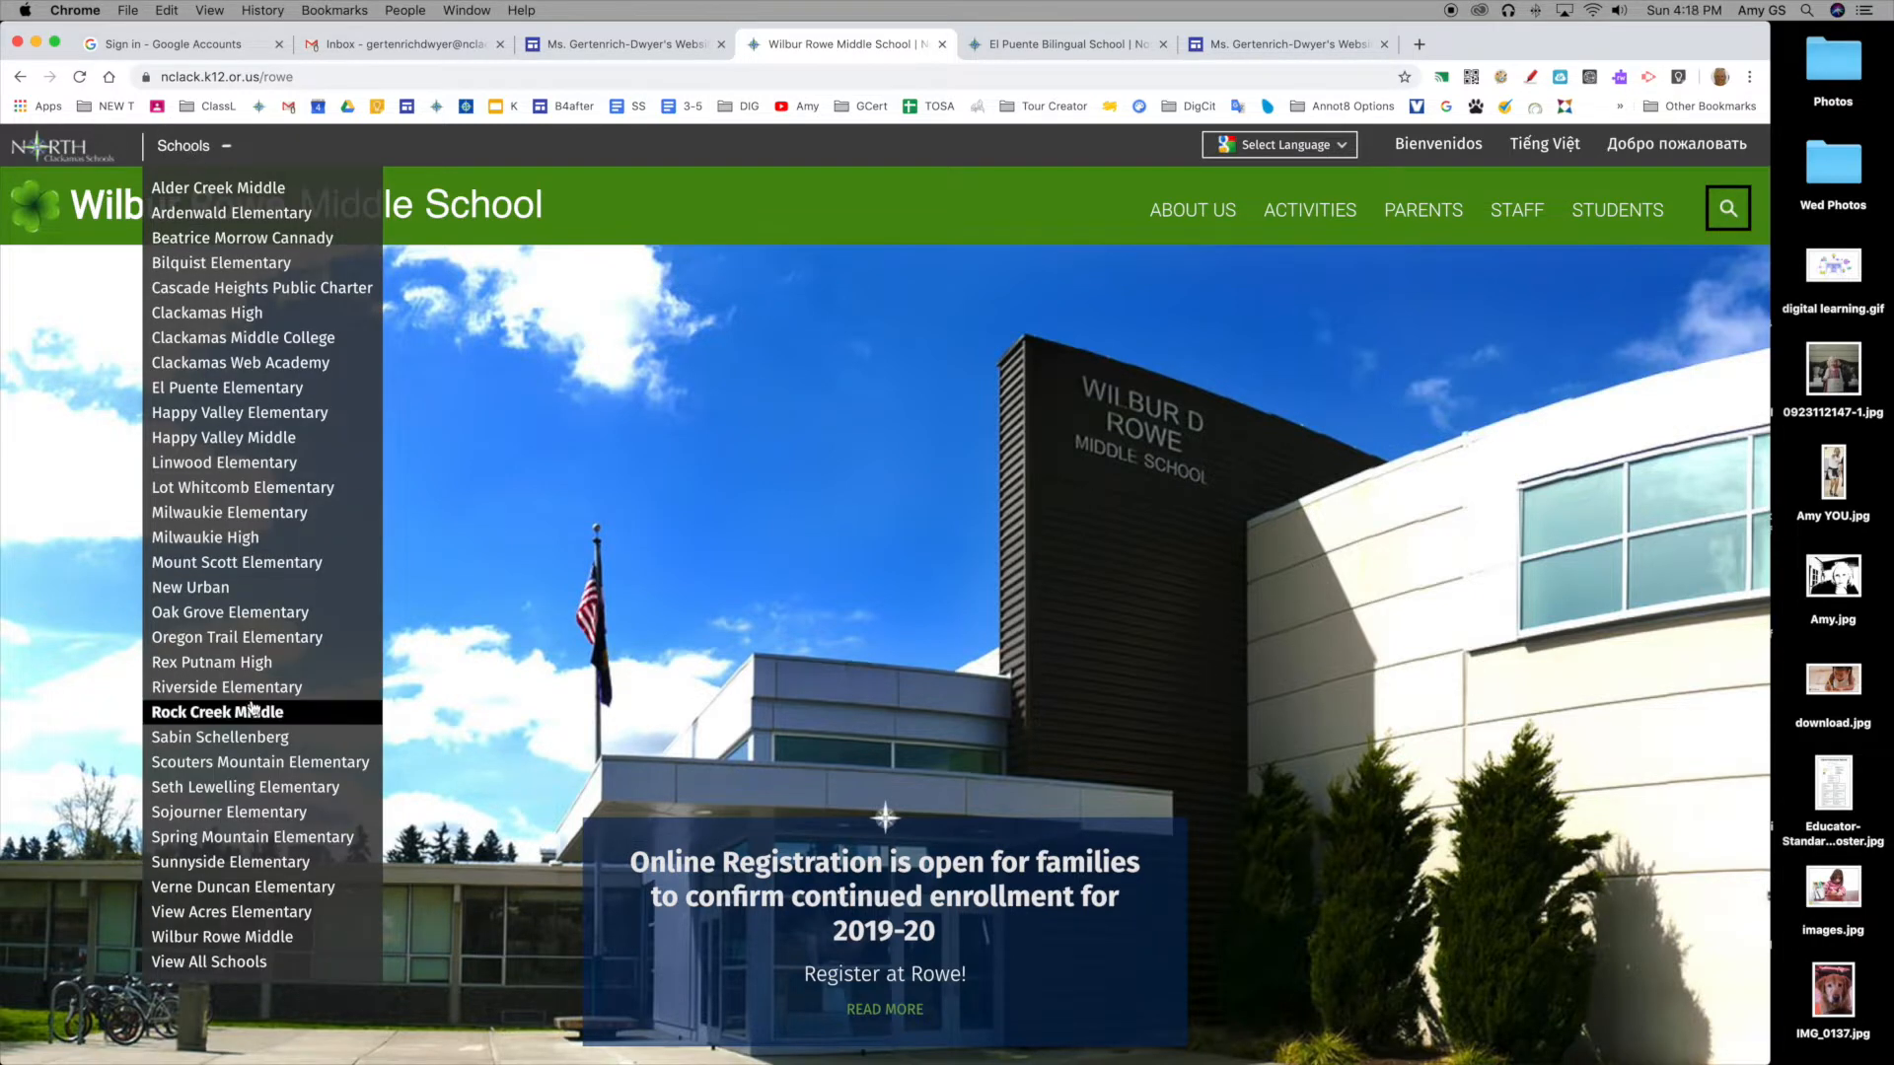
pyautogui.scroll(-1, 261, 646)
pyautogui.click(263, 633)
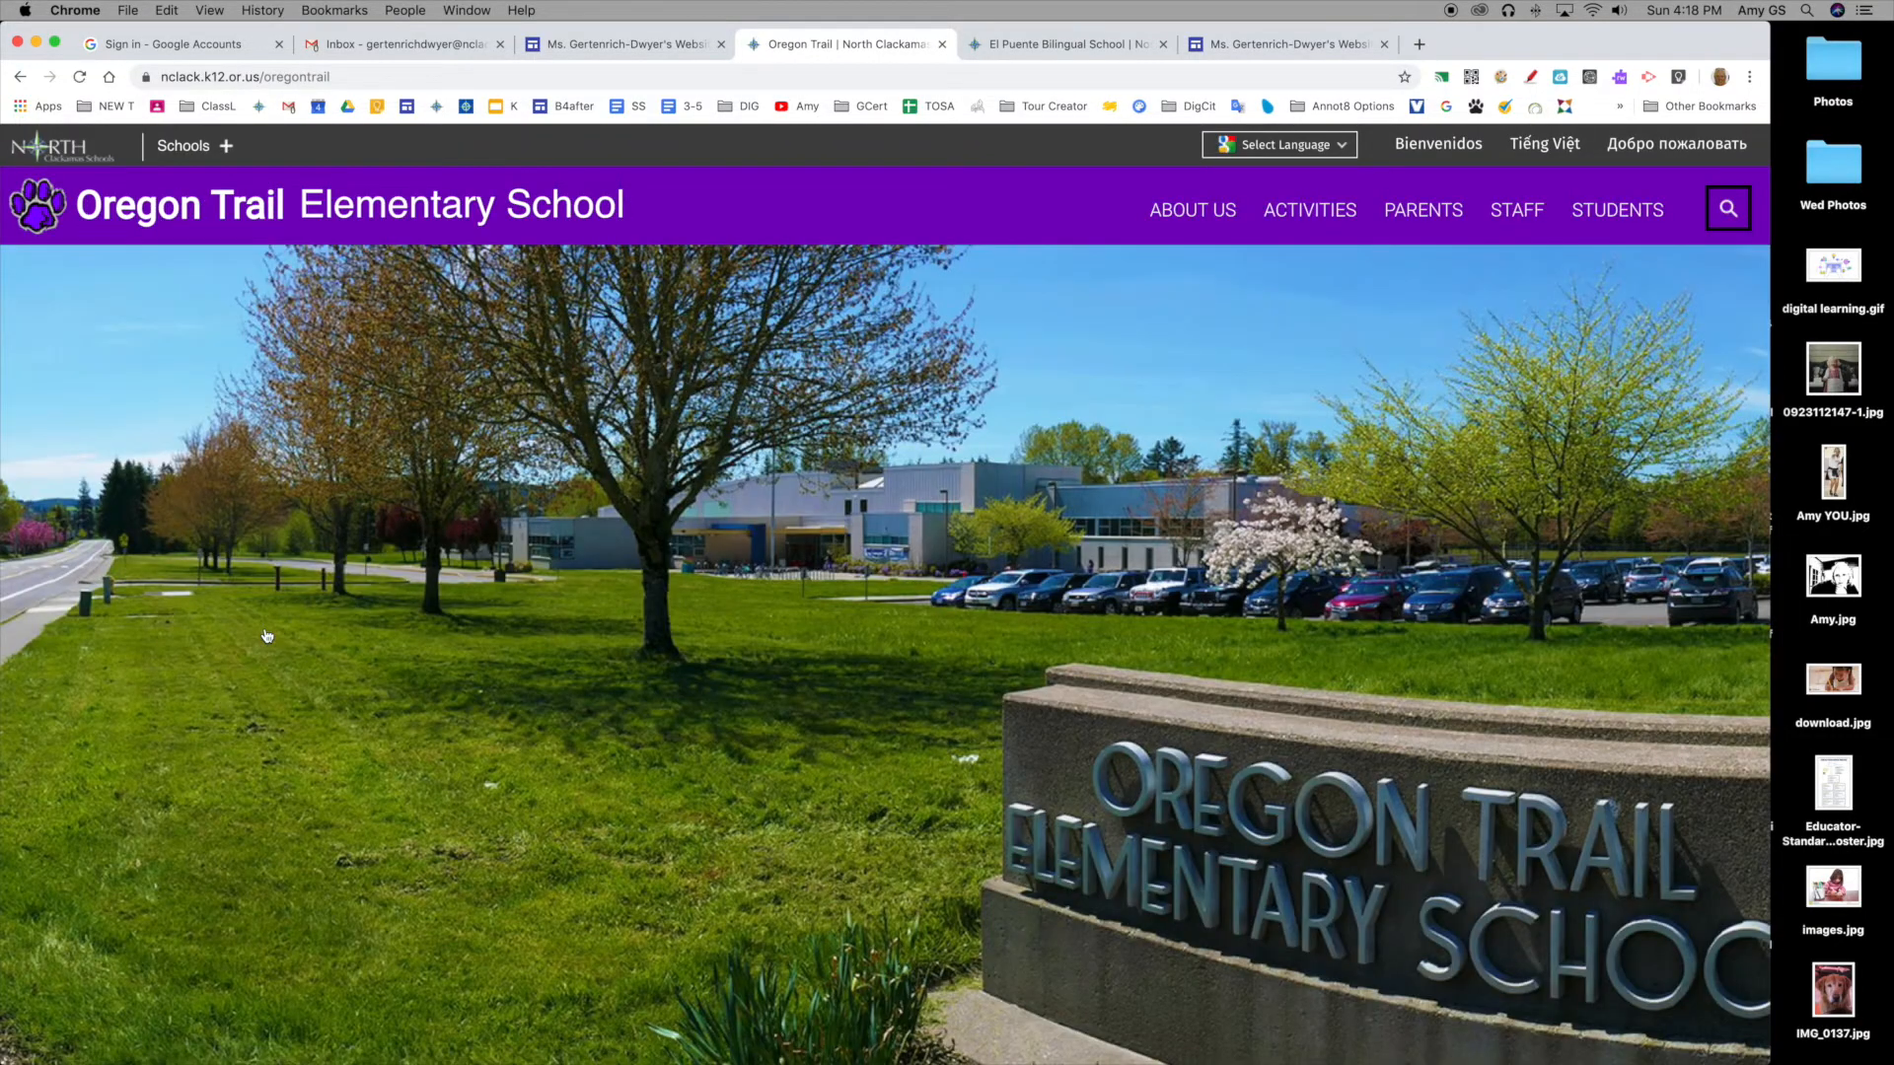
# Step: Copy the Oregon Trail Elementary page address and go back to the Sites editor
pyautogui.click(347, 76)
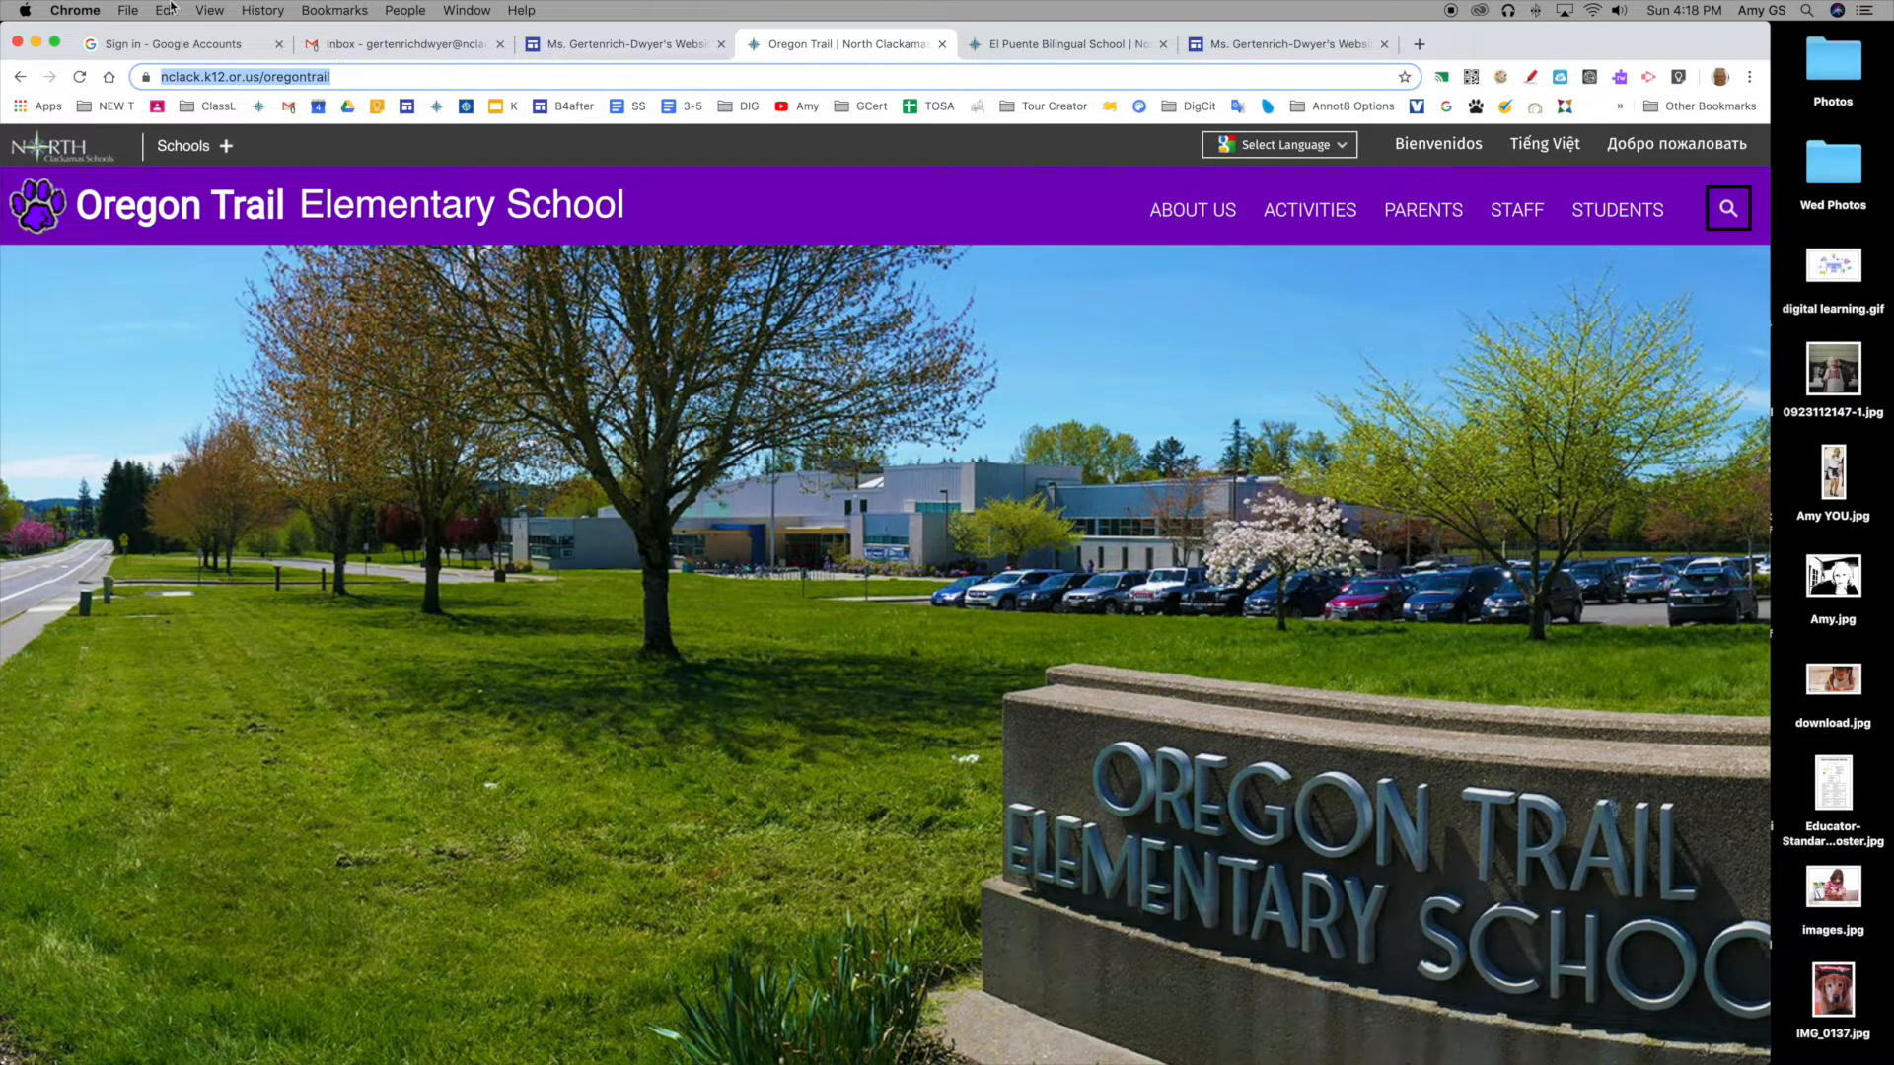
pyautogui.click(178, 9)
pyautogui.click(183, 98)
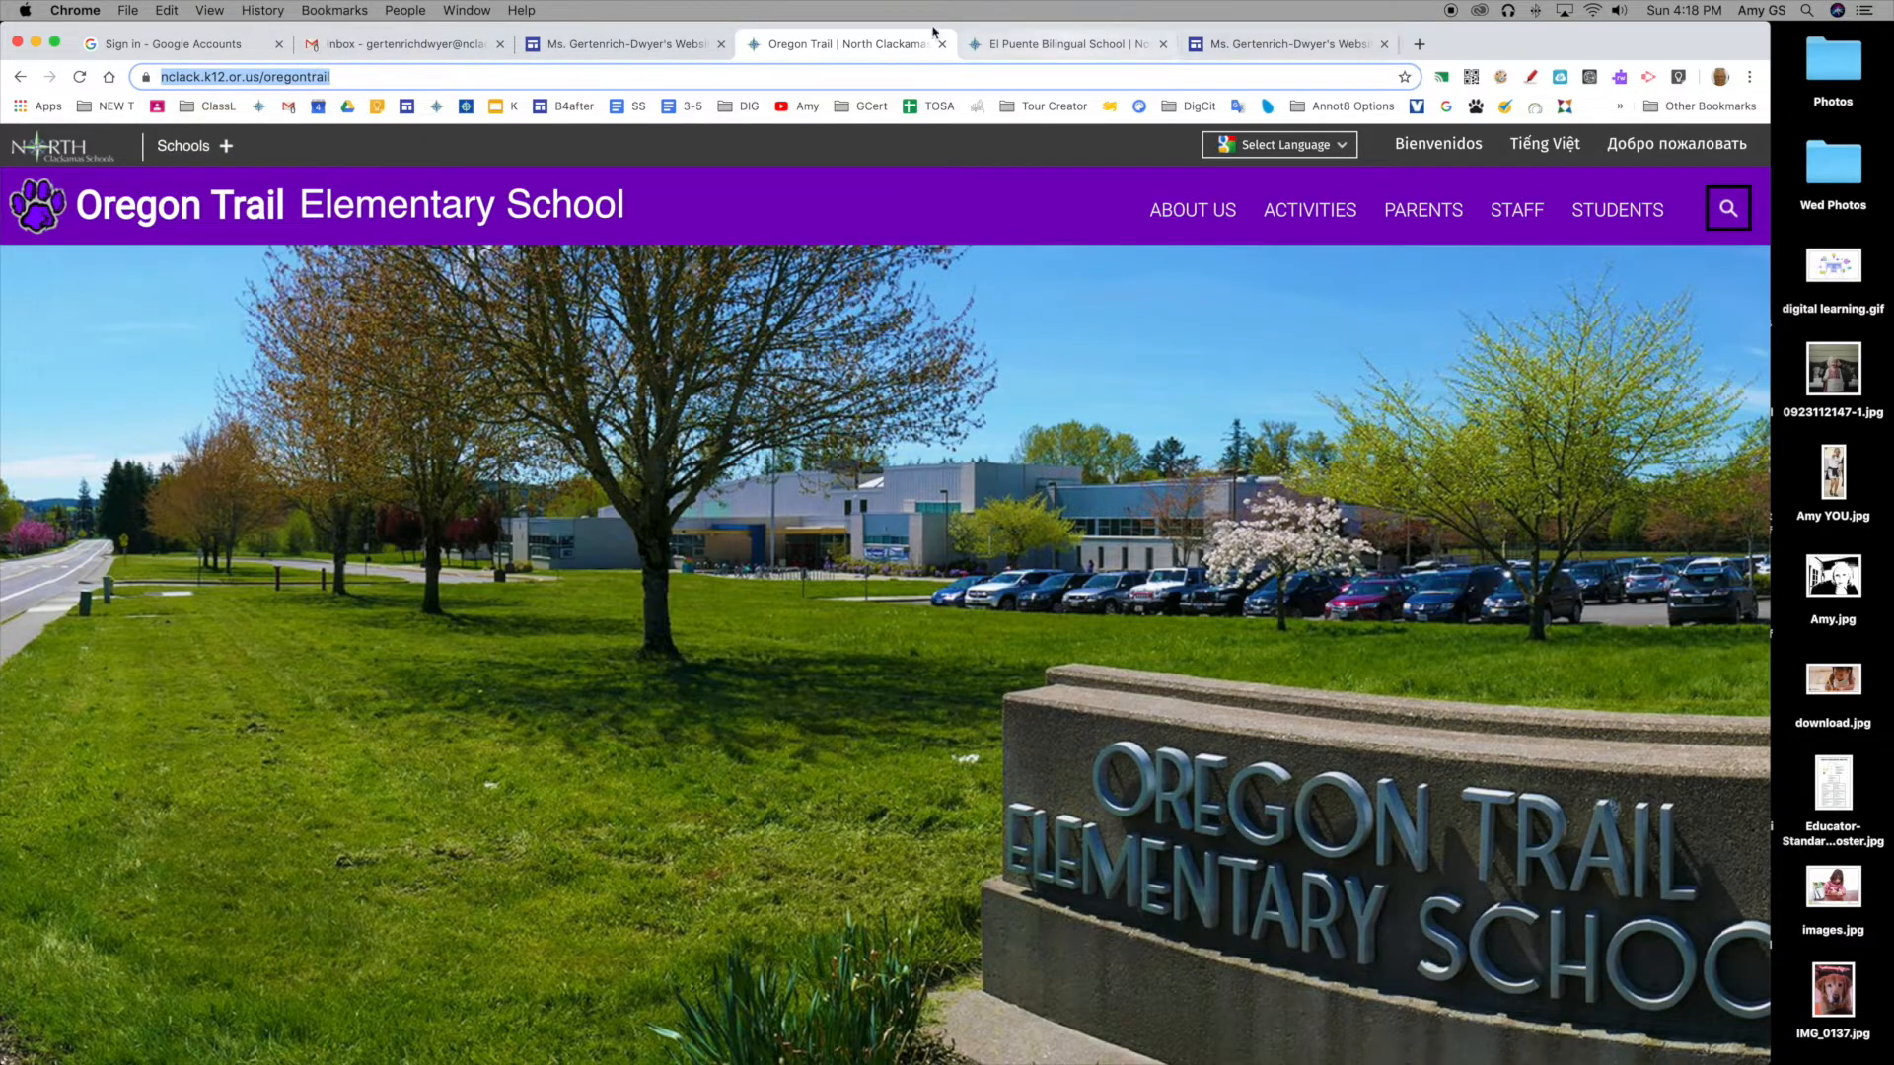
pyautogui.click(585, 45)
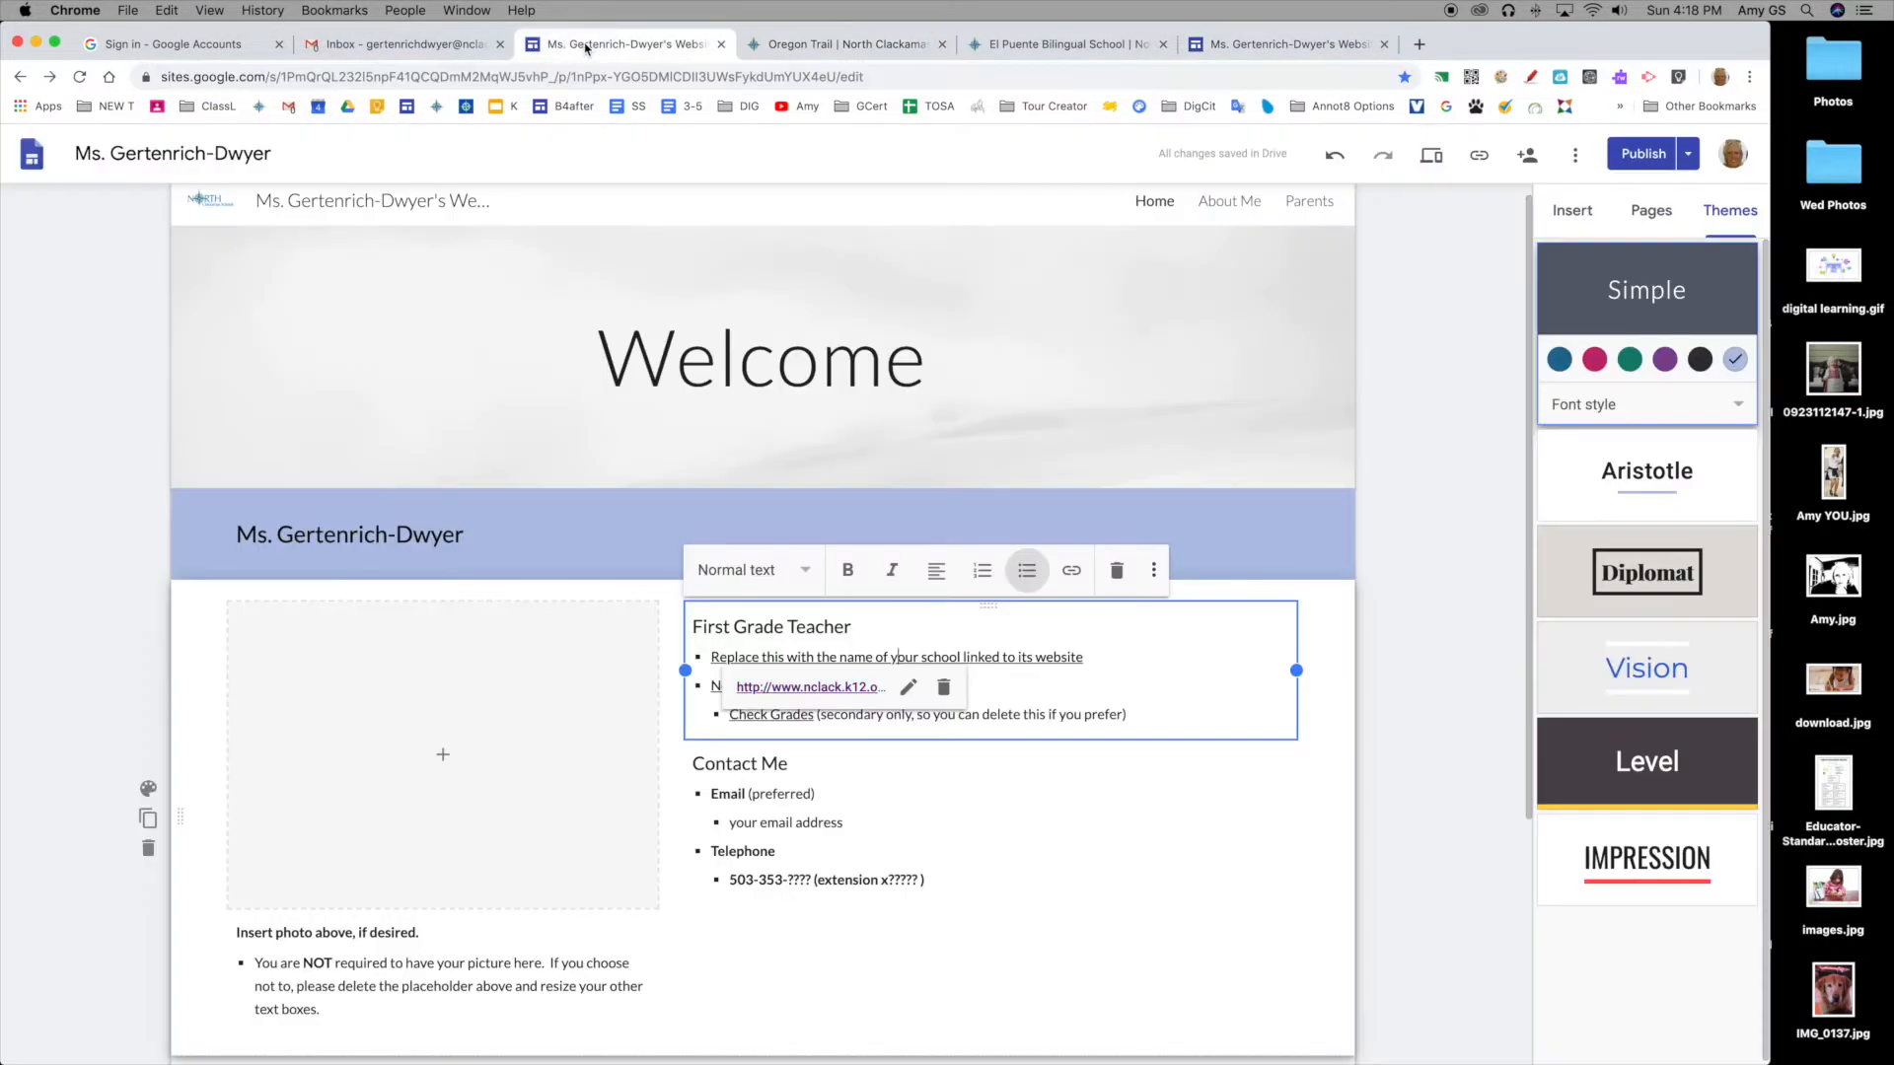
# Step: Change the school line's link text to 'Oregon Trail Elementary School'
pyautogui.click(908, 690)
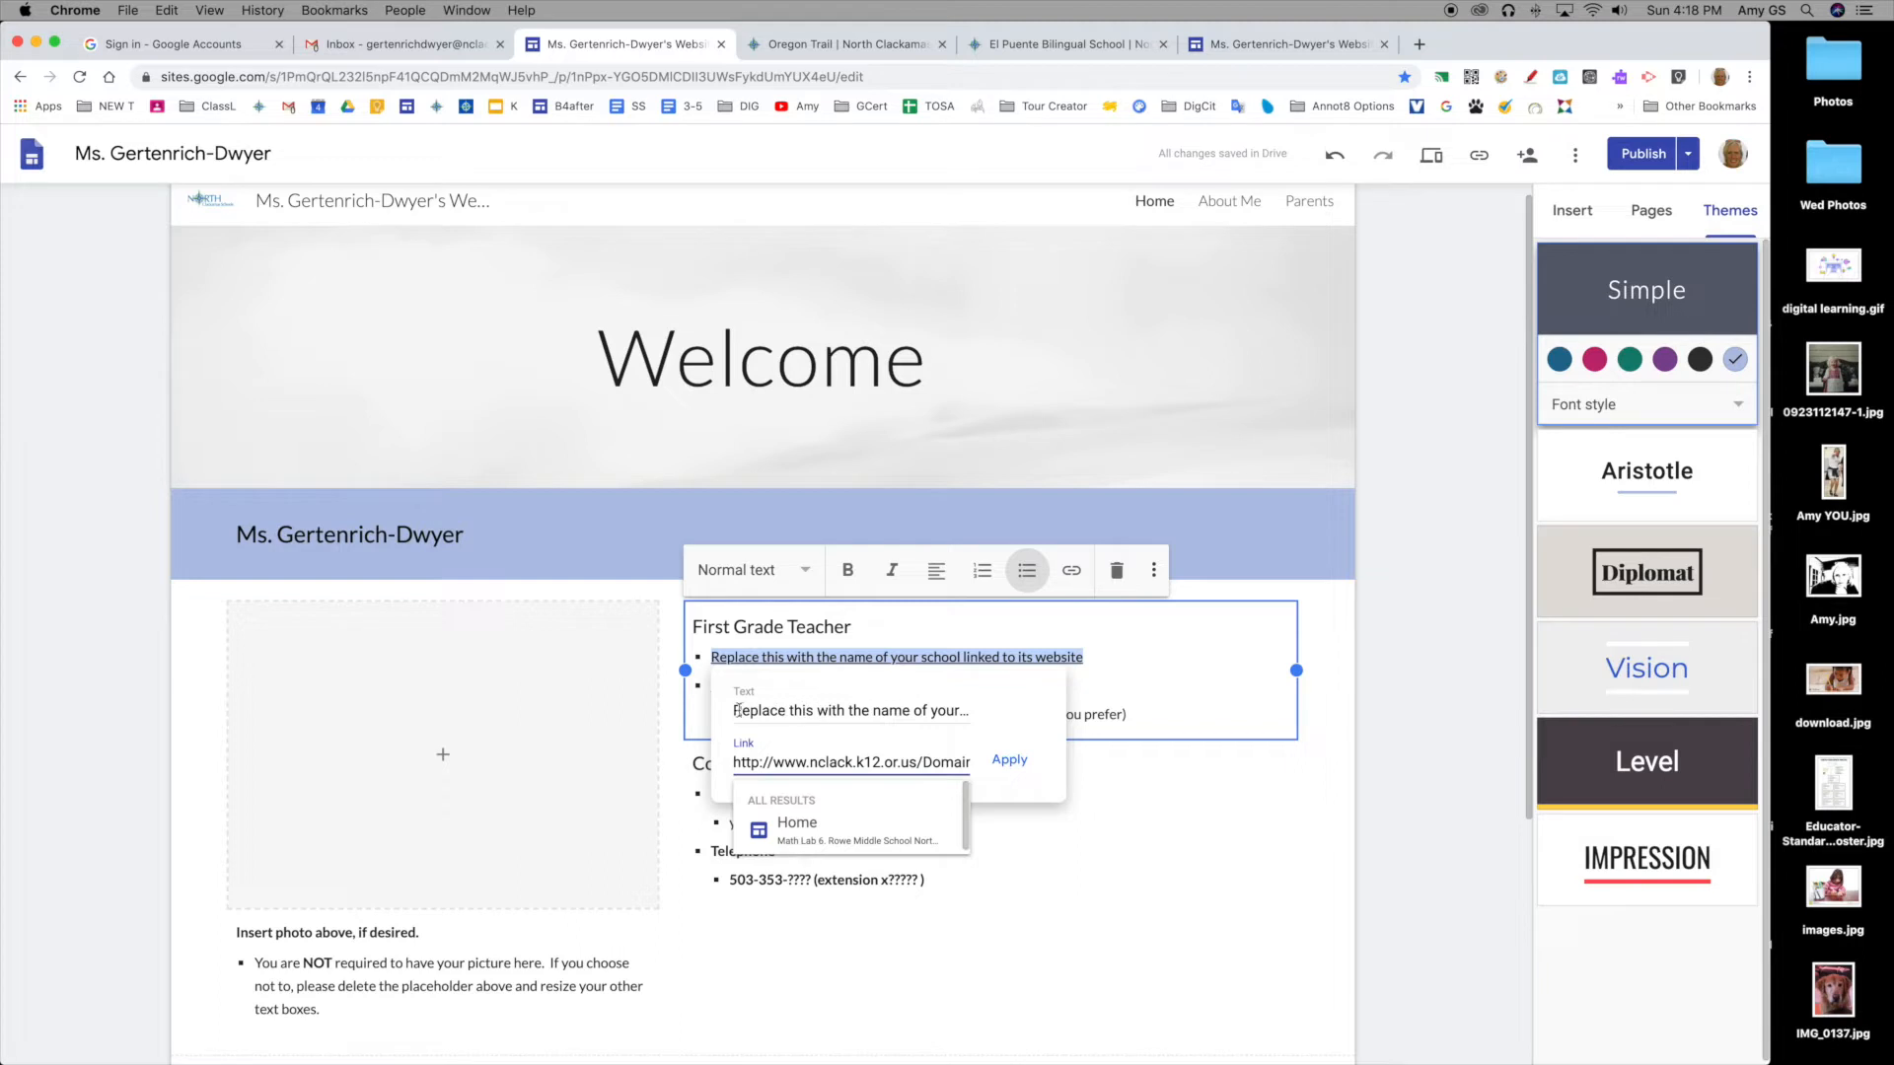
pyautogui.moveTo(733, 711); pyautogui.dragTo(1054, 723)
pyautogui.write('Oregon')
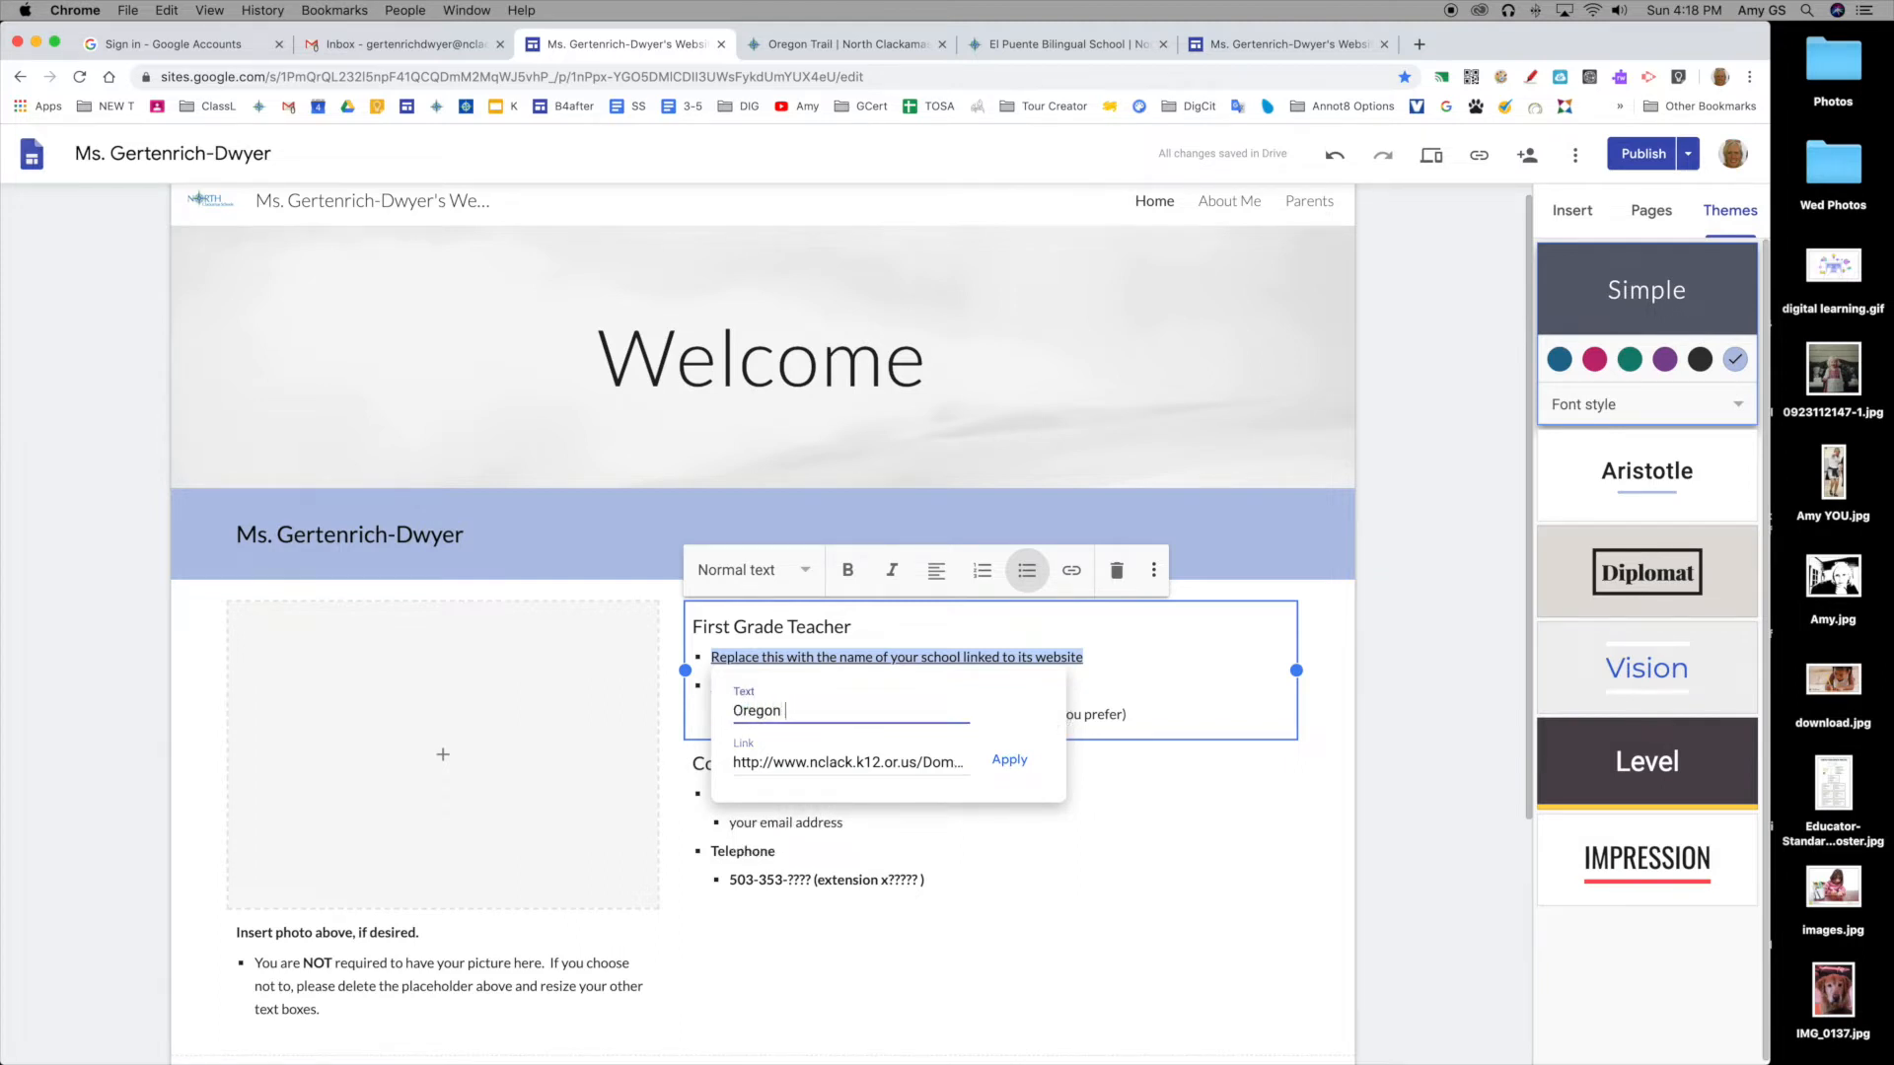
pyautogui.write(' Trail Elementar')
pyautogui.write('ool')
# Step: Point the link at the pasted Oregon Trail school URL, apply it, and test it
pyautogui.click(886, 762)
pyautogui.moveTo(742, 764); pyautogui.dragTo(991, 761)
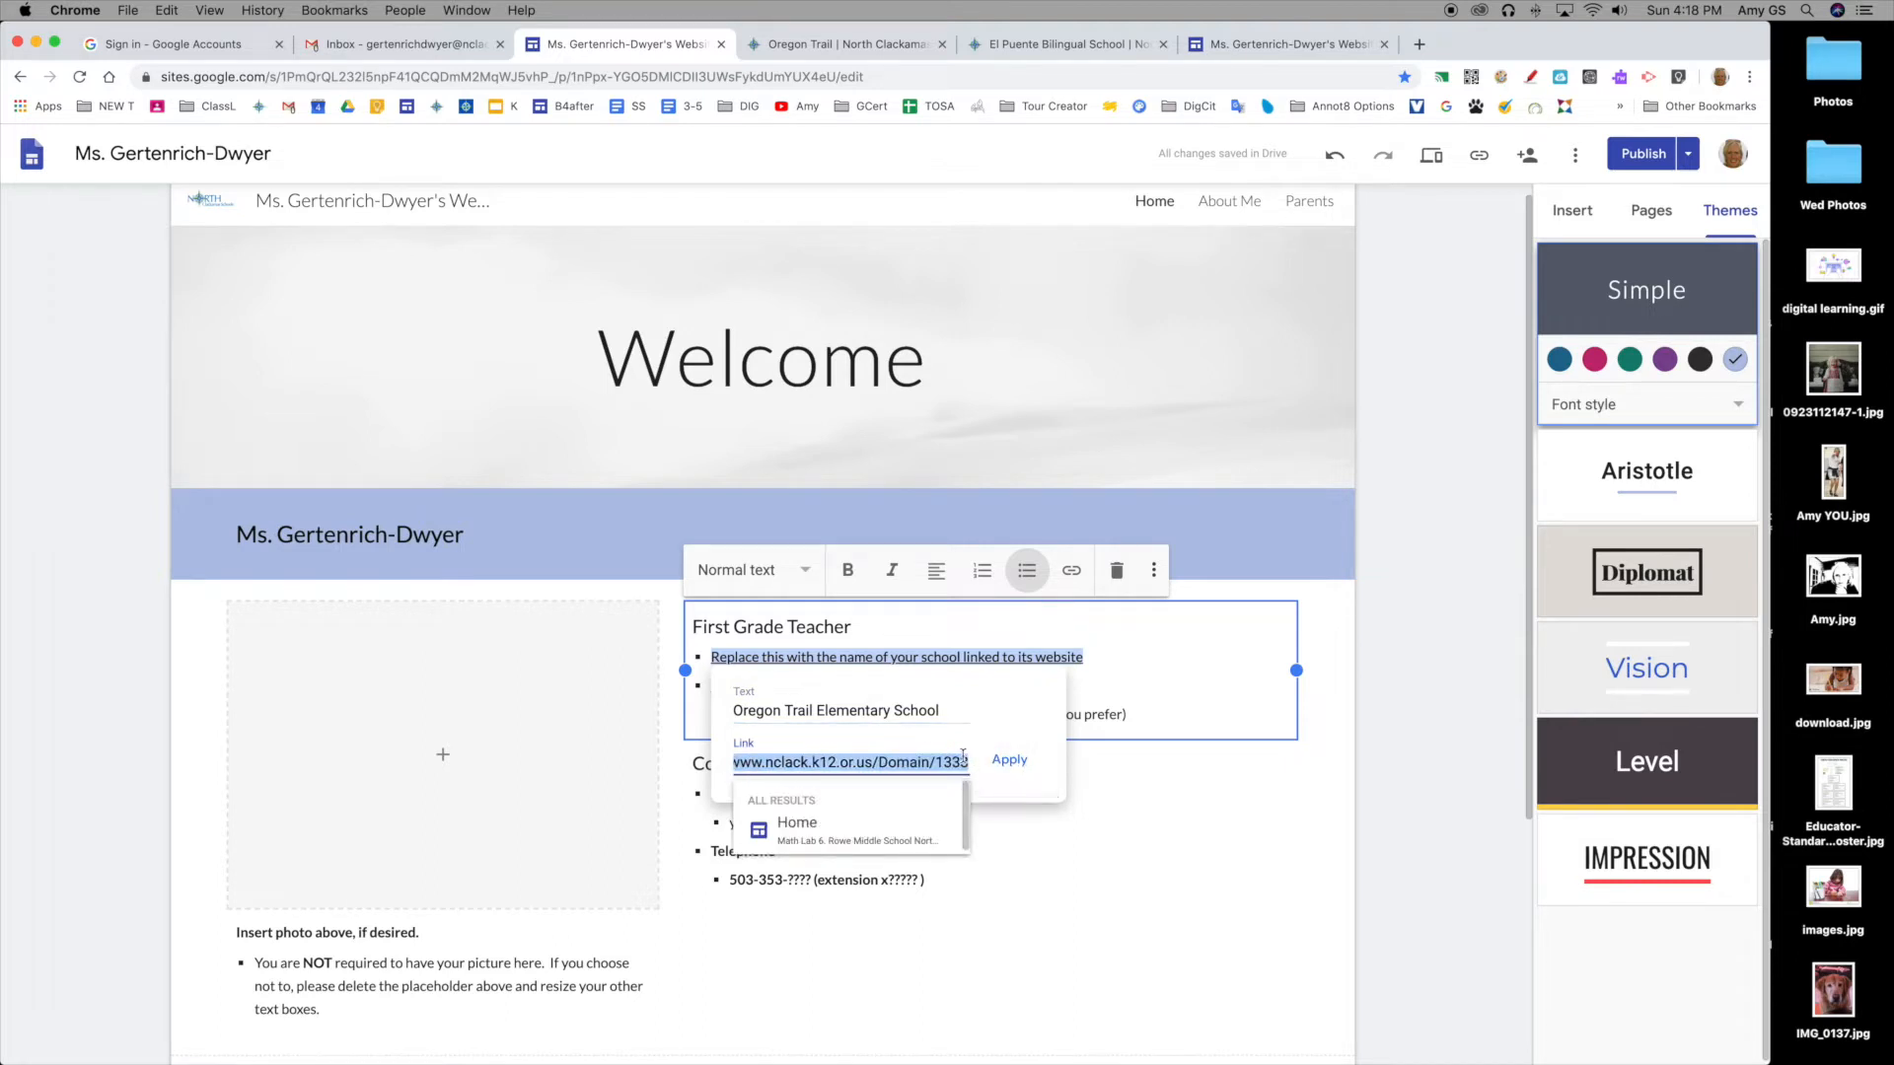
pyautogui.press('BackSpace')
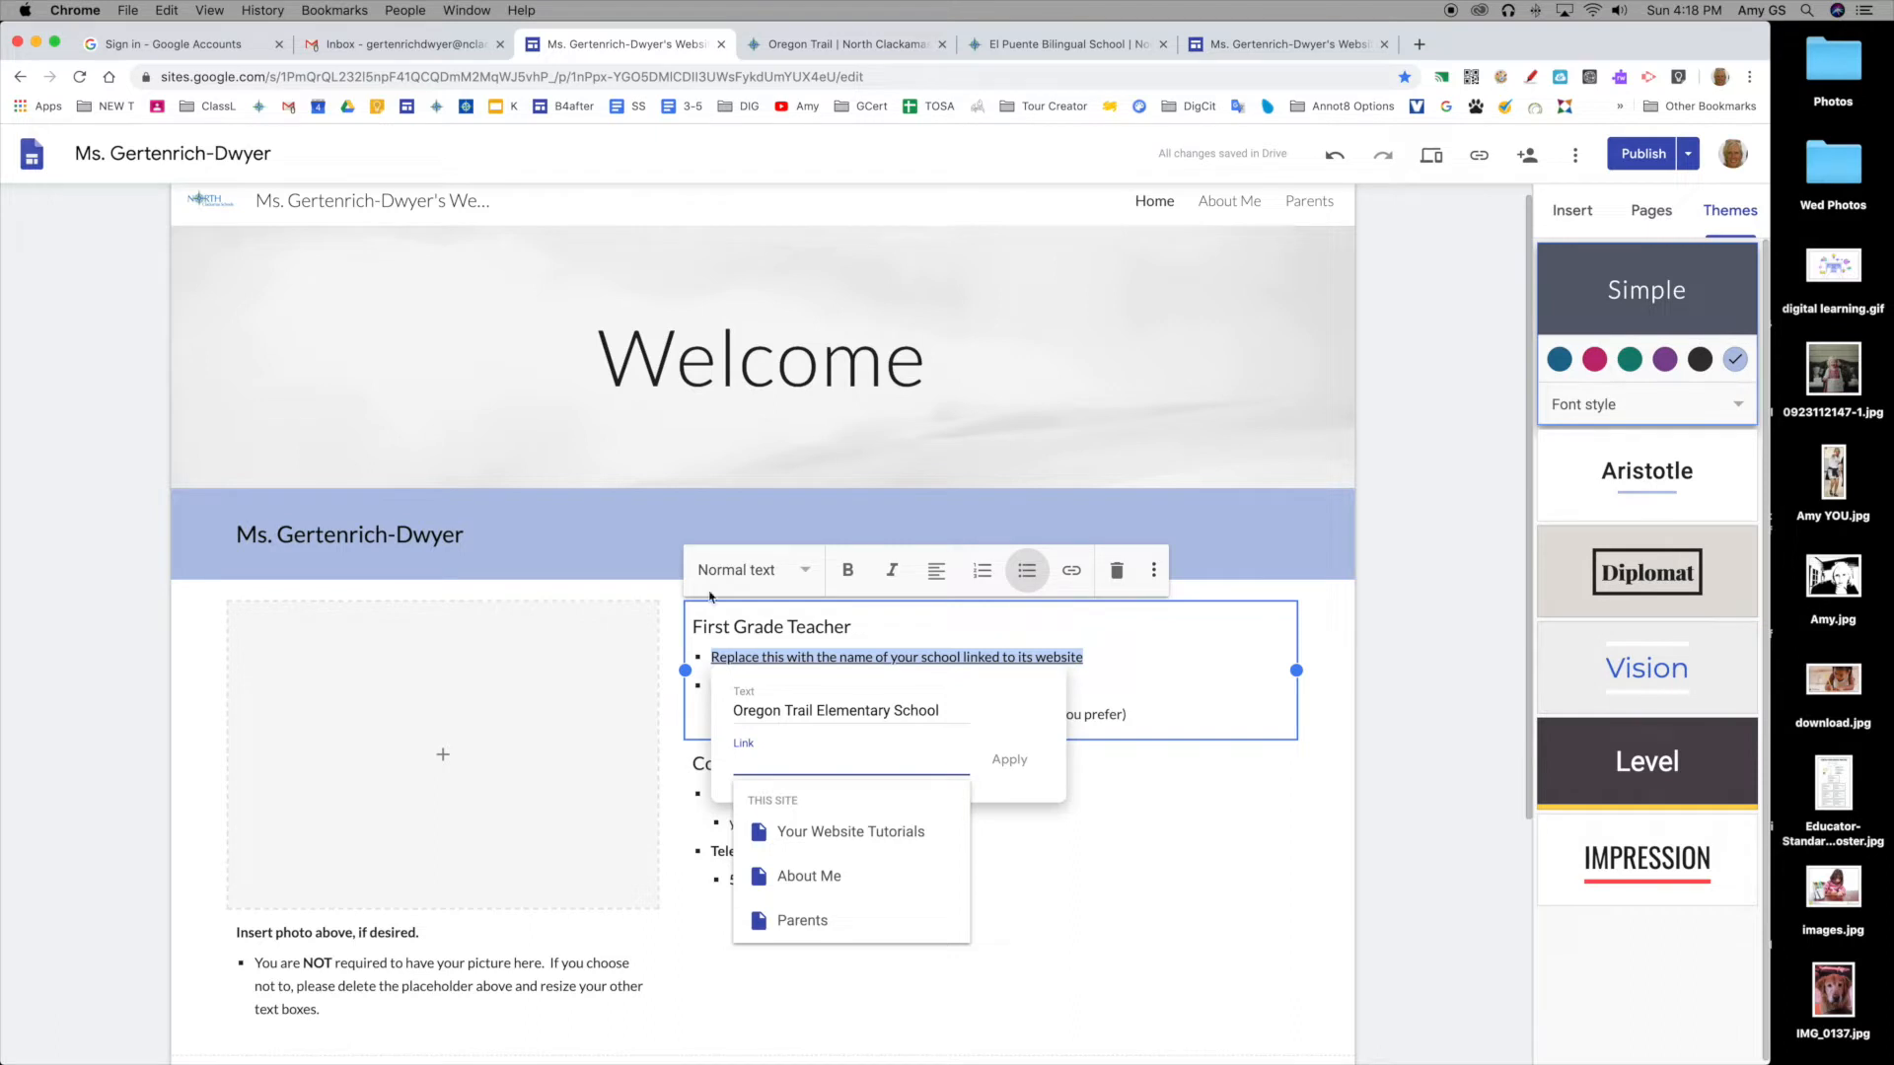
pyautogui.click(167, 10)
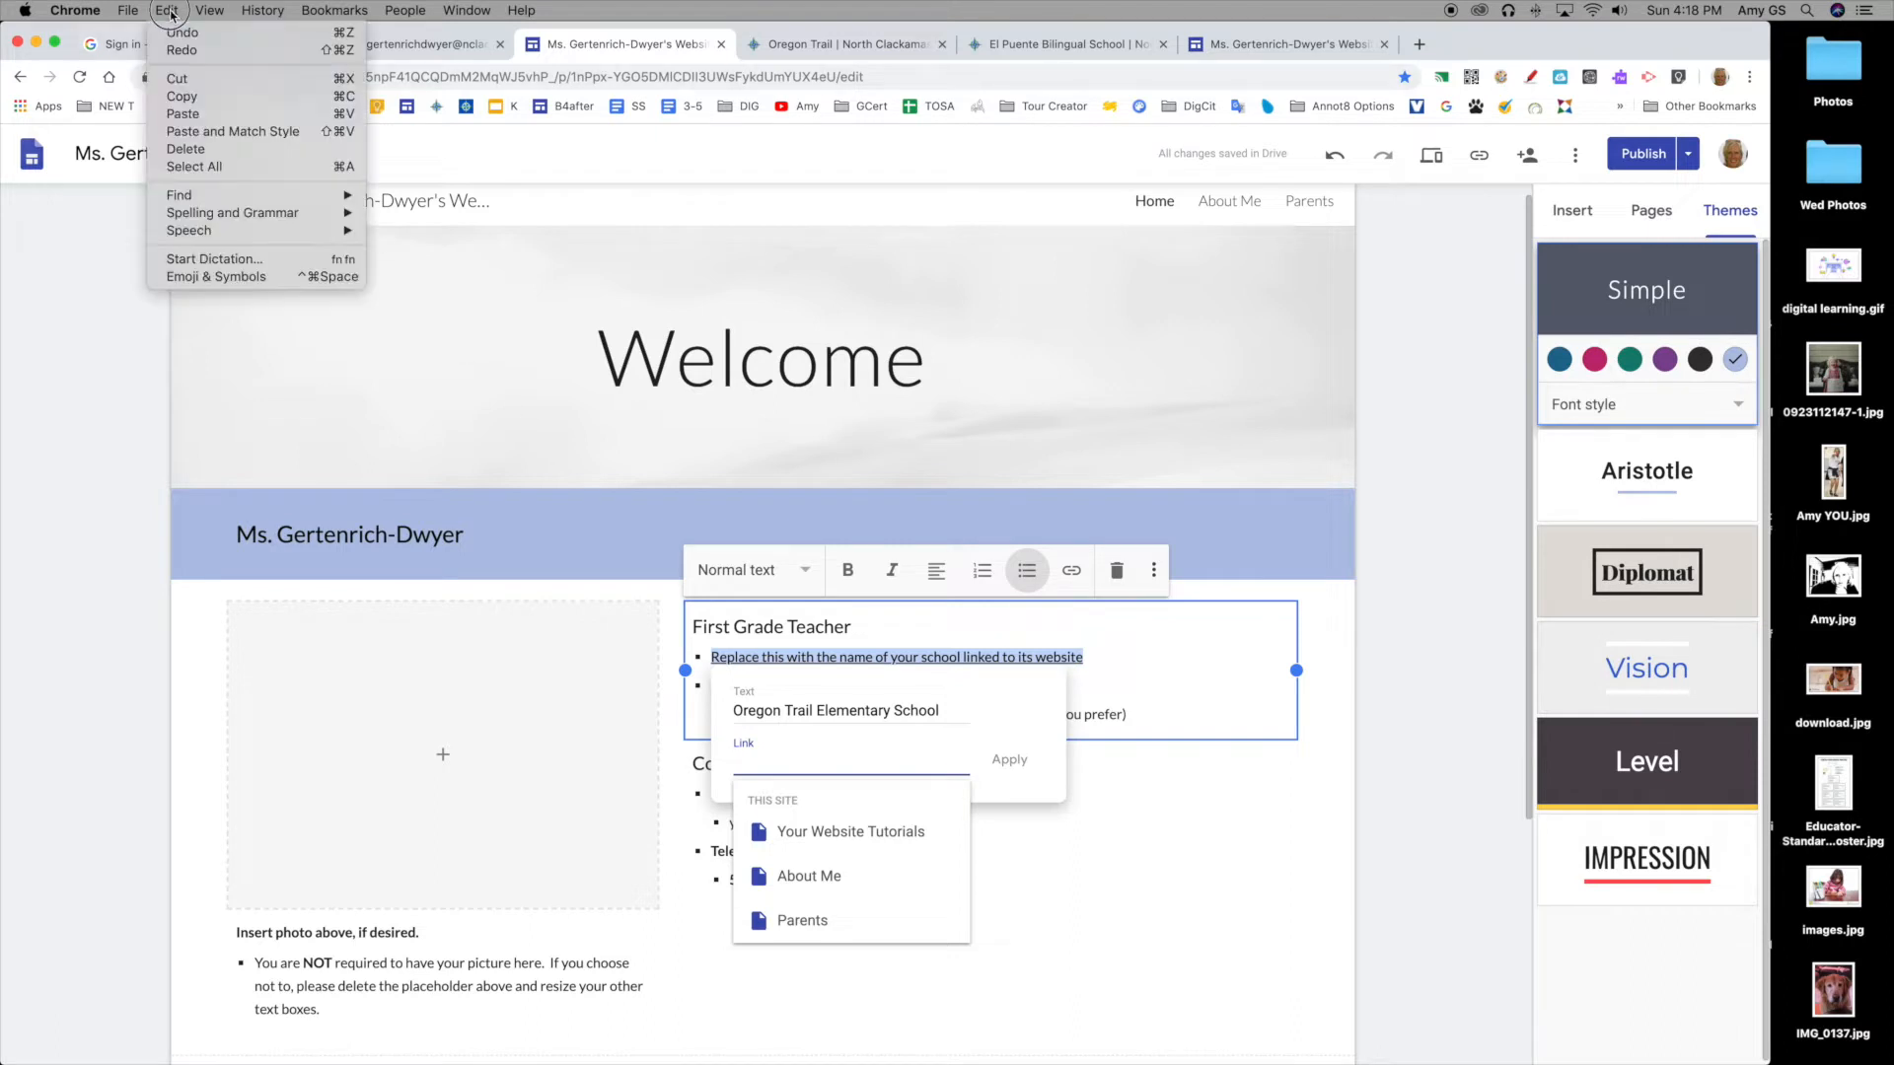
pyautogui.click(208, 132)
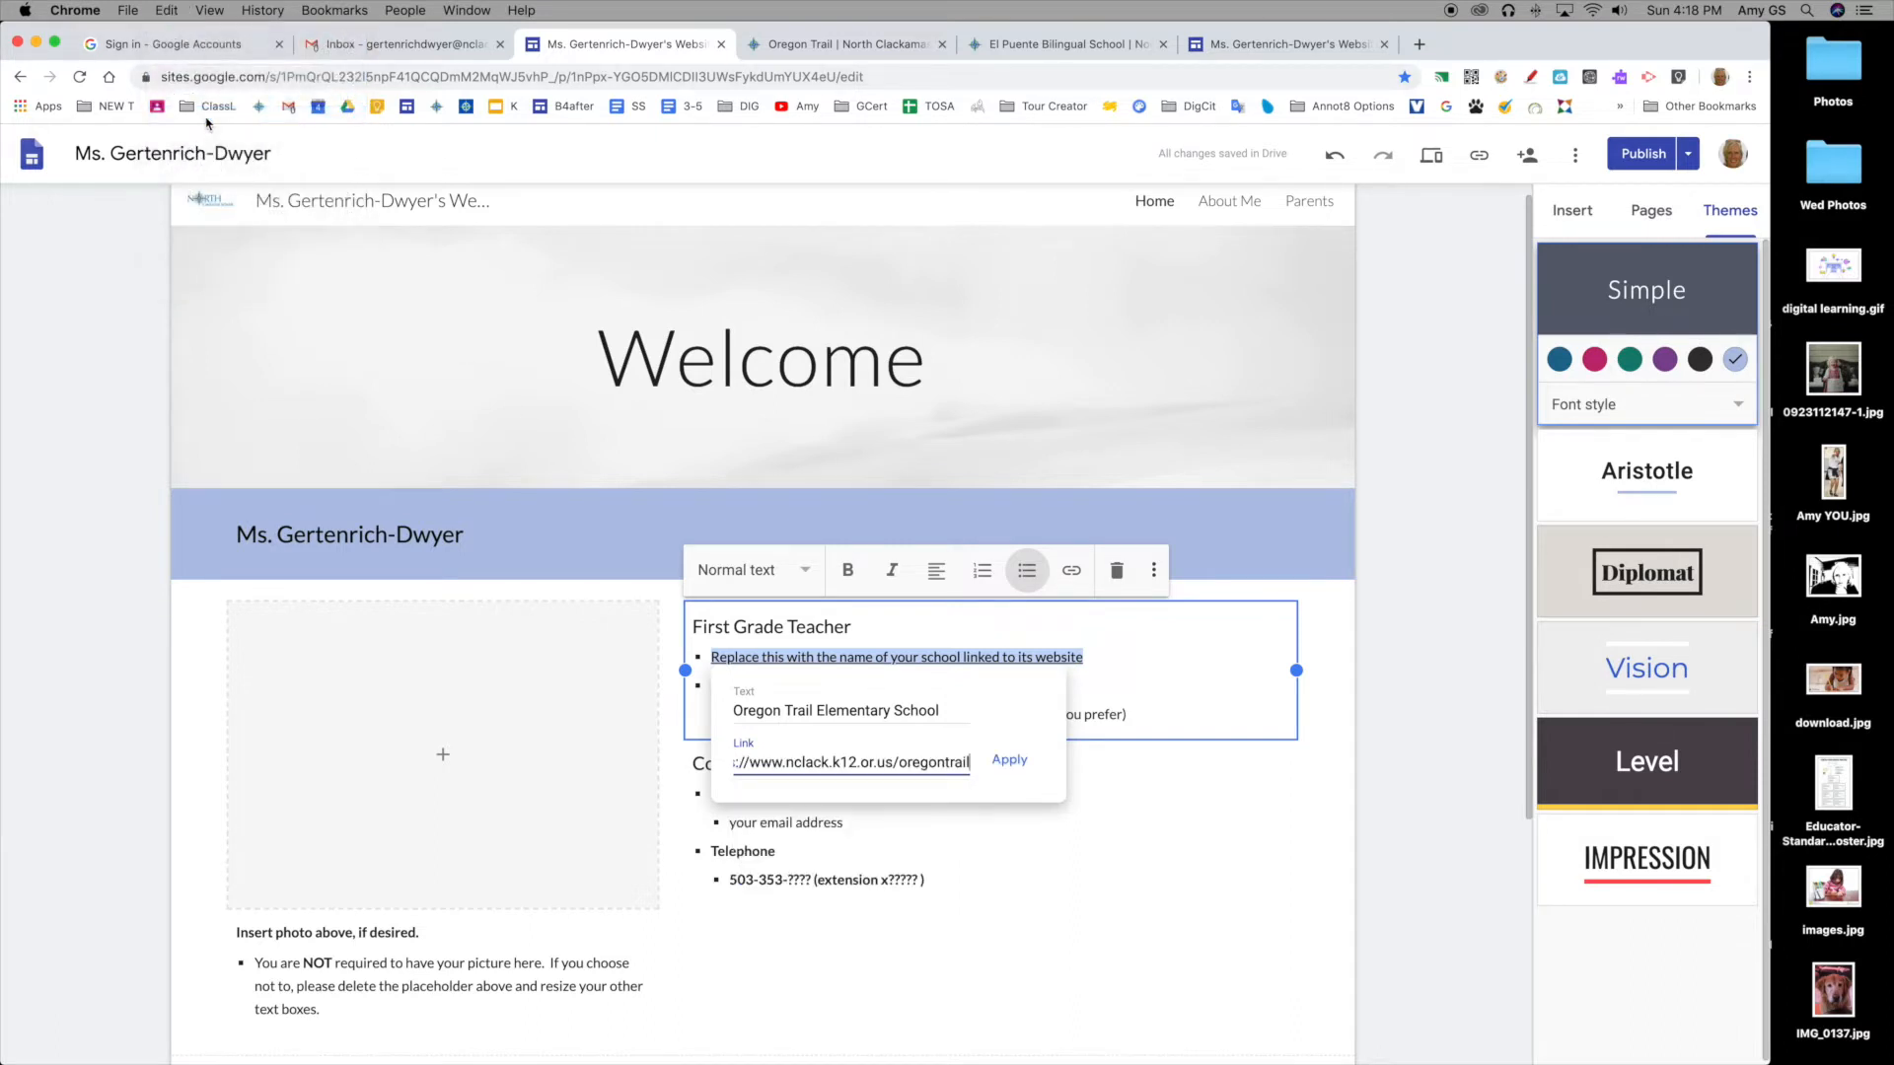
pyautogui.click(1010, 760)
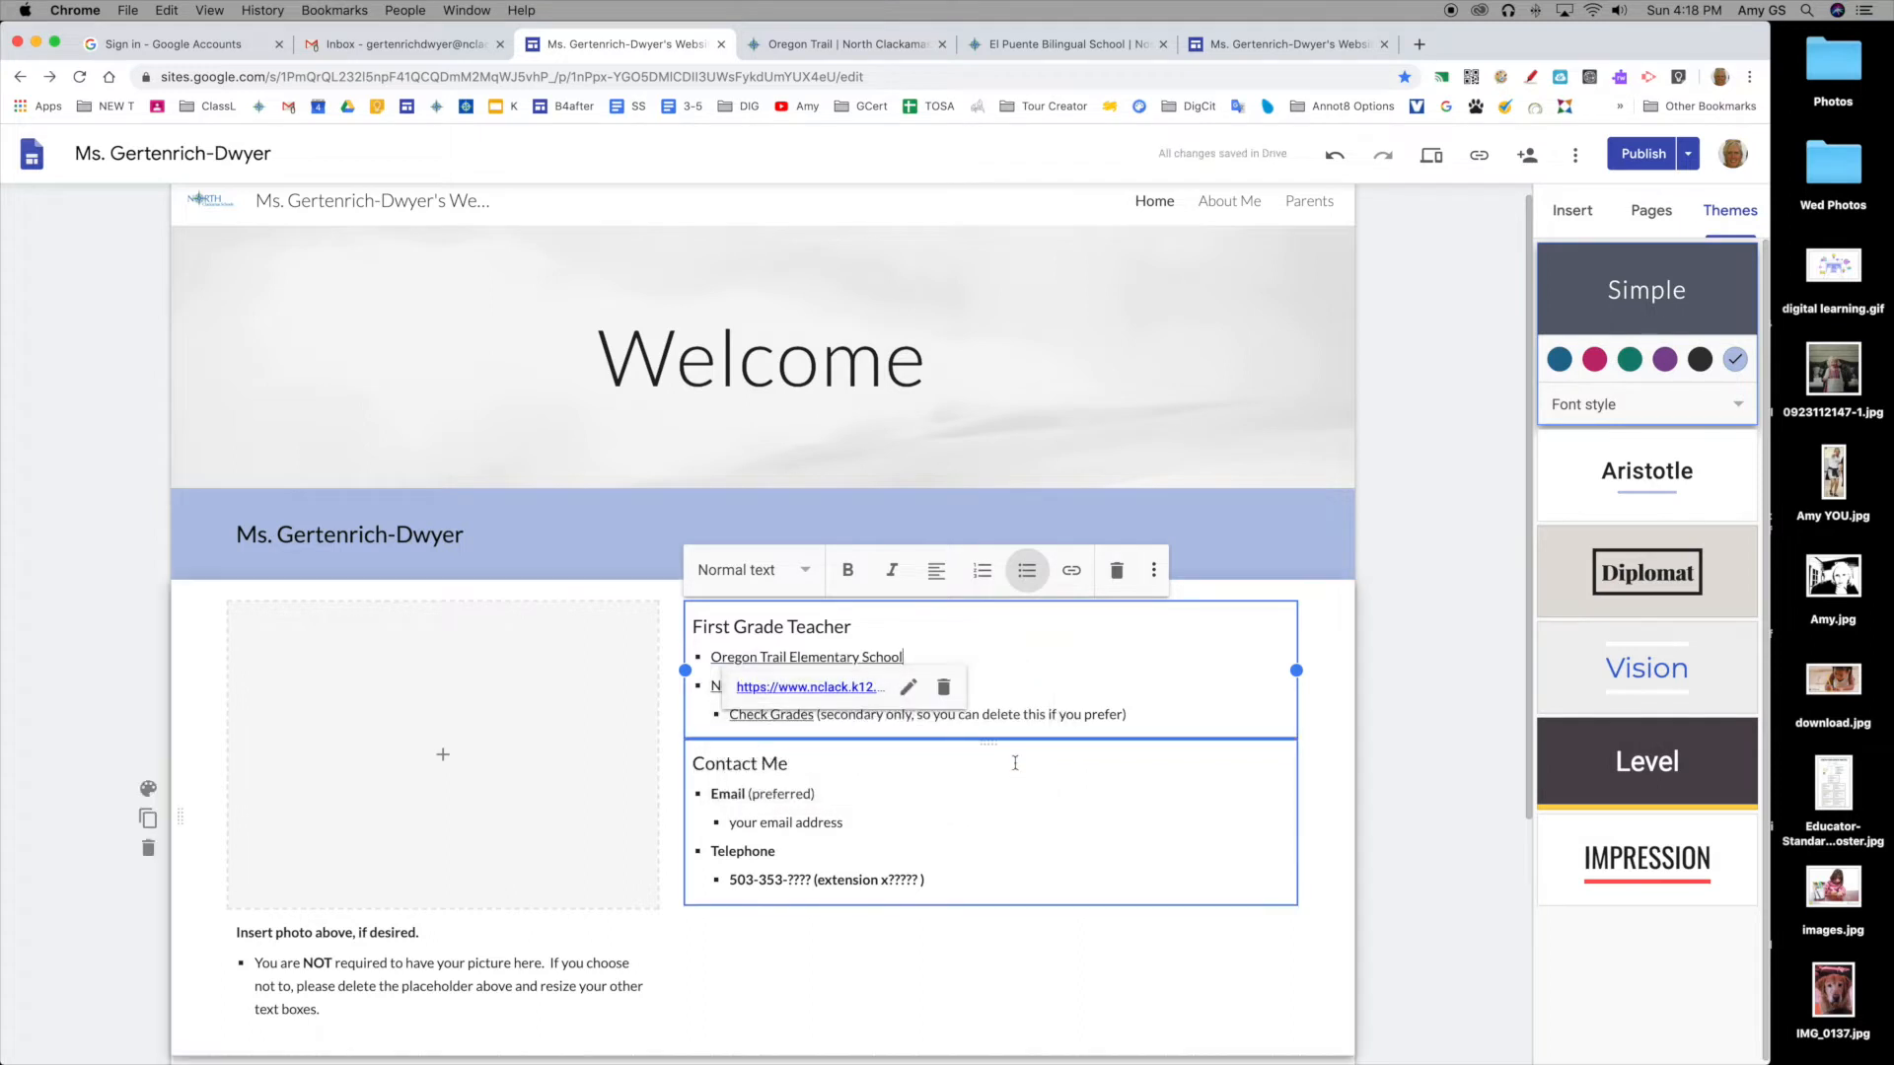
pyautogui.click(835, 687)
pyautogui.click(365, 216)
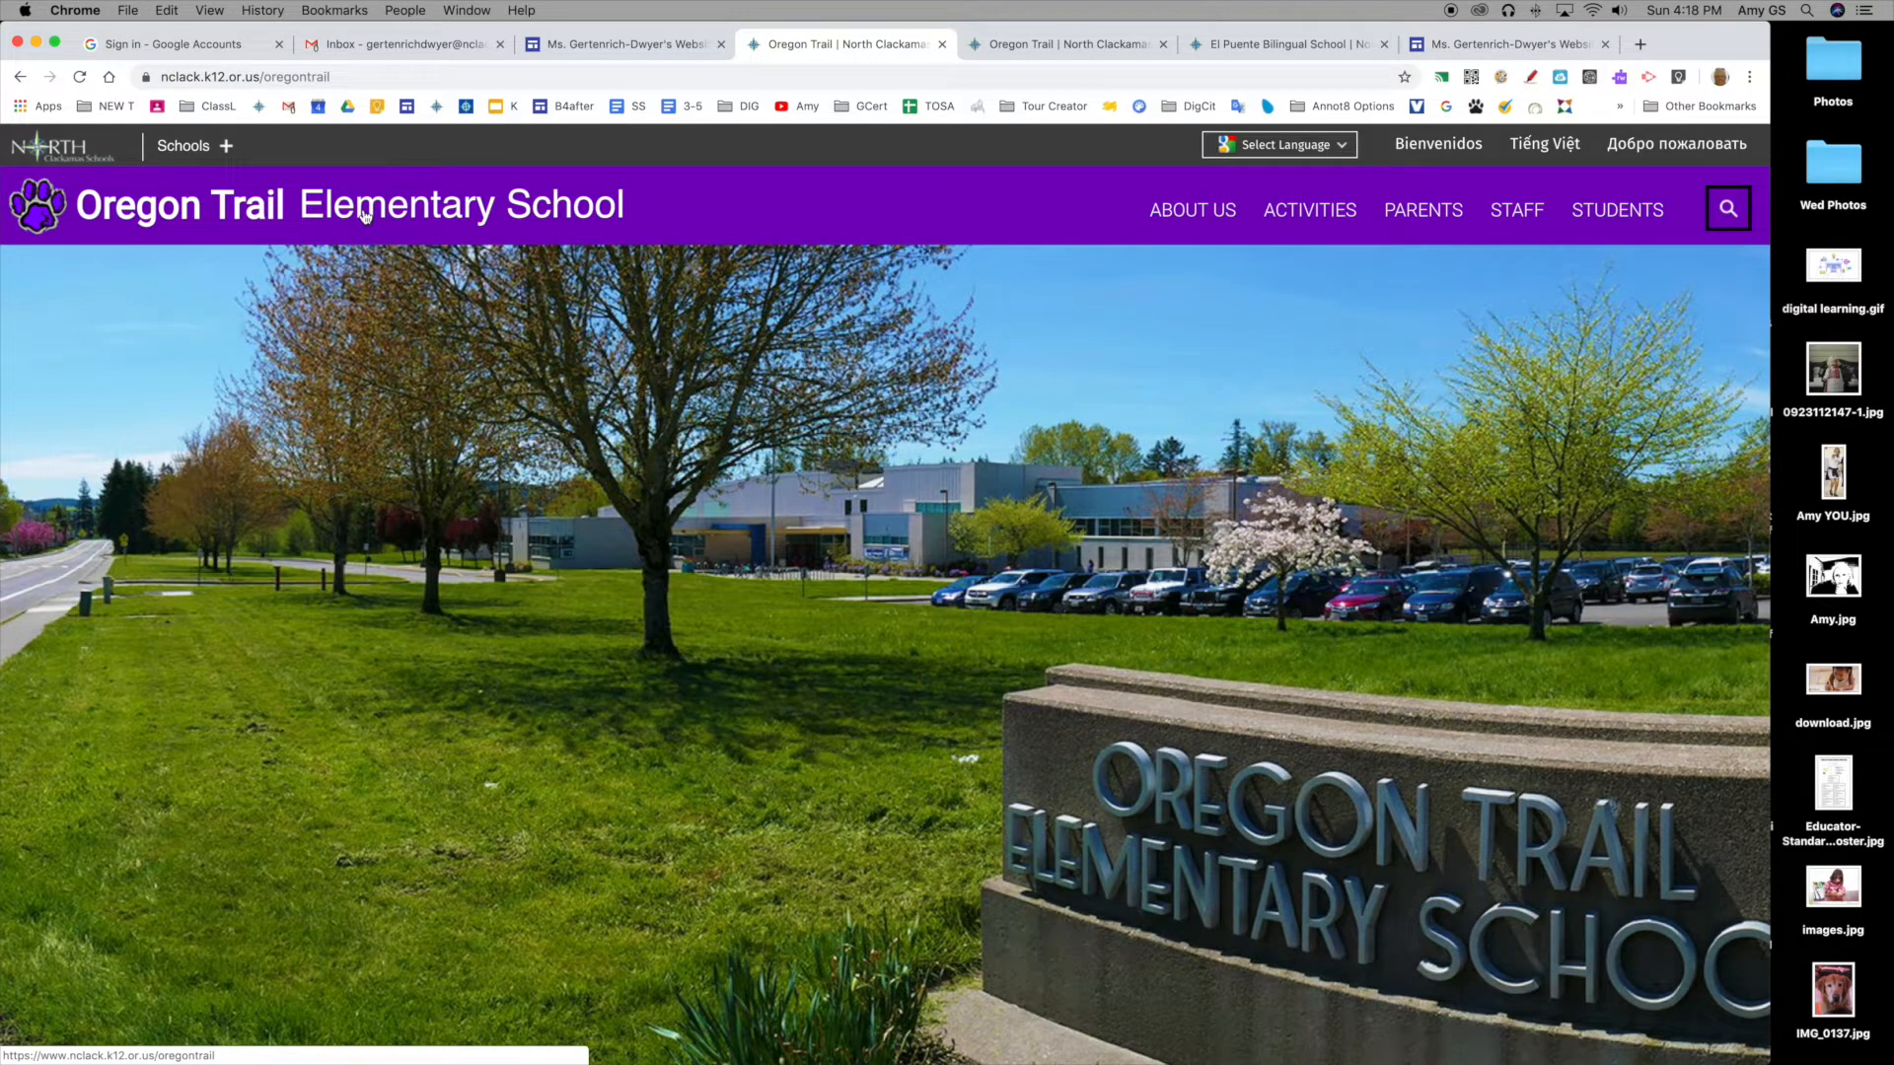
# Step: Copy the North Clackamas district home page address and go back to the Sites editor
pyautogui.click(67, 149)
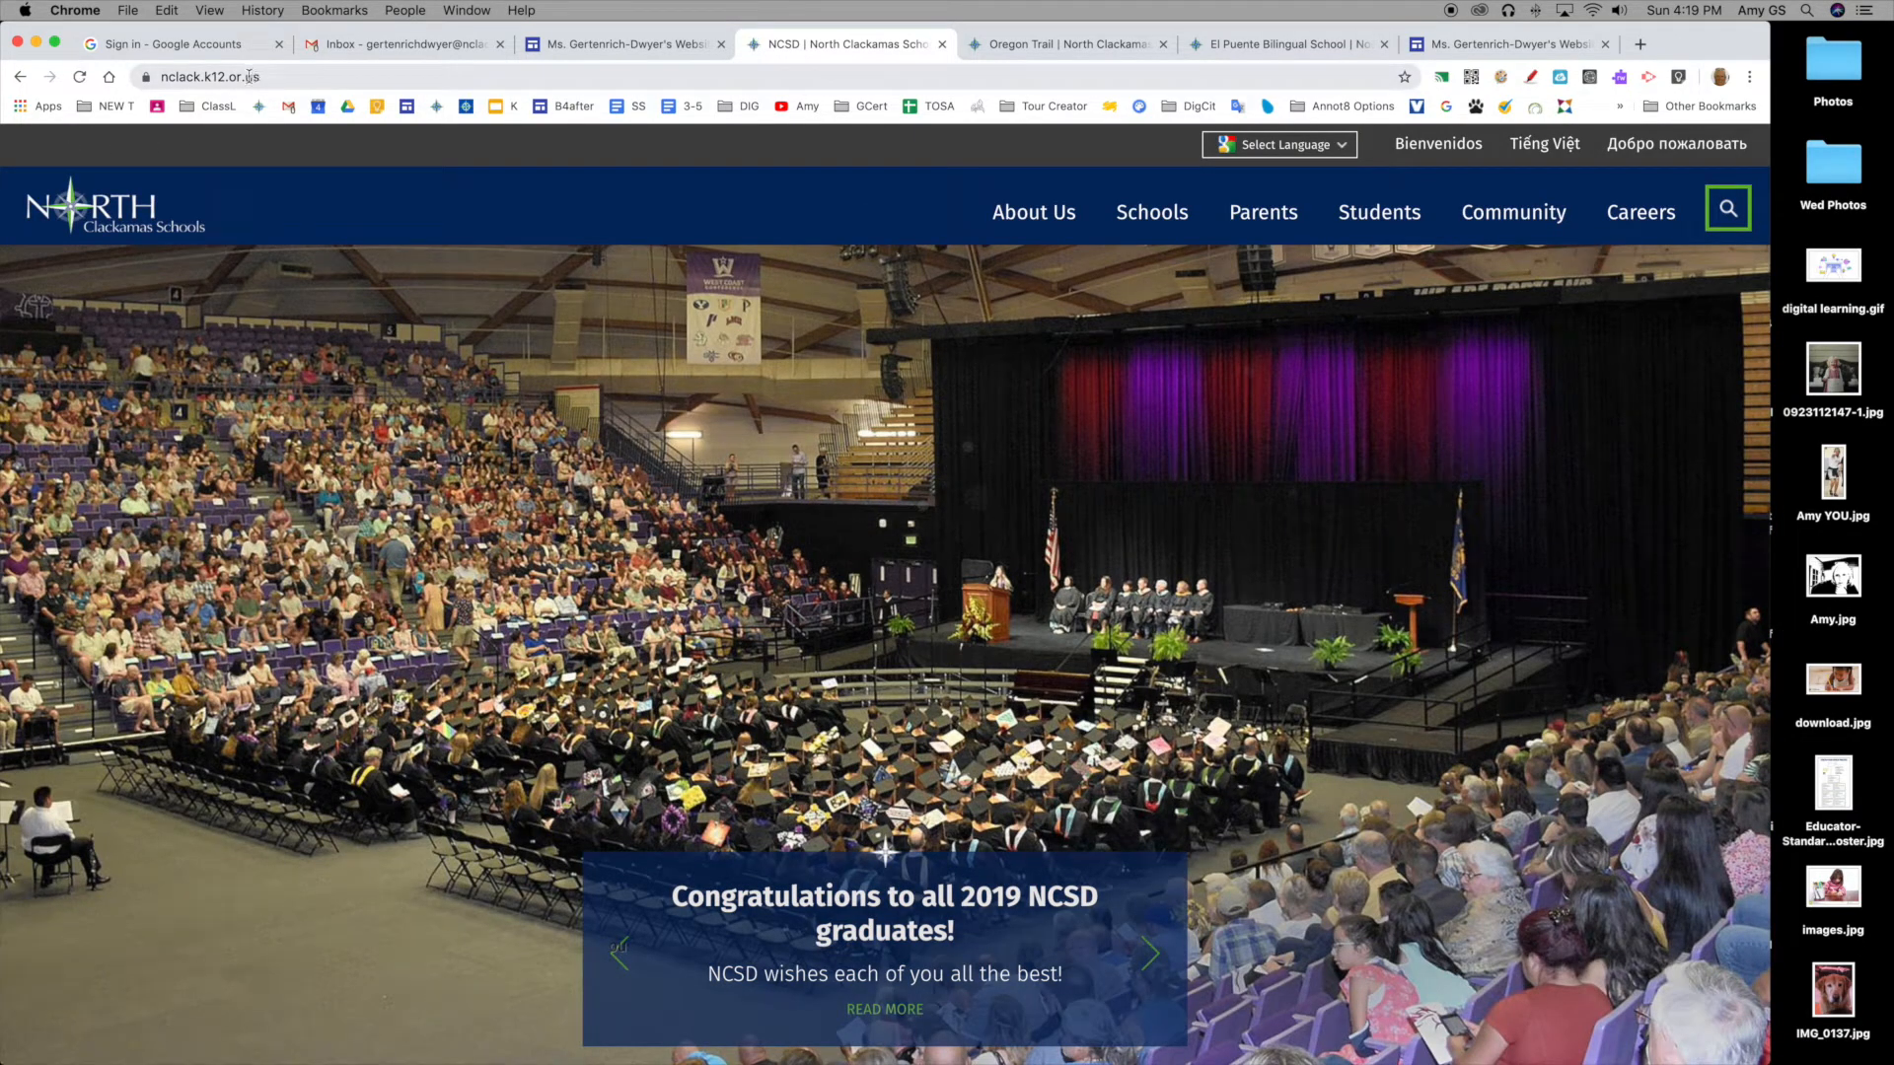
pyautogui.click(249, 77)
pyautogui.click(166, 10)
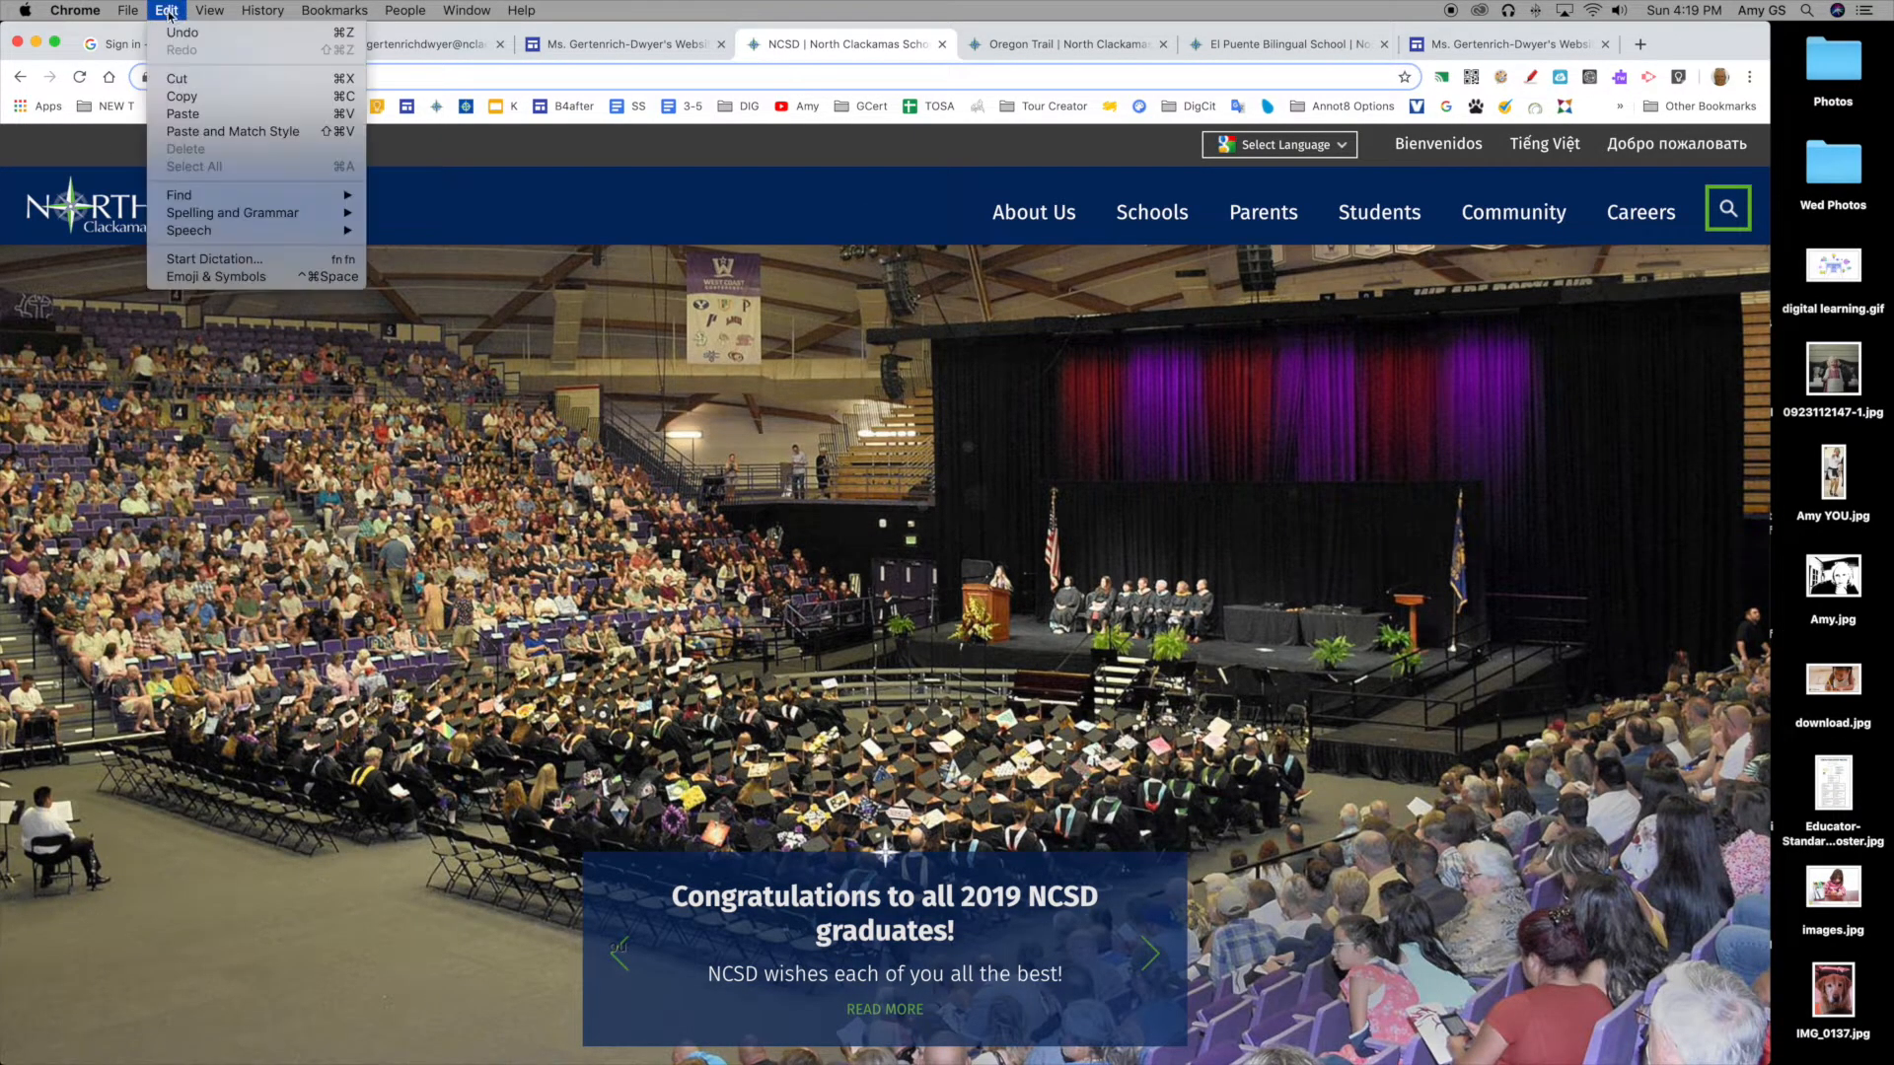
pyautogui.click(182, 96)
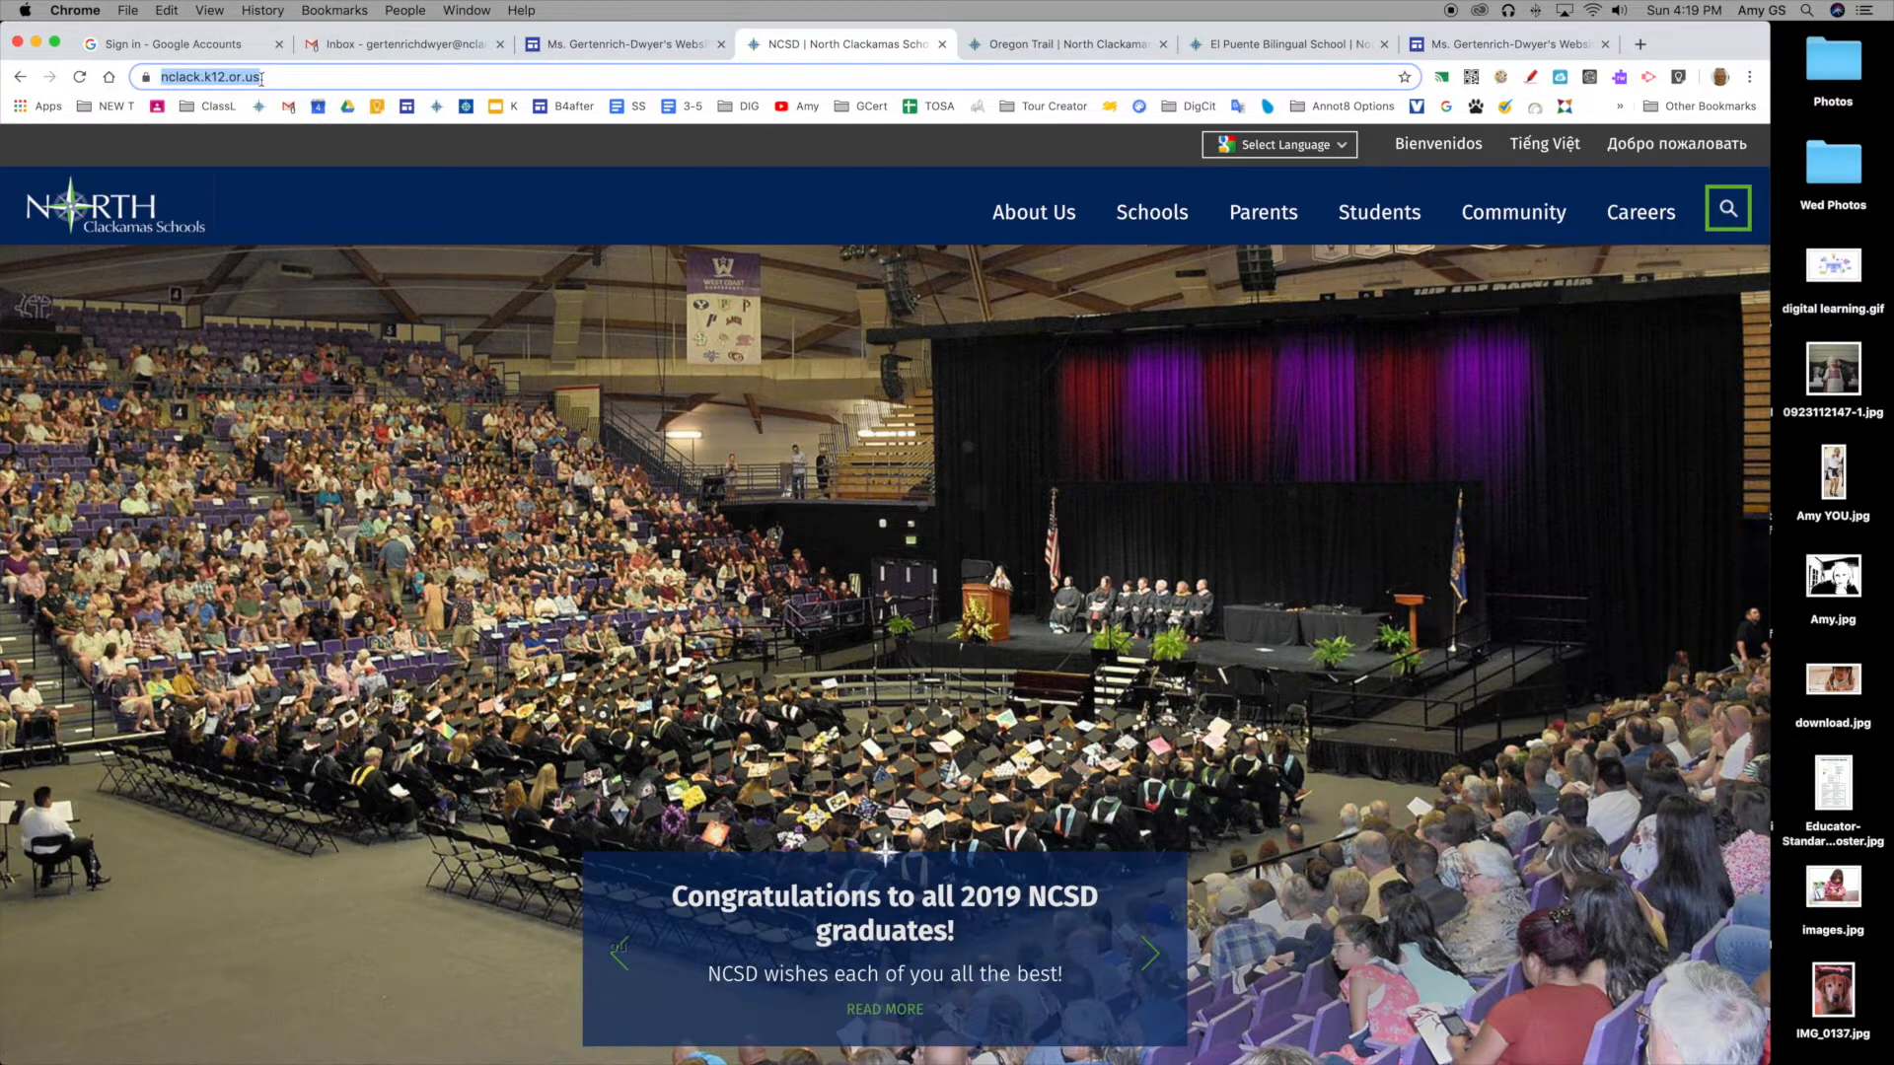
pyautogui.click(625, 43)
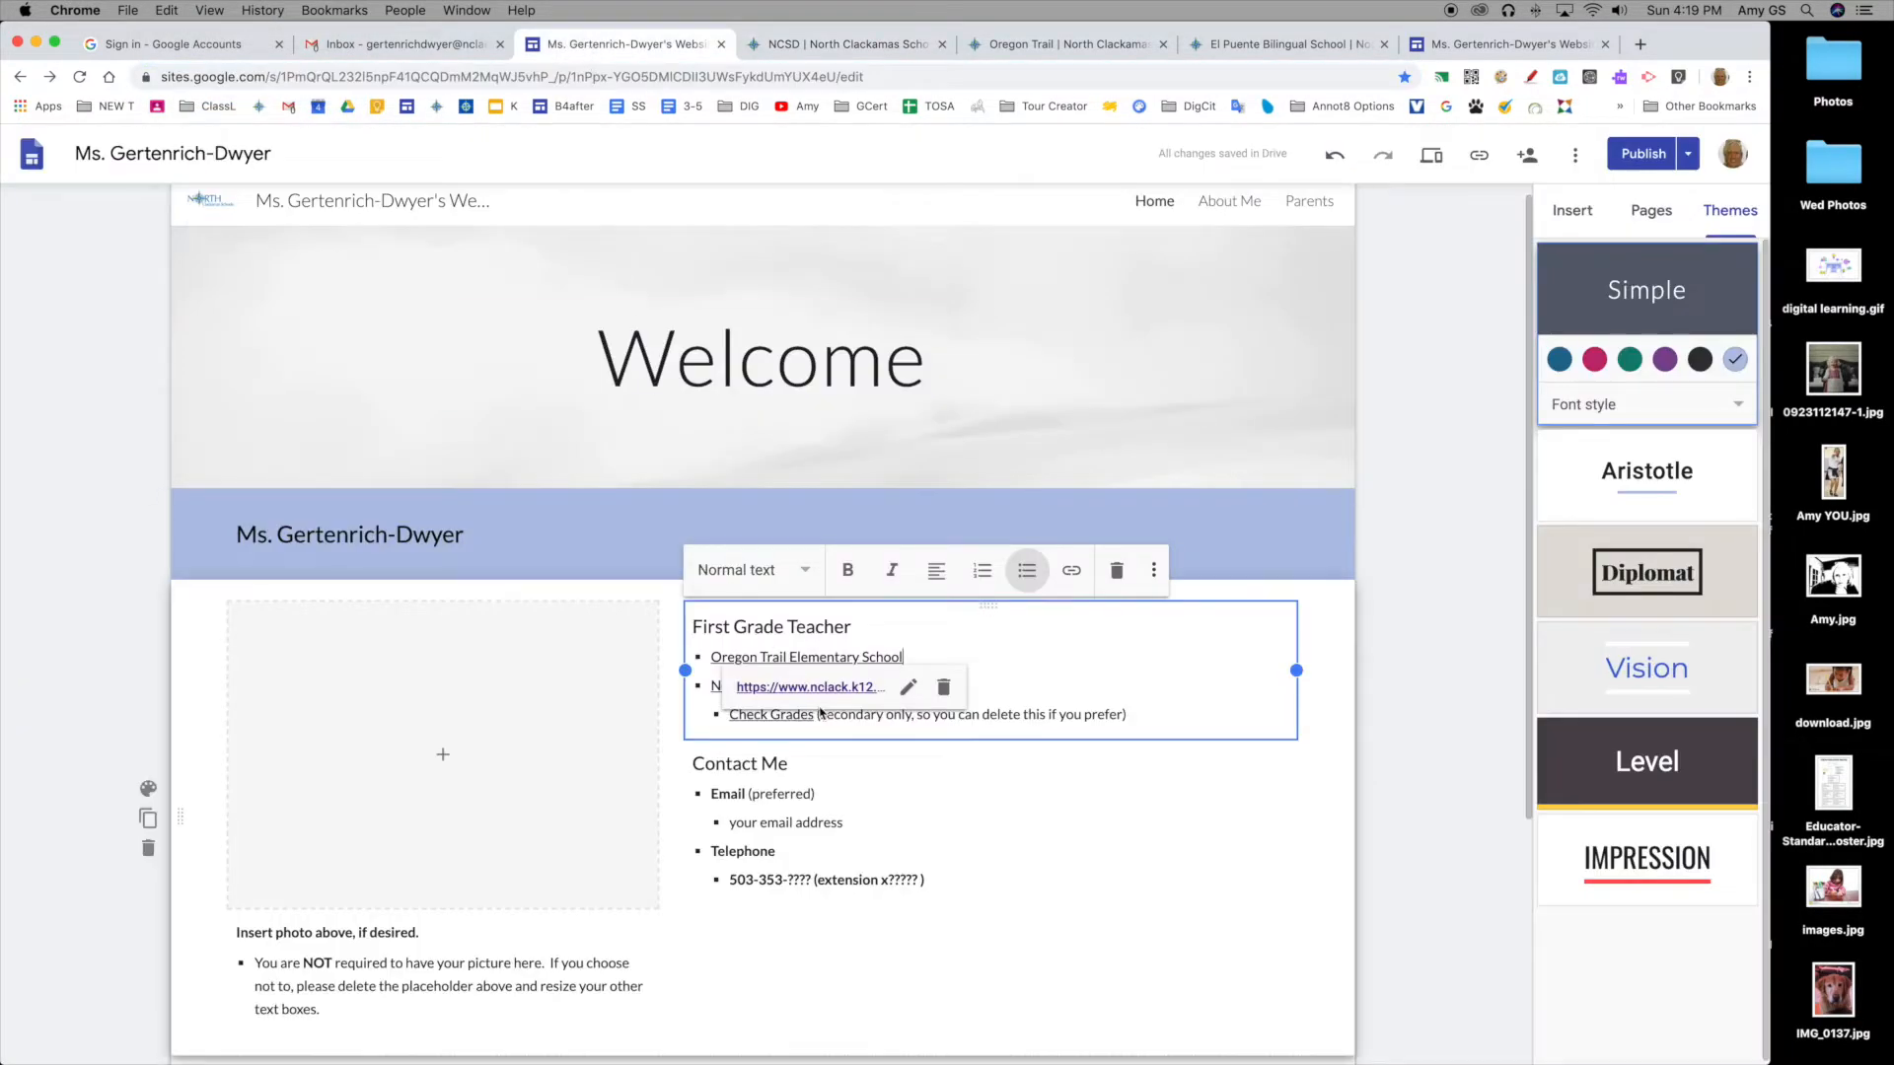
pyautogui.click(853, 721)
pyautogui.click(857, 686)
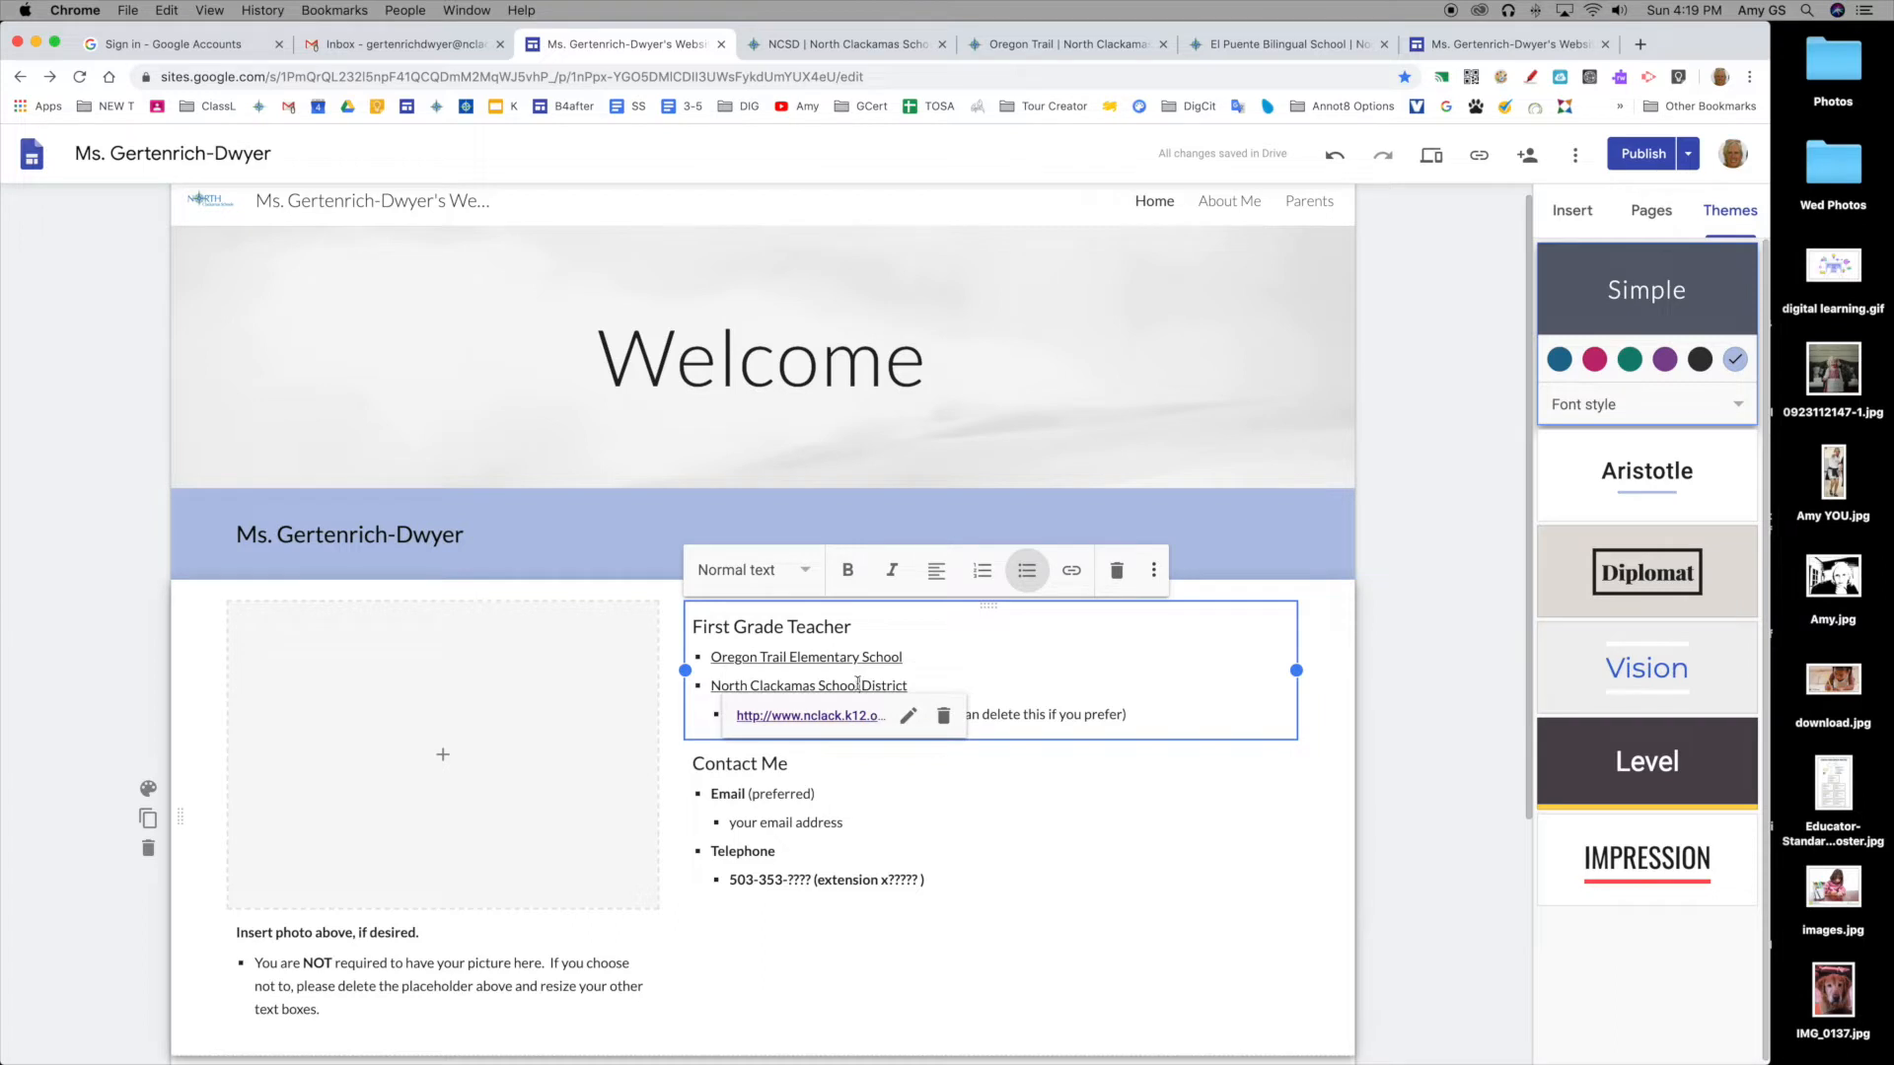
pyautogui.click(907, 718)
pyautogui.click(801, 790)
pyautogui.tripleClick(800, 790)
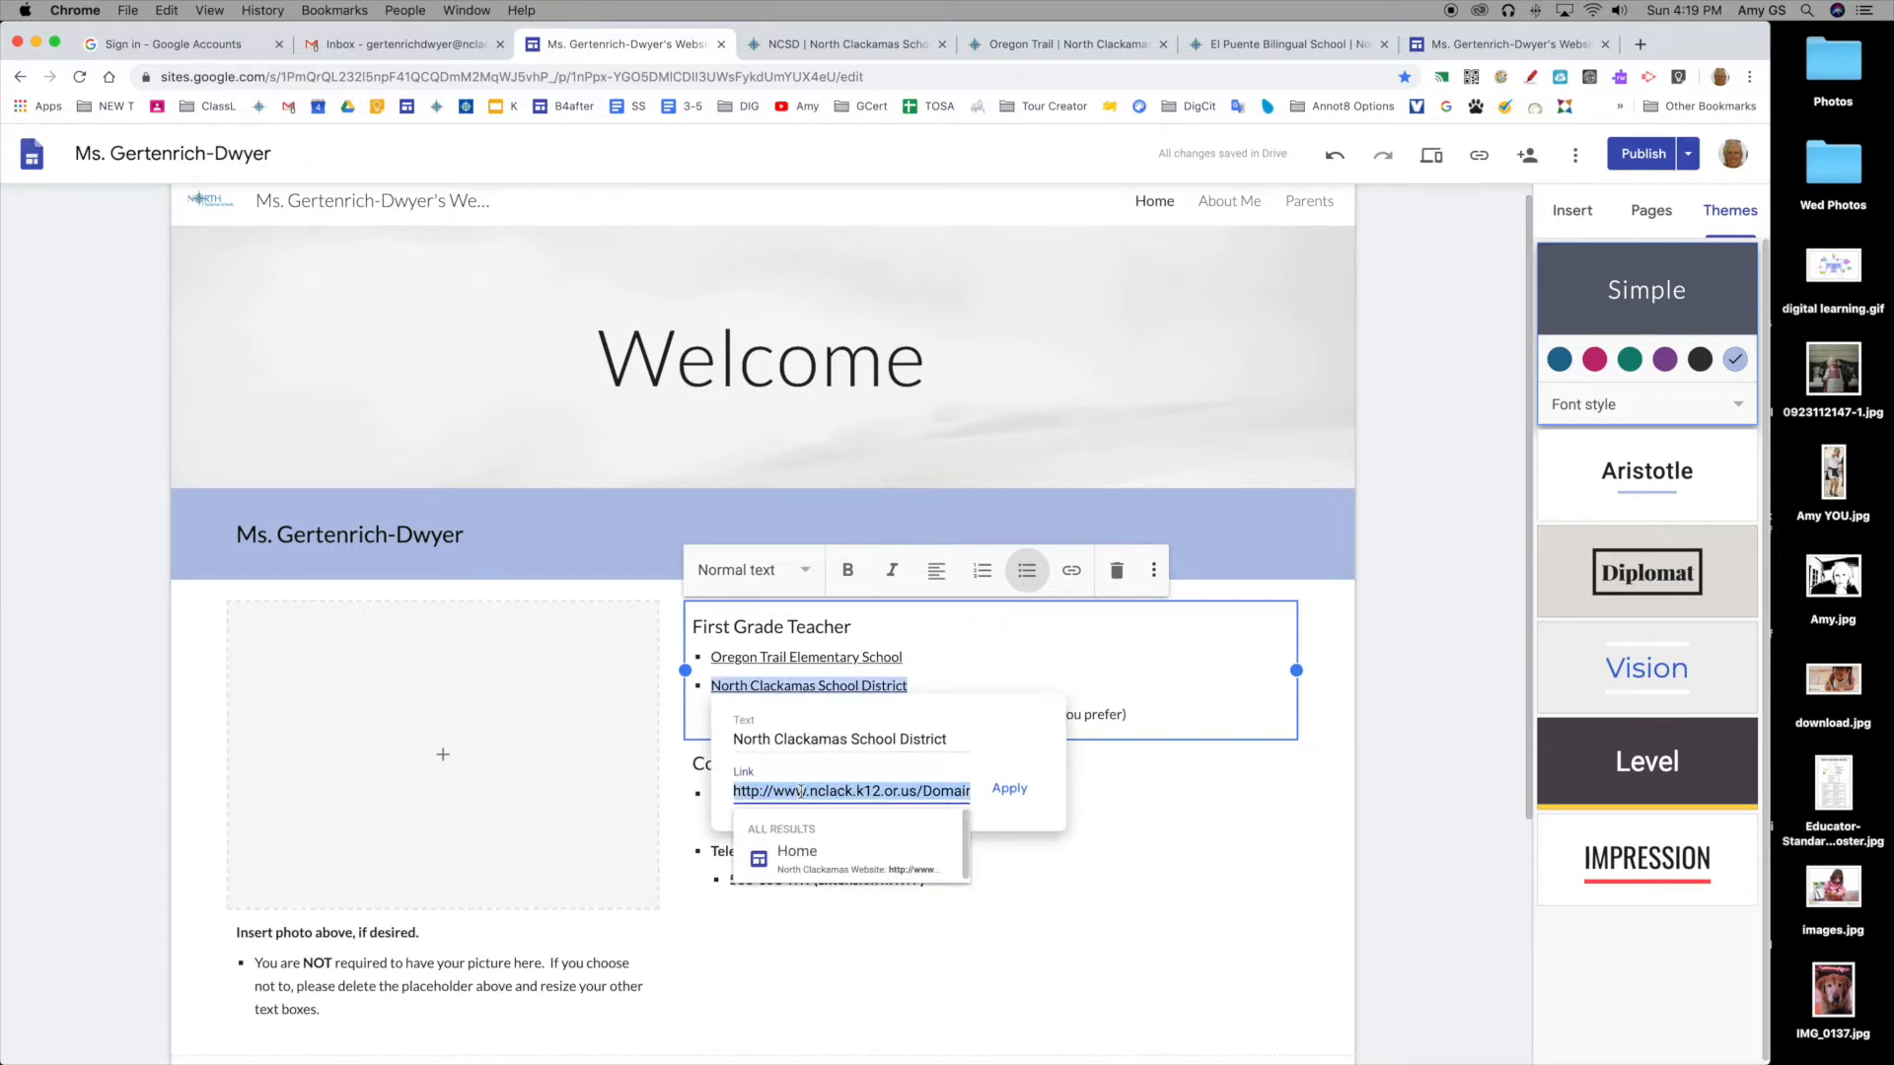
pyautogui.press('BackSpace')
pyautogui.press('super+v')
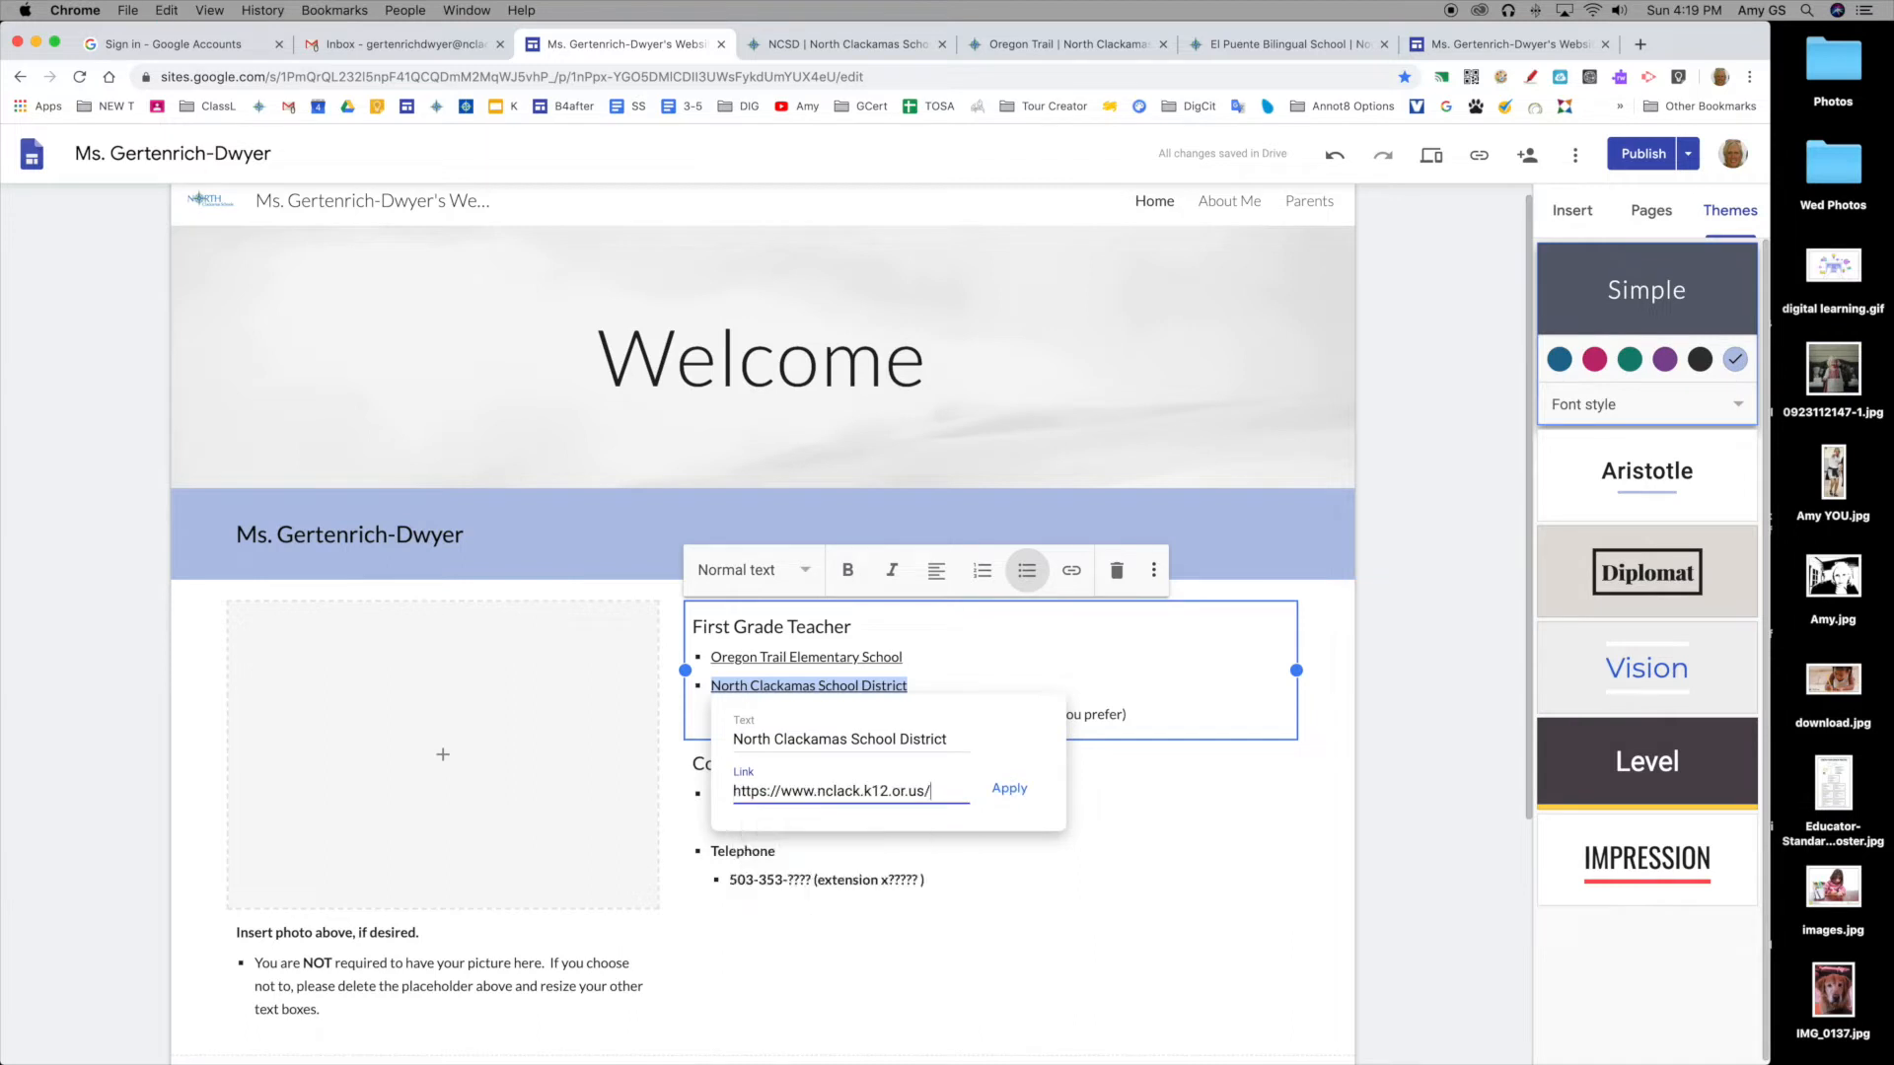
pyautogui.click(1009, 788)
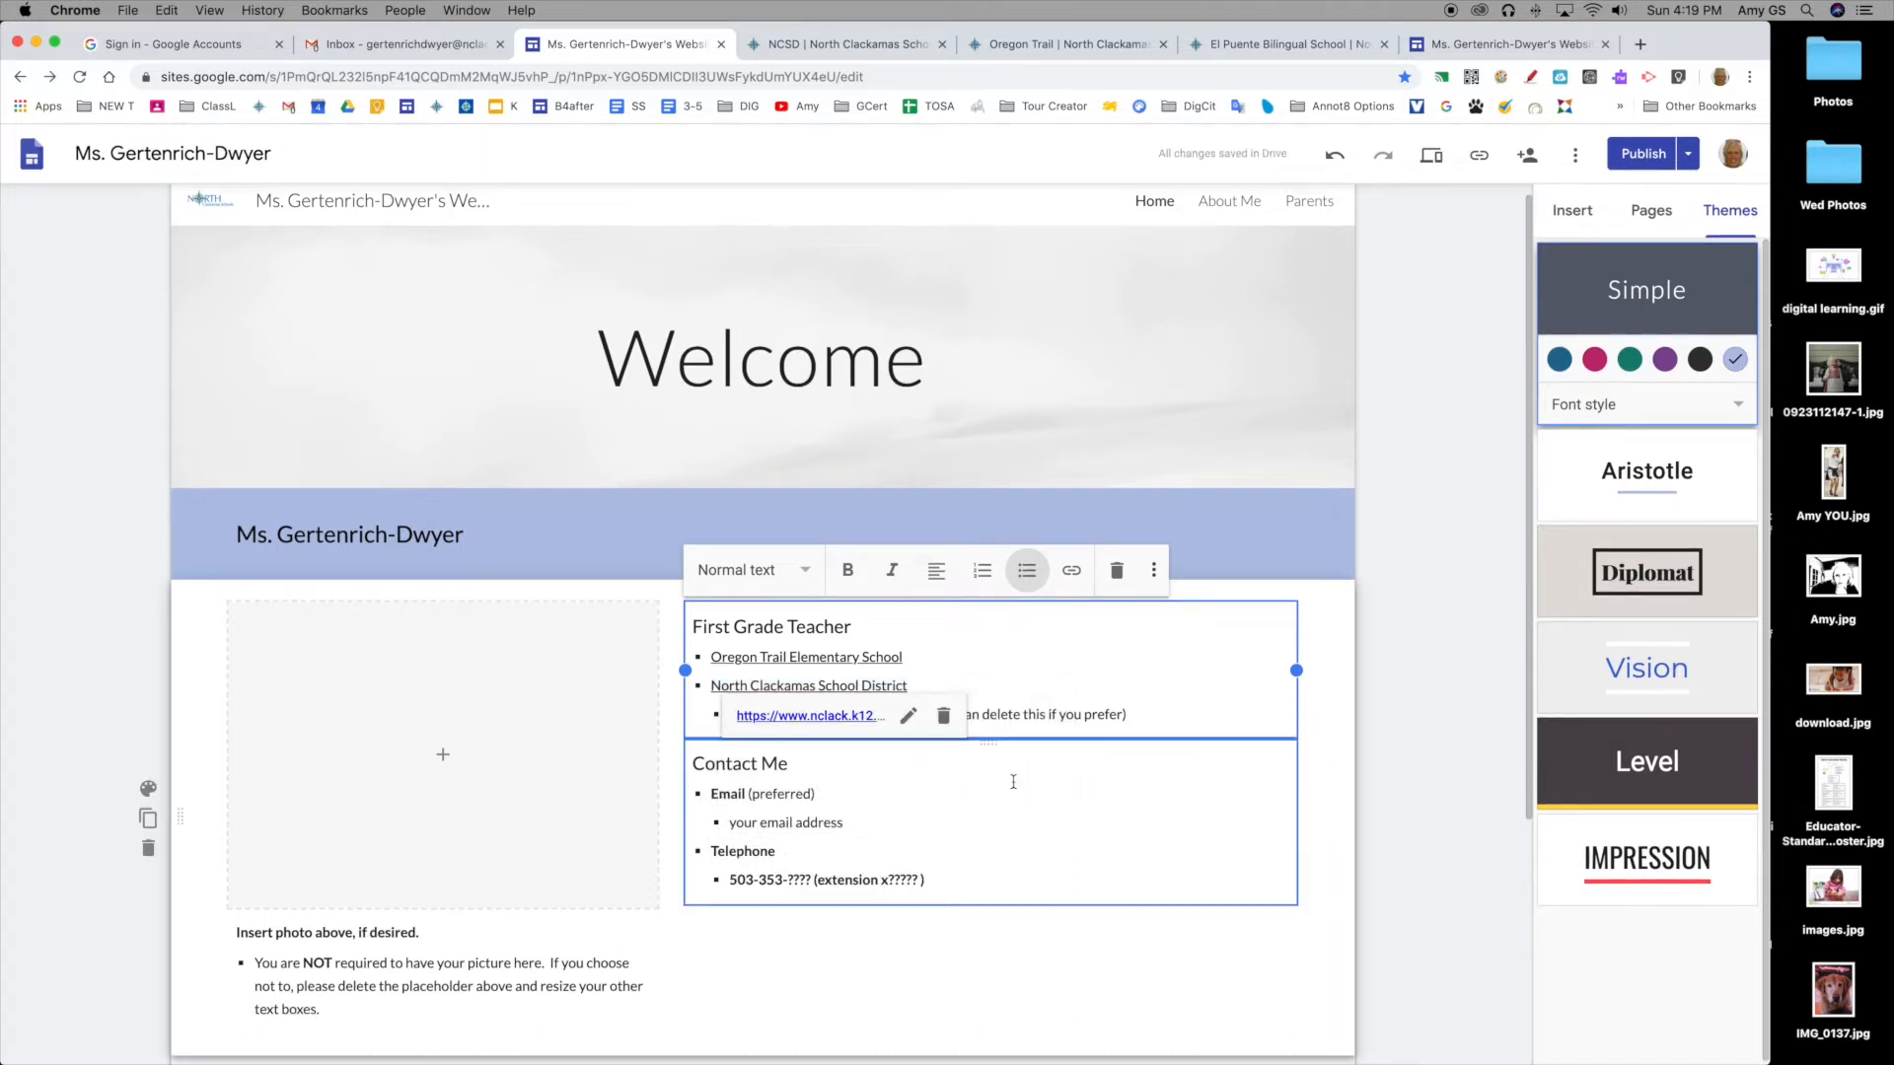
# Step: Test the new district link, then go back to the editor tab
pyautogui.click(794, 717)
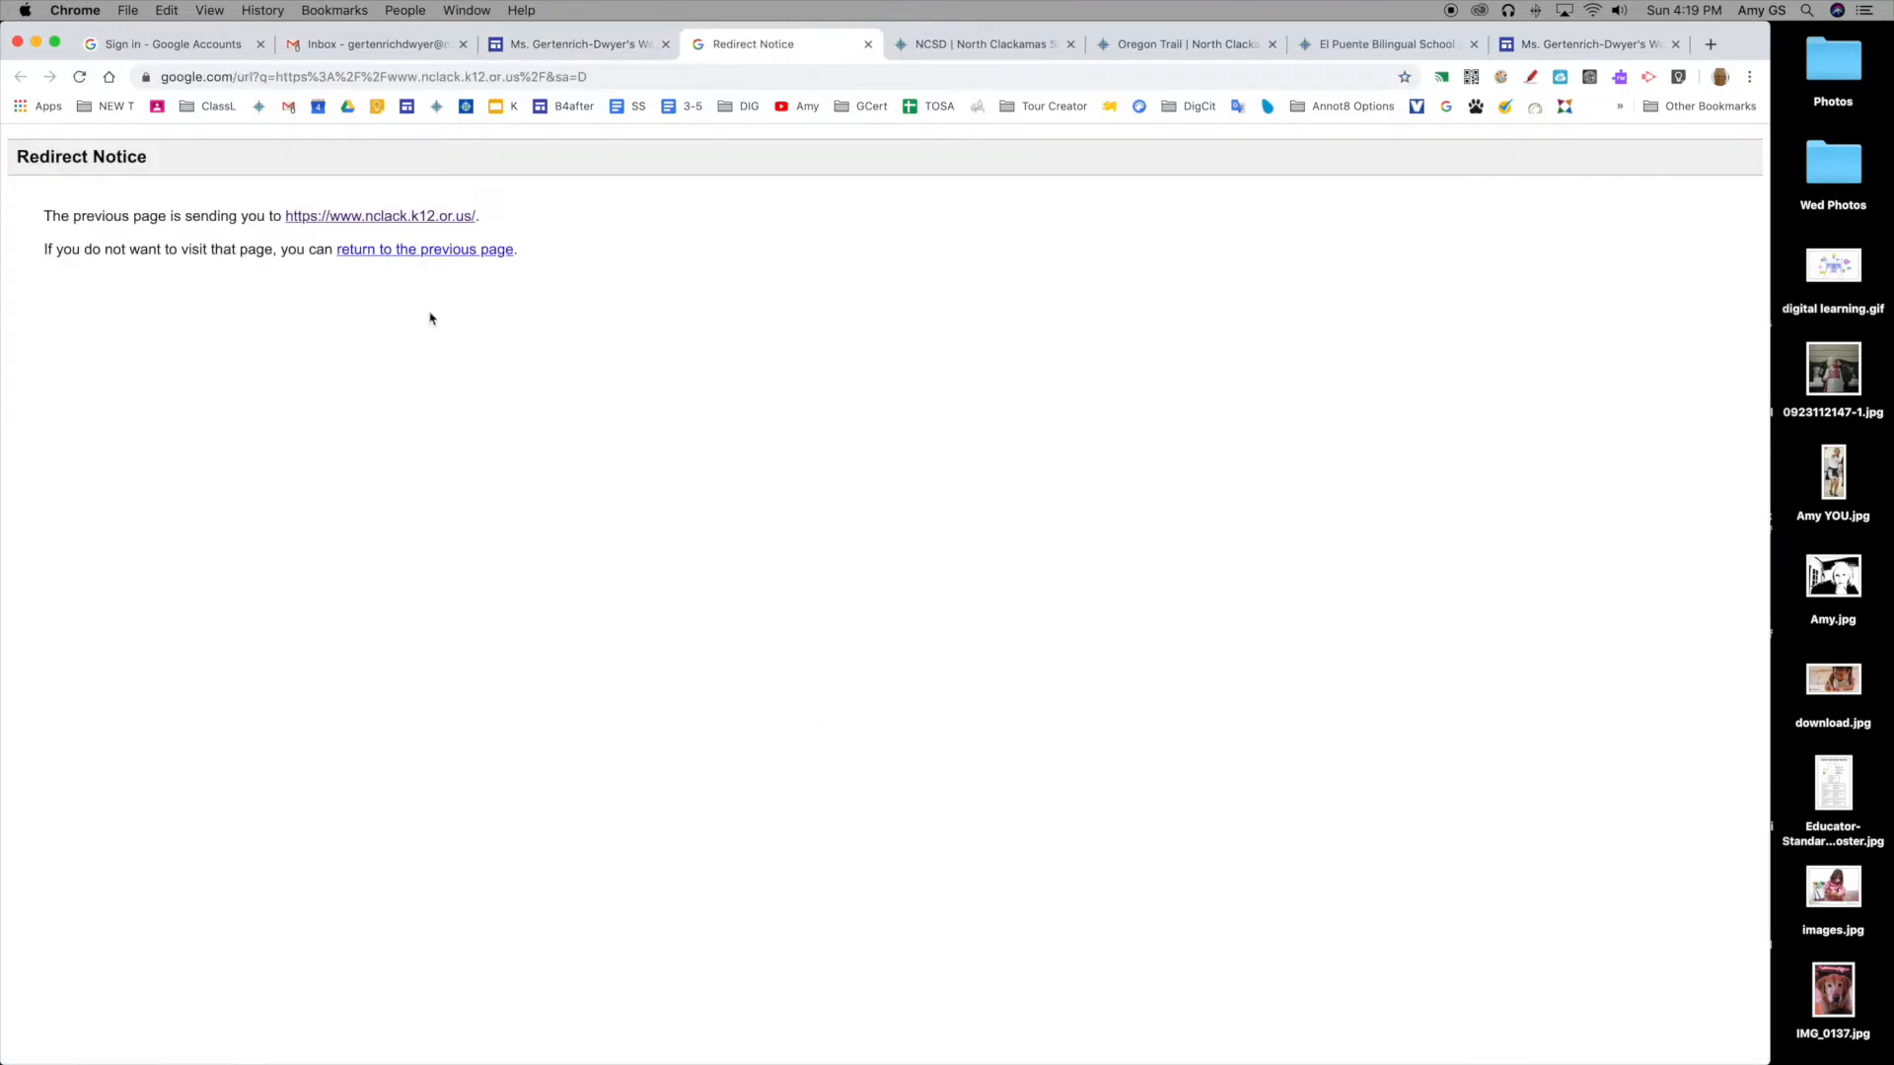
pyautogui.click(411, 215)
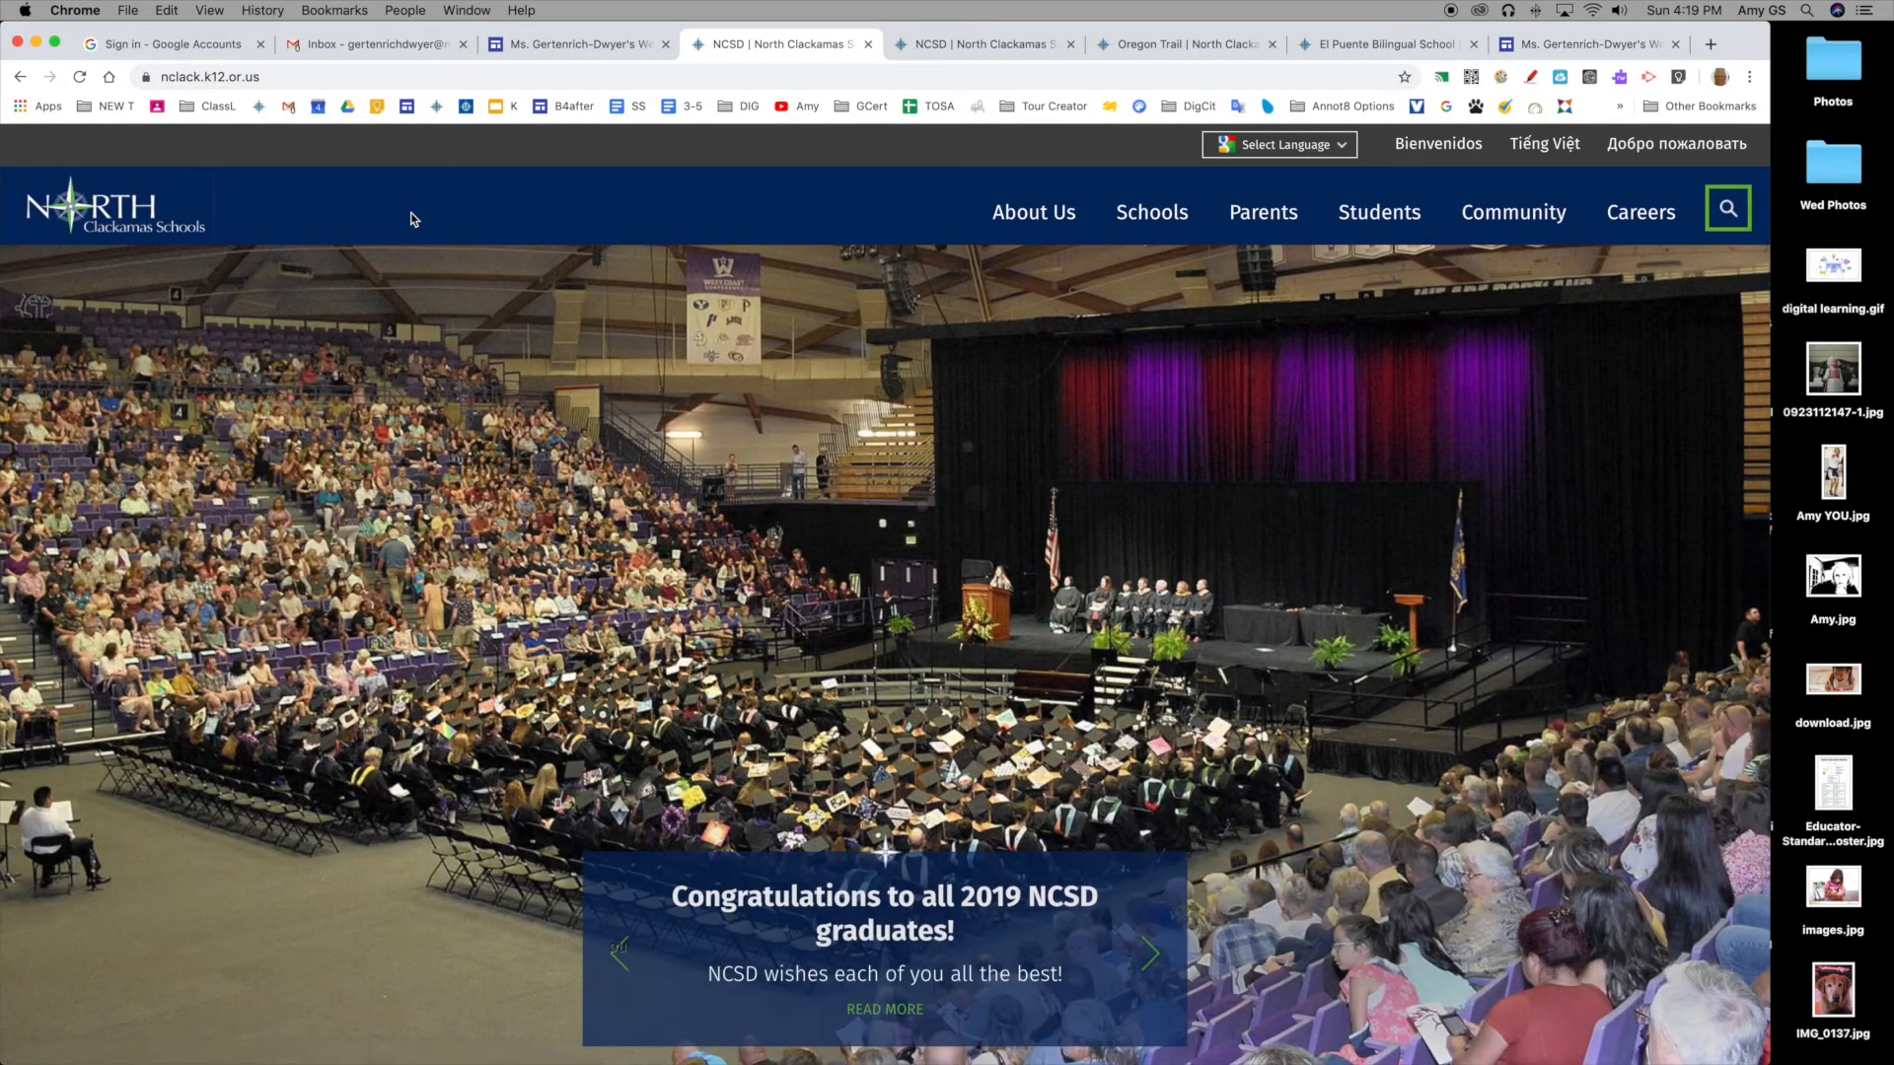
pyautogui.click(606, 47)
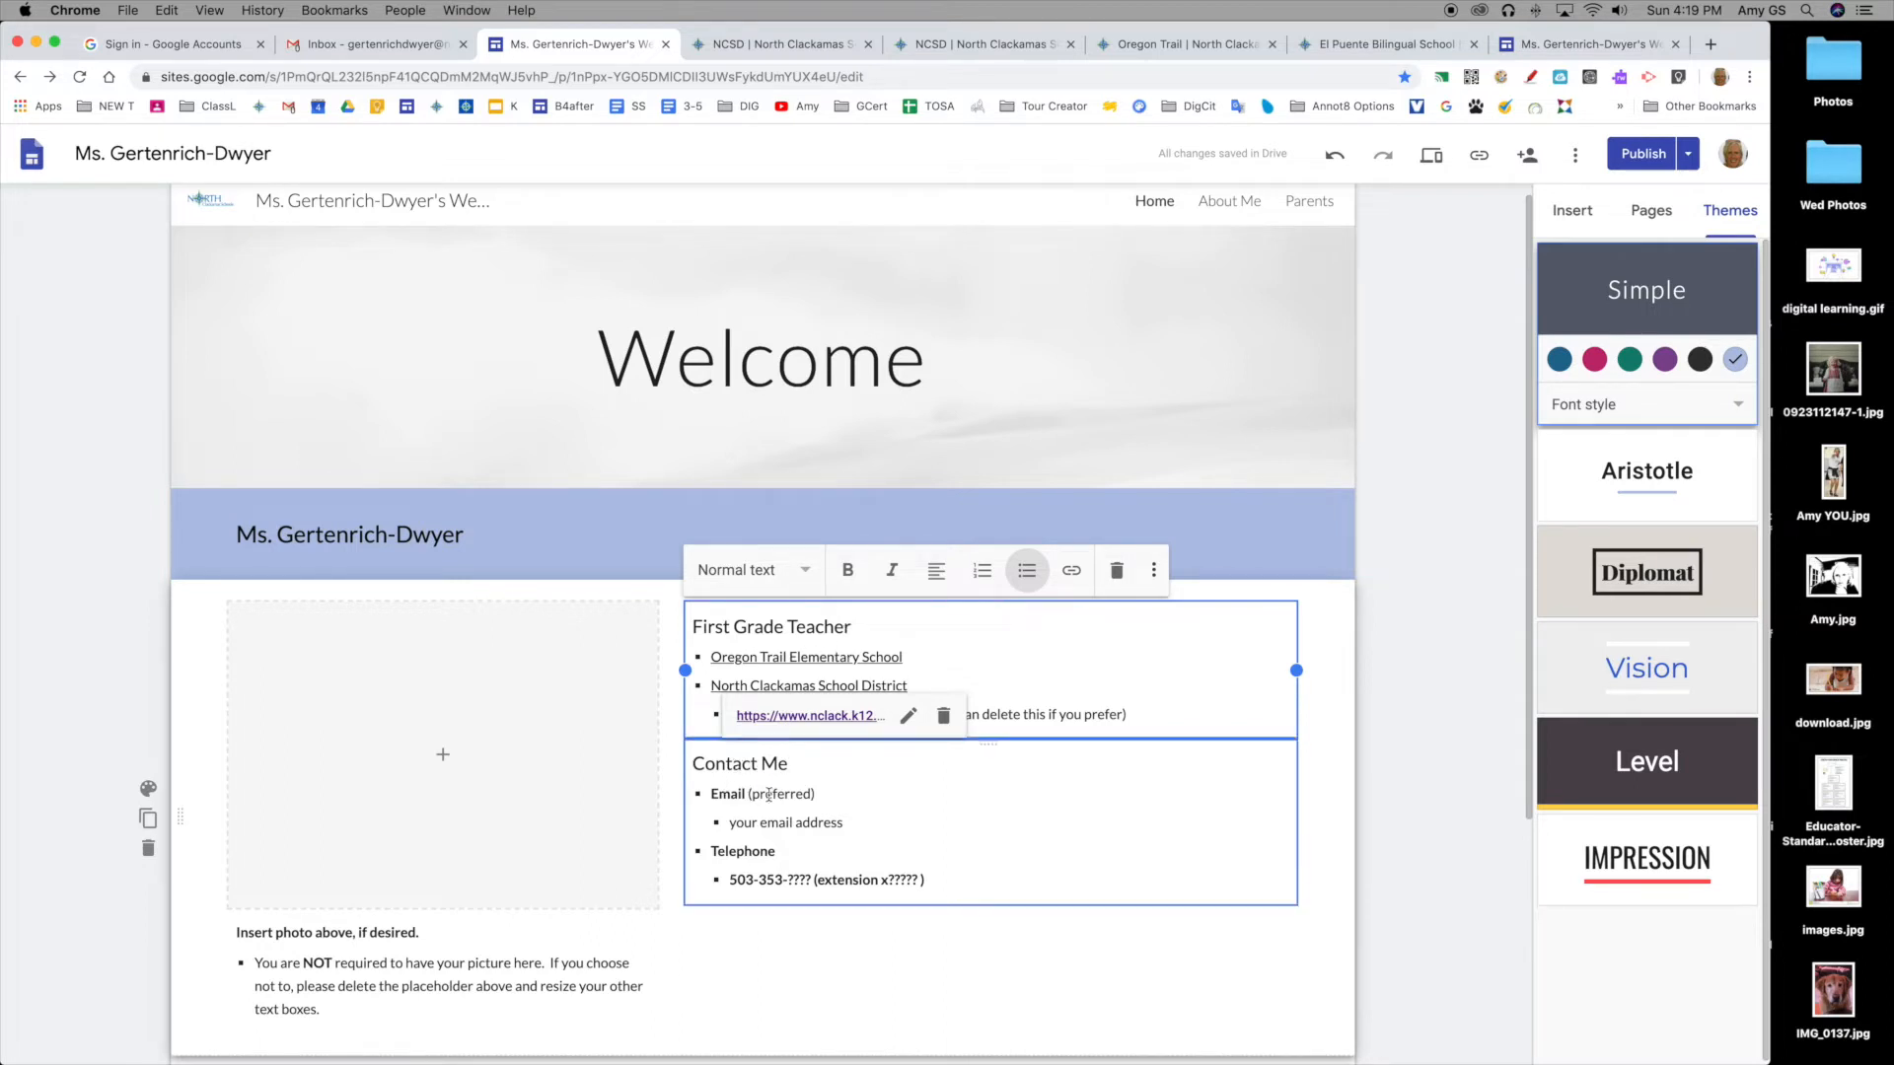
# Step: Replace the 'your email address' placeholder in Contact Me with the teacher's district e-mail link
pyautogui.moveTo(729, 823); pyautogui.dragTo(865, 828)
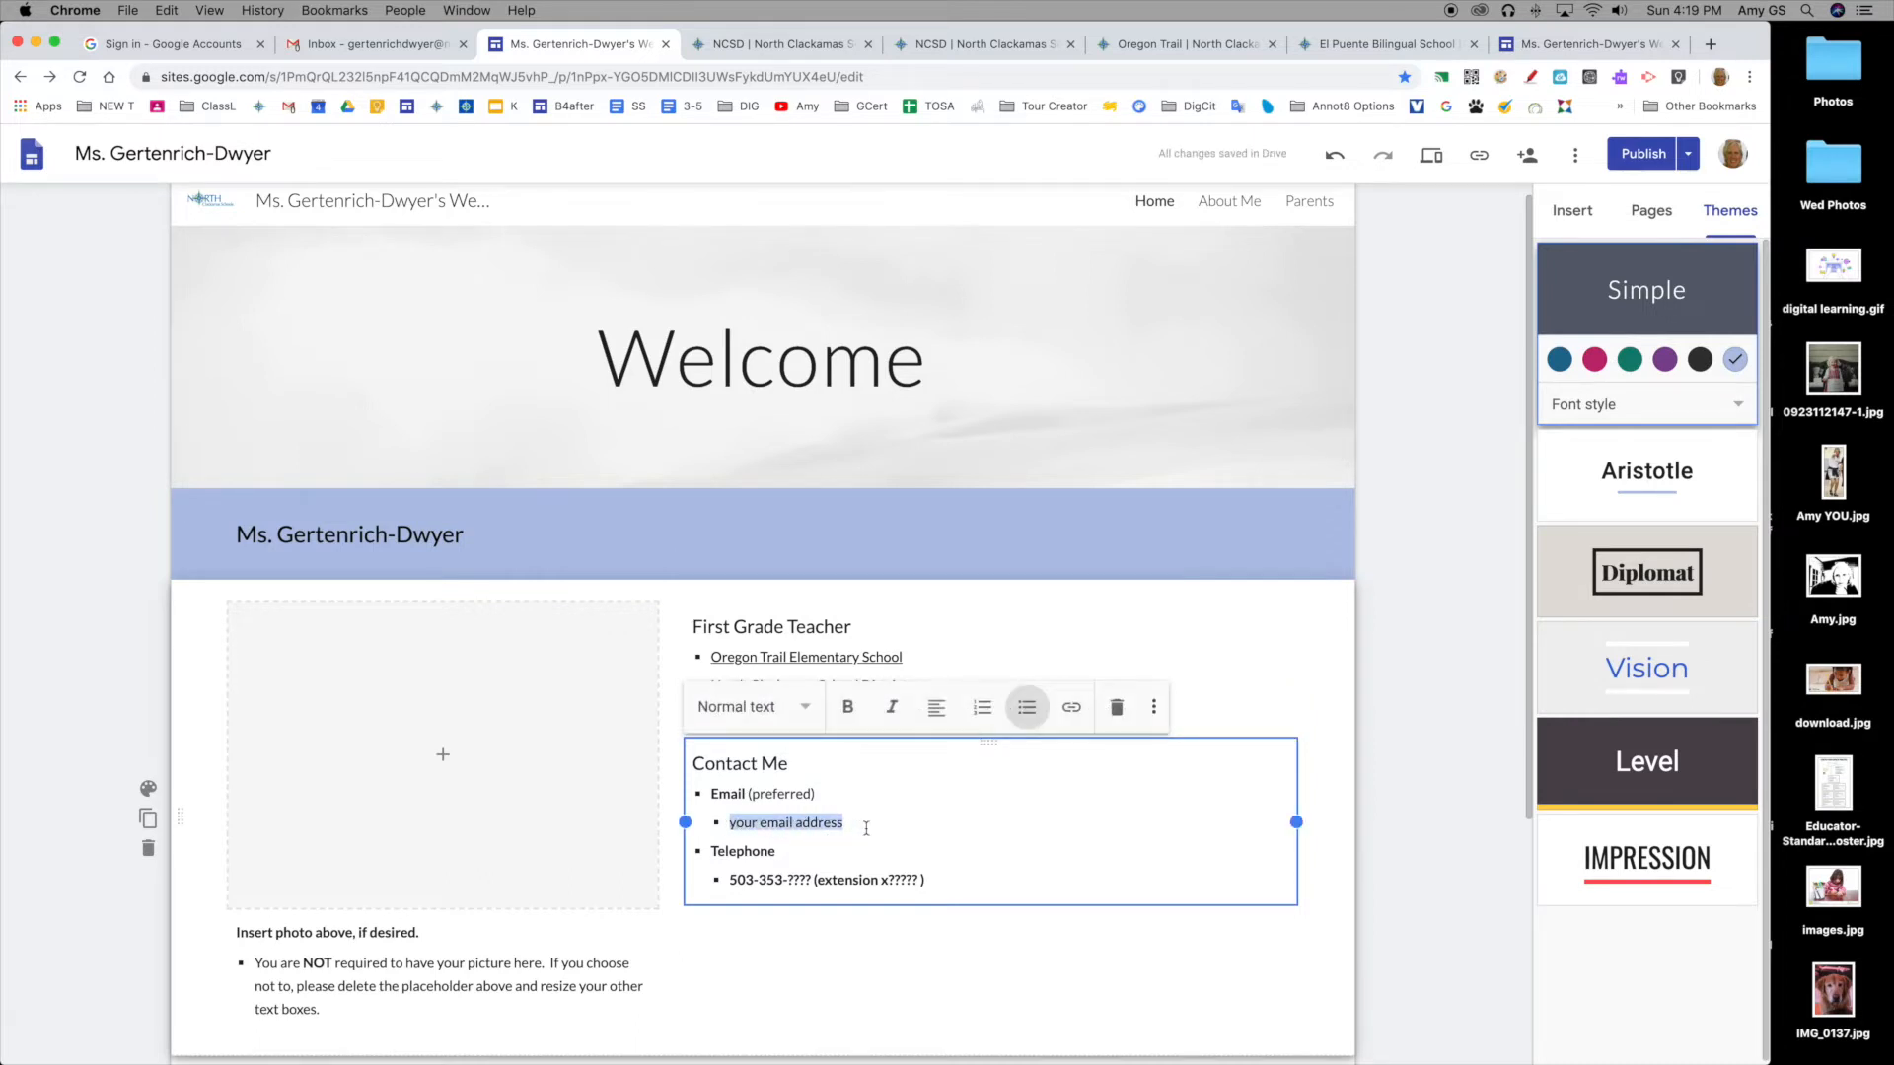
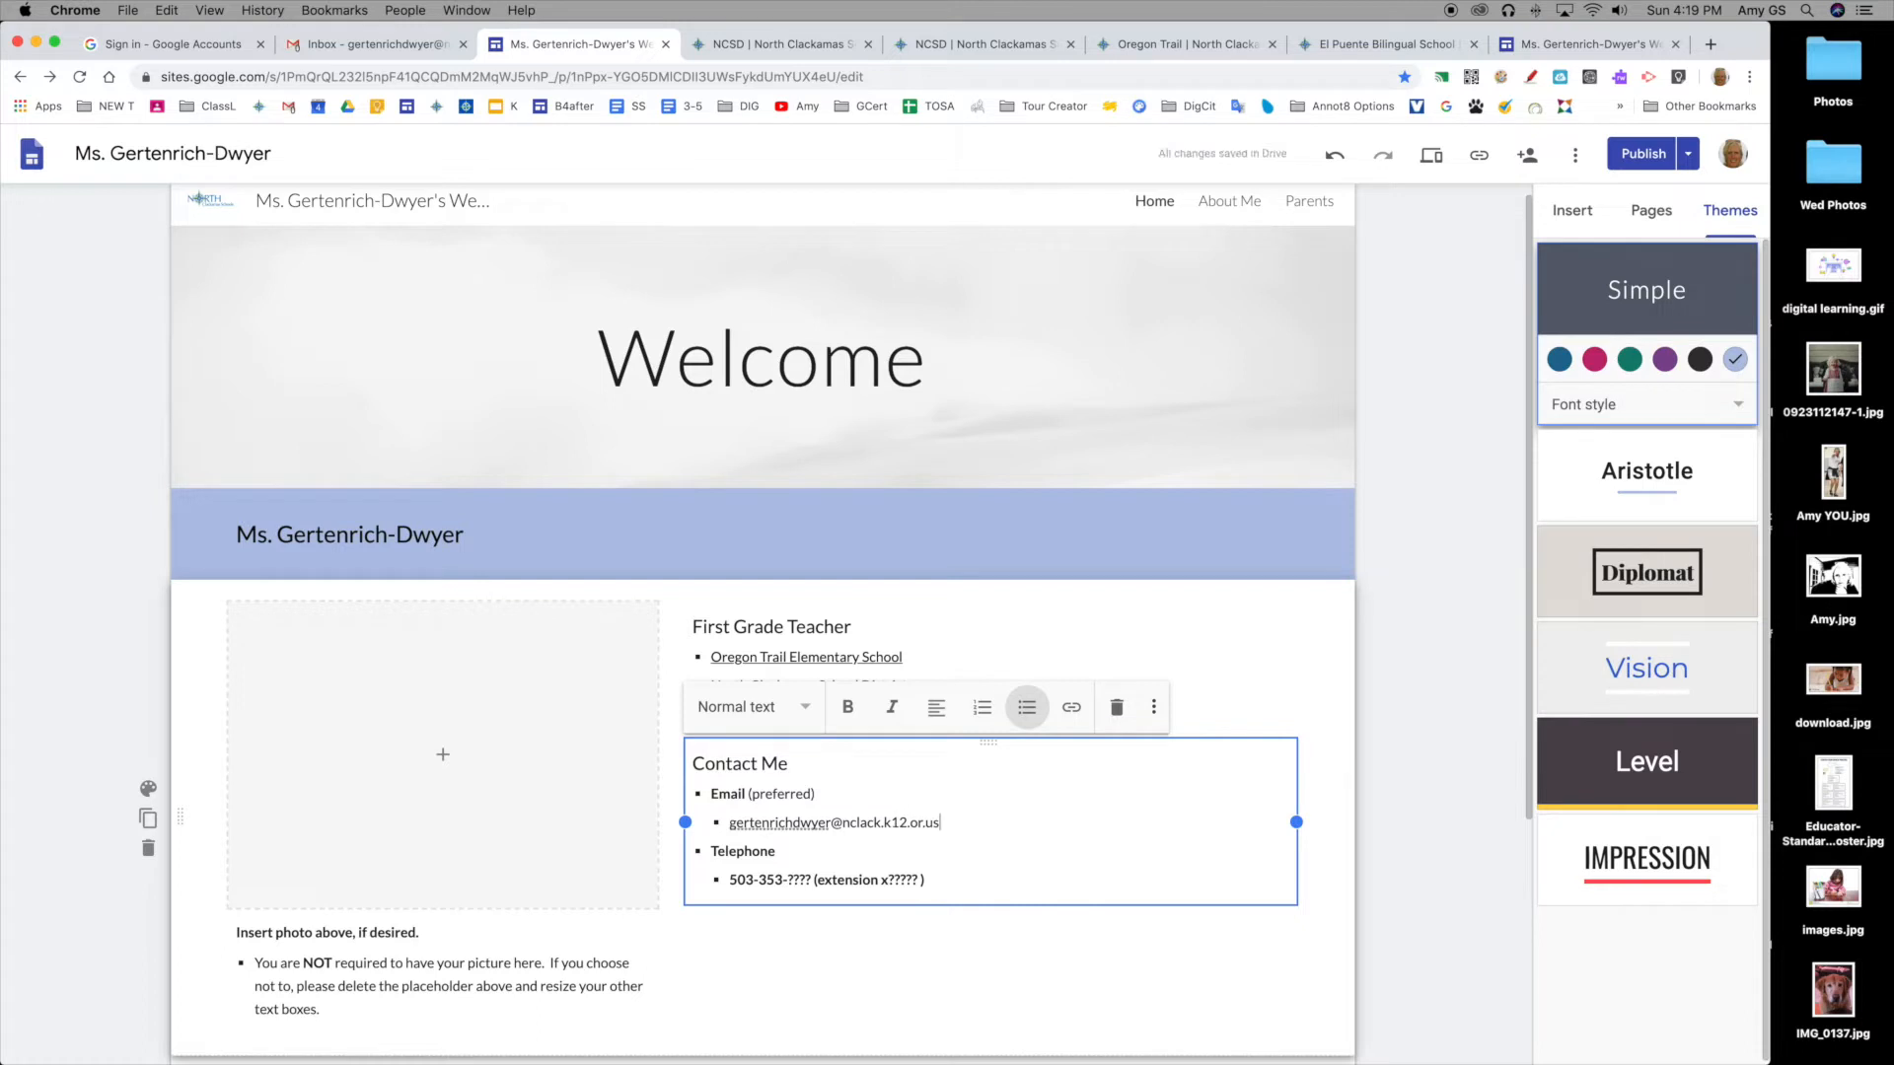
pyautogui.press('Return')
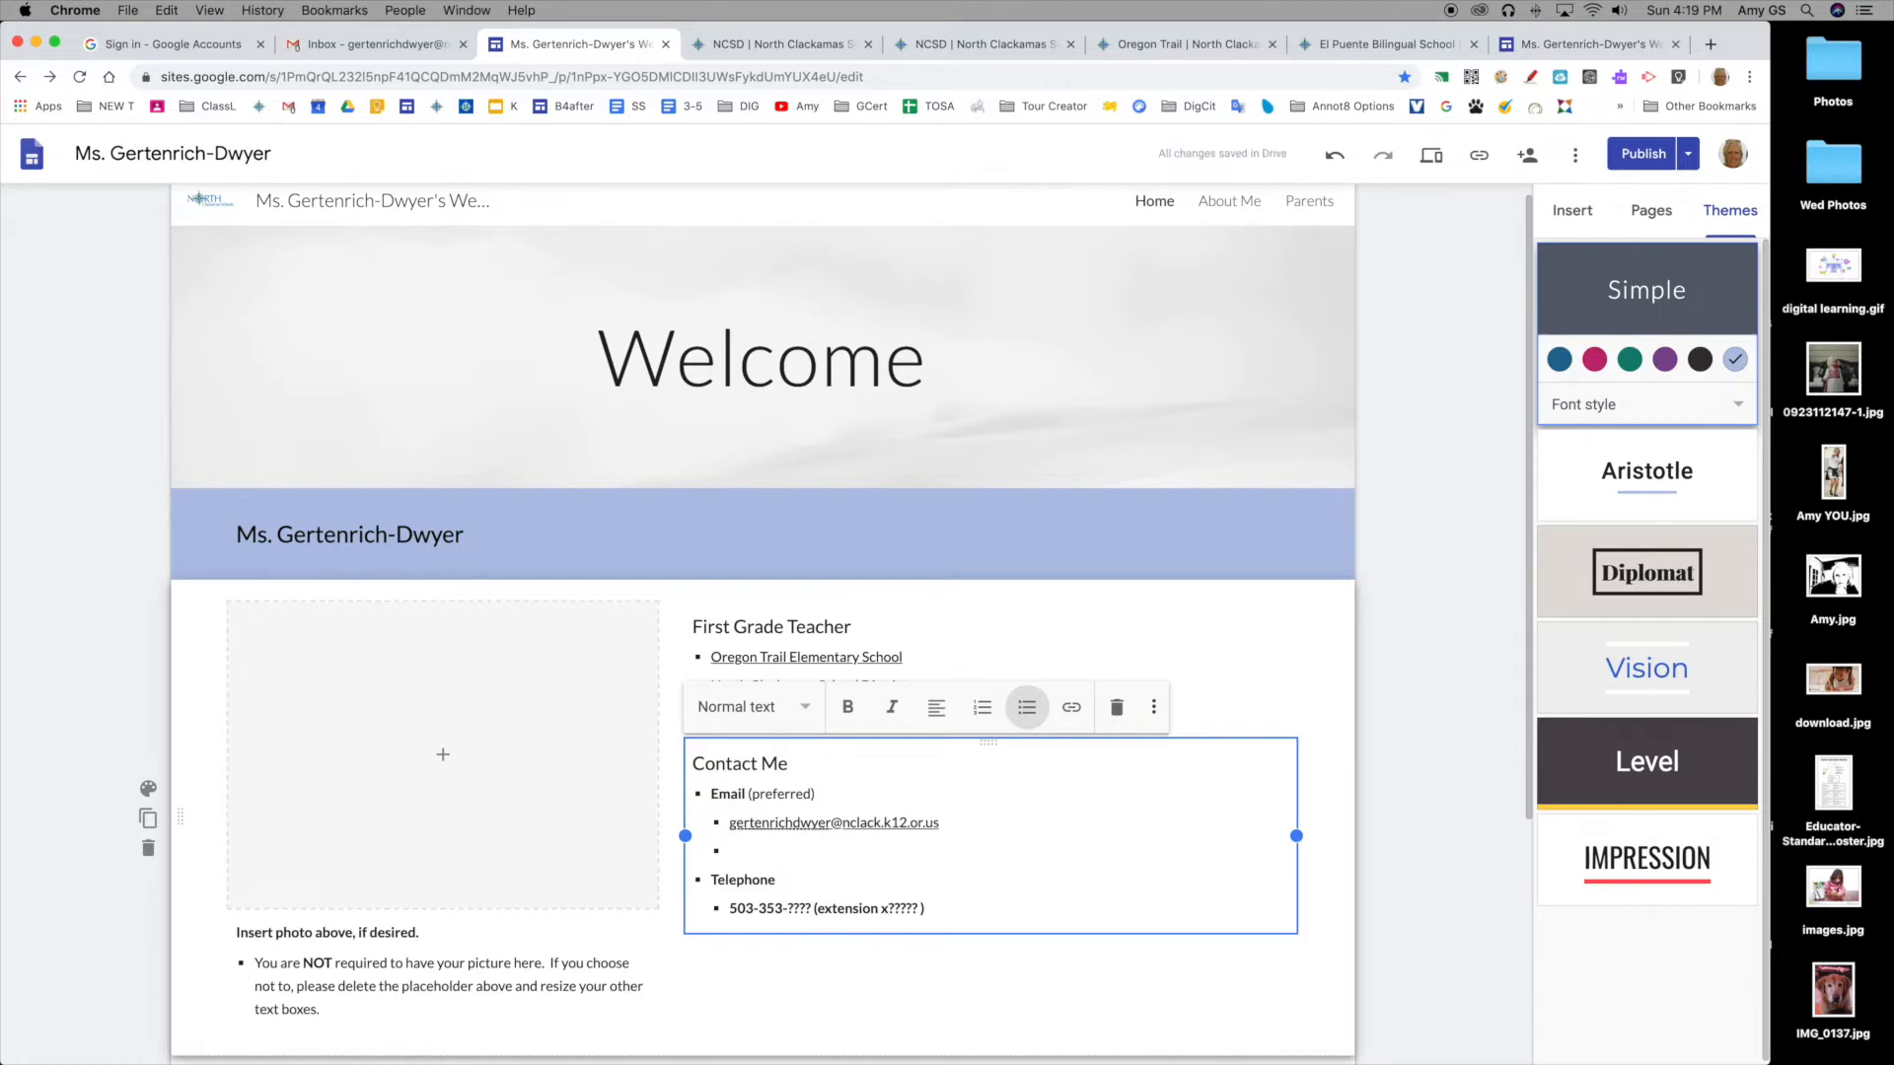
pyautogui.press('BackSpace')
pyautogui.press('BackSpace')
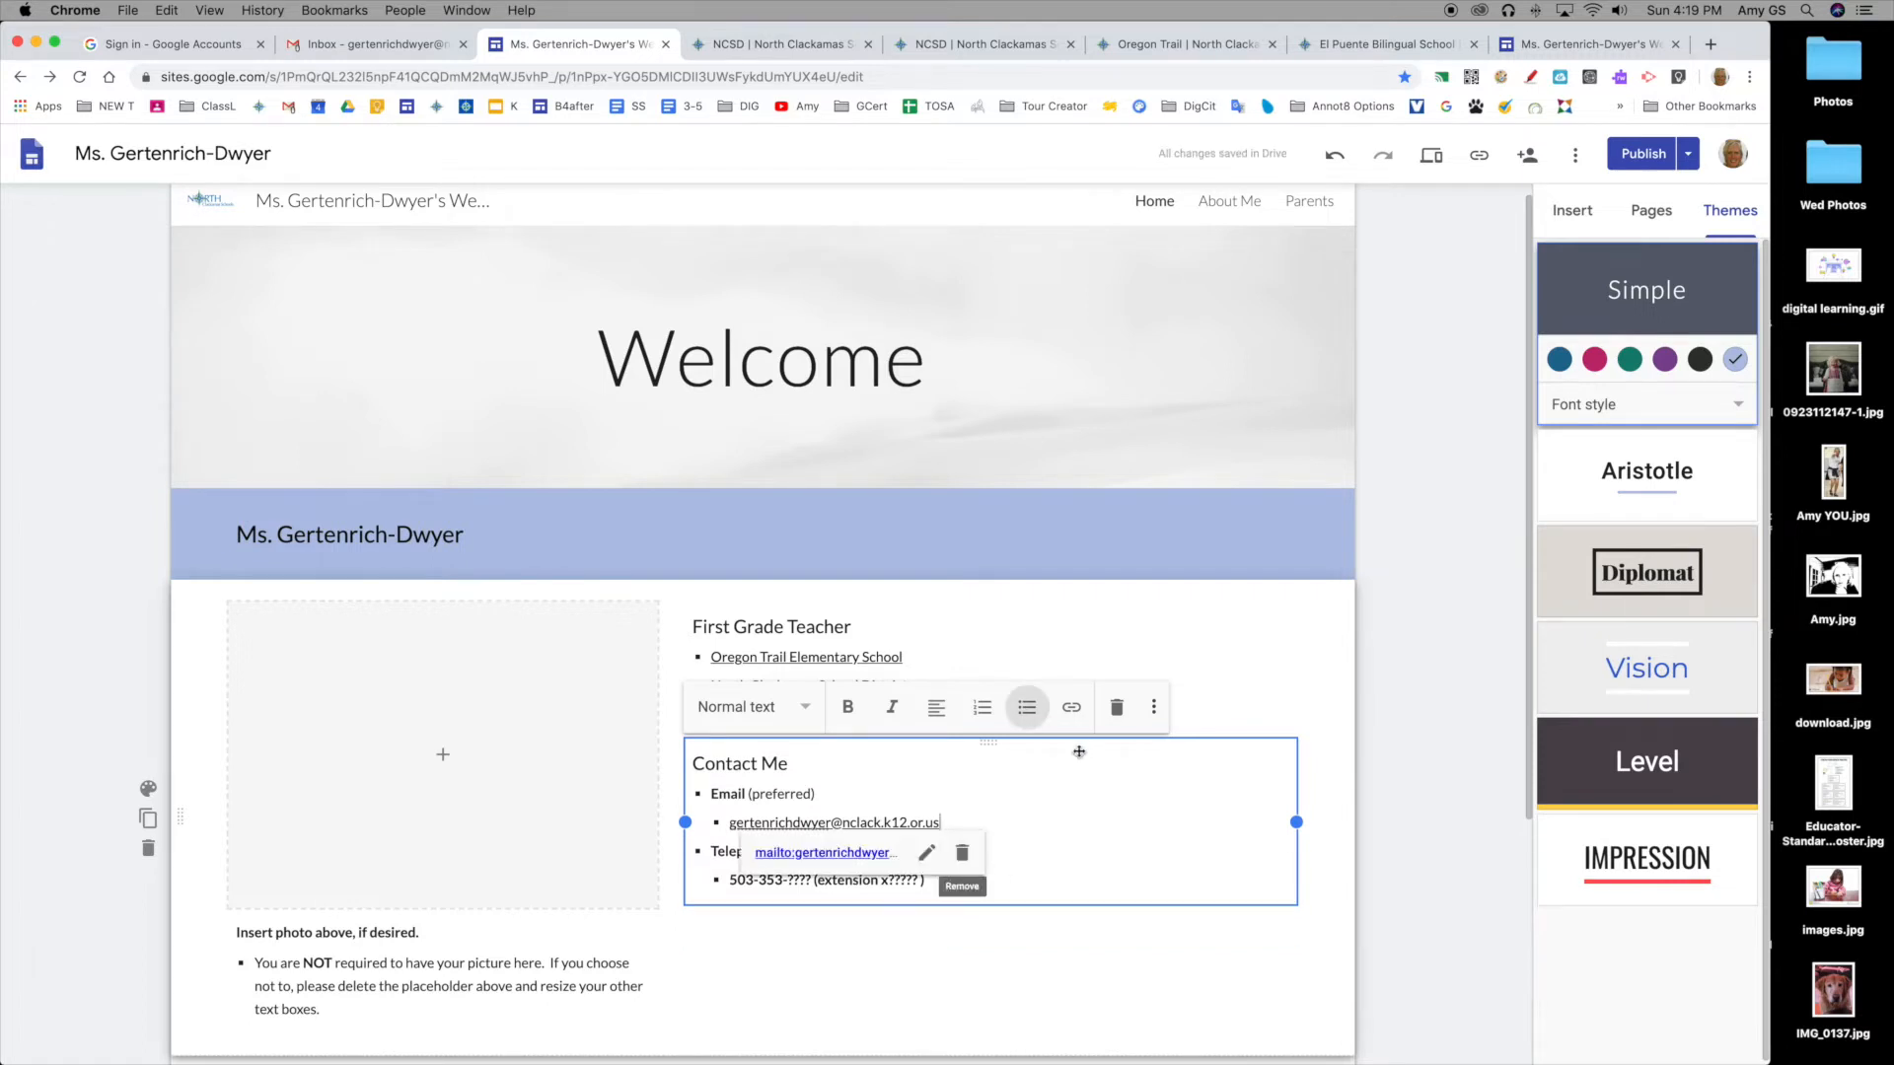
pyautogui.scroll(-1, 804, 856)
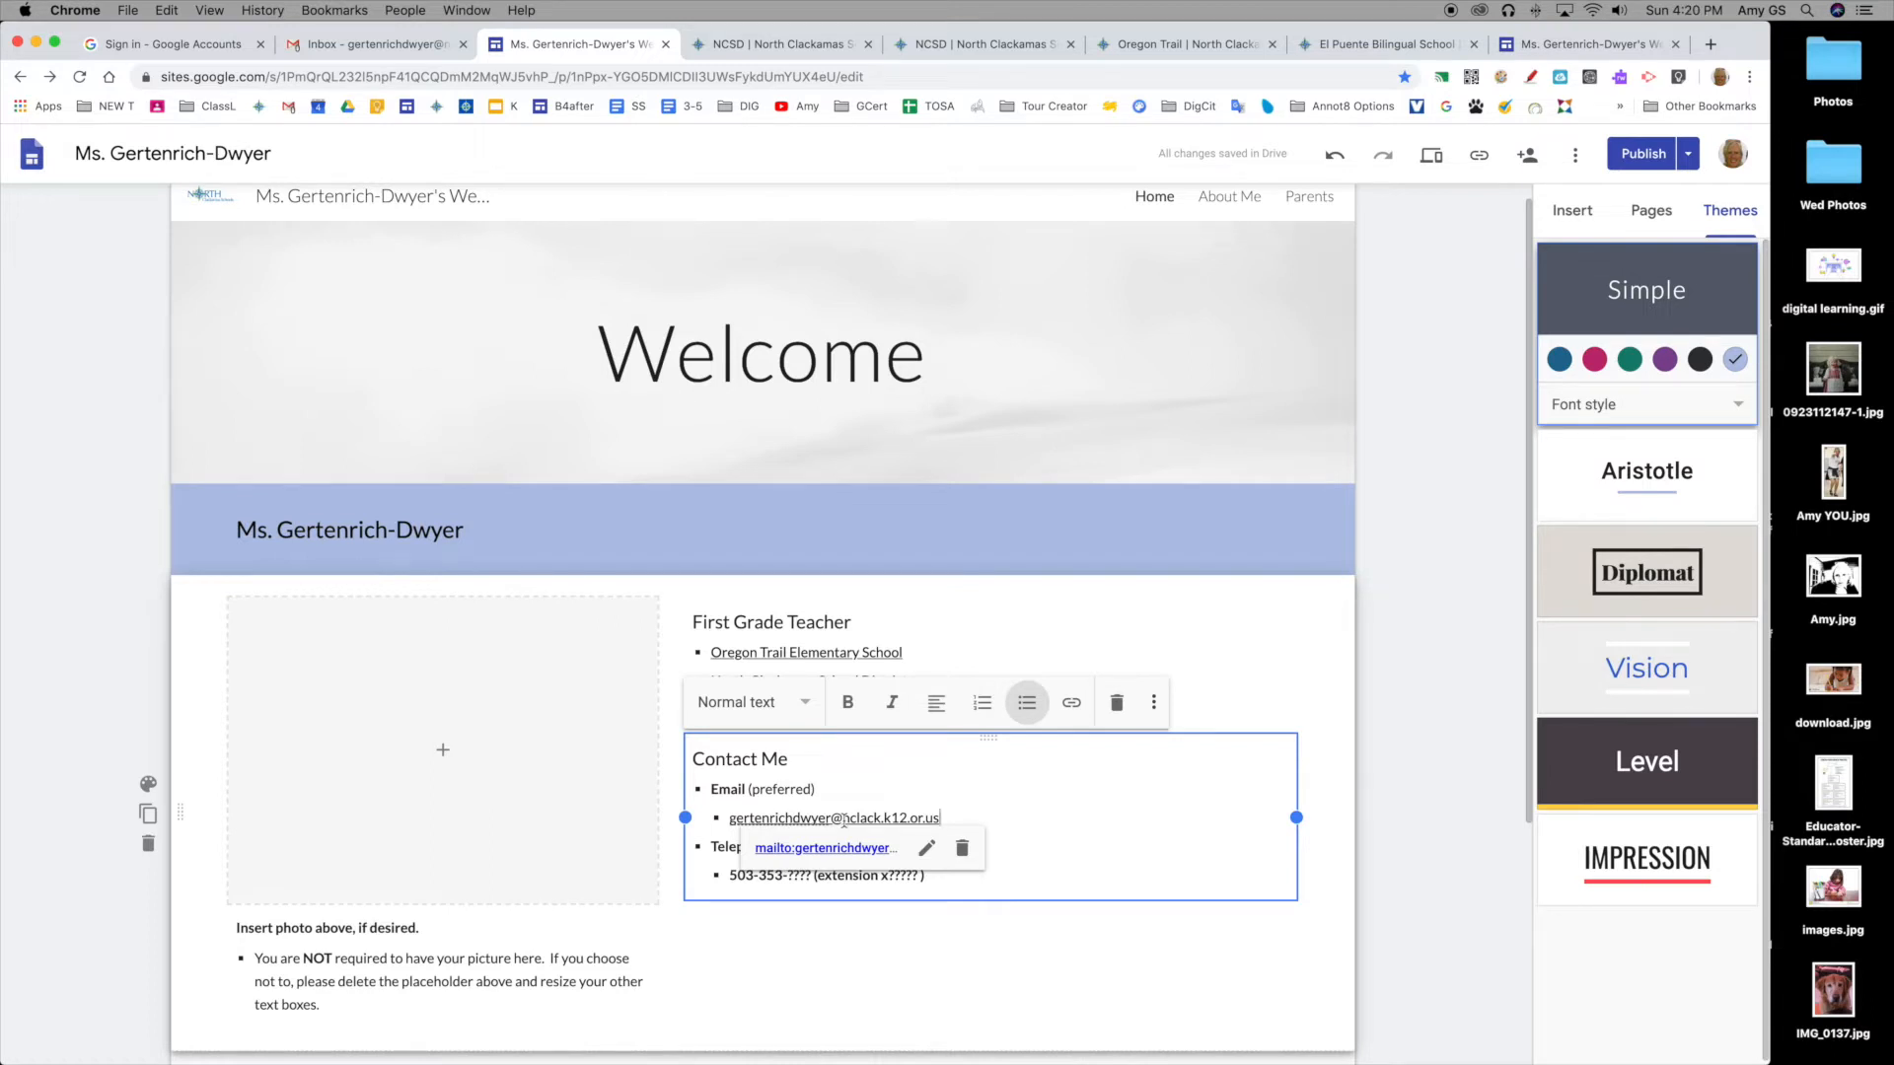
pyautogui.click(925, 850)
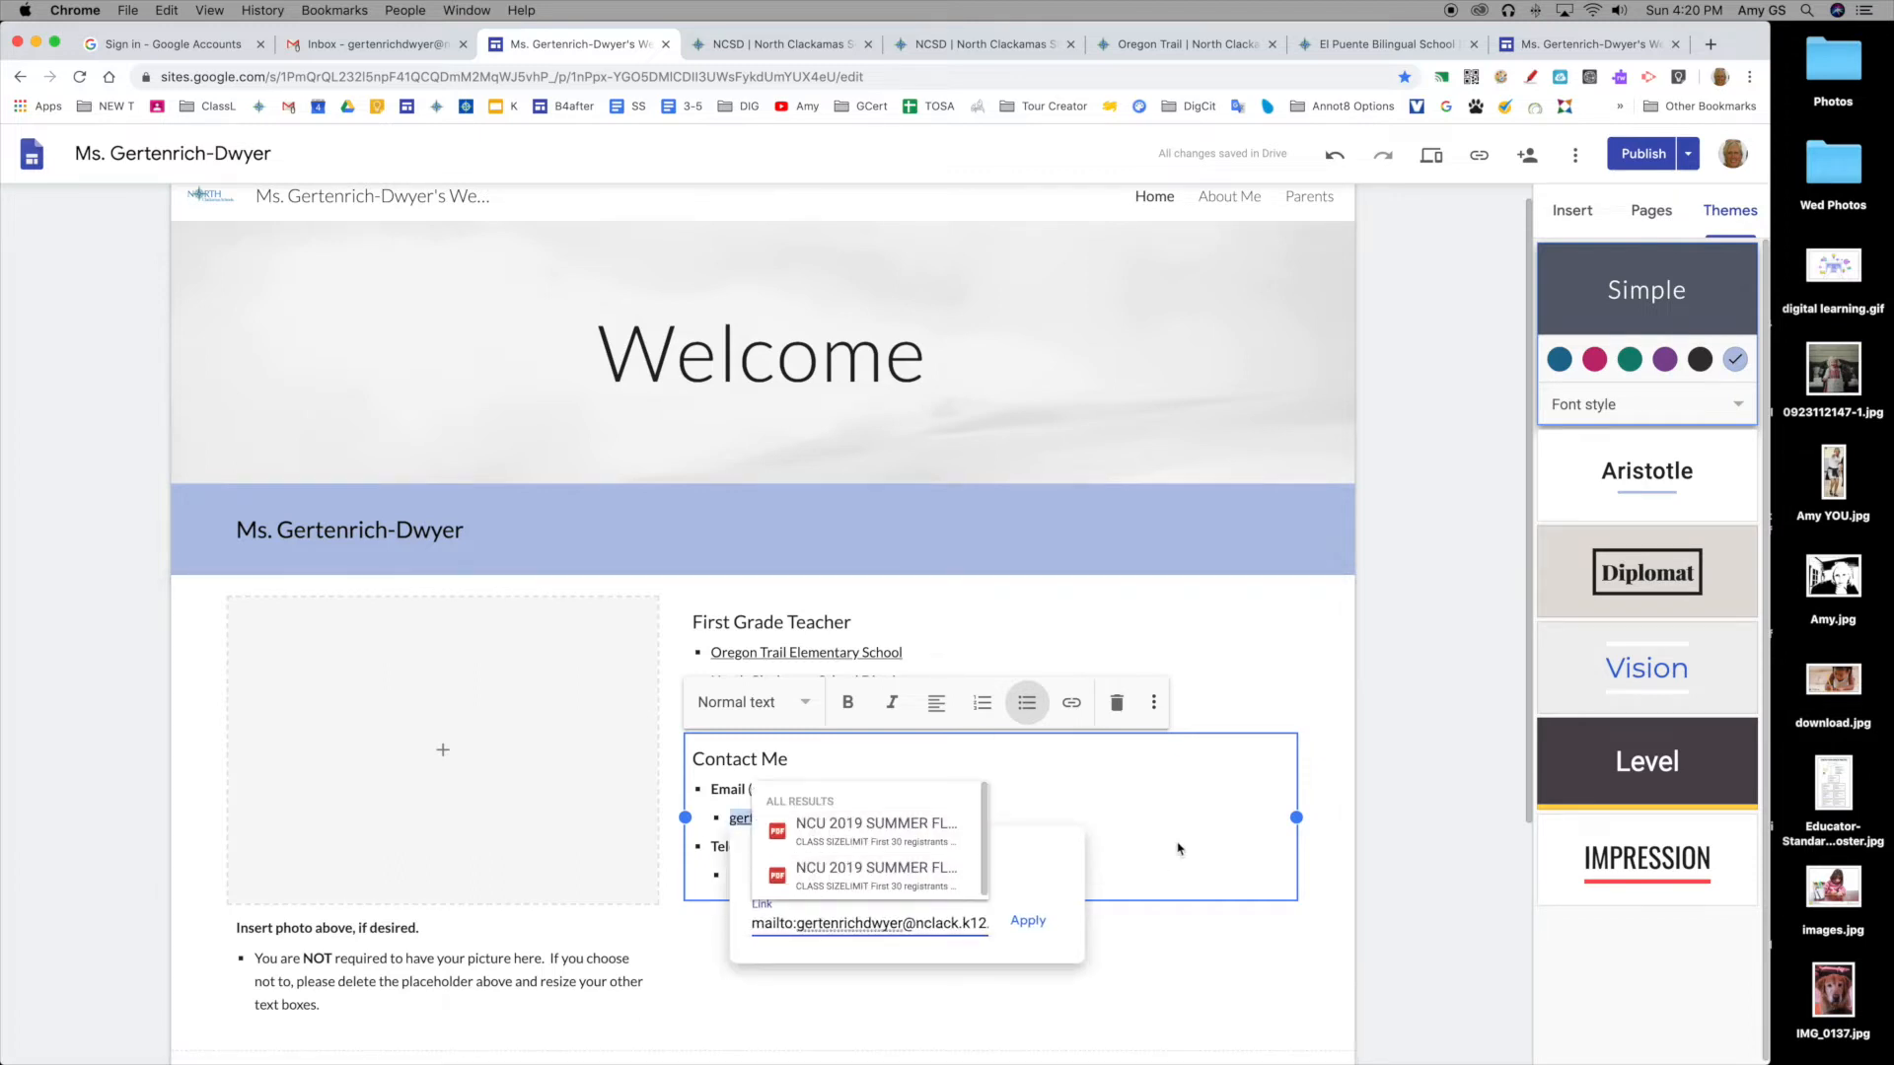
pyautogui.click(1205, 821)
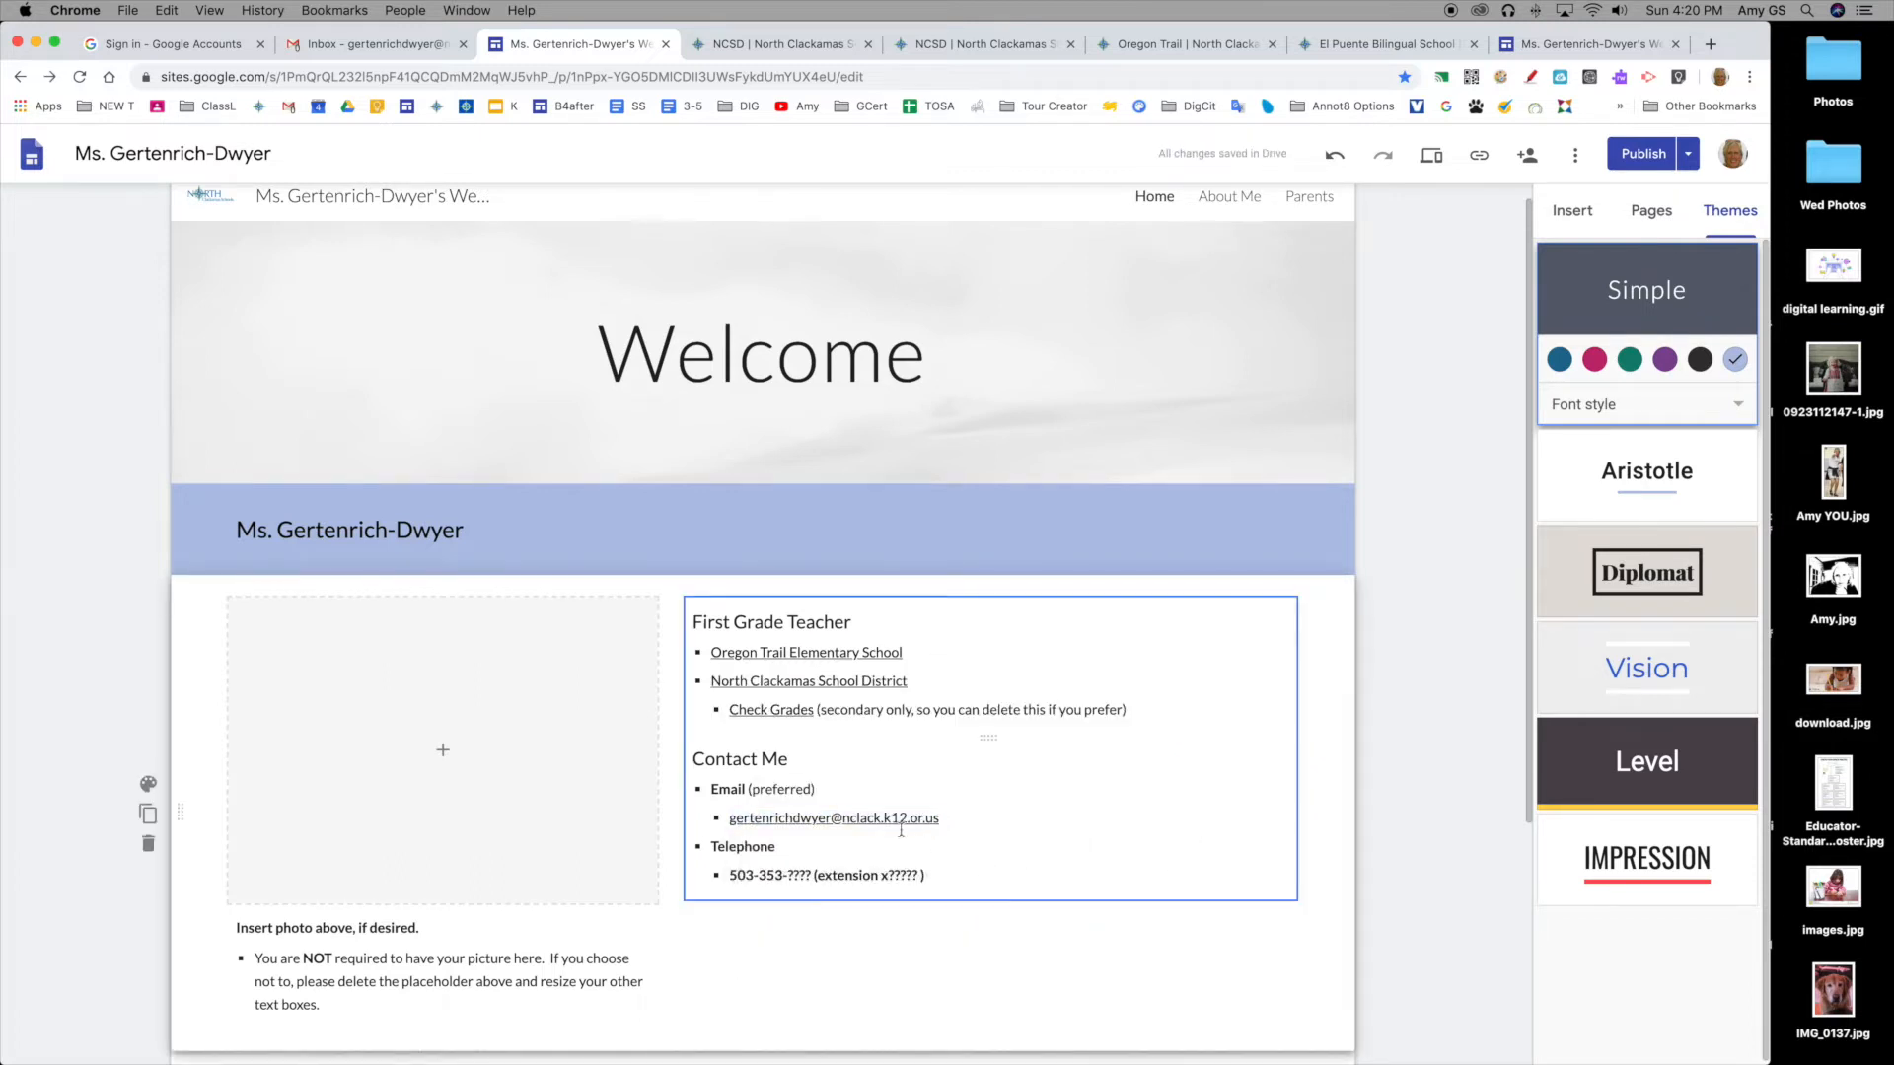
# Step: Select the '????' phone number placeholder and switch to the Oregon Trail school site
pyautogui.click(730, 877)
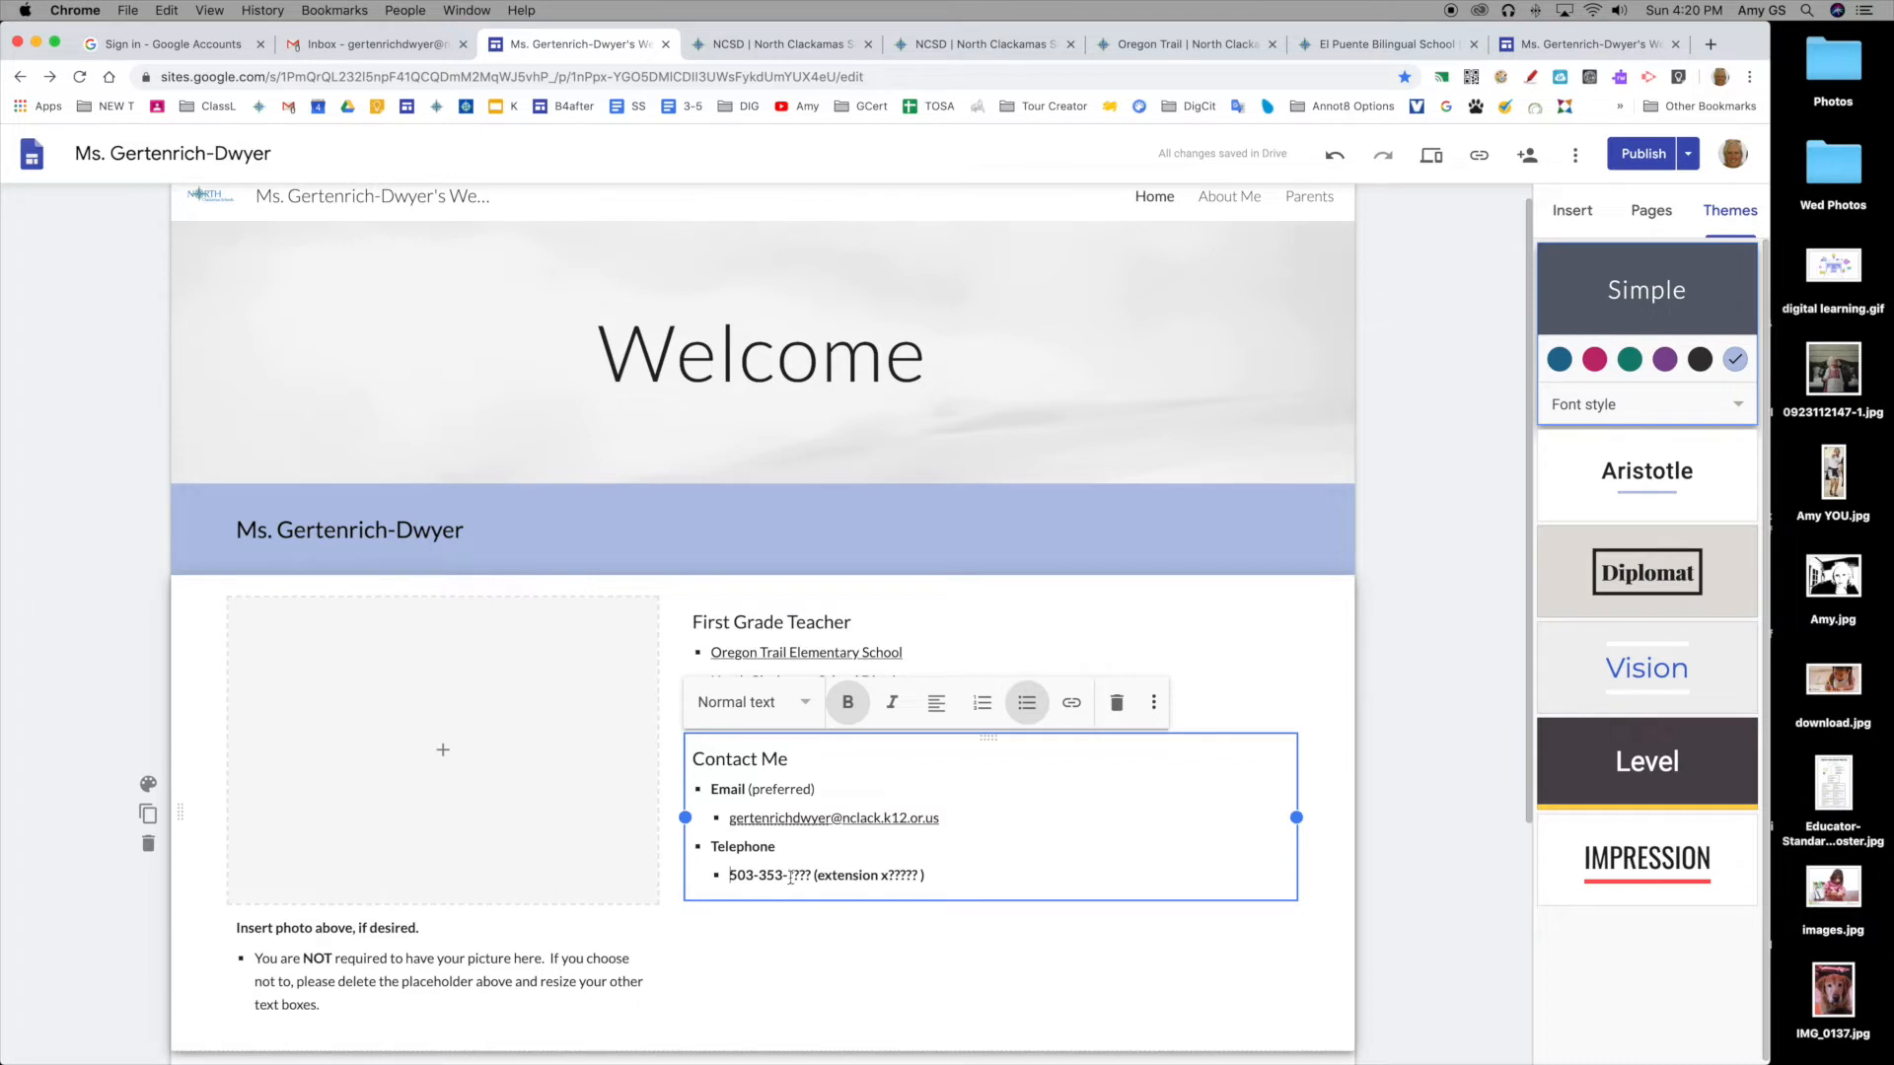
pyautogui.moveTo(788, 877); pyautogui.dragTo(811, 876)
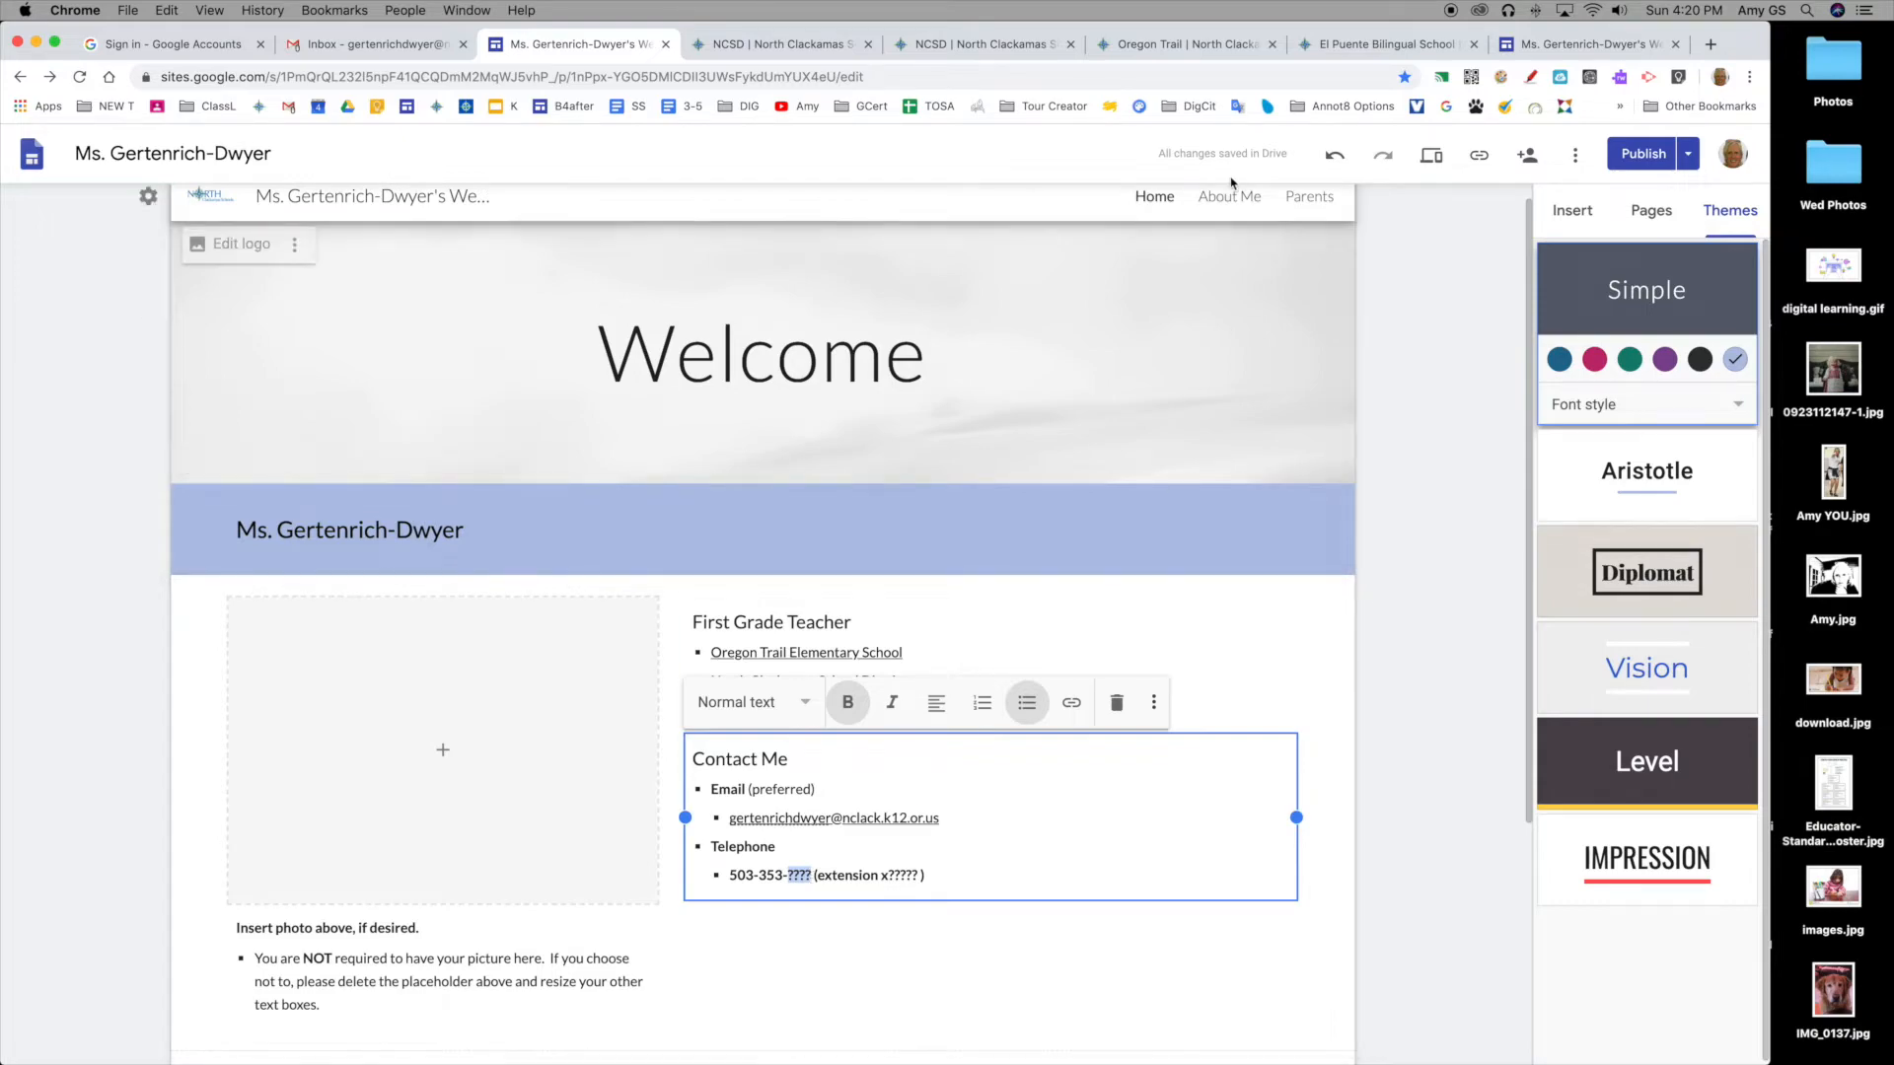
pyautogui.click(1174, 44)
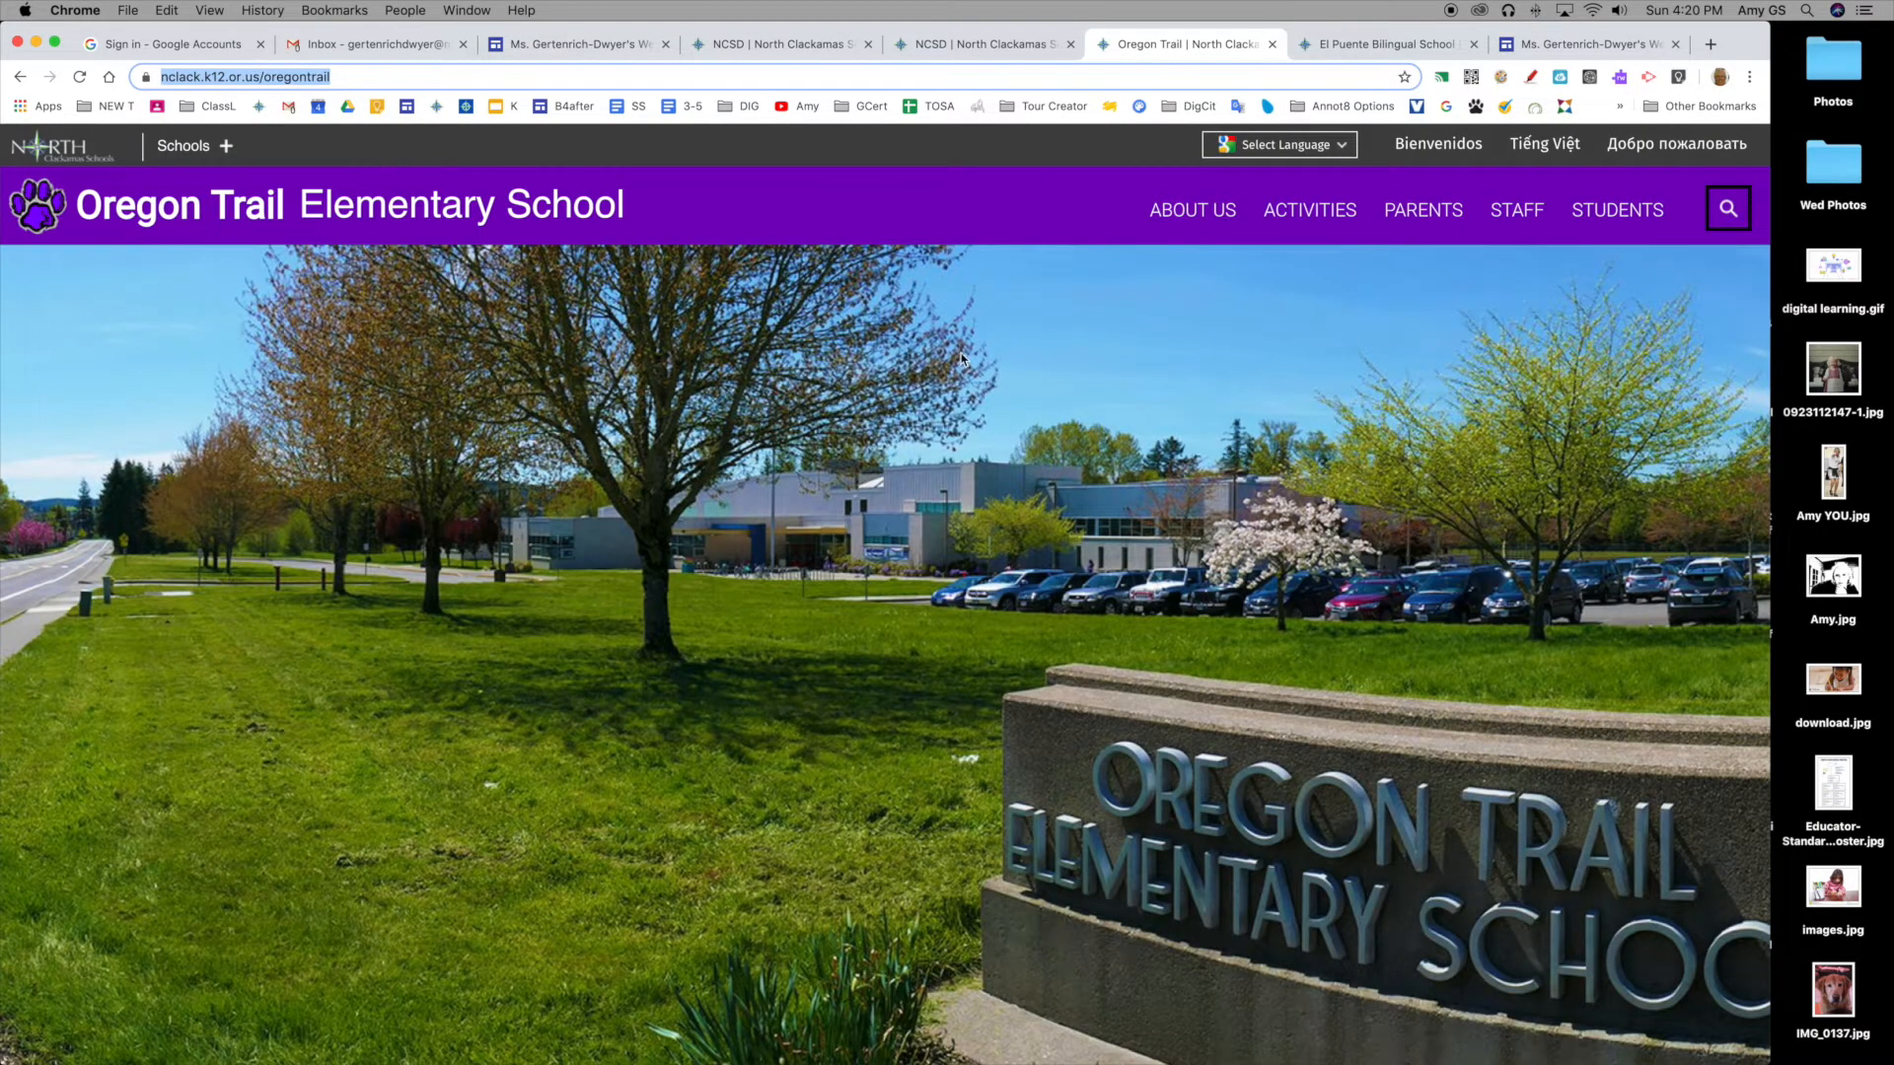
# Step: Copy the Oregon Trail Elementary office phone number from the school's Contact Information
pyautogui.scroll(-10, 961, 359)
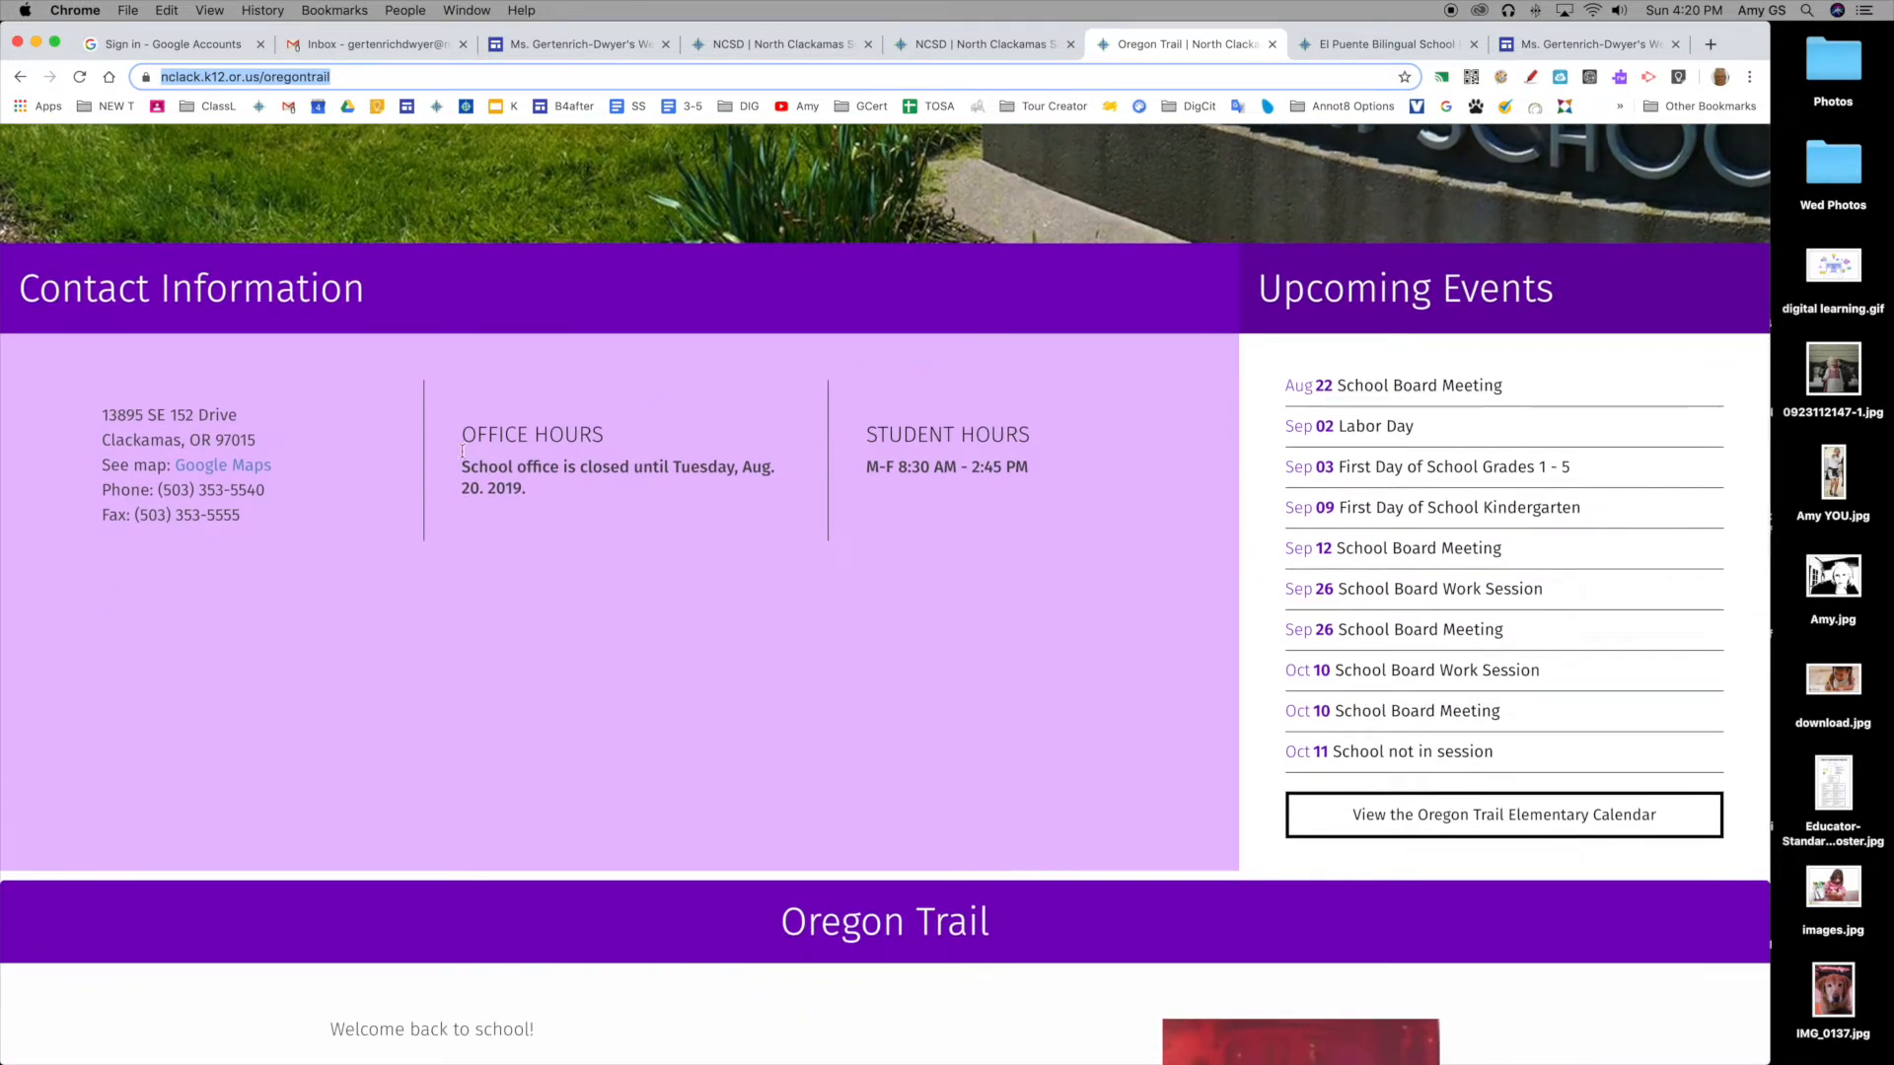
pyautogui.moveTo(266, 494); pyautogui.dragTo(159, 492)
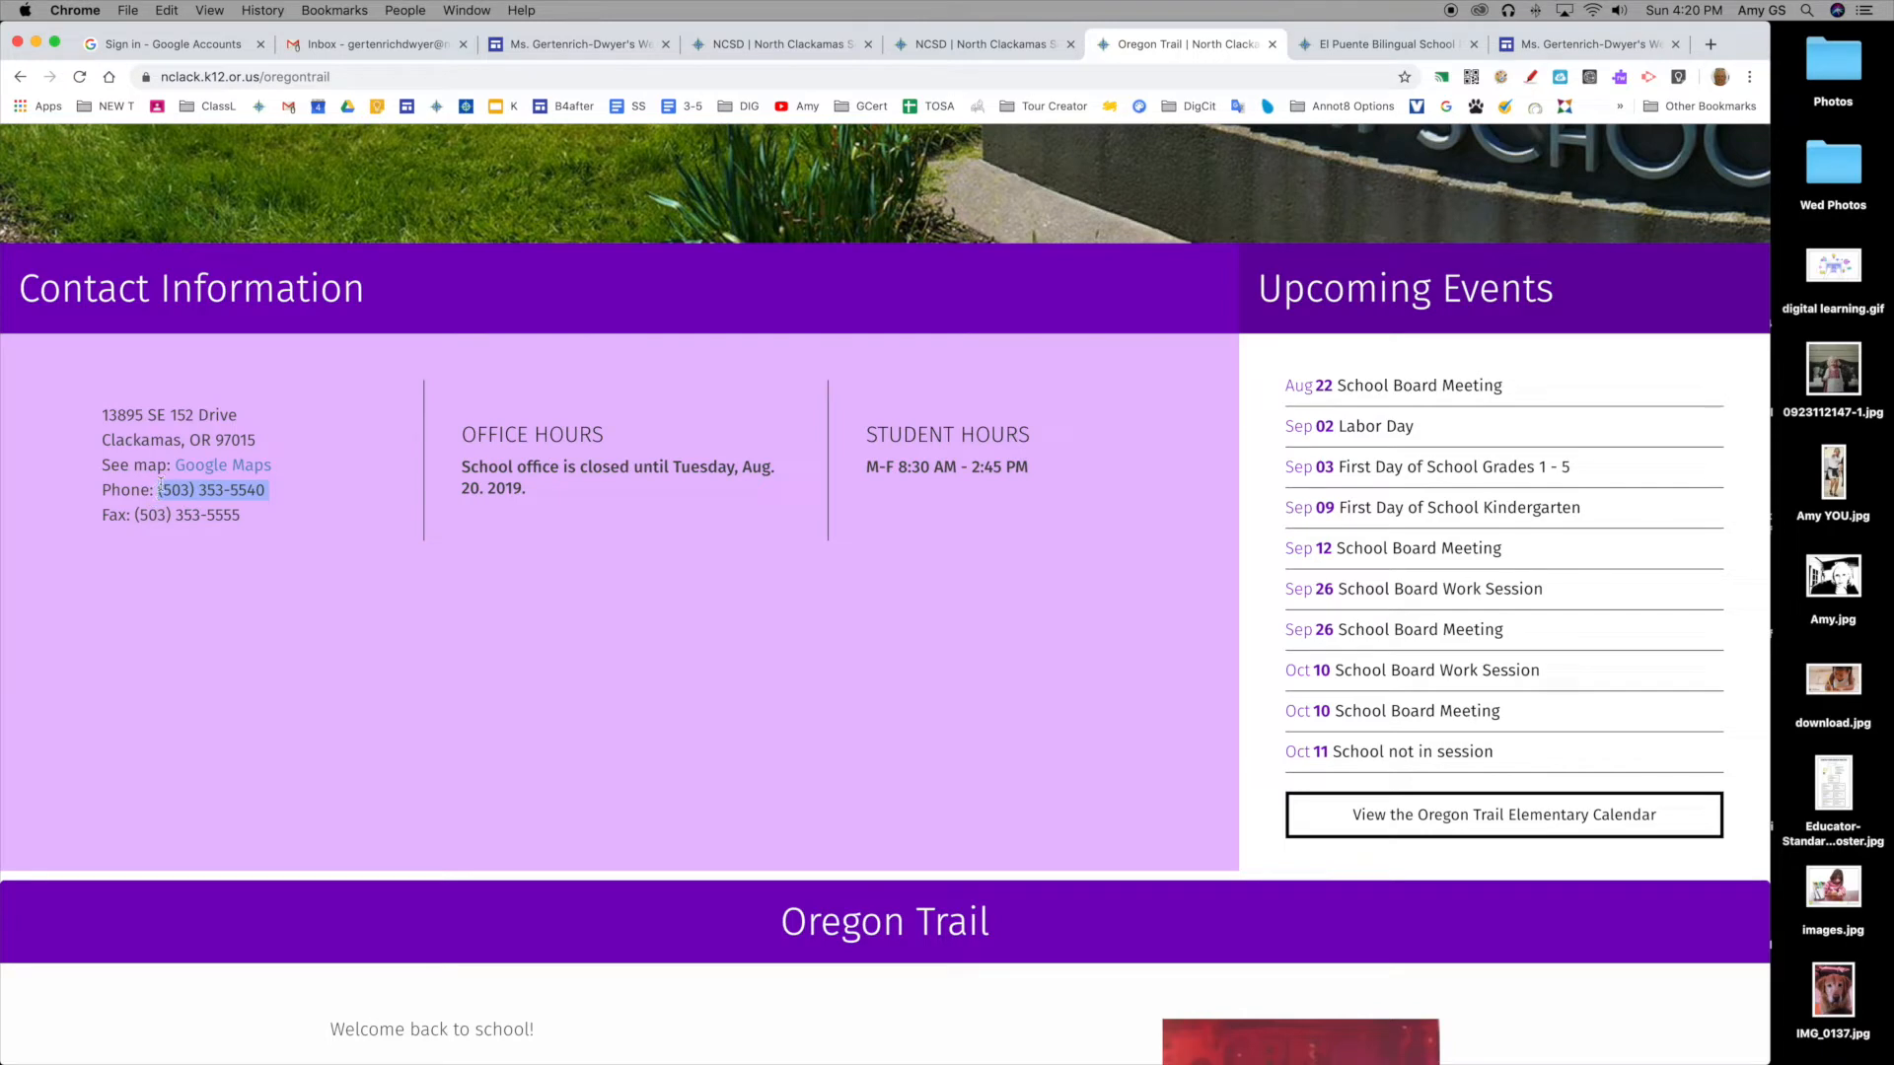
pyautogui.click(166, 10)
pyautogui.click(182, 97)
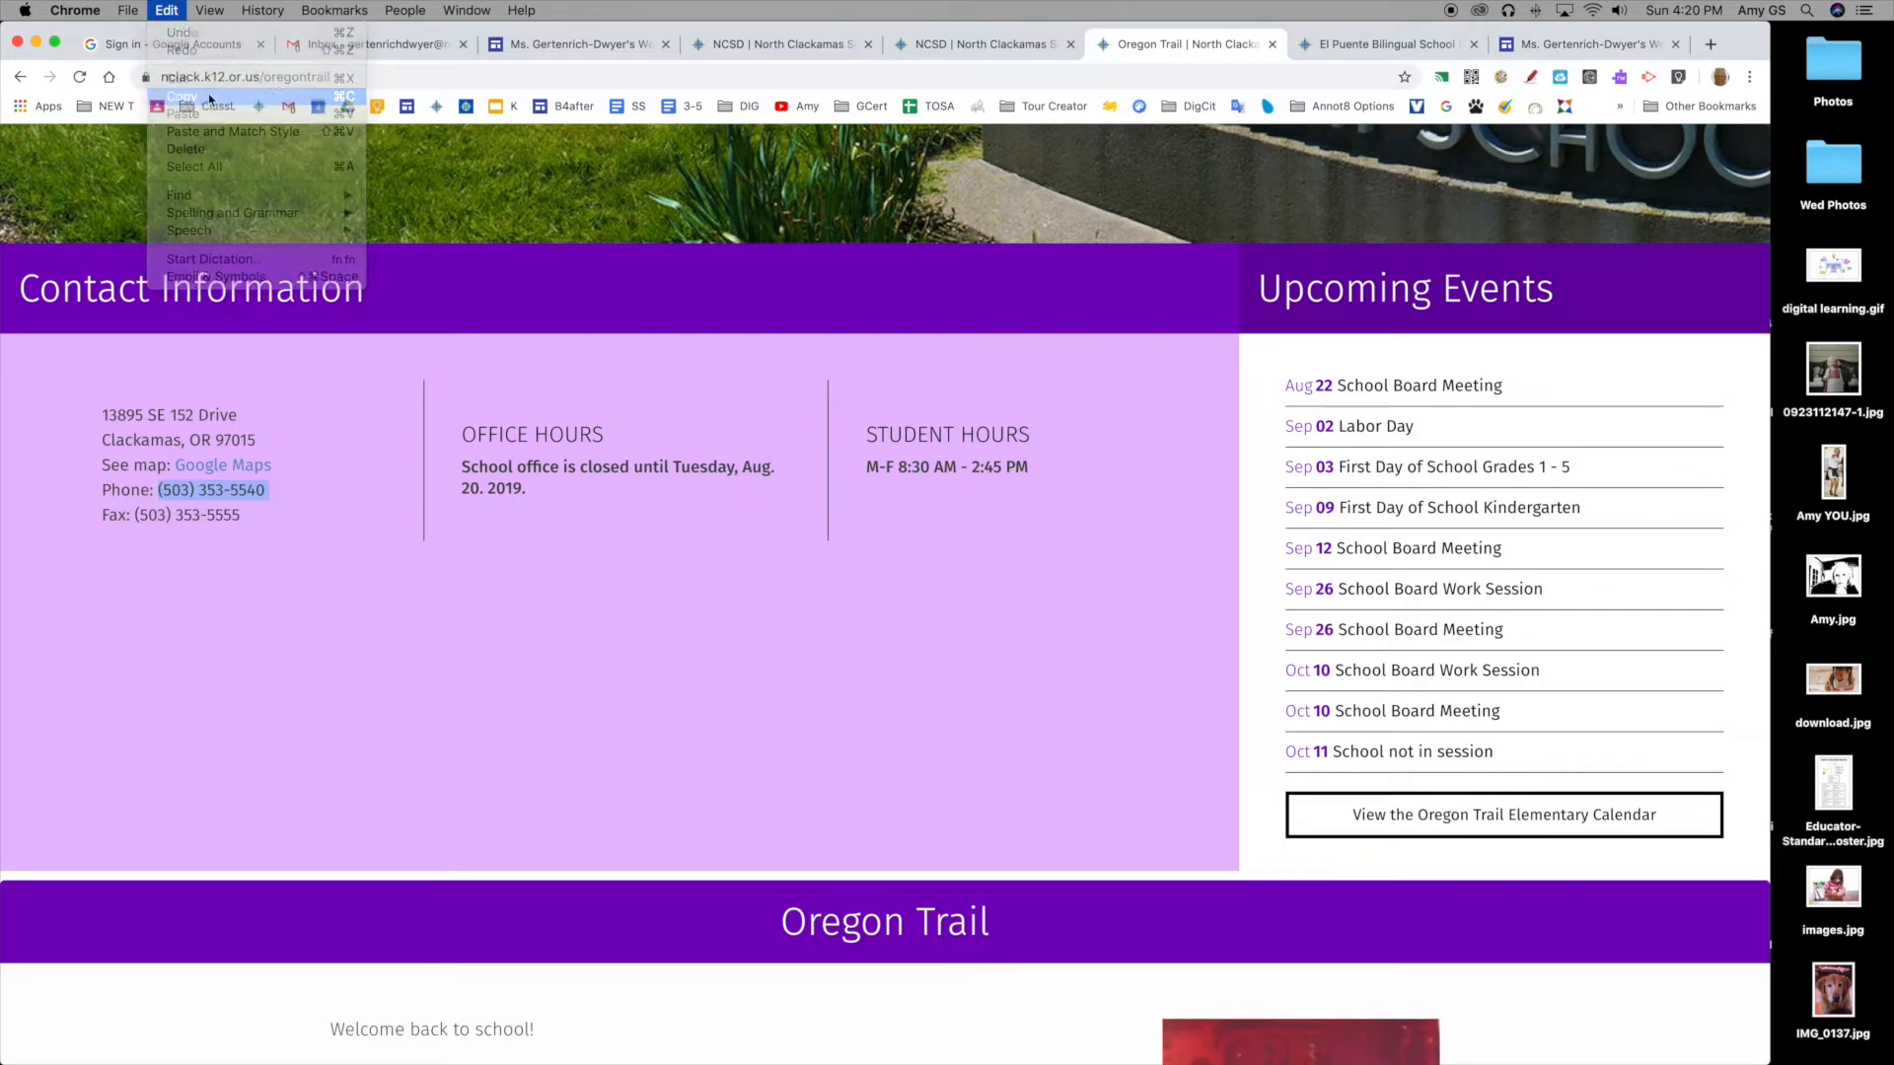
pyautogui.click(563, 44)
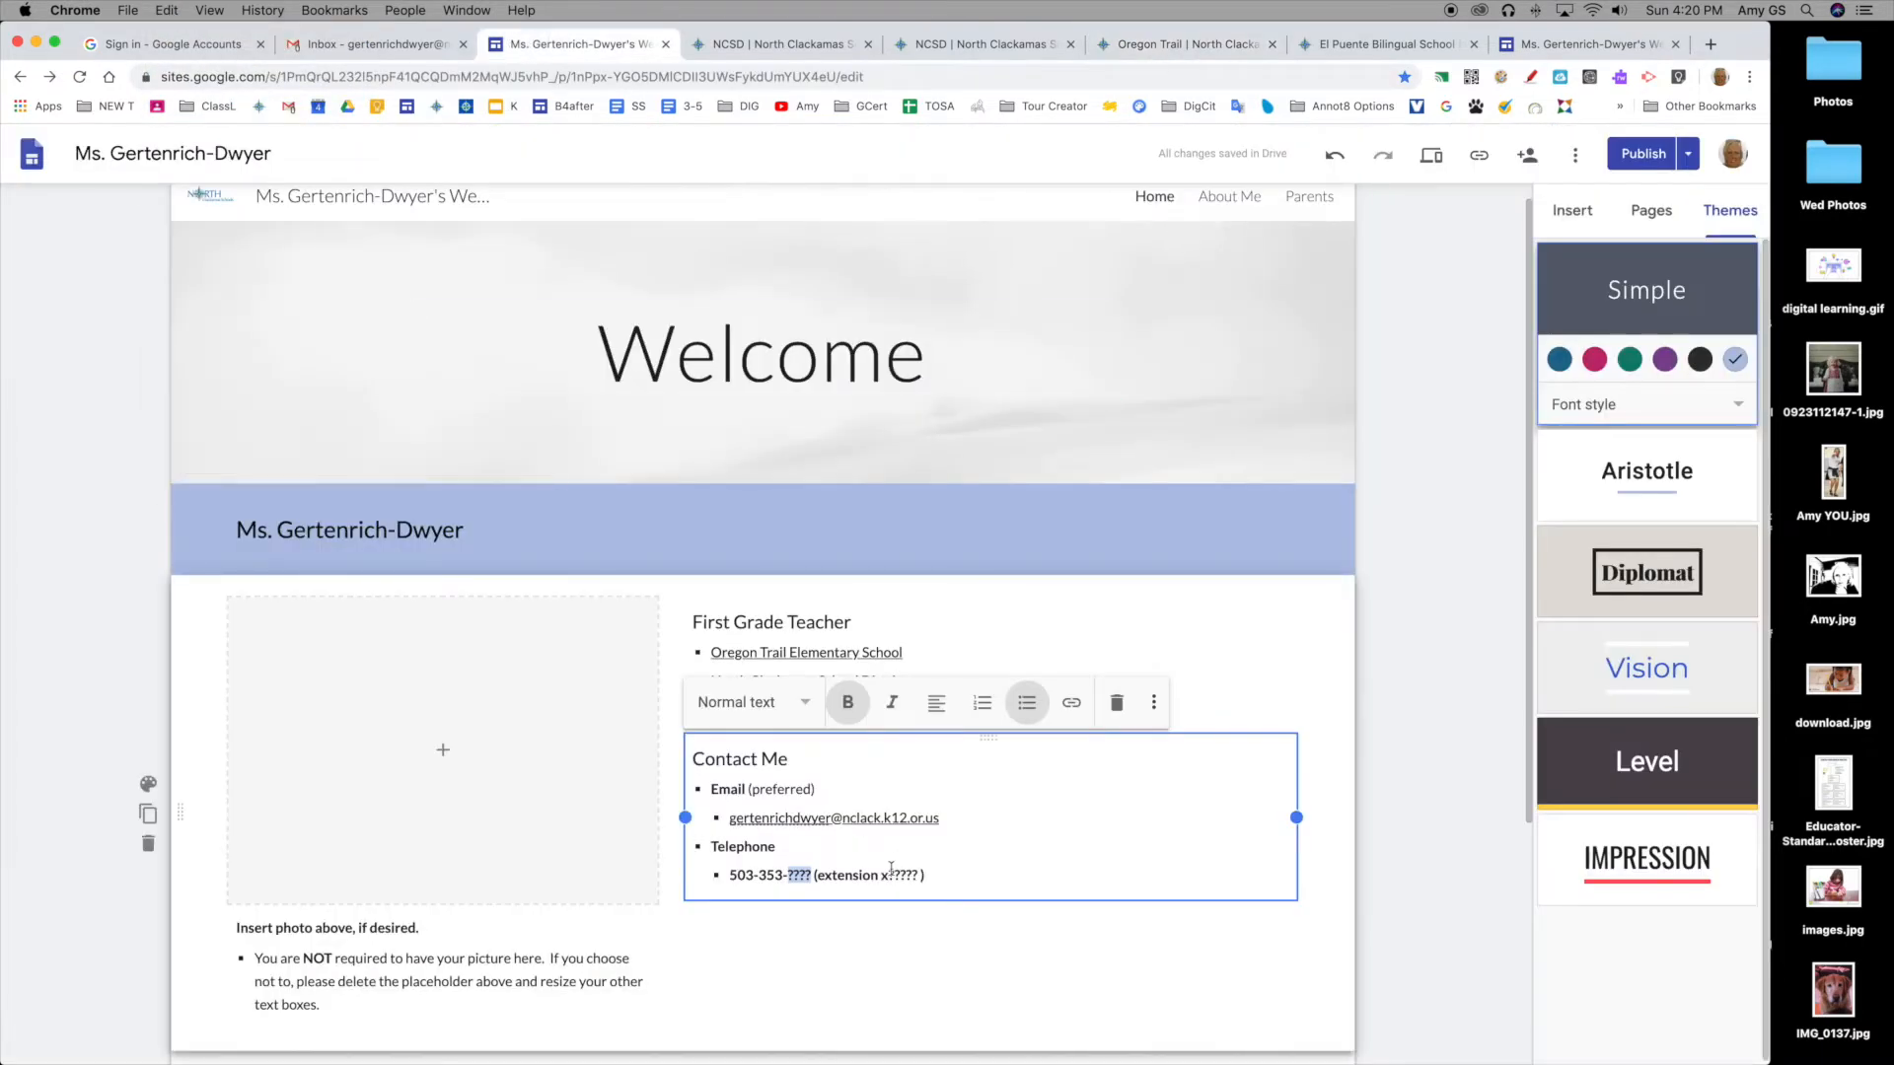
pyautogui.moveTo(810, 875); pyautogui.dragTo(727, 875)
pyautogui.click(166, 11)
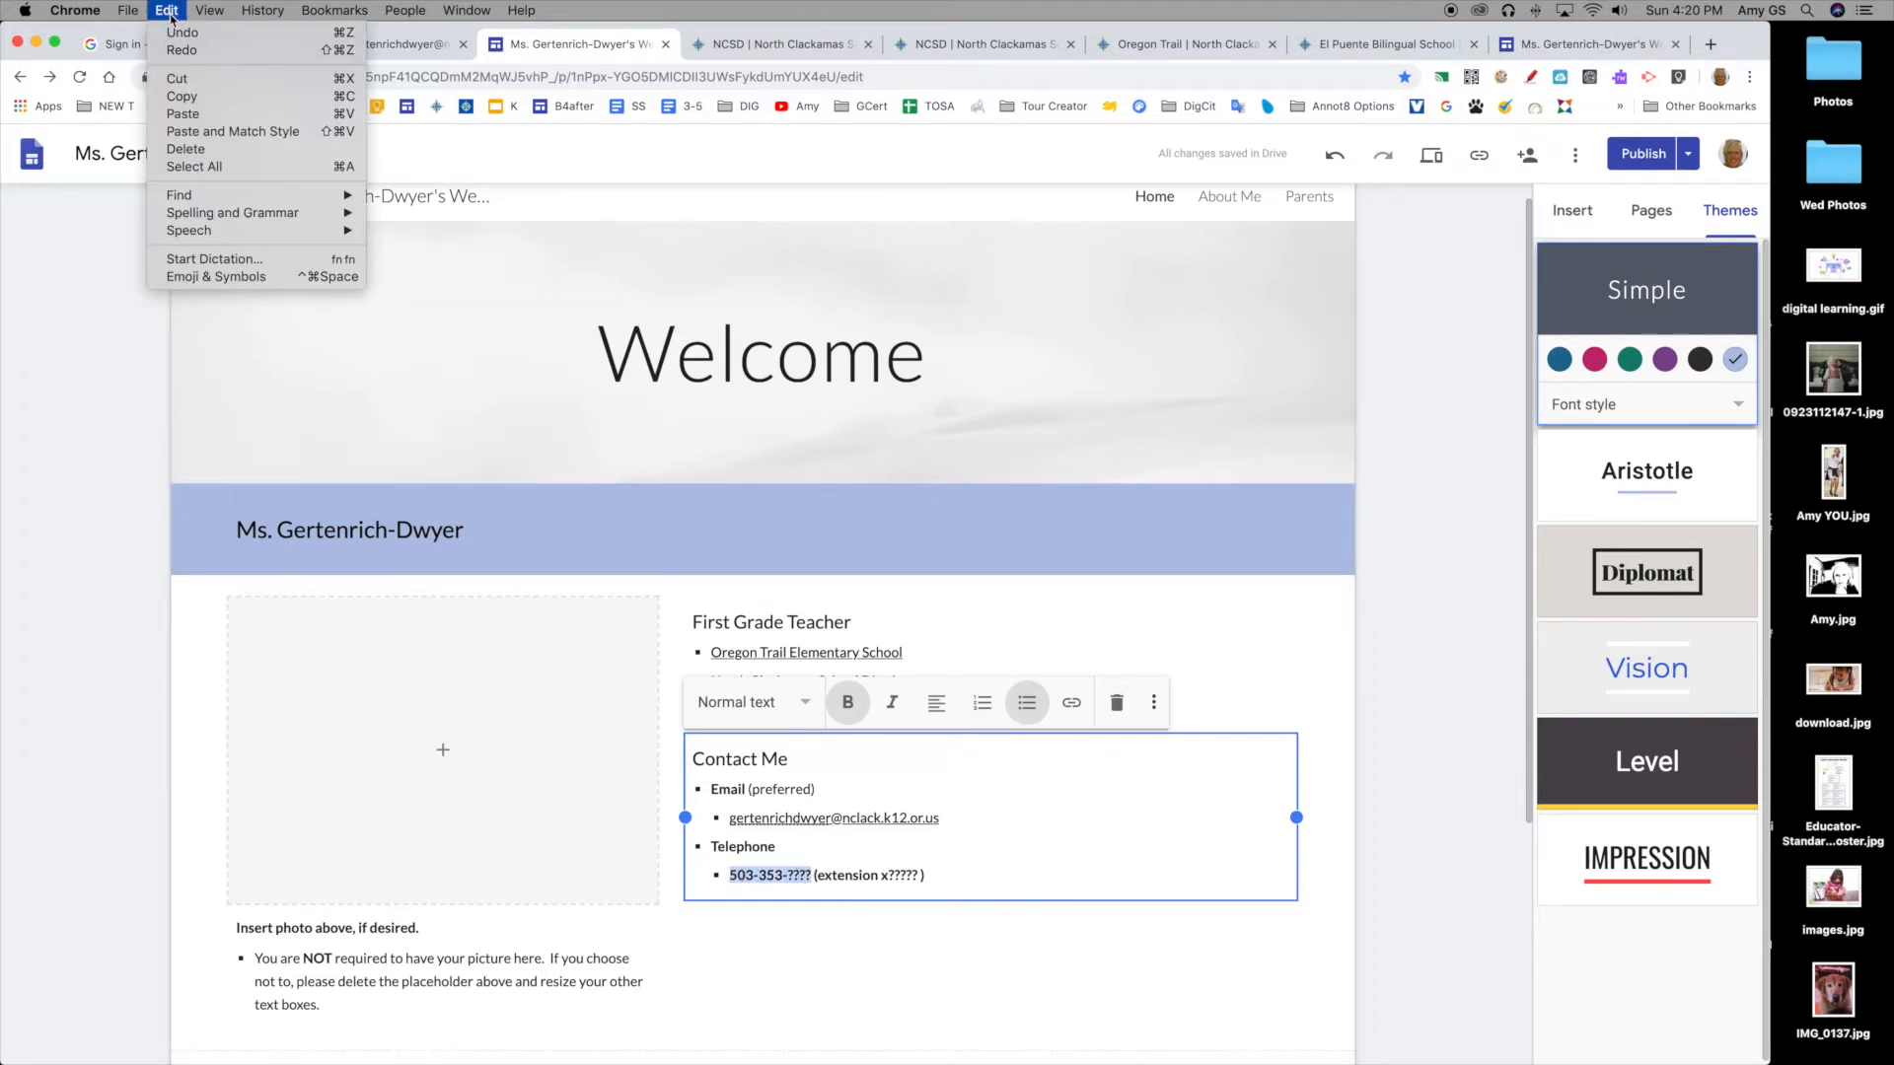
pyautogui.click(210, 115)
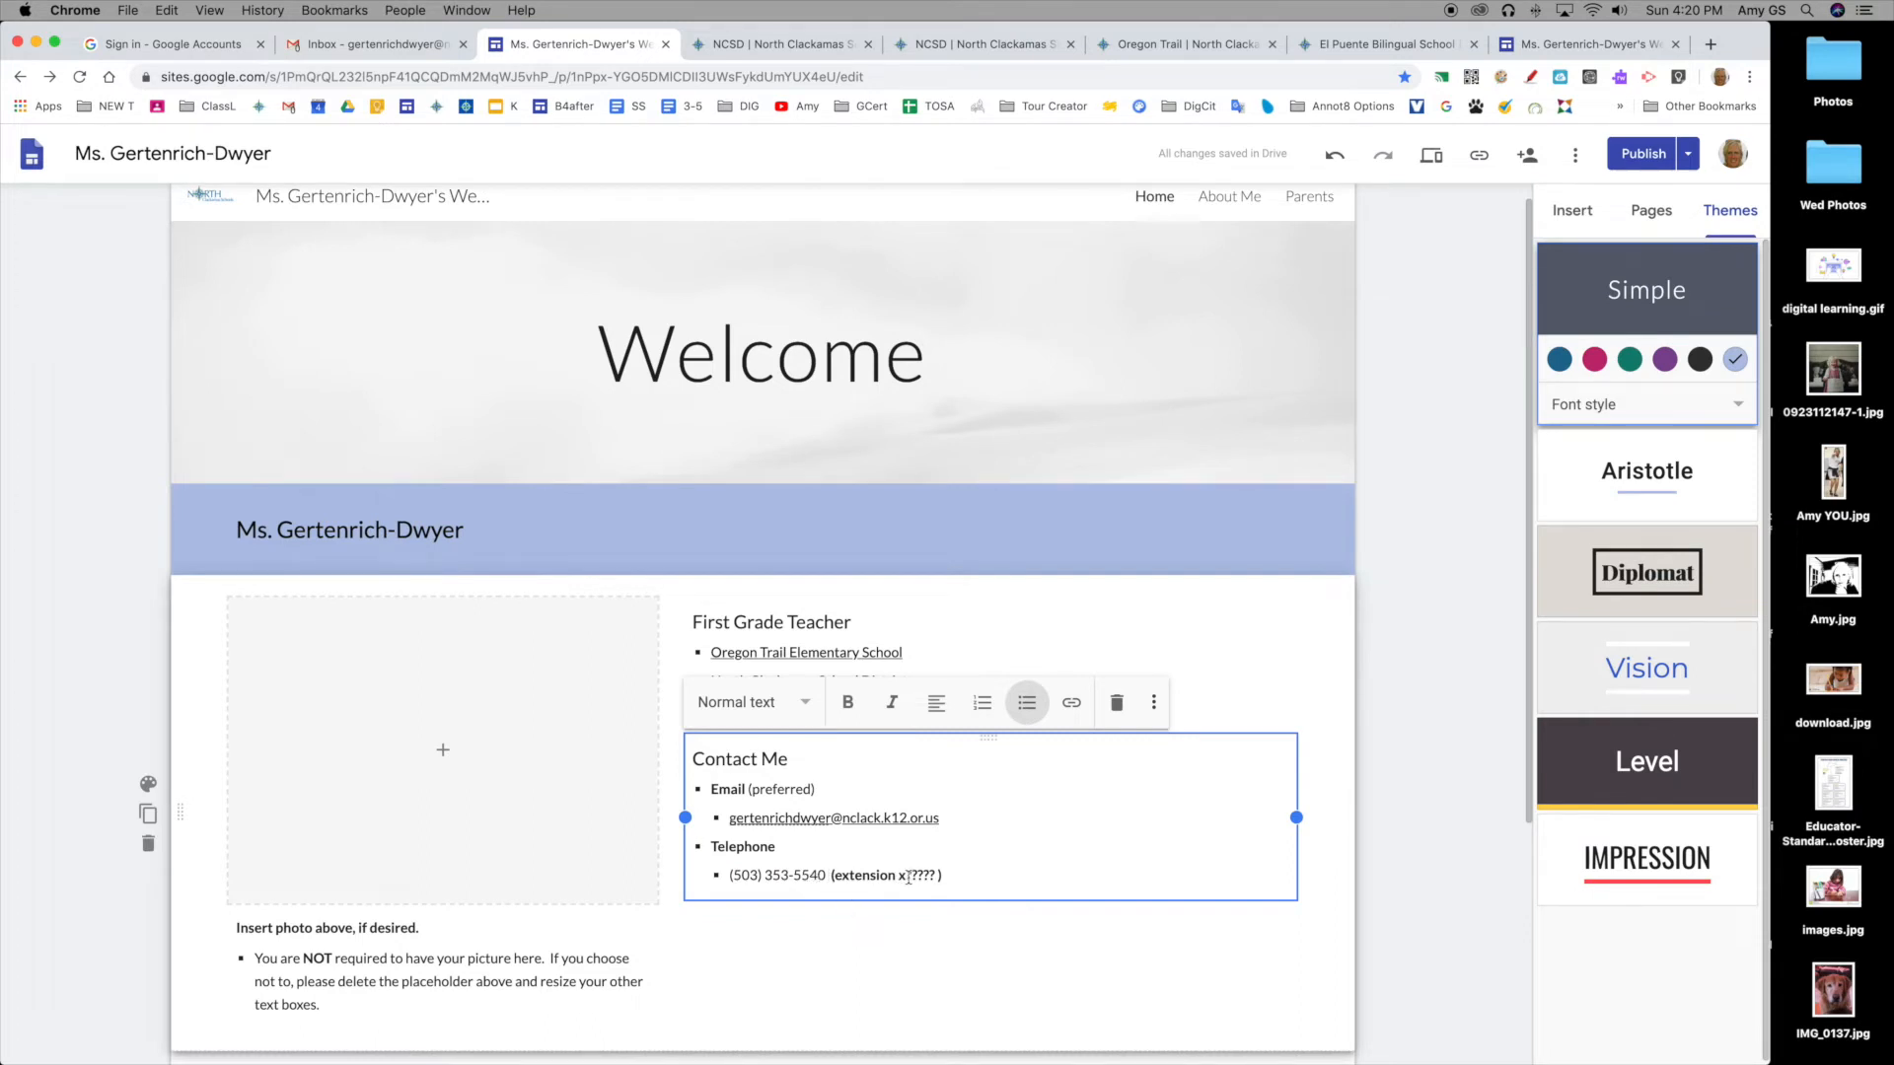
pyautogui.moveTo(906, 876); pyautogui.dragTo(933, 875)
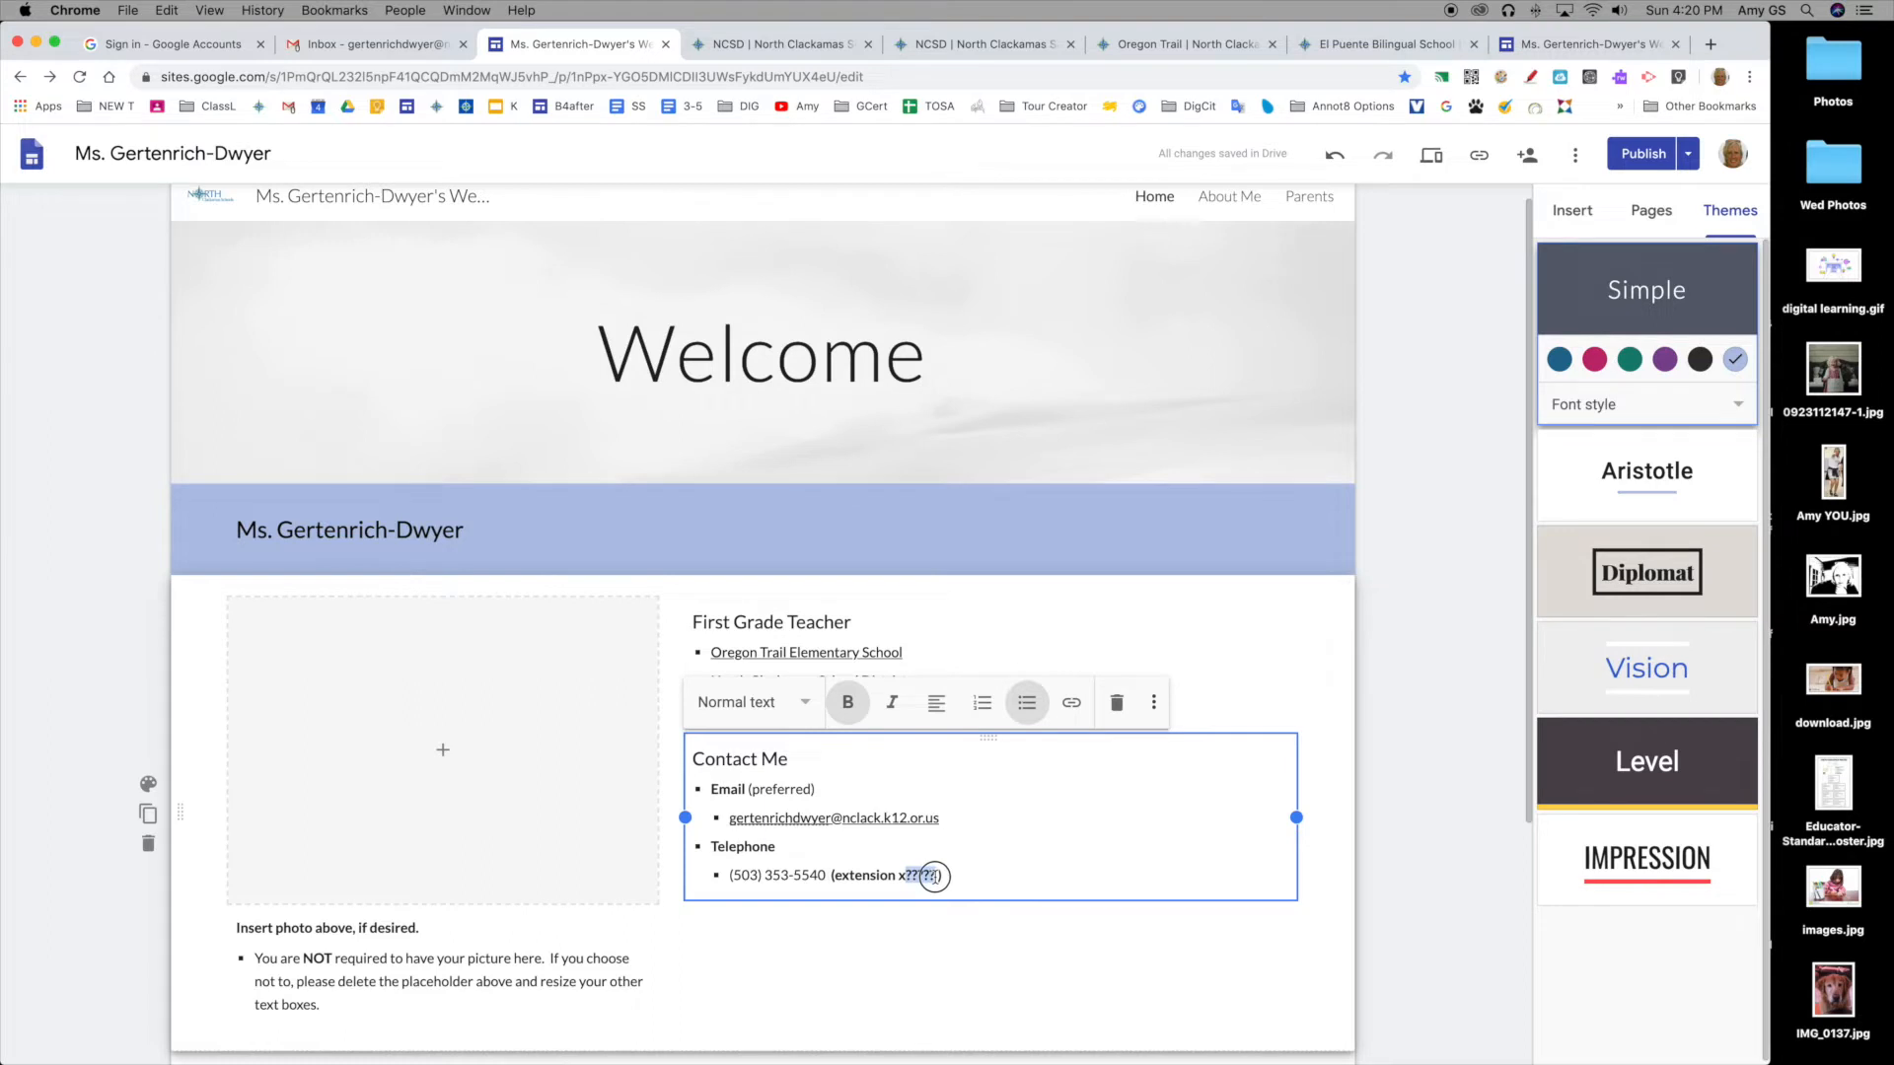
pyautogui.moveTo(934, 876); pyautogui.dragTo(826, 875)
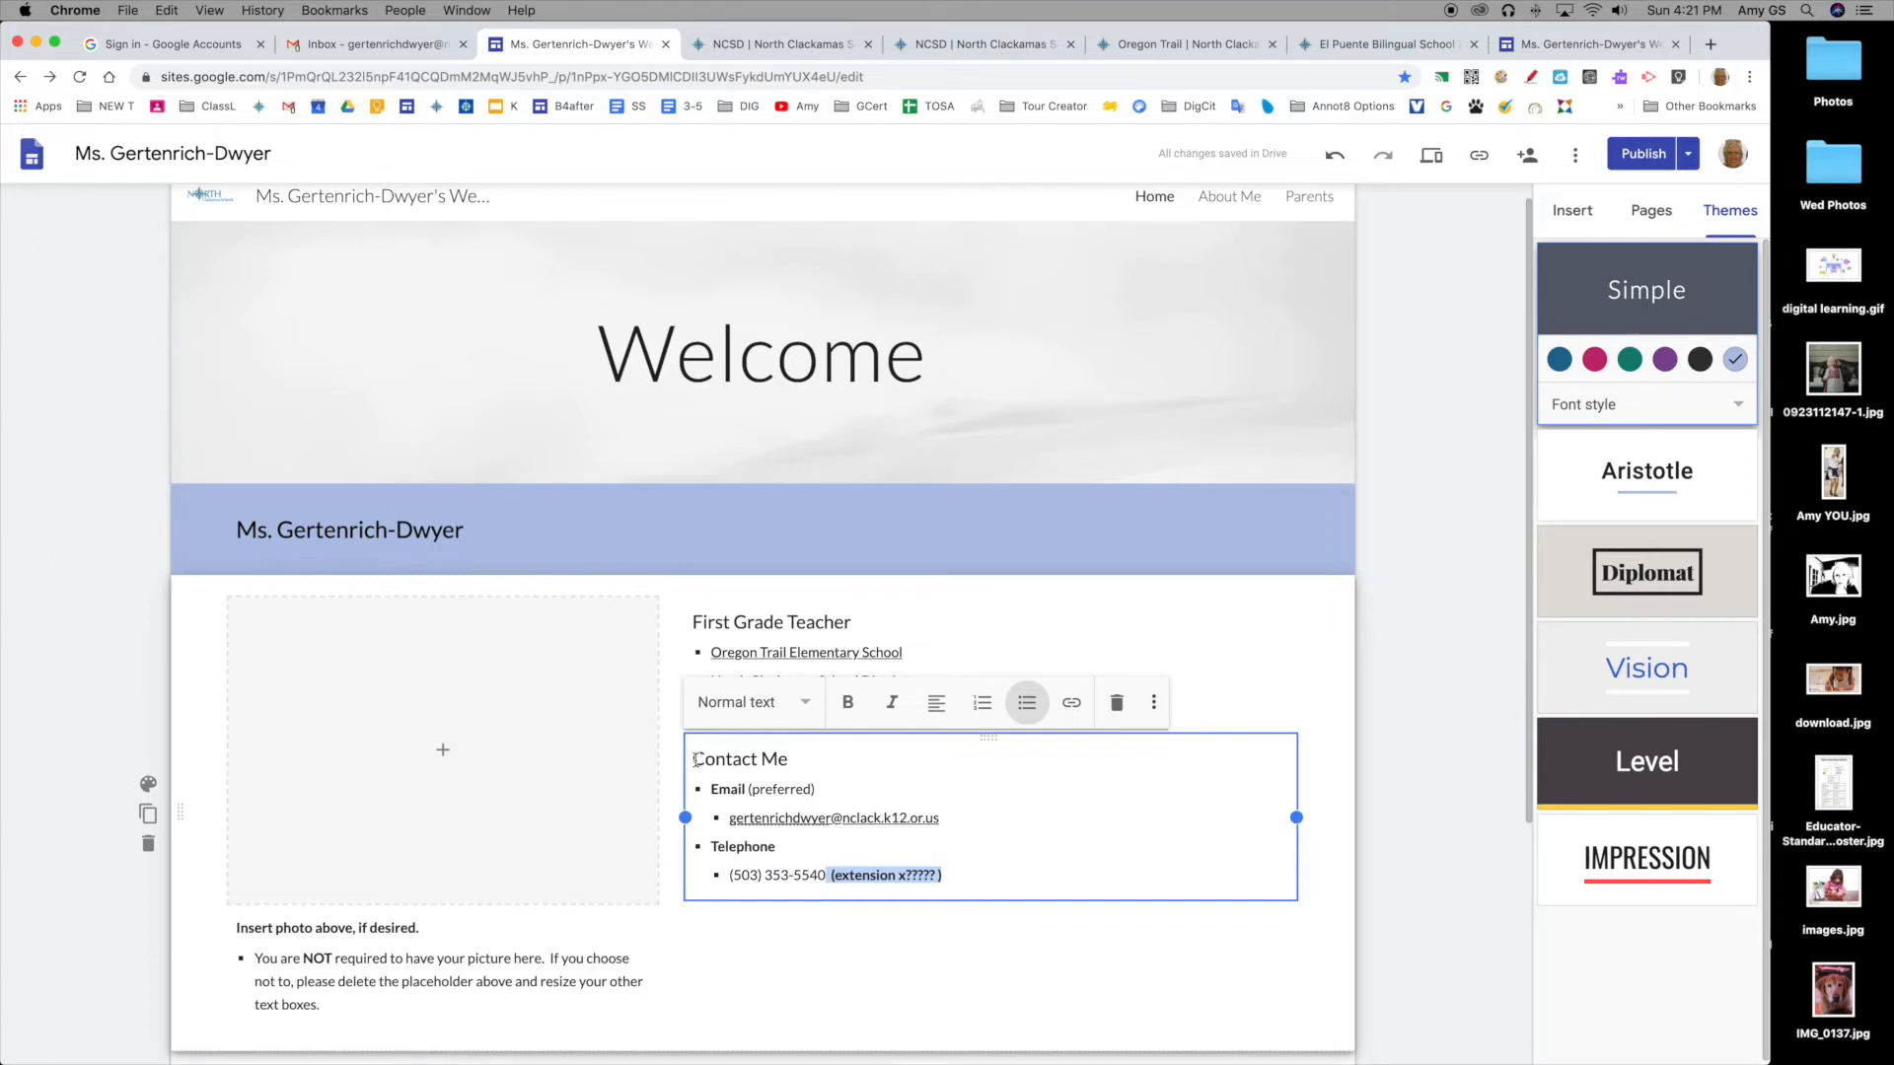
pyautogui.scroll(-3, 693, 759)
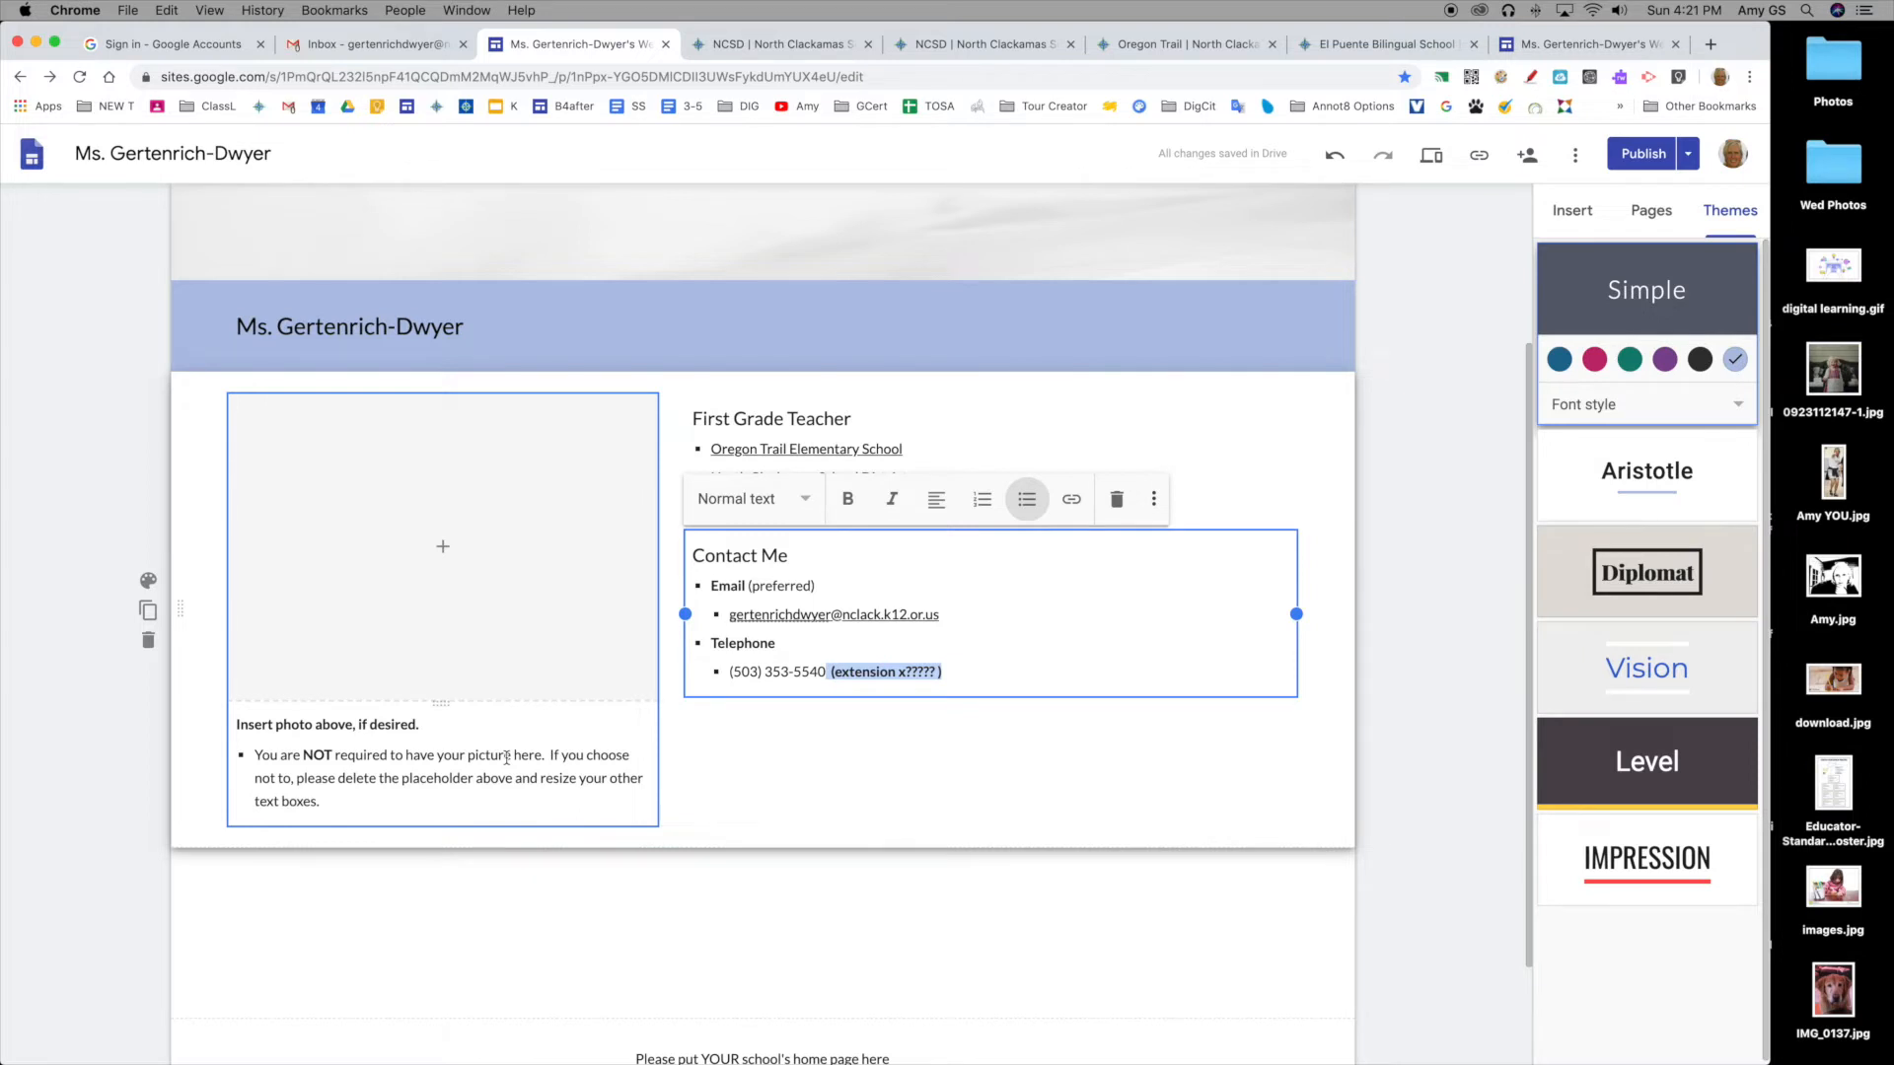
# Step: Upload IMG_0137.jpg from the Desktop into the home page's empty photo placeholder
pyautogui.click(723, 750)
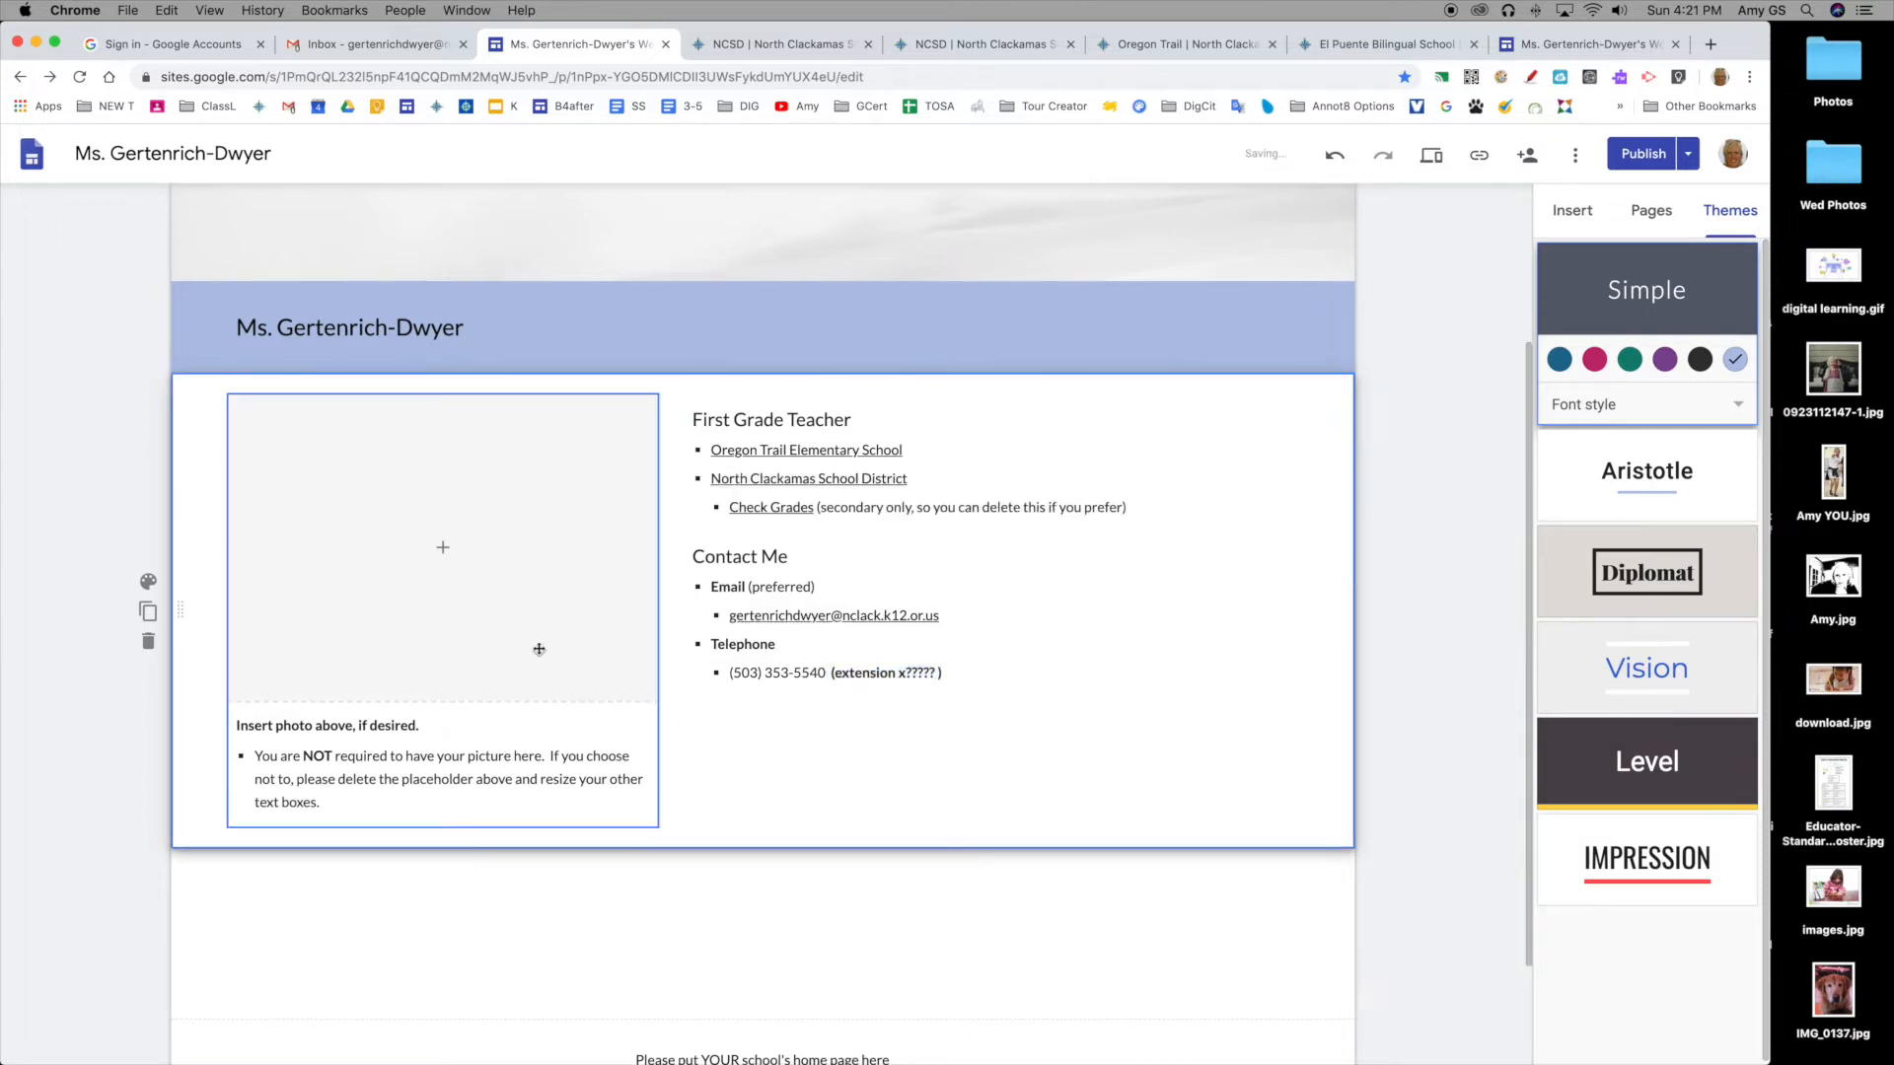
pyautogui.click(500, 614)
pyautogui.click(786, 764)
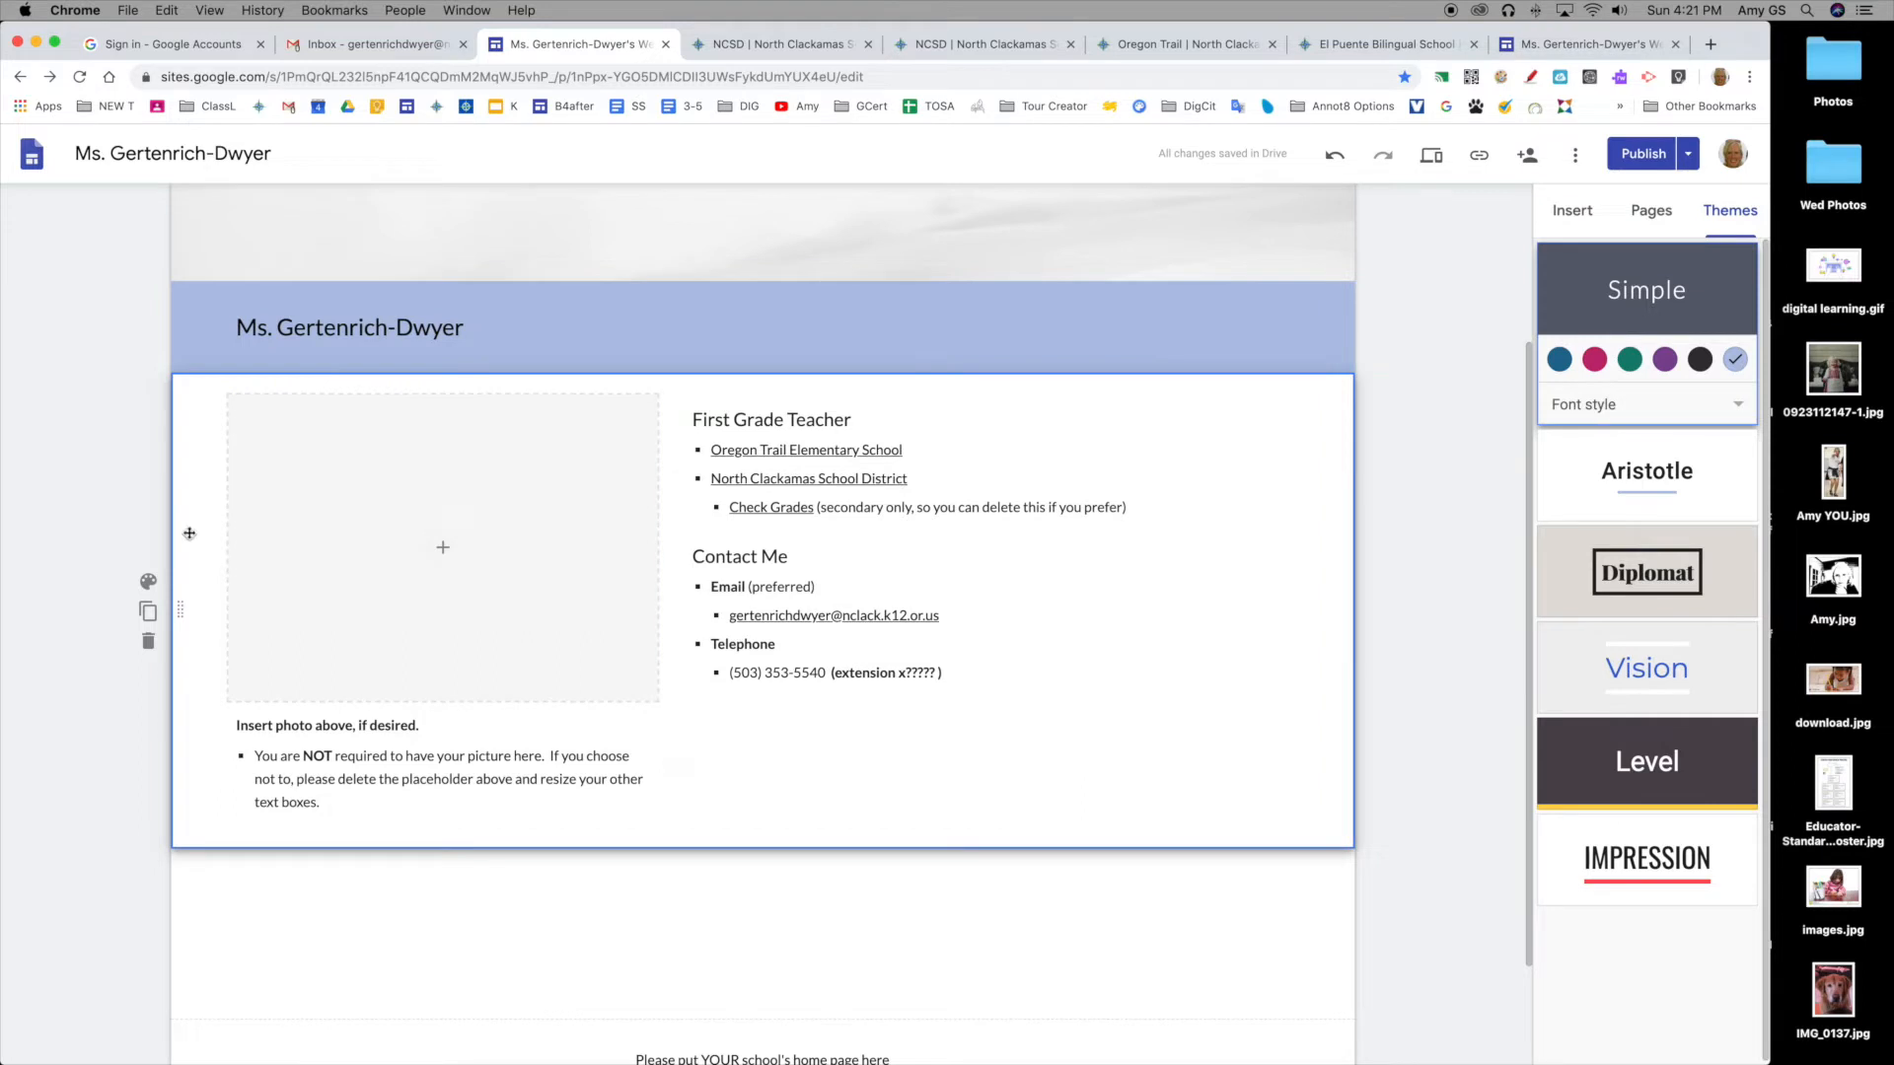
pyautogui.click(386, 658)
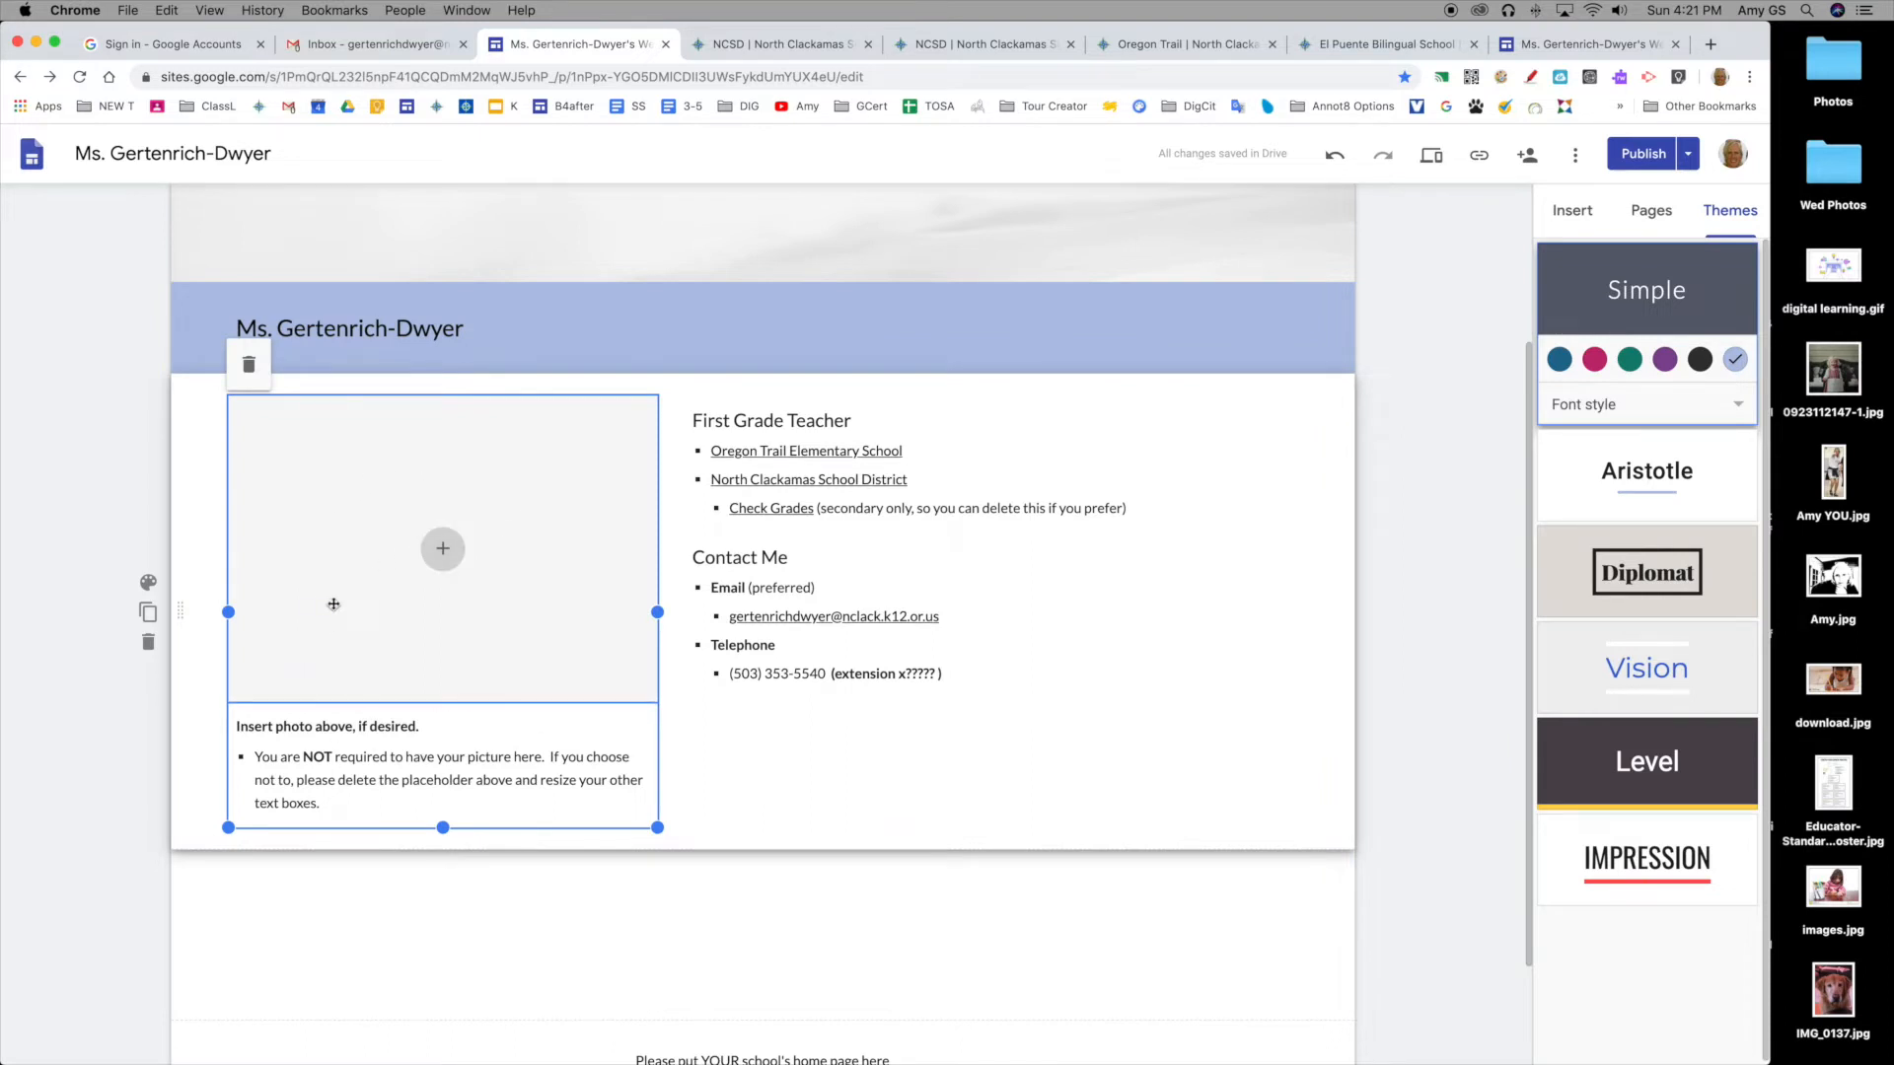
pyautogui.click(443, 557)
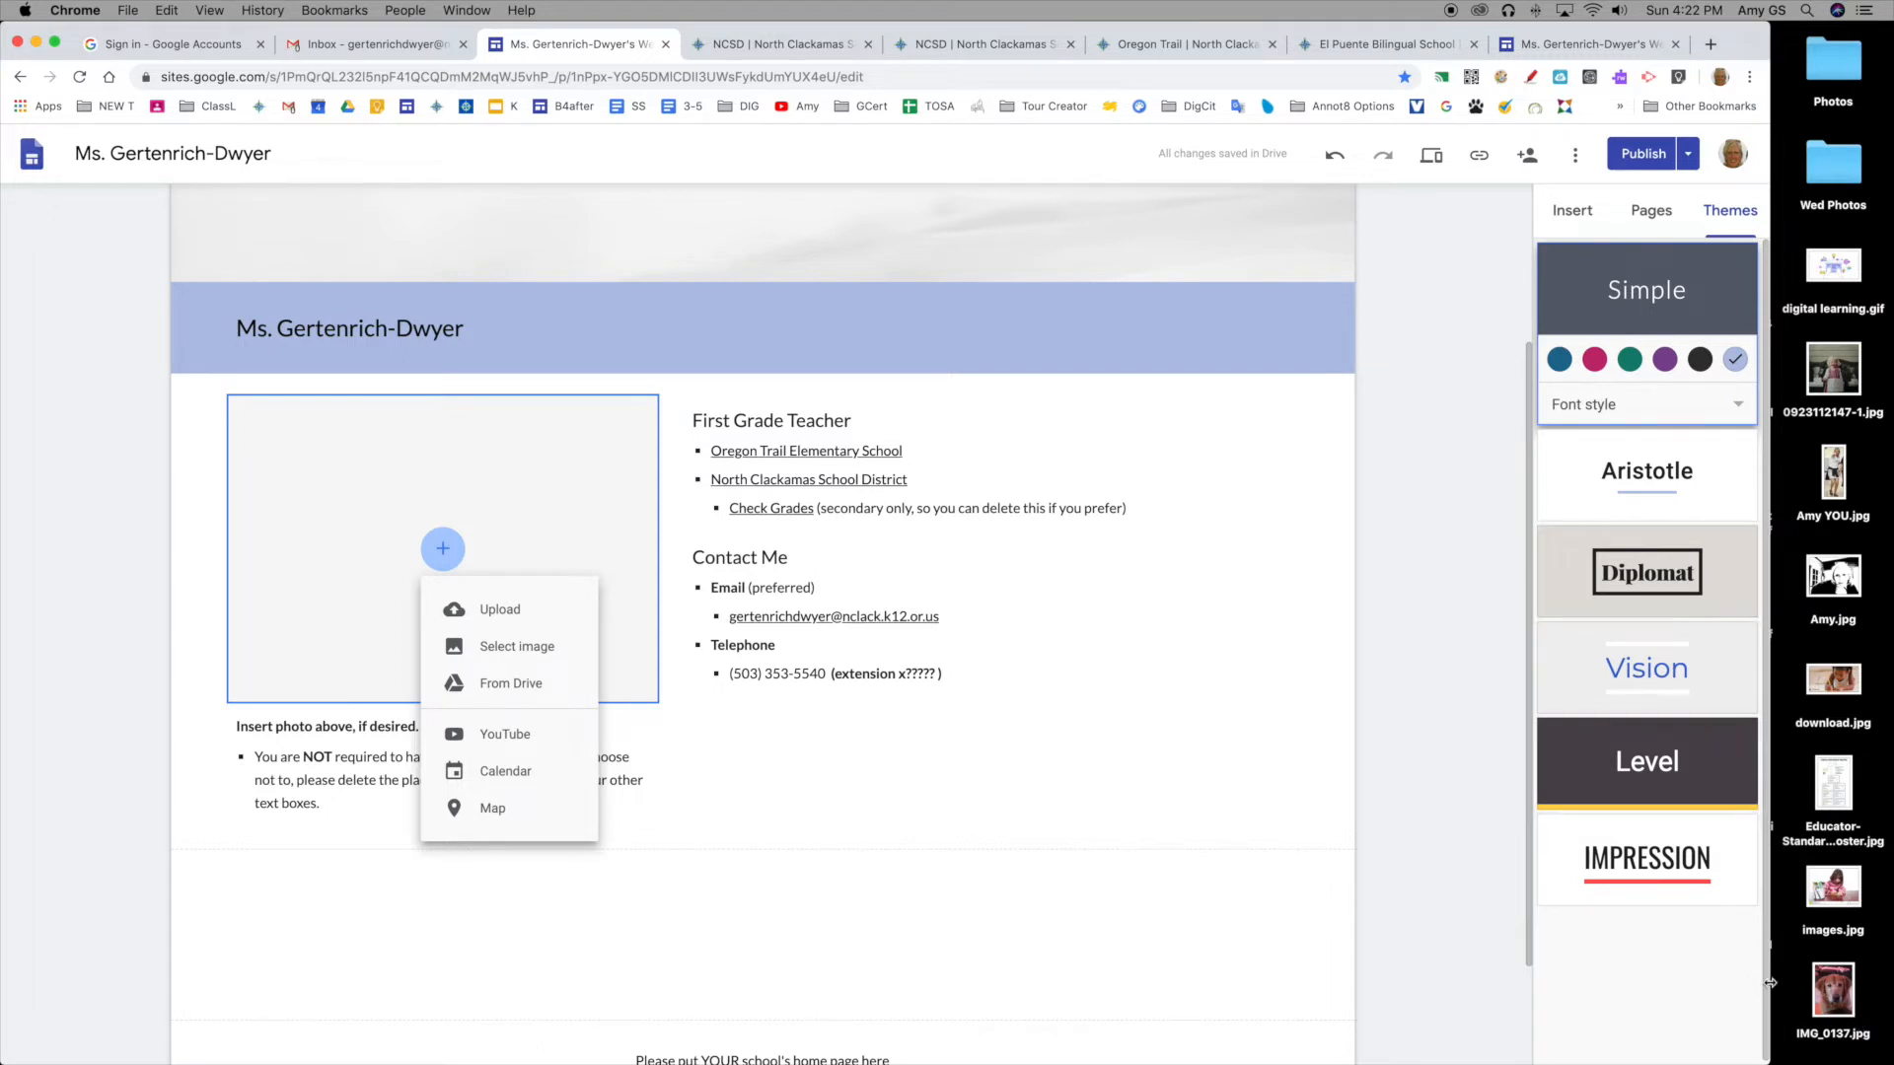
pyautogui.click(509, 625)
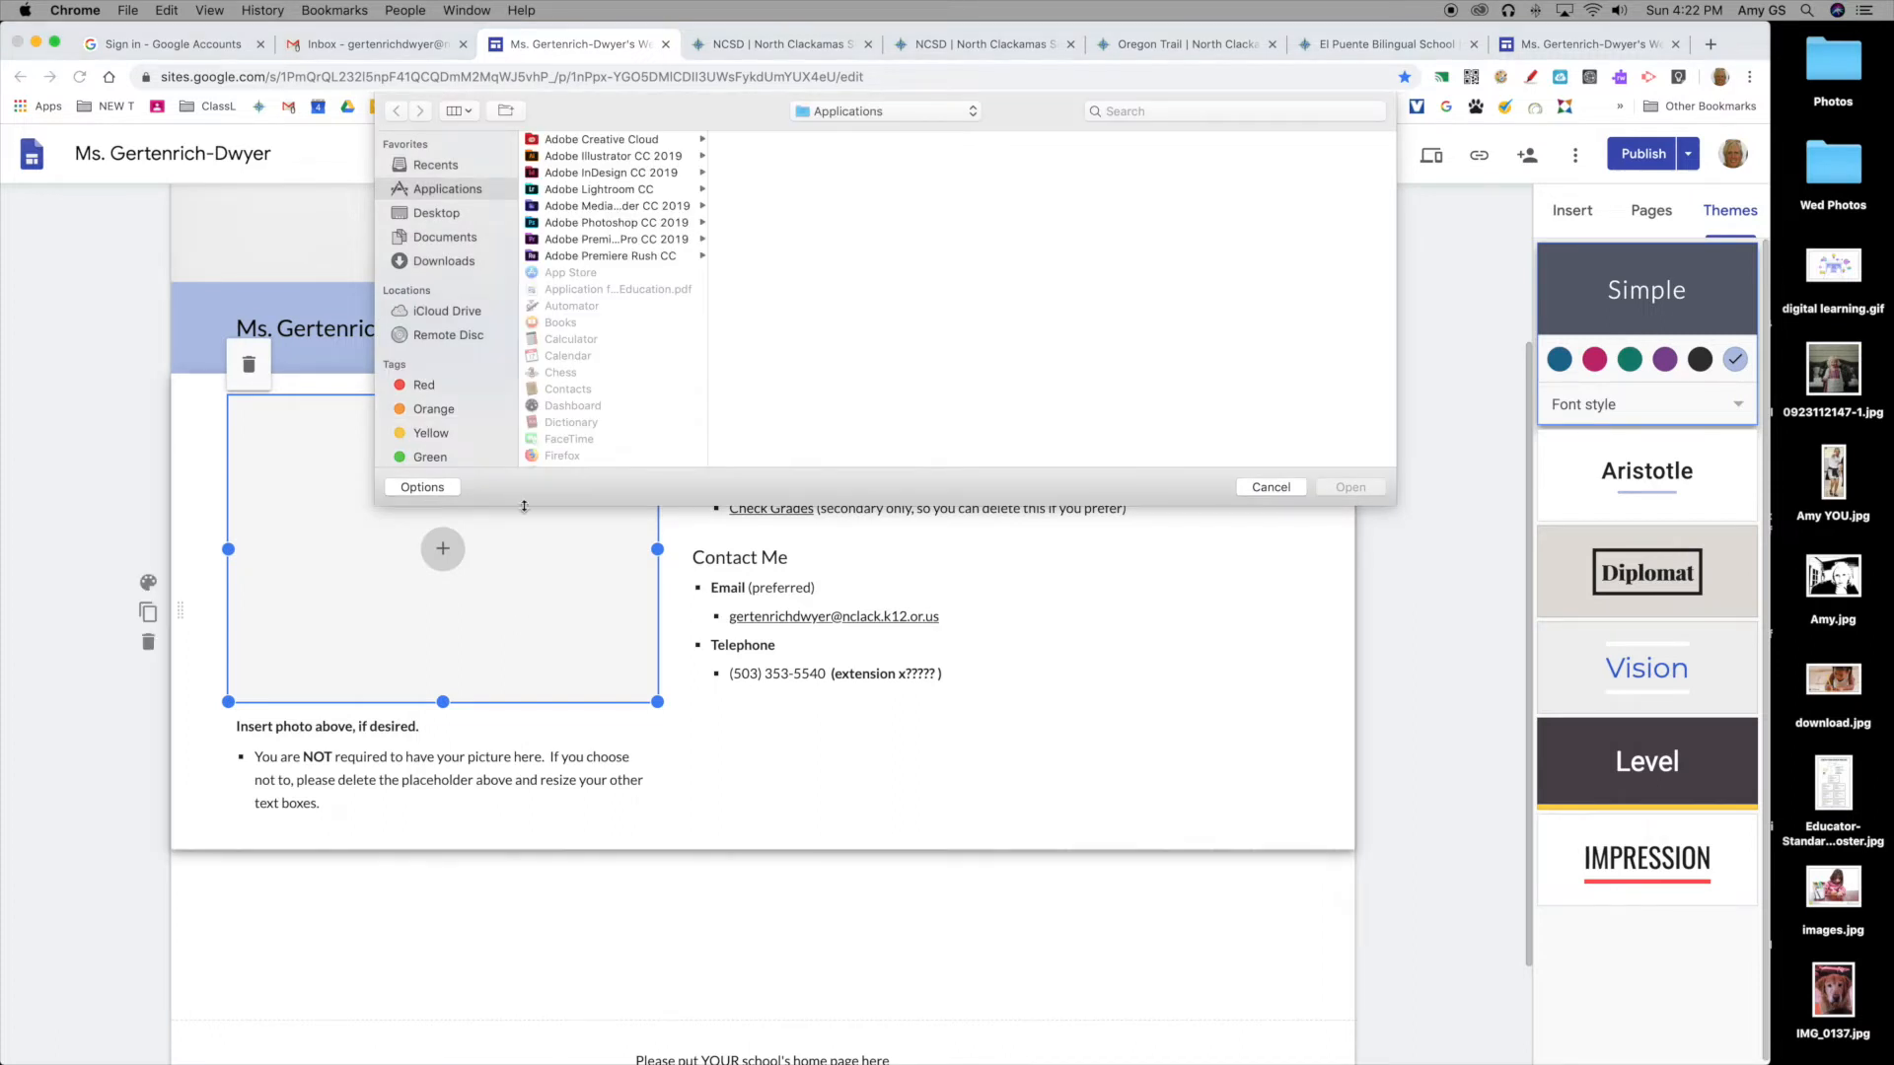
pyautogui.click(435, 217)
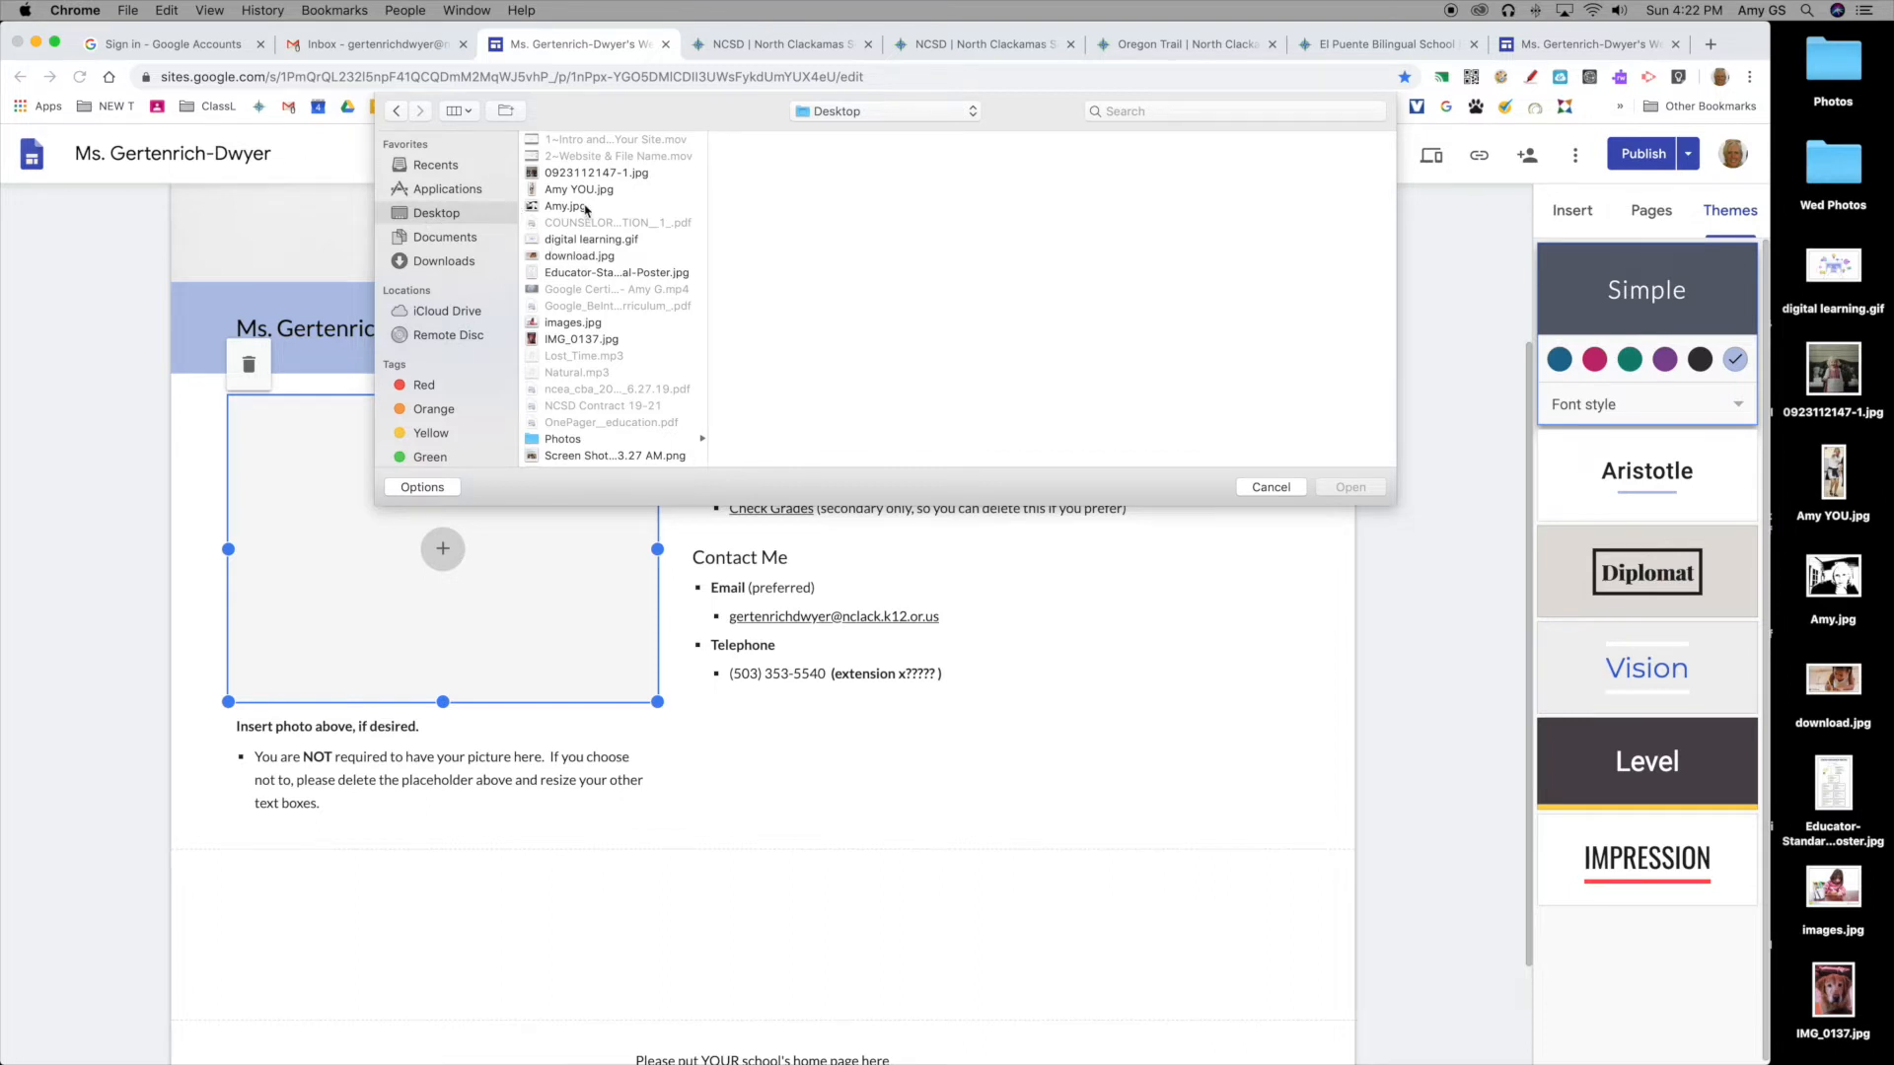
pyautogui.scroll(-1, 589, 276)
pyautogui.click(589, 340)
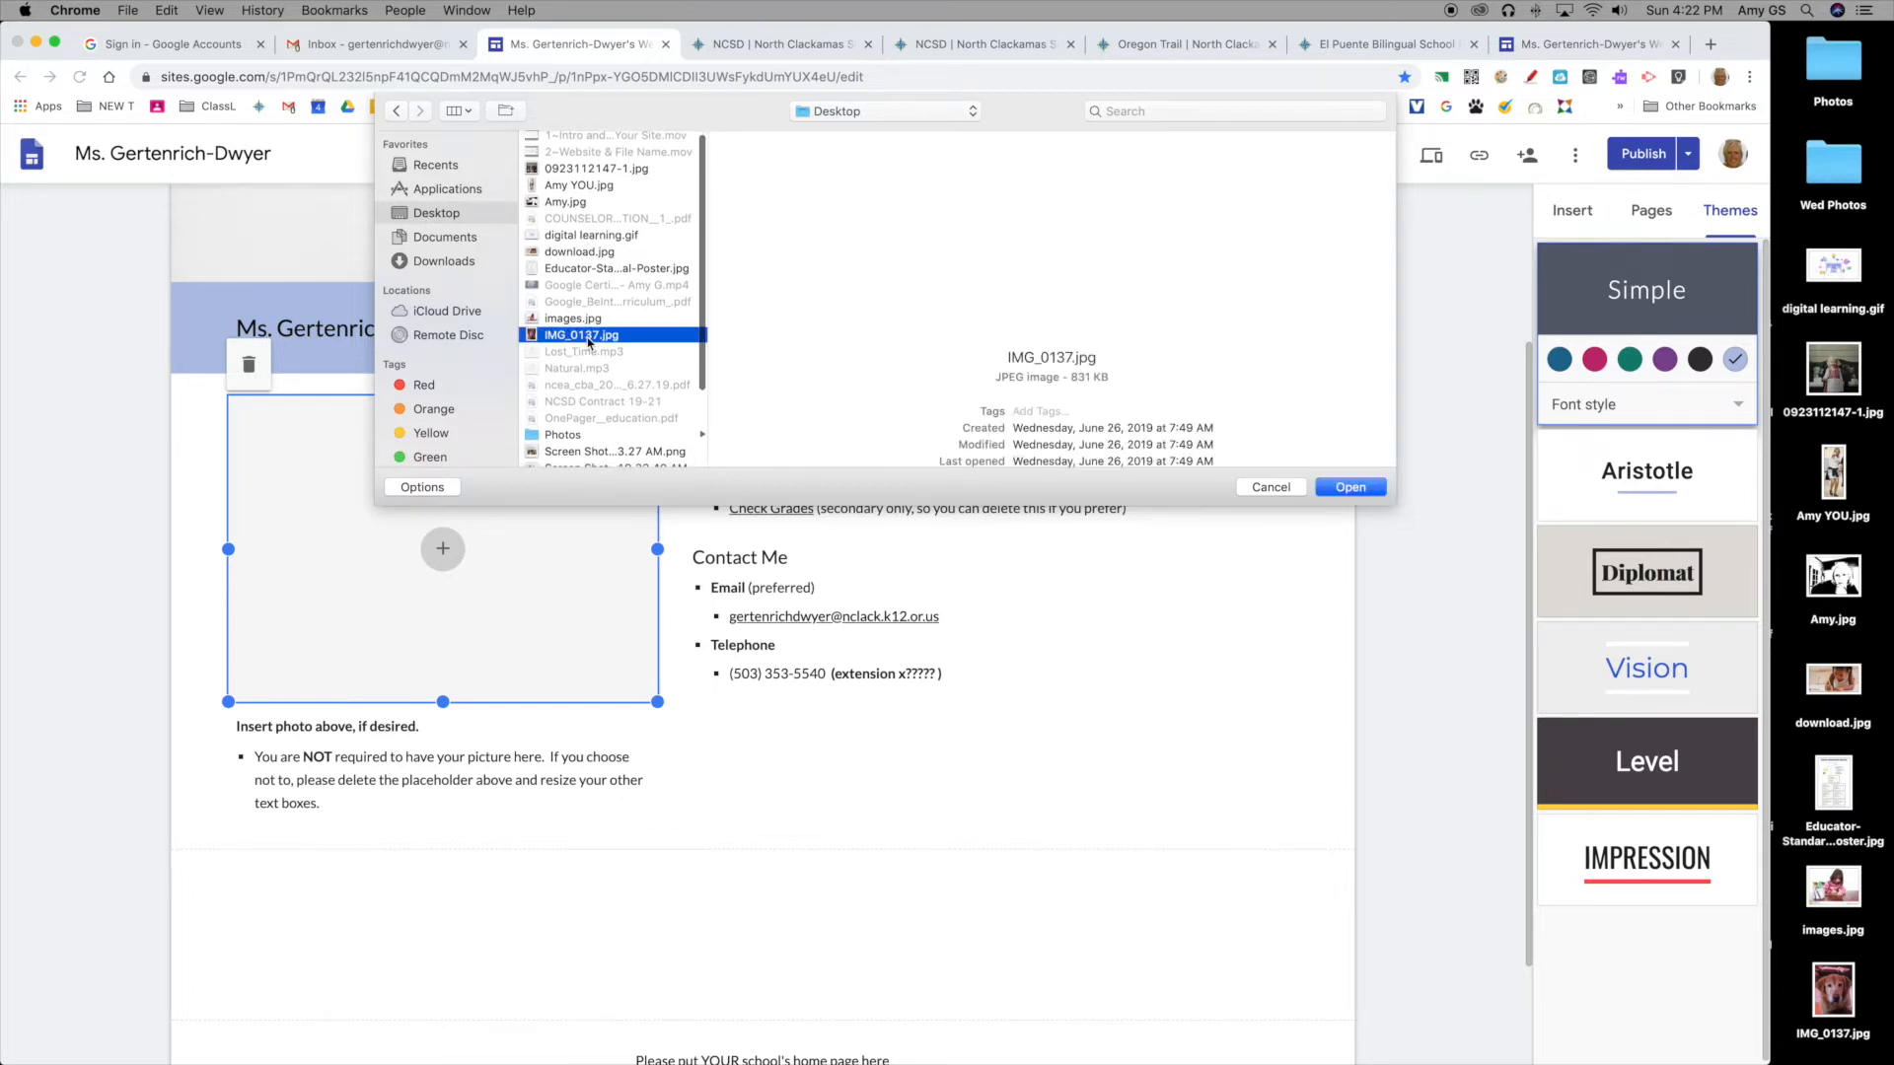
pyautogui.click(1351, 487)
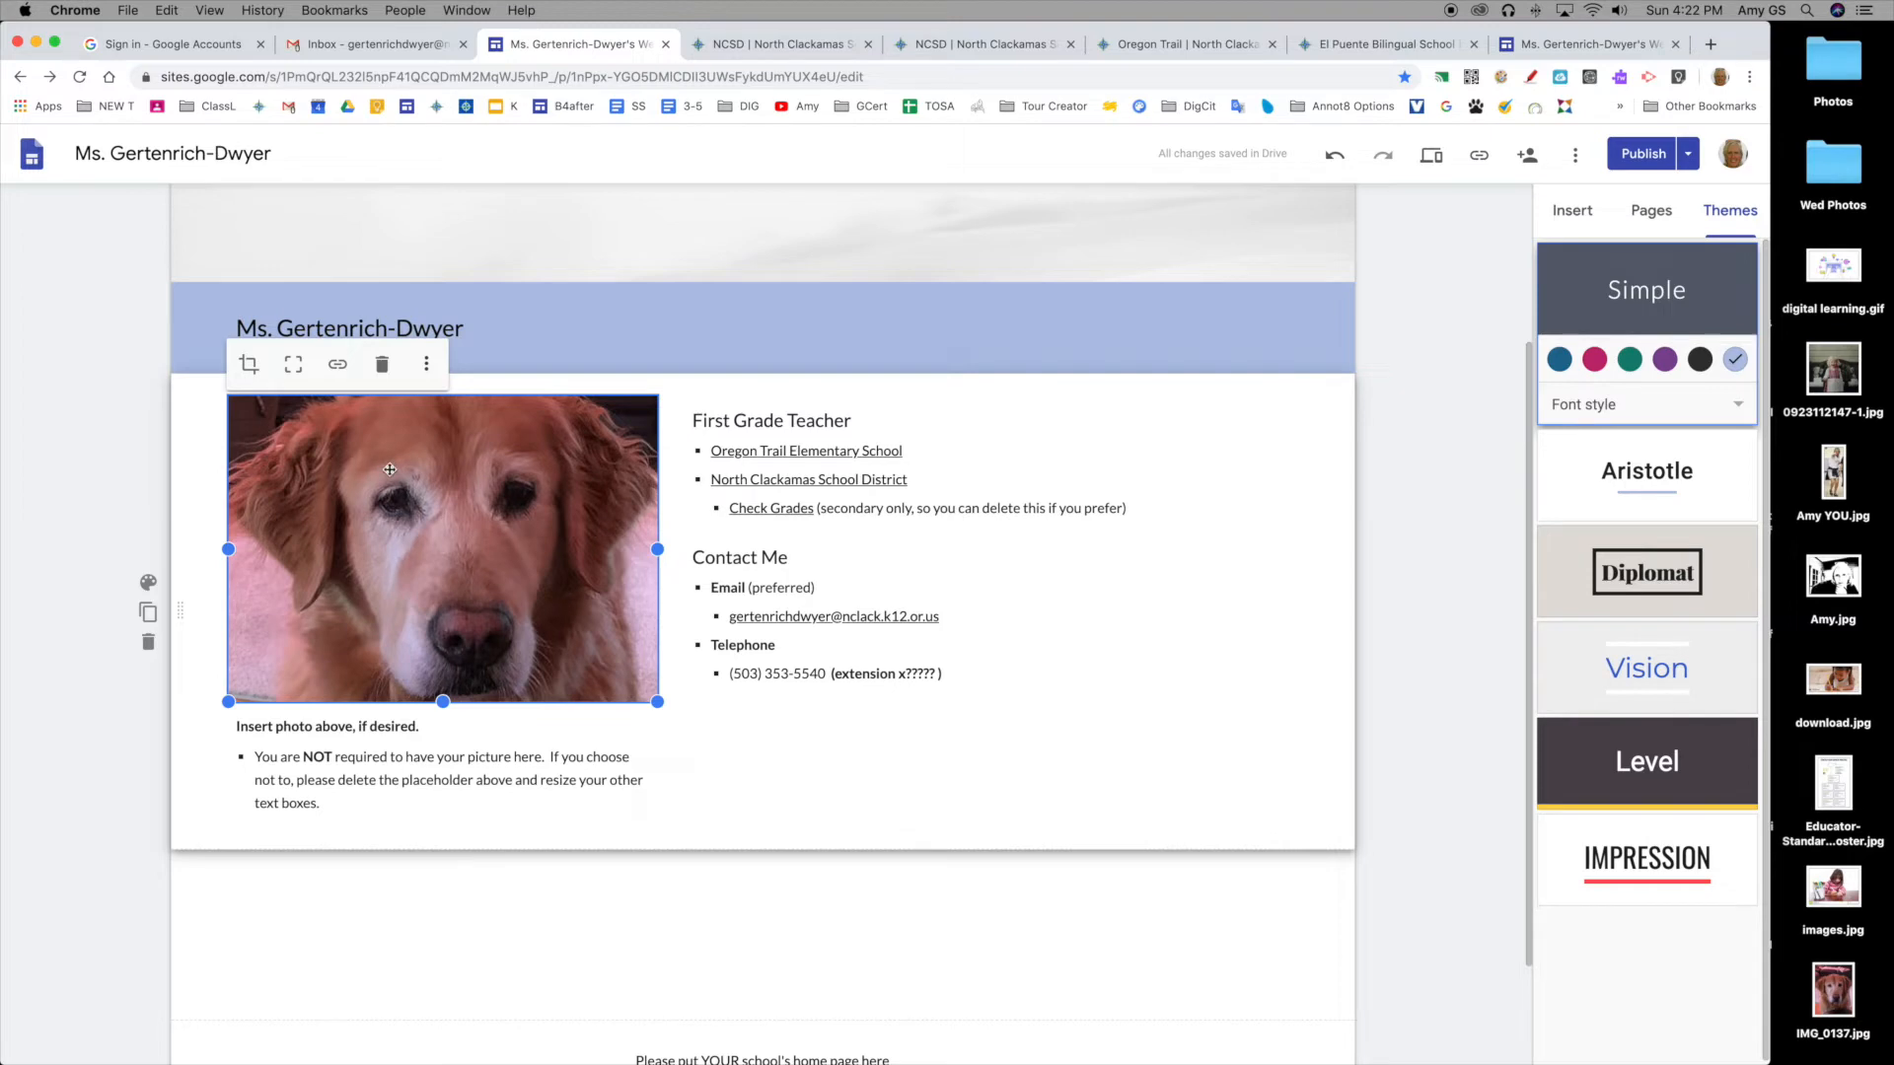
# Step: Enlarge the dog photo by its corner, then recrop it to reposition the dog in the frame
pyautogui.moveTo(657, 701)
pyautogui.mouseDown()
pyautogui.moveTo(459, 566)
pyautogui.moveTo(677, 571)
pyautogui.moveTo(643, 724)
pyautogui.mouseUp()
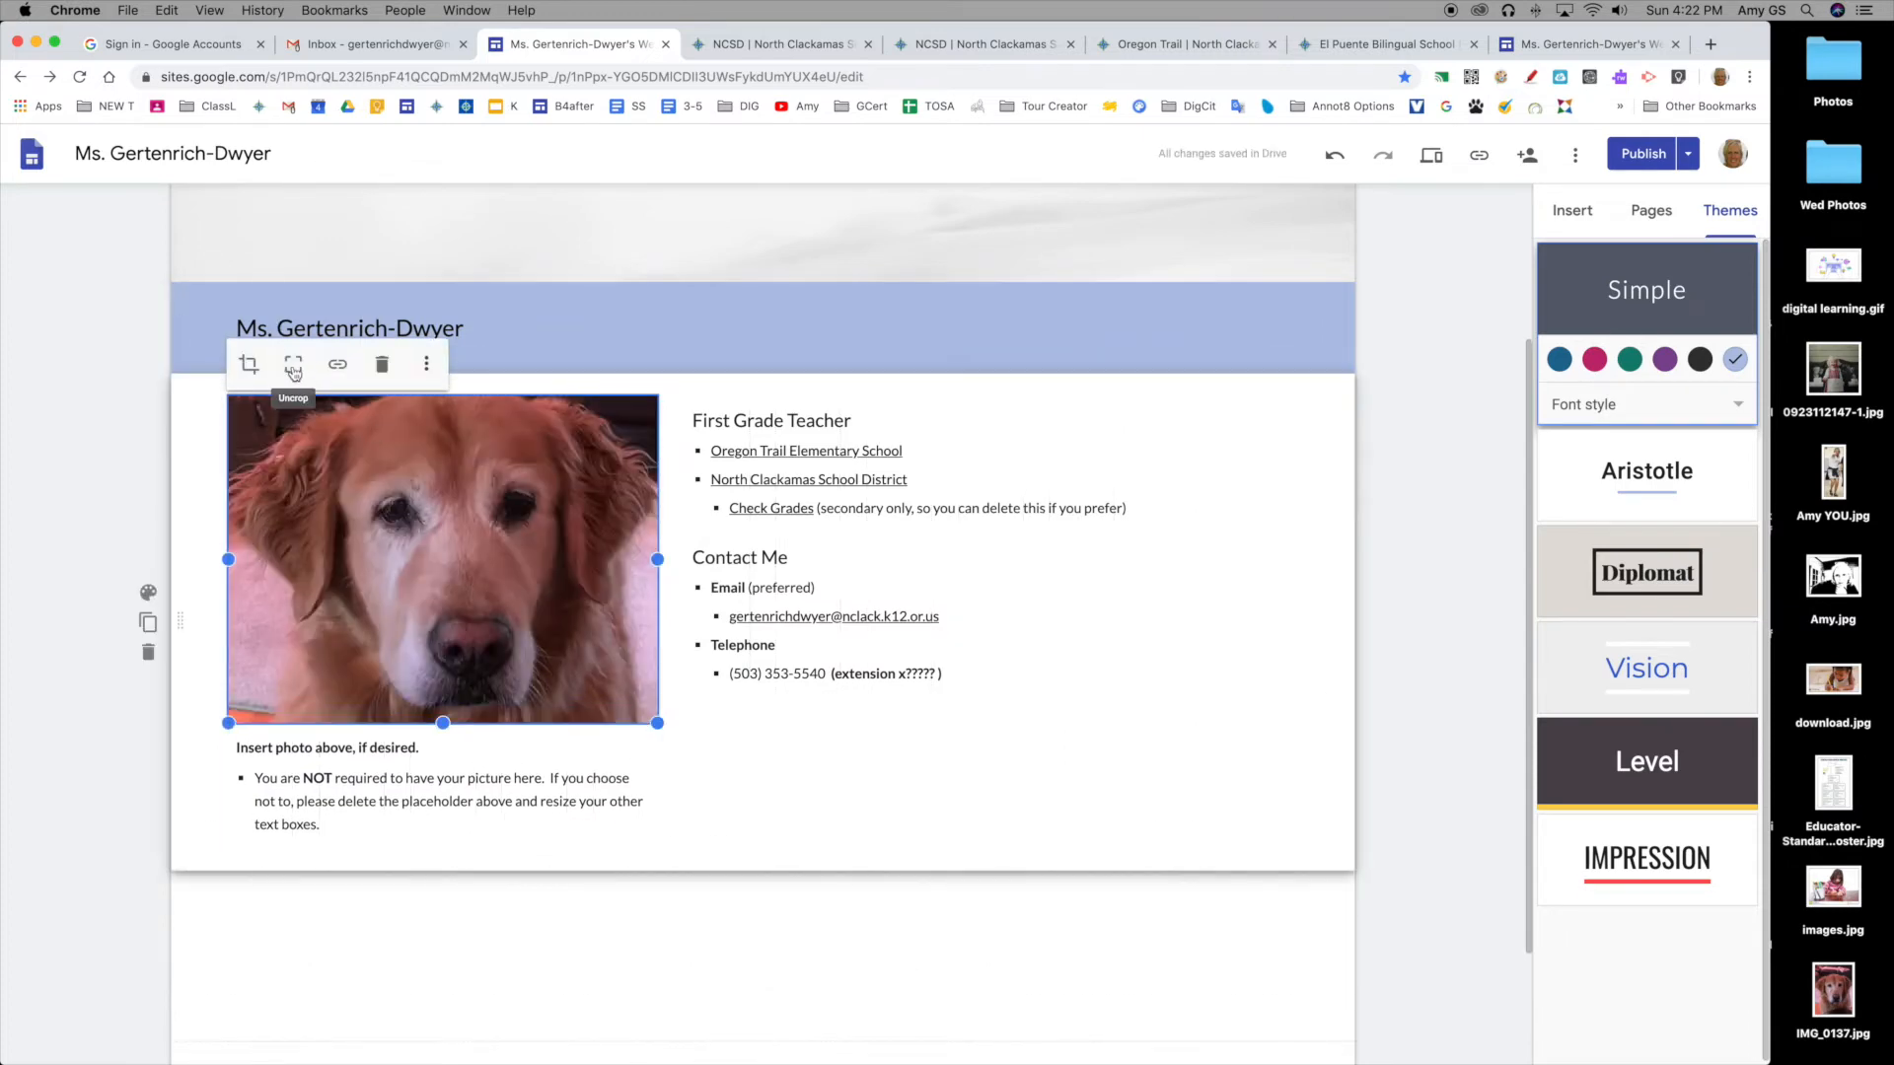
pyautogui.click(250, 366)
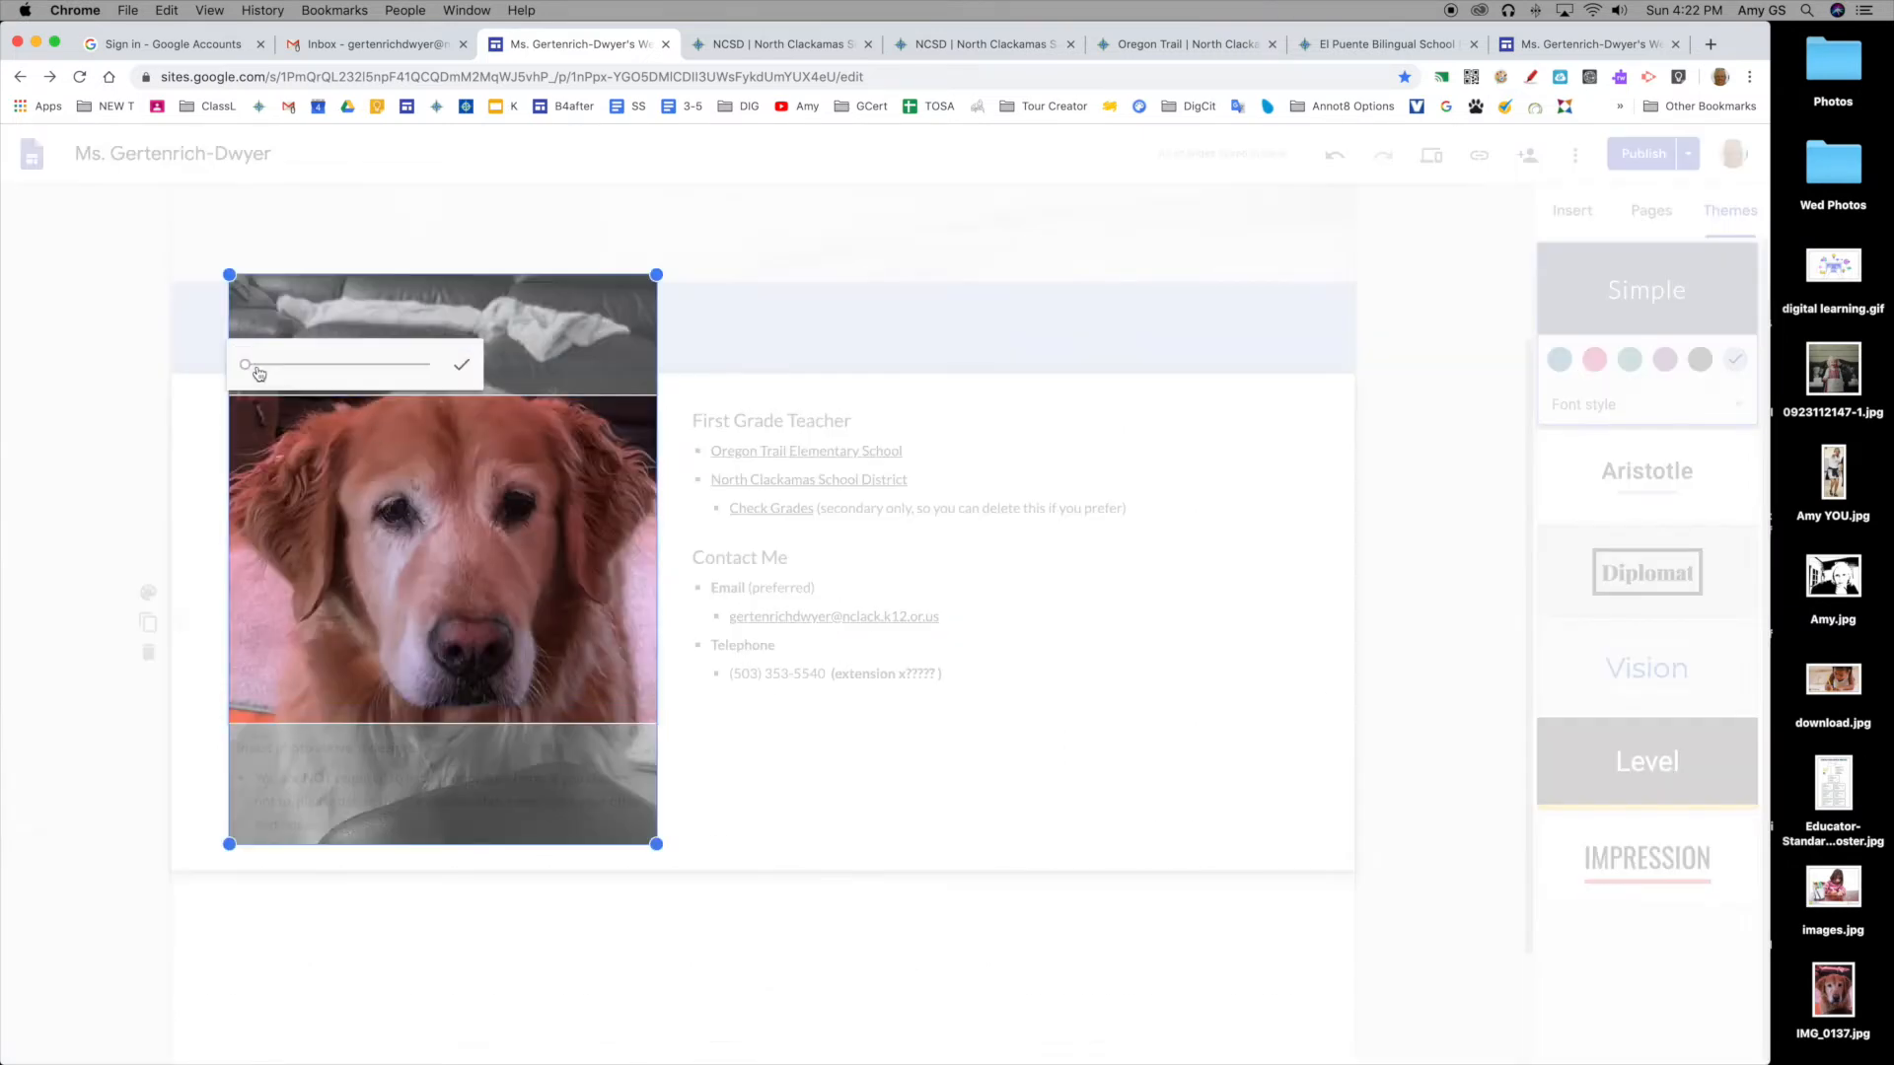
pyautogui.moveTo(427, 537)
pyautogui.mouseDown()
pyautogui.moveTo(433, 464)
pyautogui.moveTo(429, 567)
pyautogui.moveTo(426, 530)
pyautogui.mouseUp()
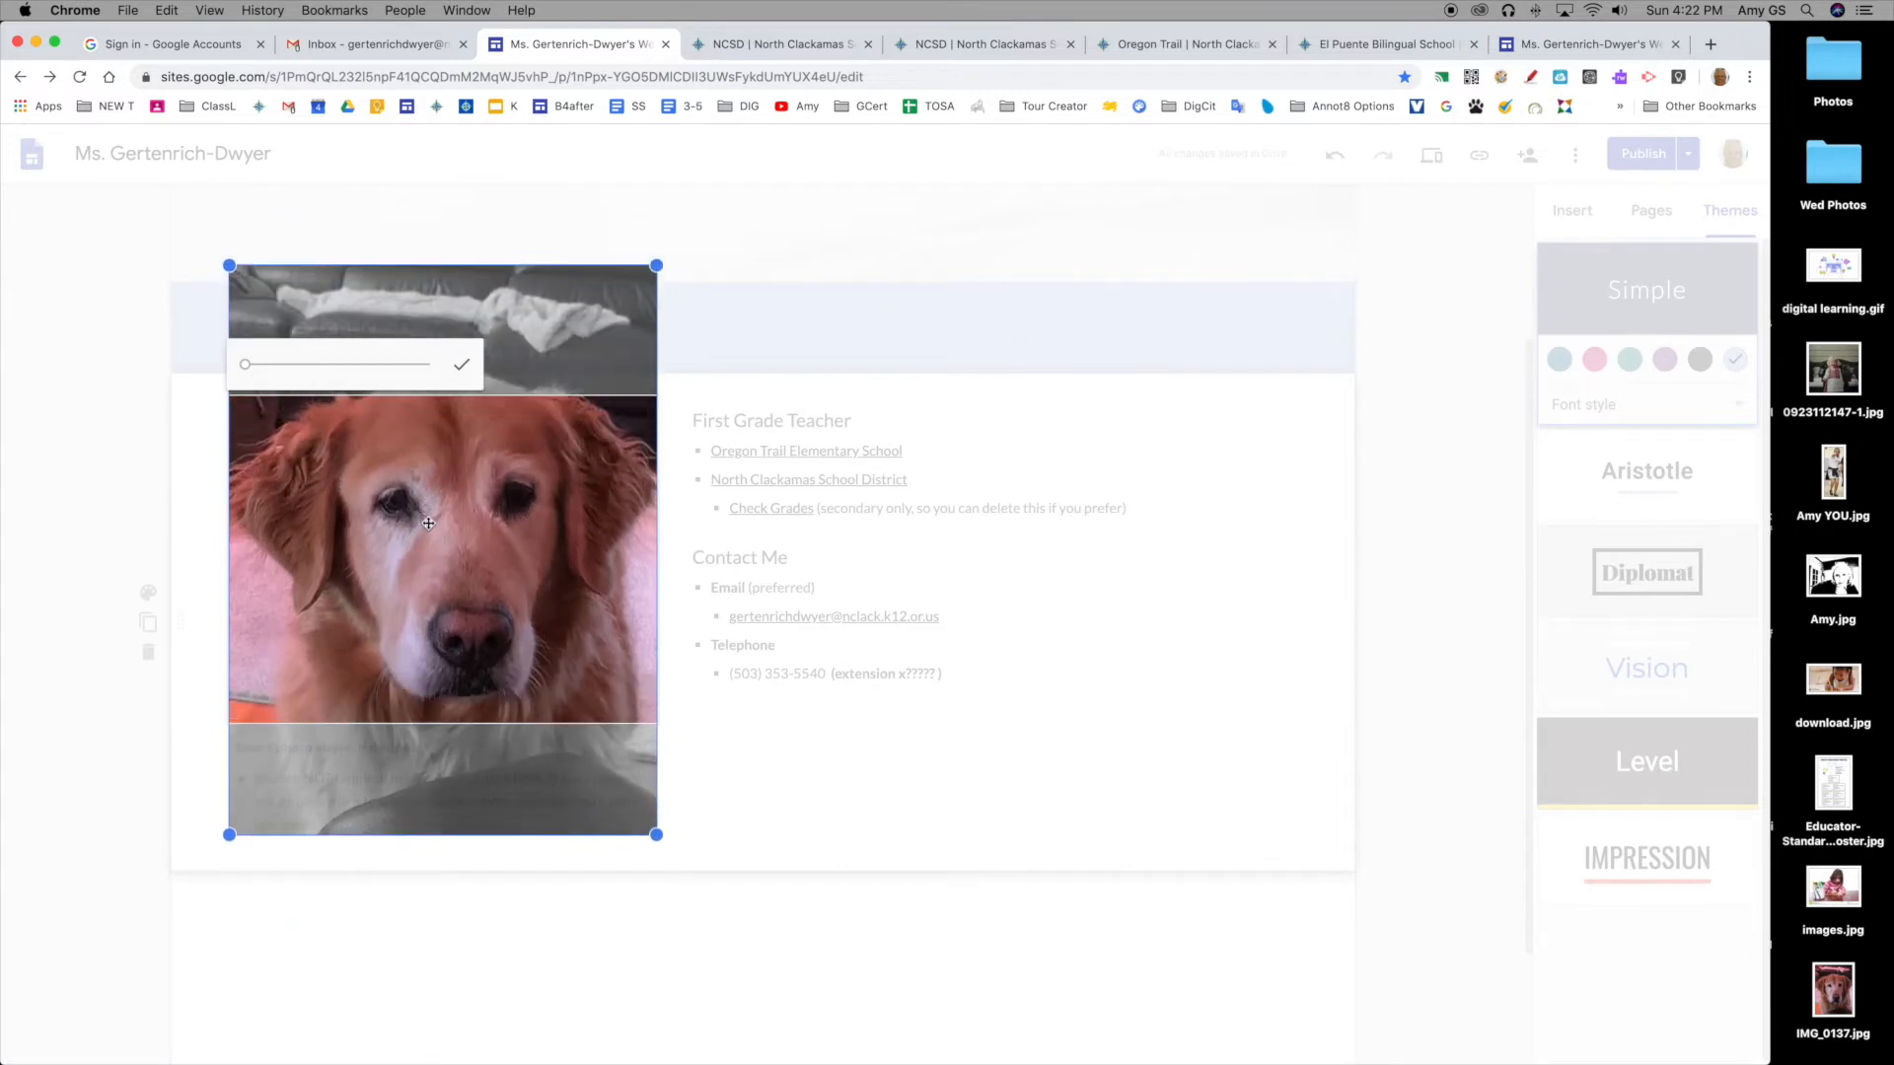
pyautogui.click(461, 364)
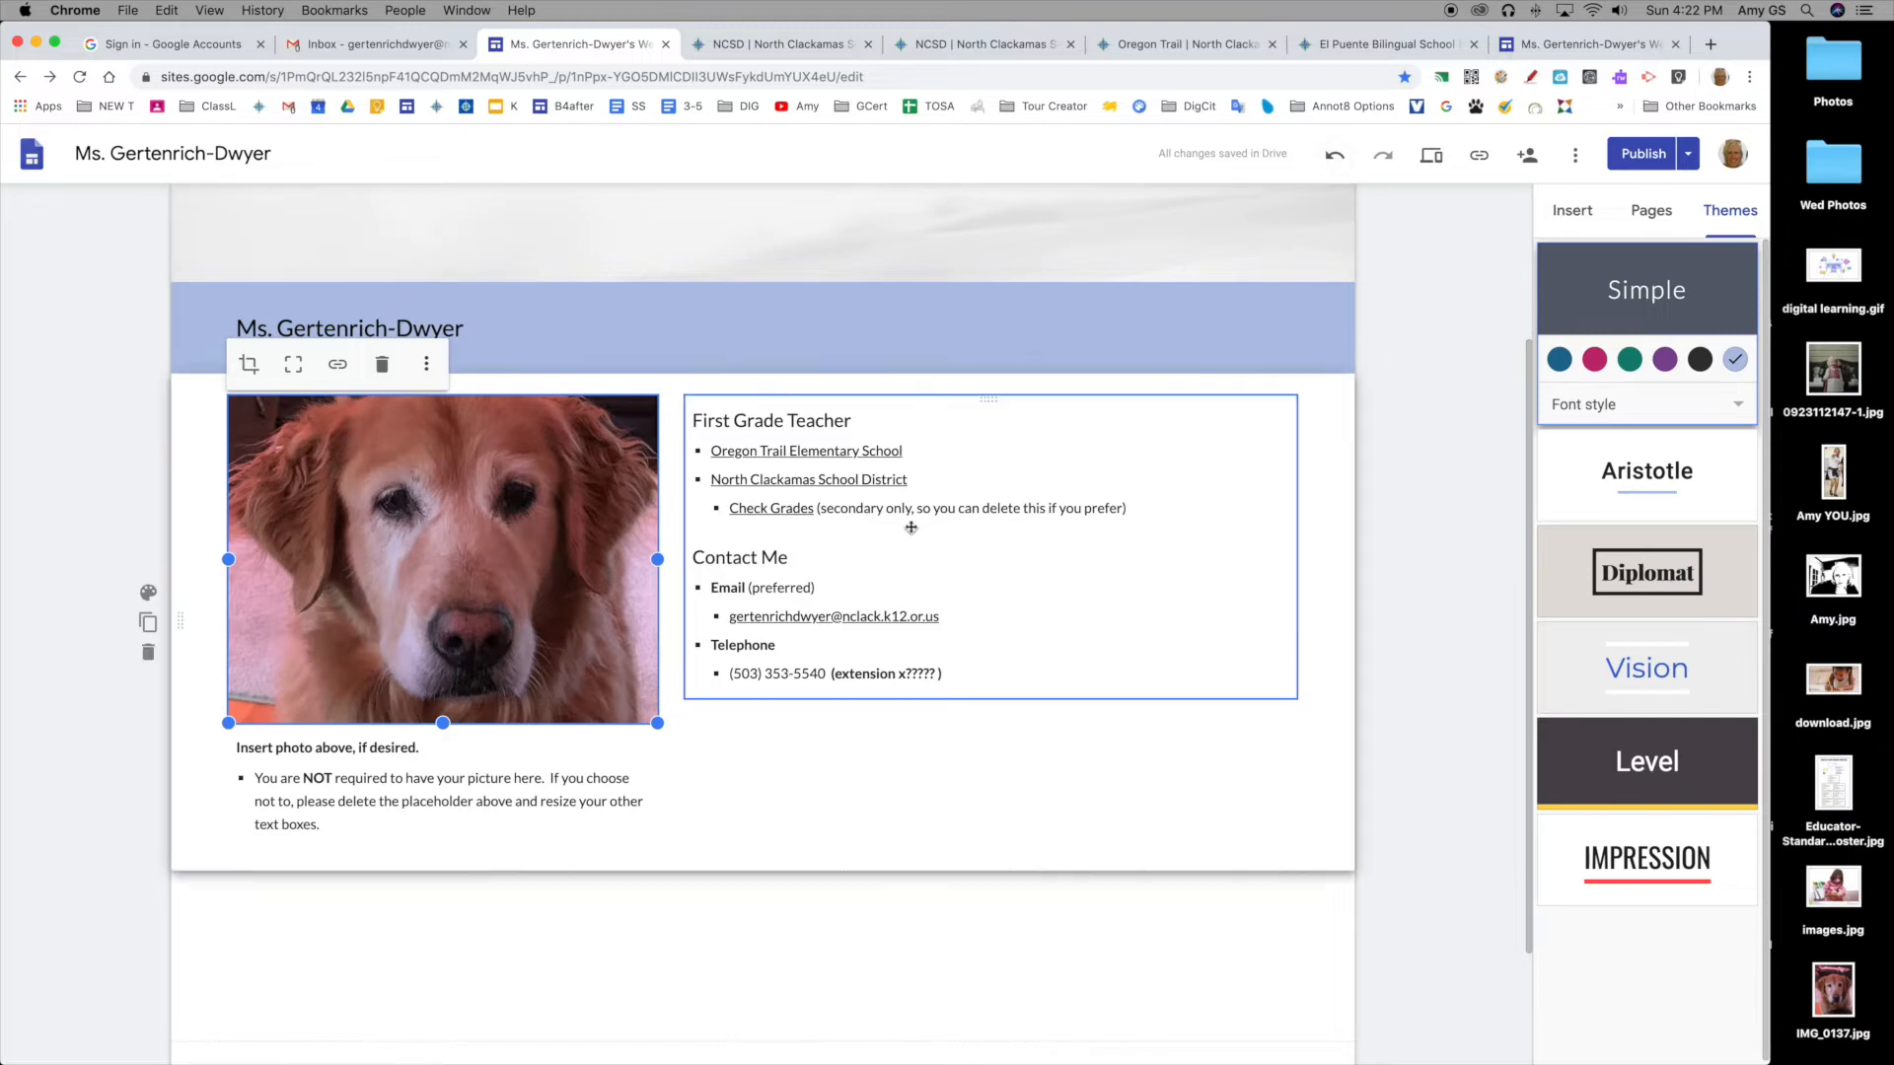
# Step: Delete the 'Insert photo above, if desired' text box beneath the dog photo
pyautogui.scroll(-1, 500, 684)
pyautogui.click(380, 731)
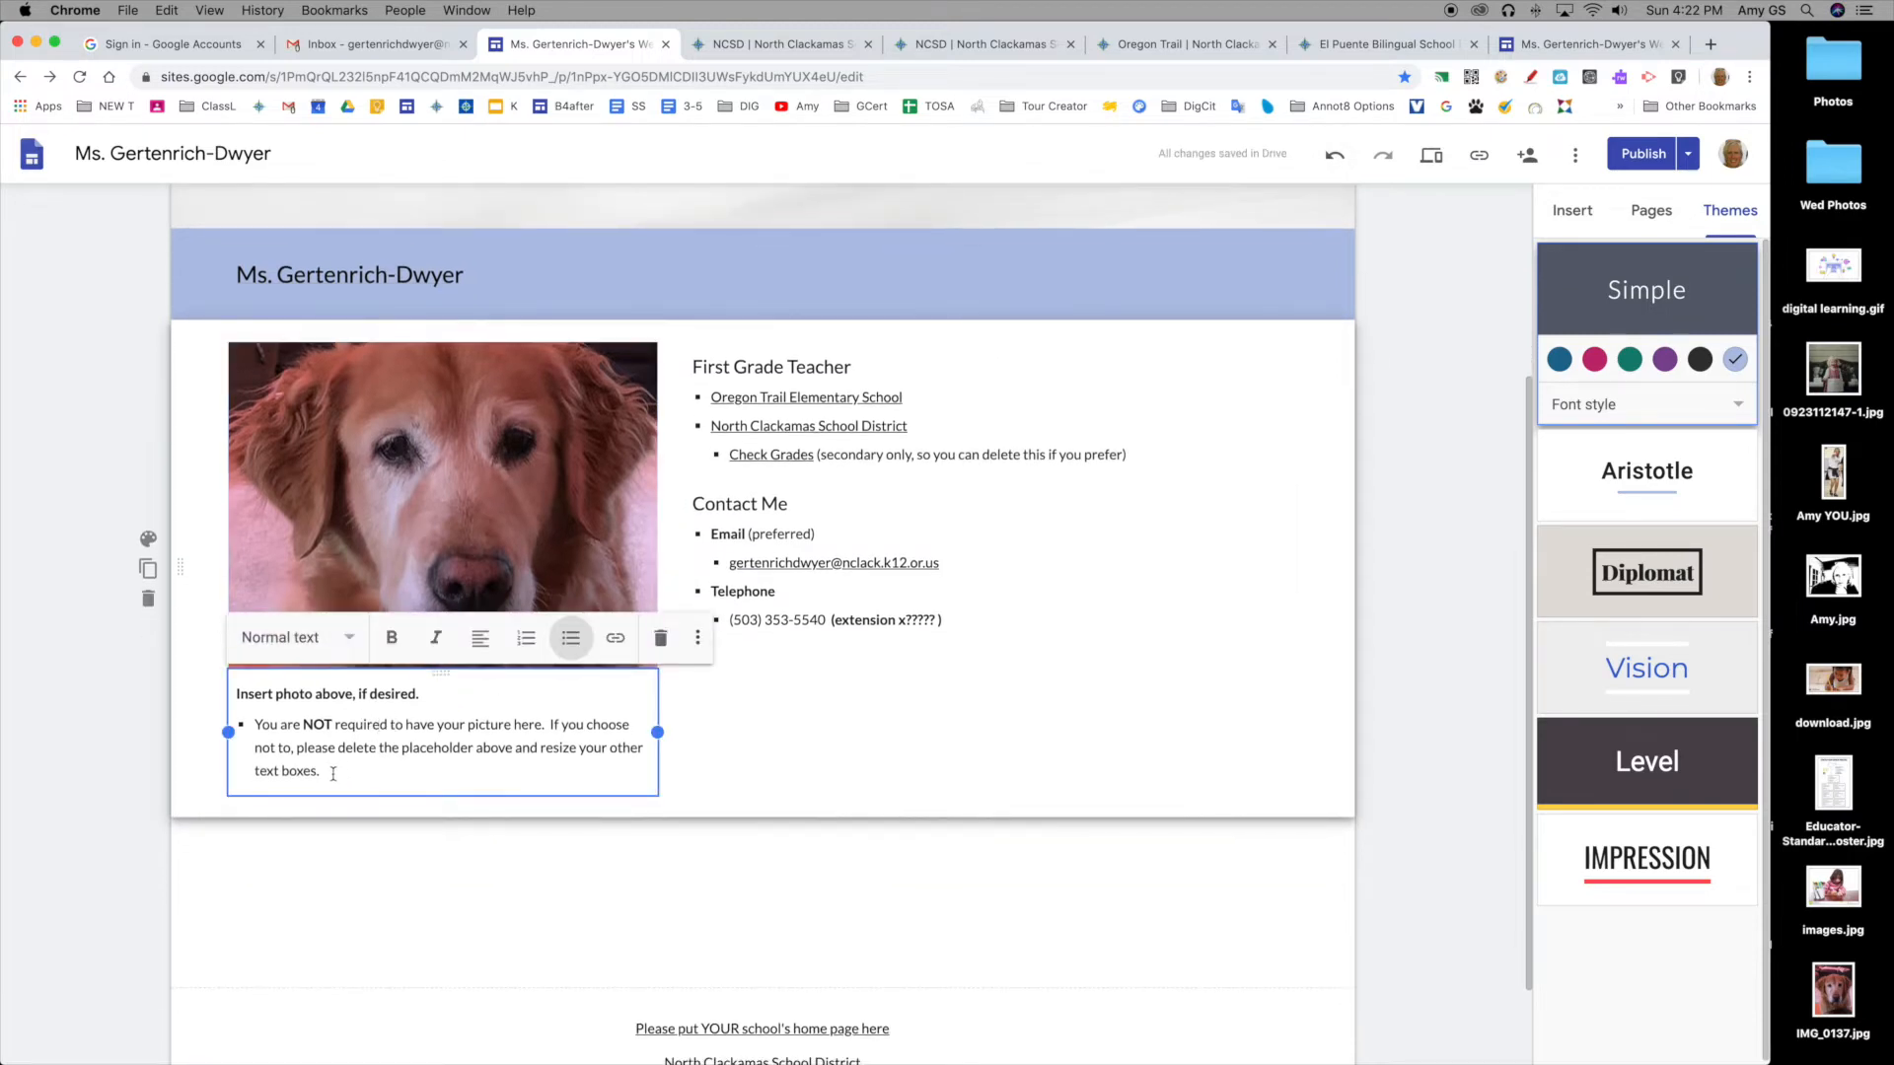
pyautogui.click(738, 723)
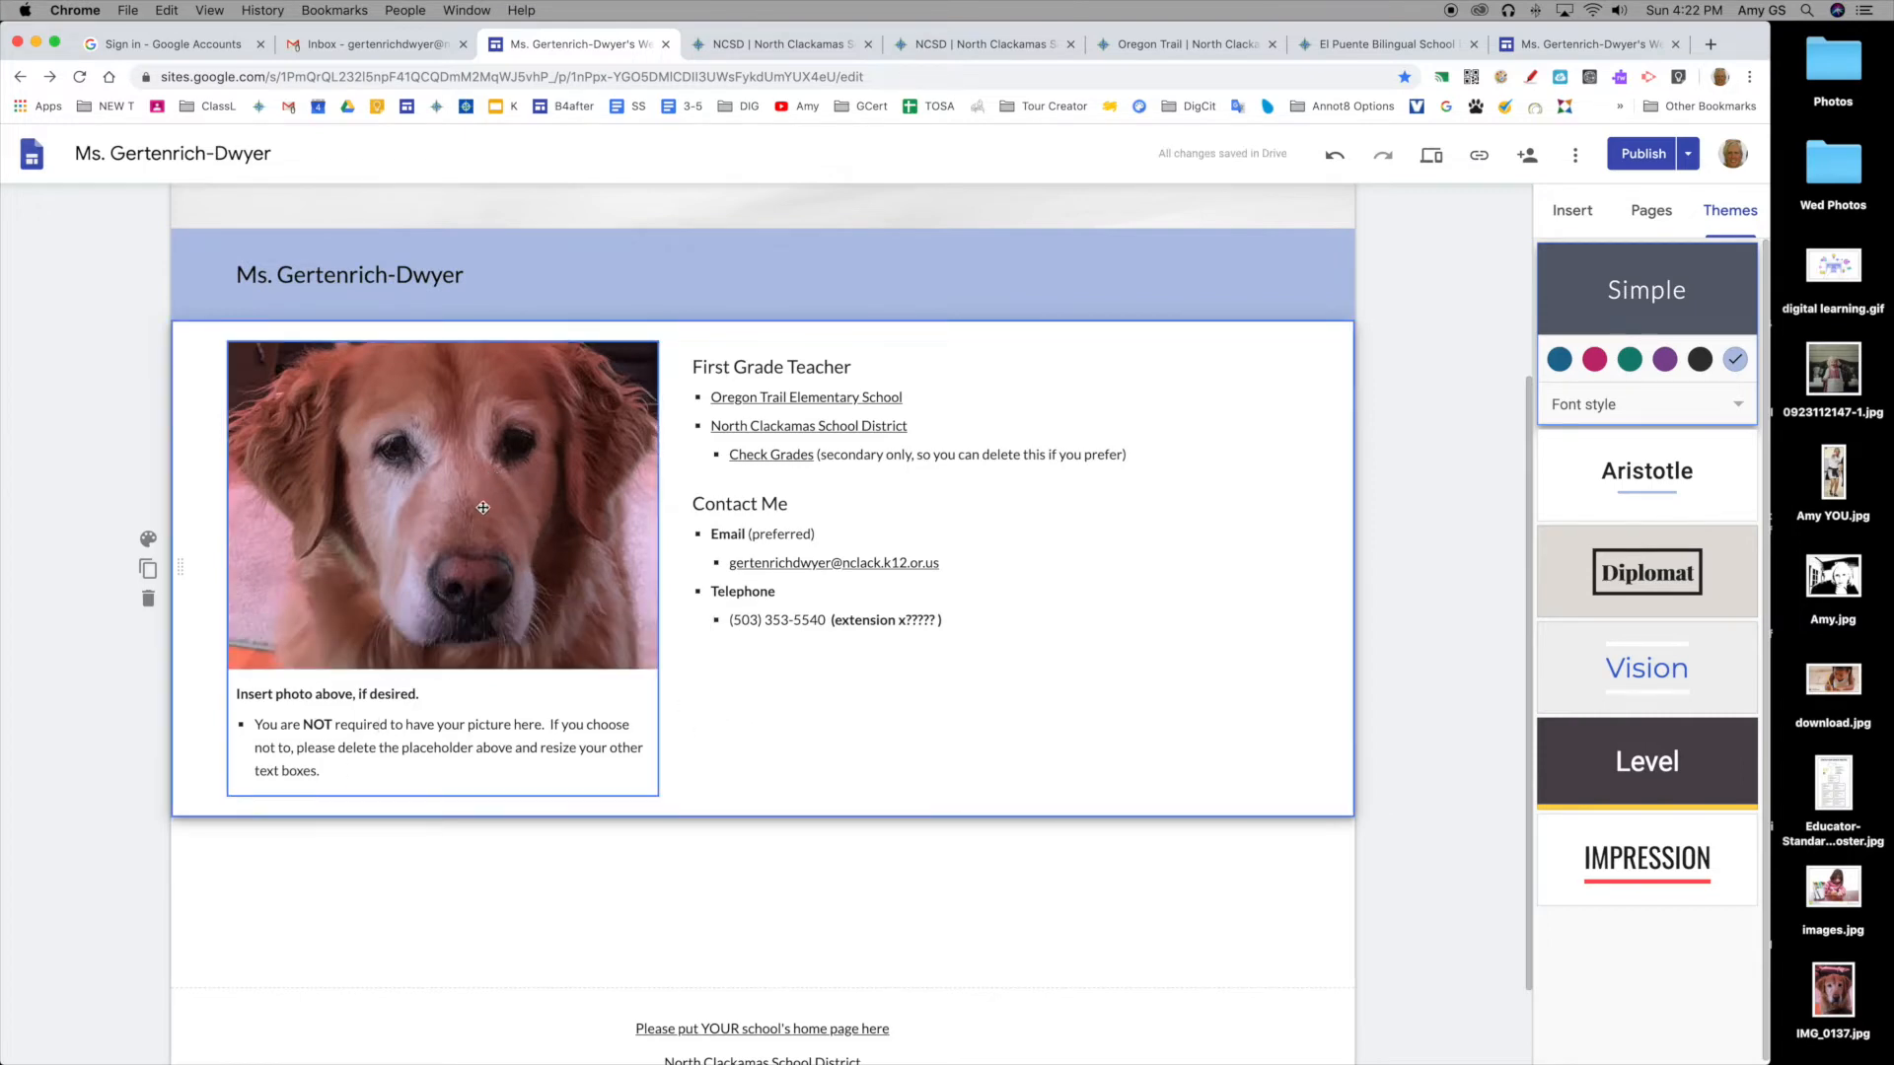
pyautogui.click(447, 690)
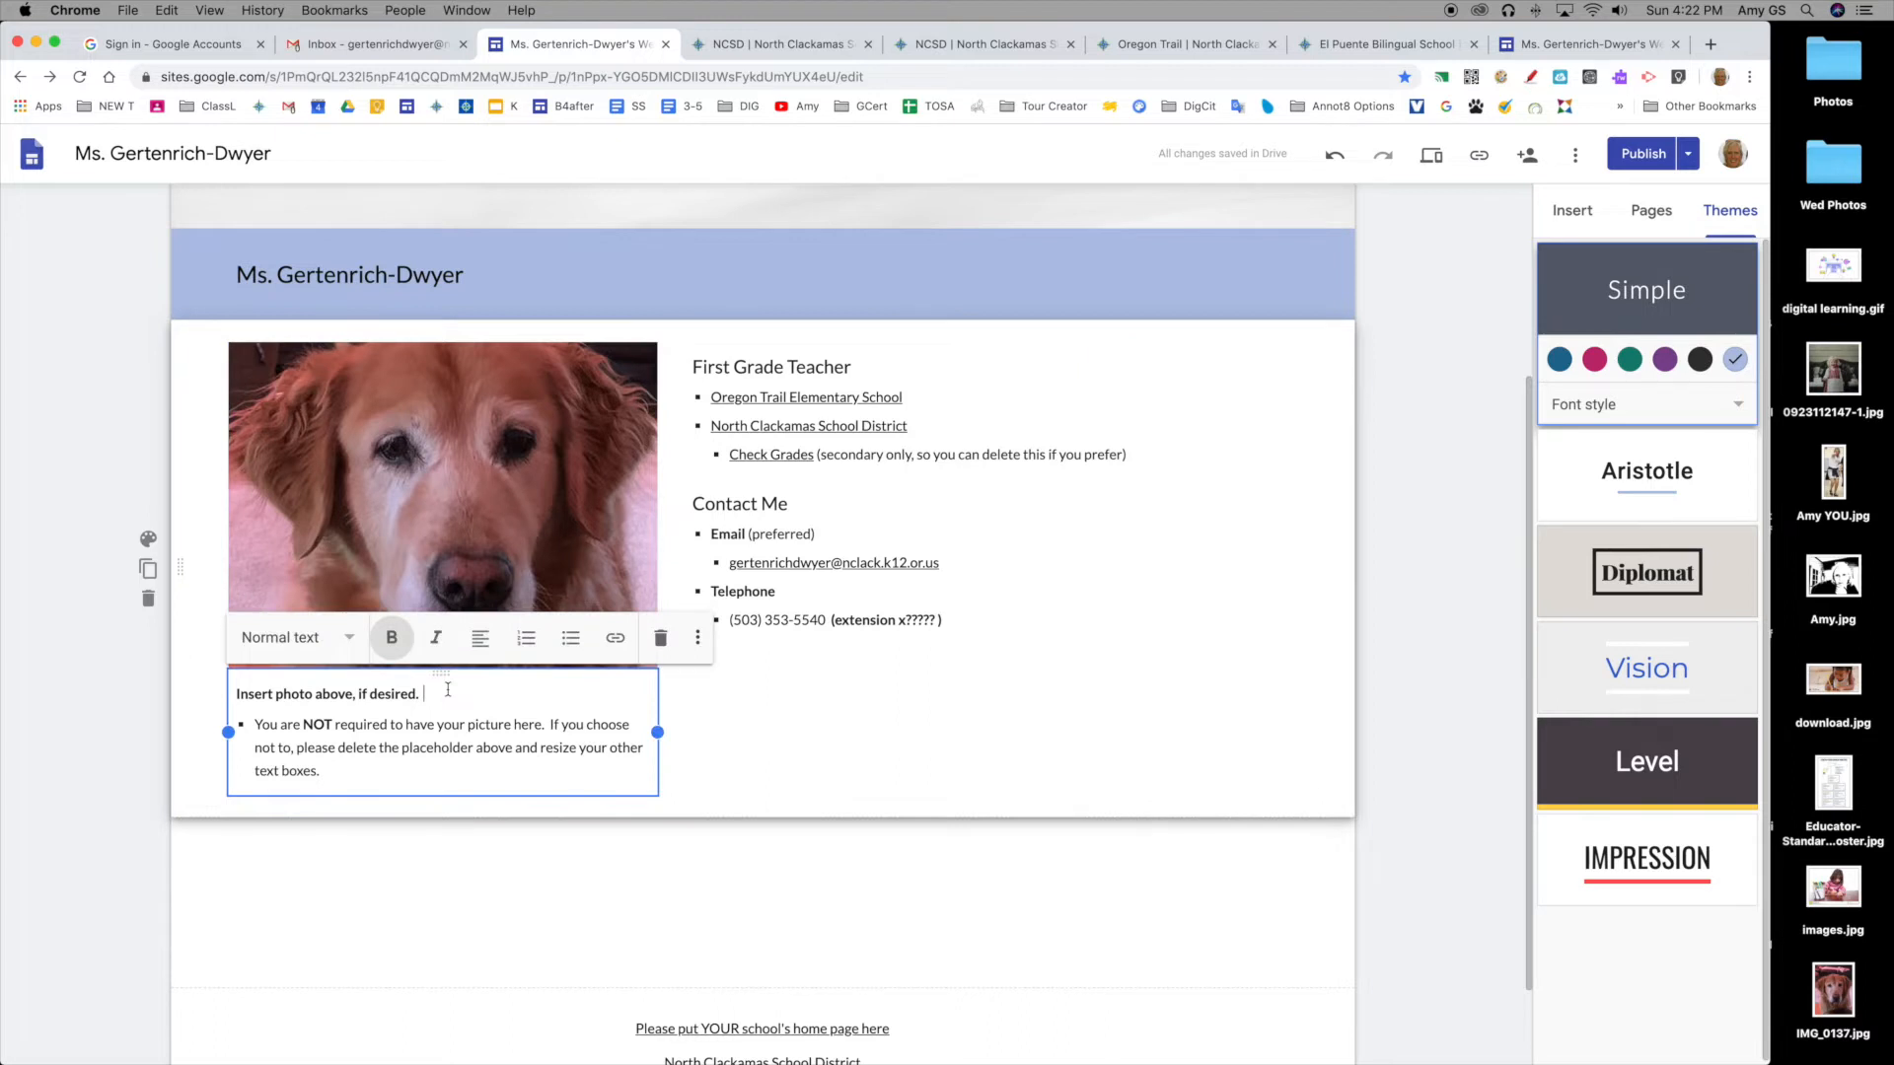
pyautogui.click(661, 638)
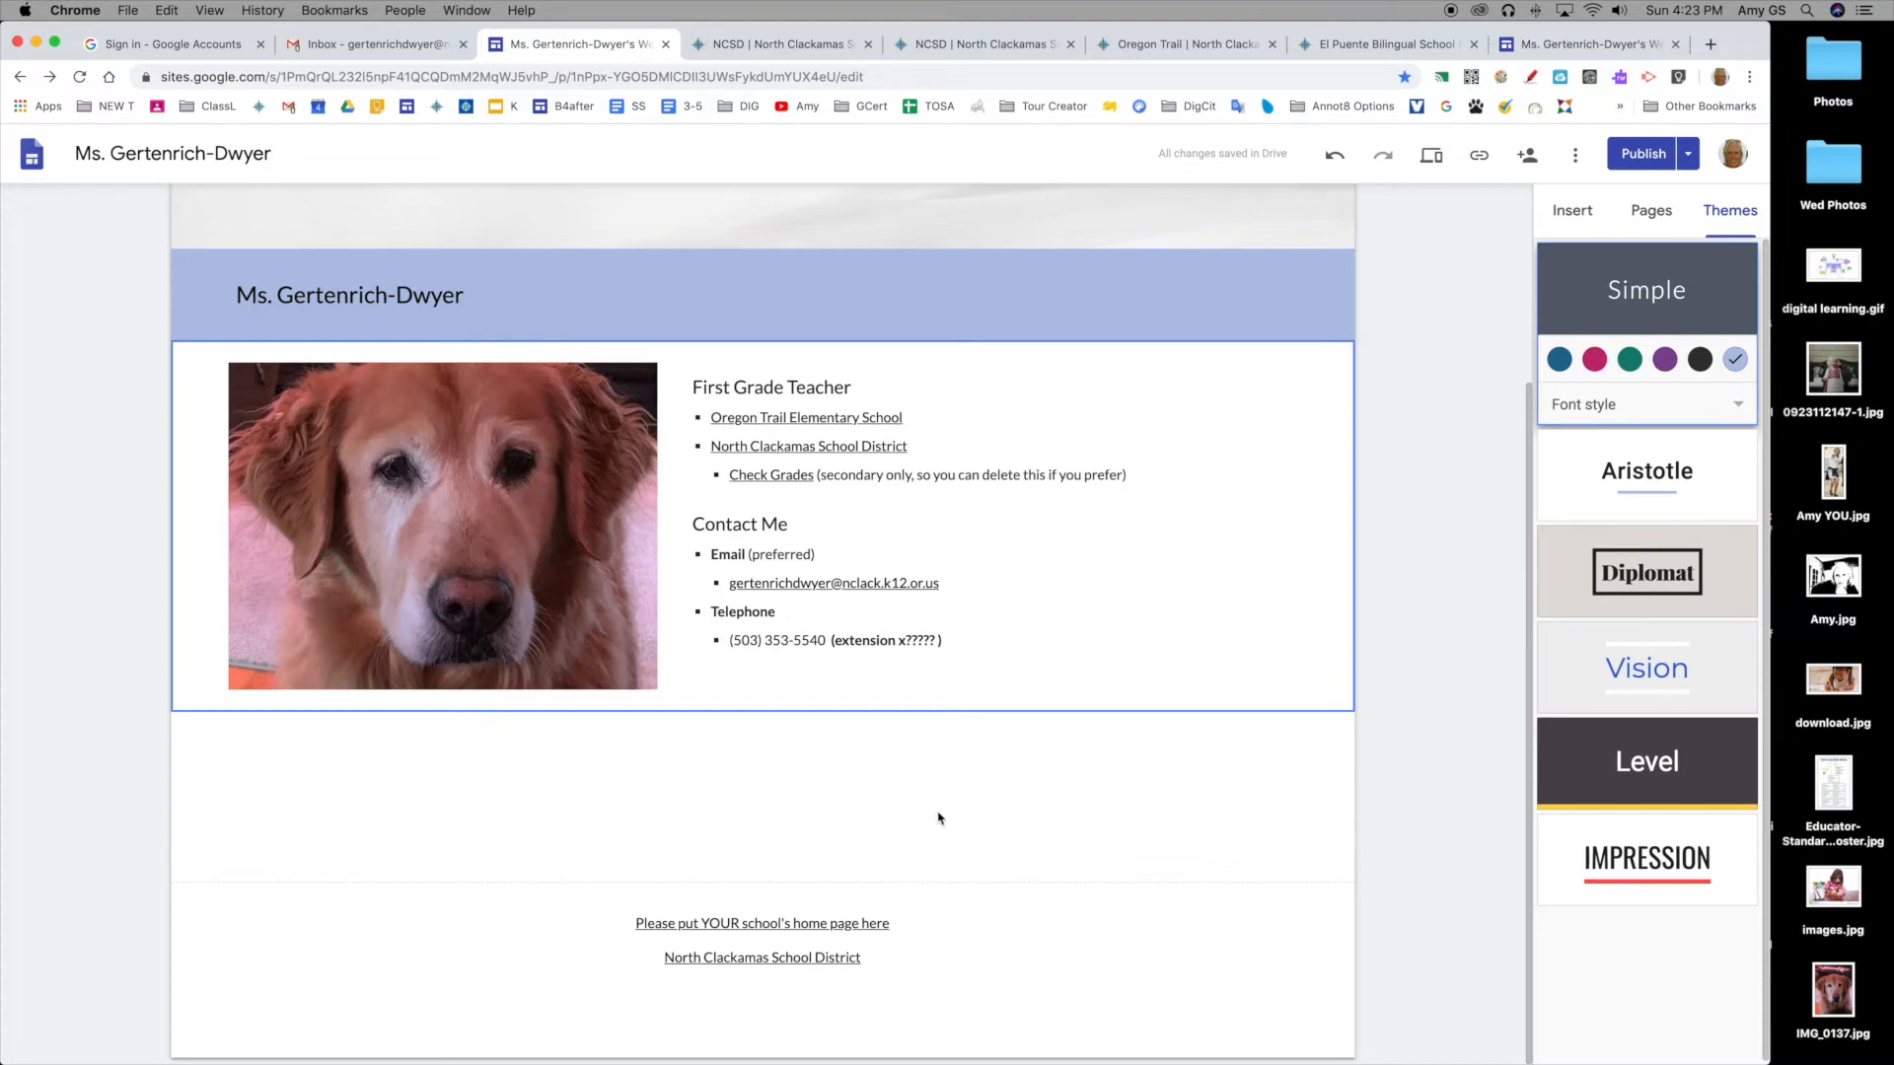
pyautogui.moveTo(782, 946)
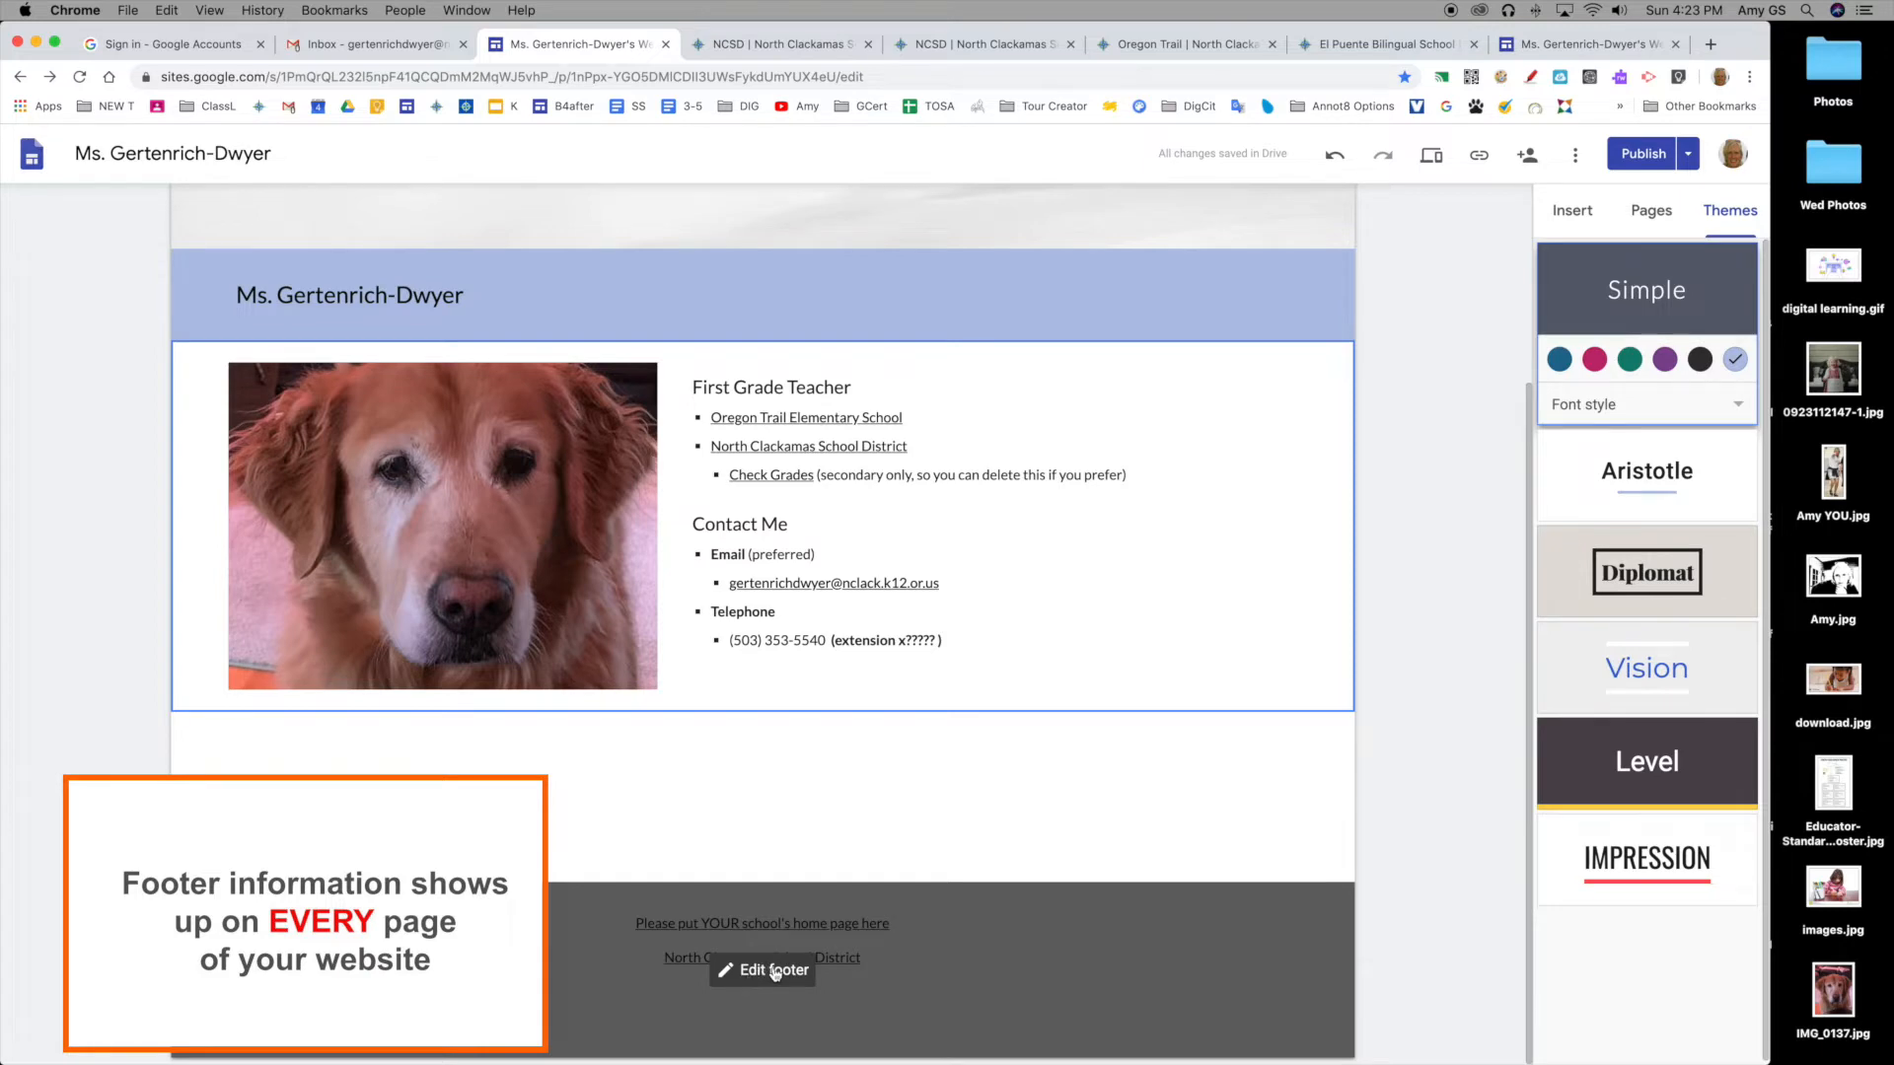
# Step: Copy the Oregon Trail Elementary School link from the page
pyautogui.click(767, 978)
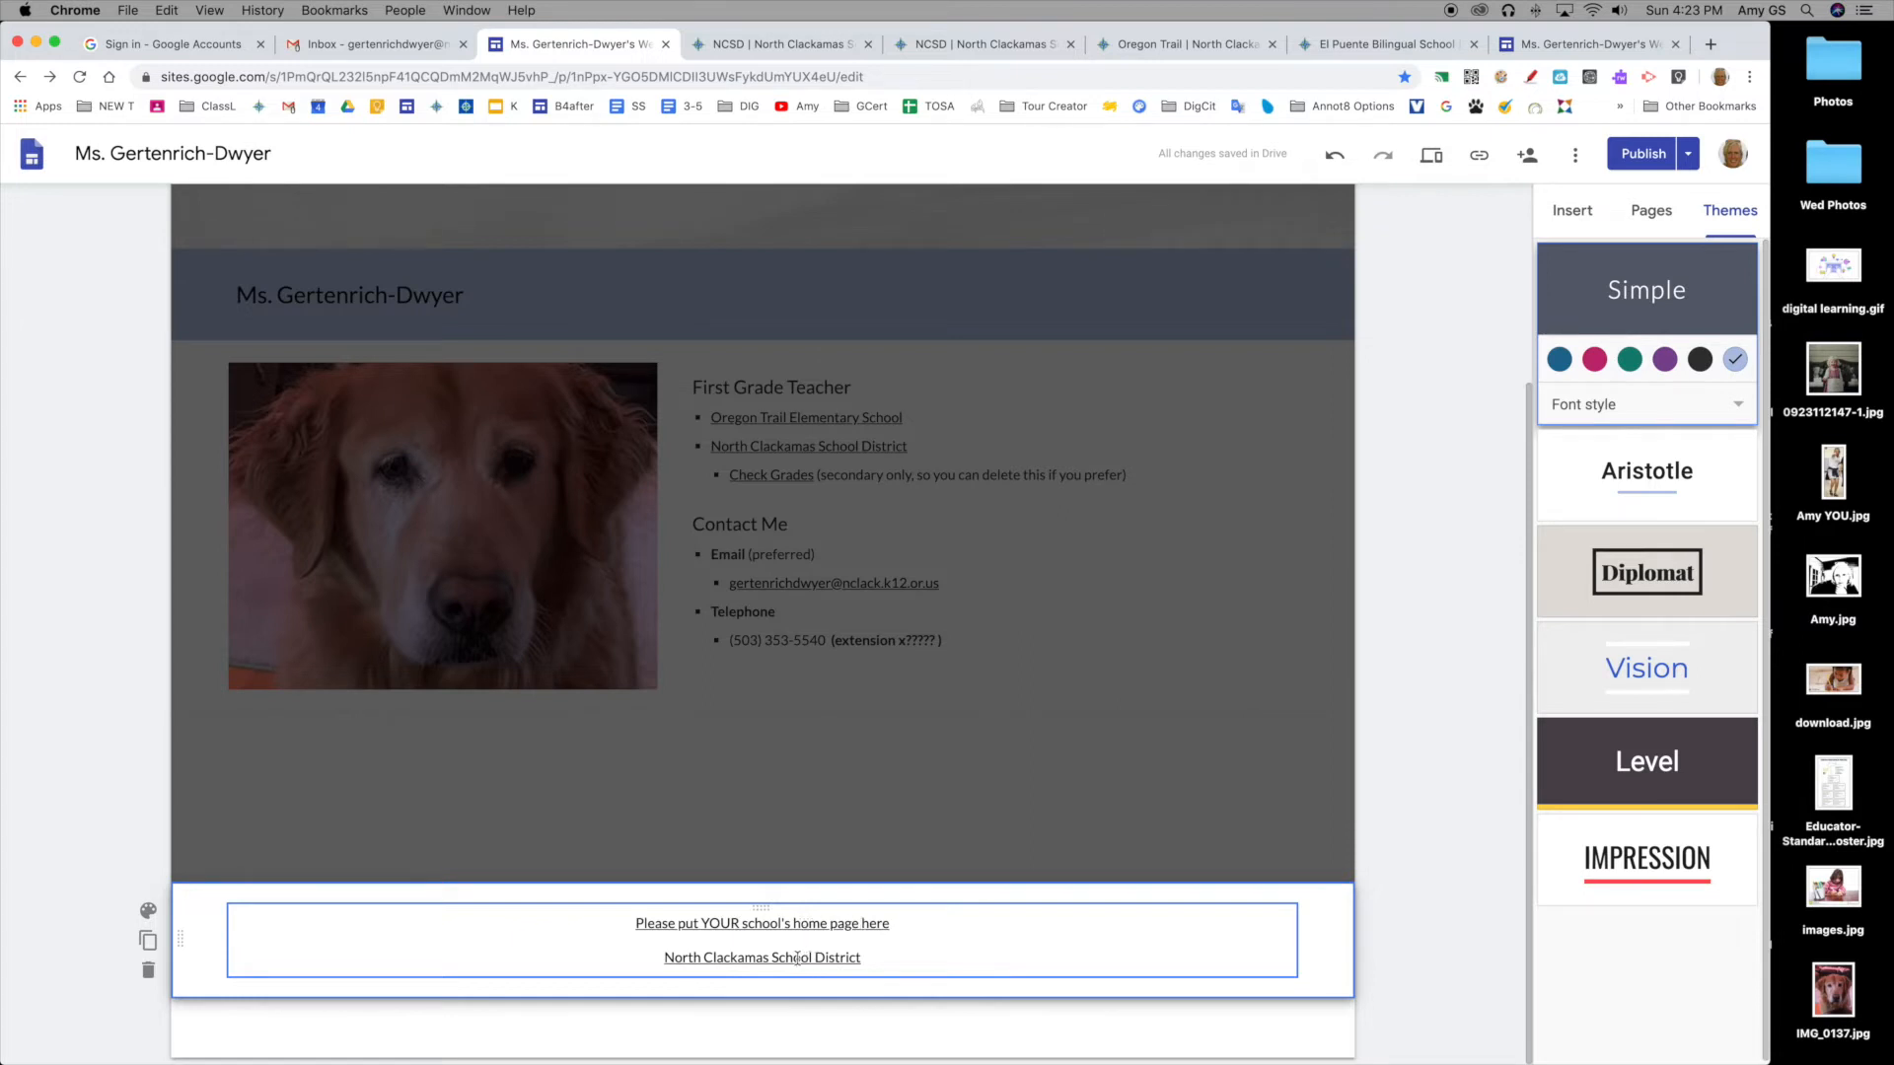
pyautogui.click(792, 1006)
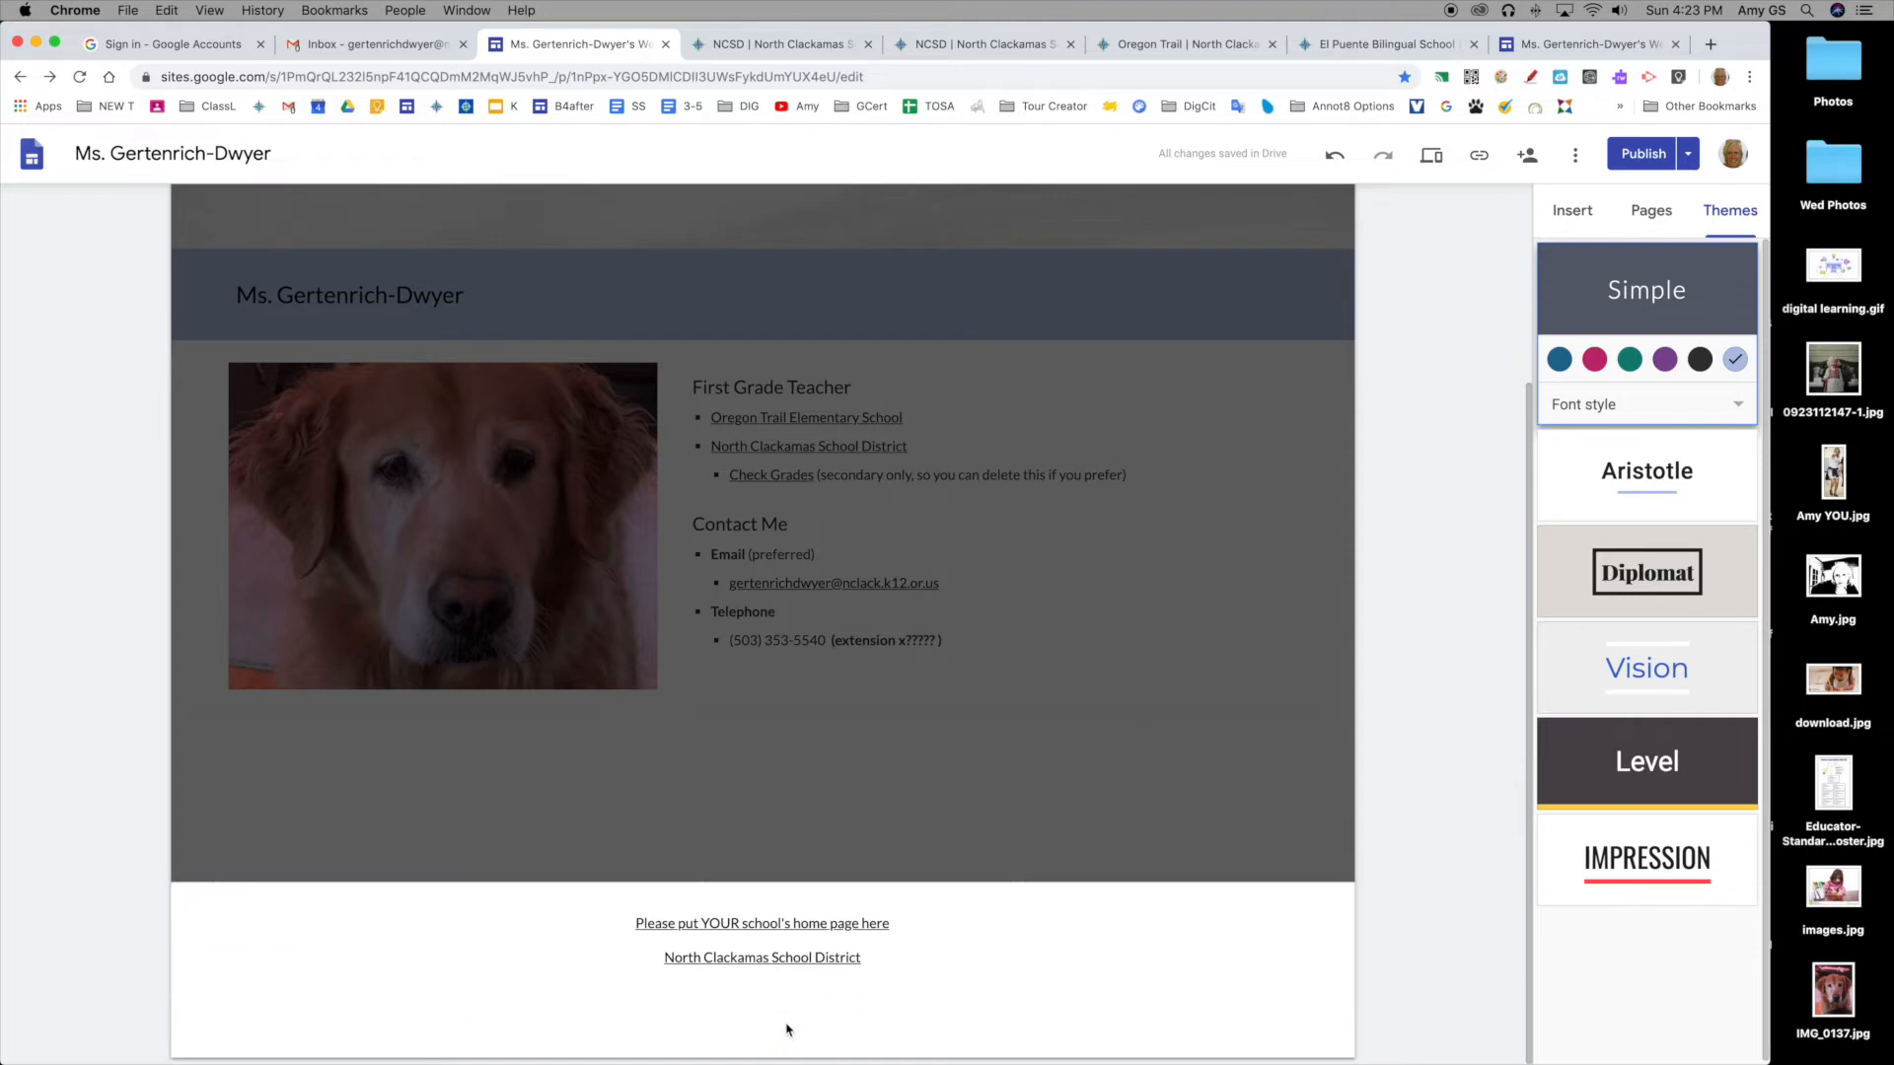
pyautogui.scroll(2, 927, 666)
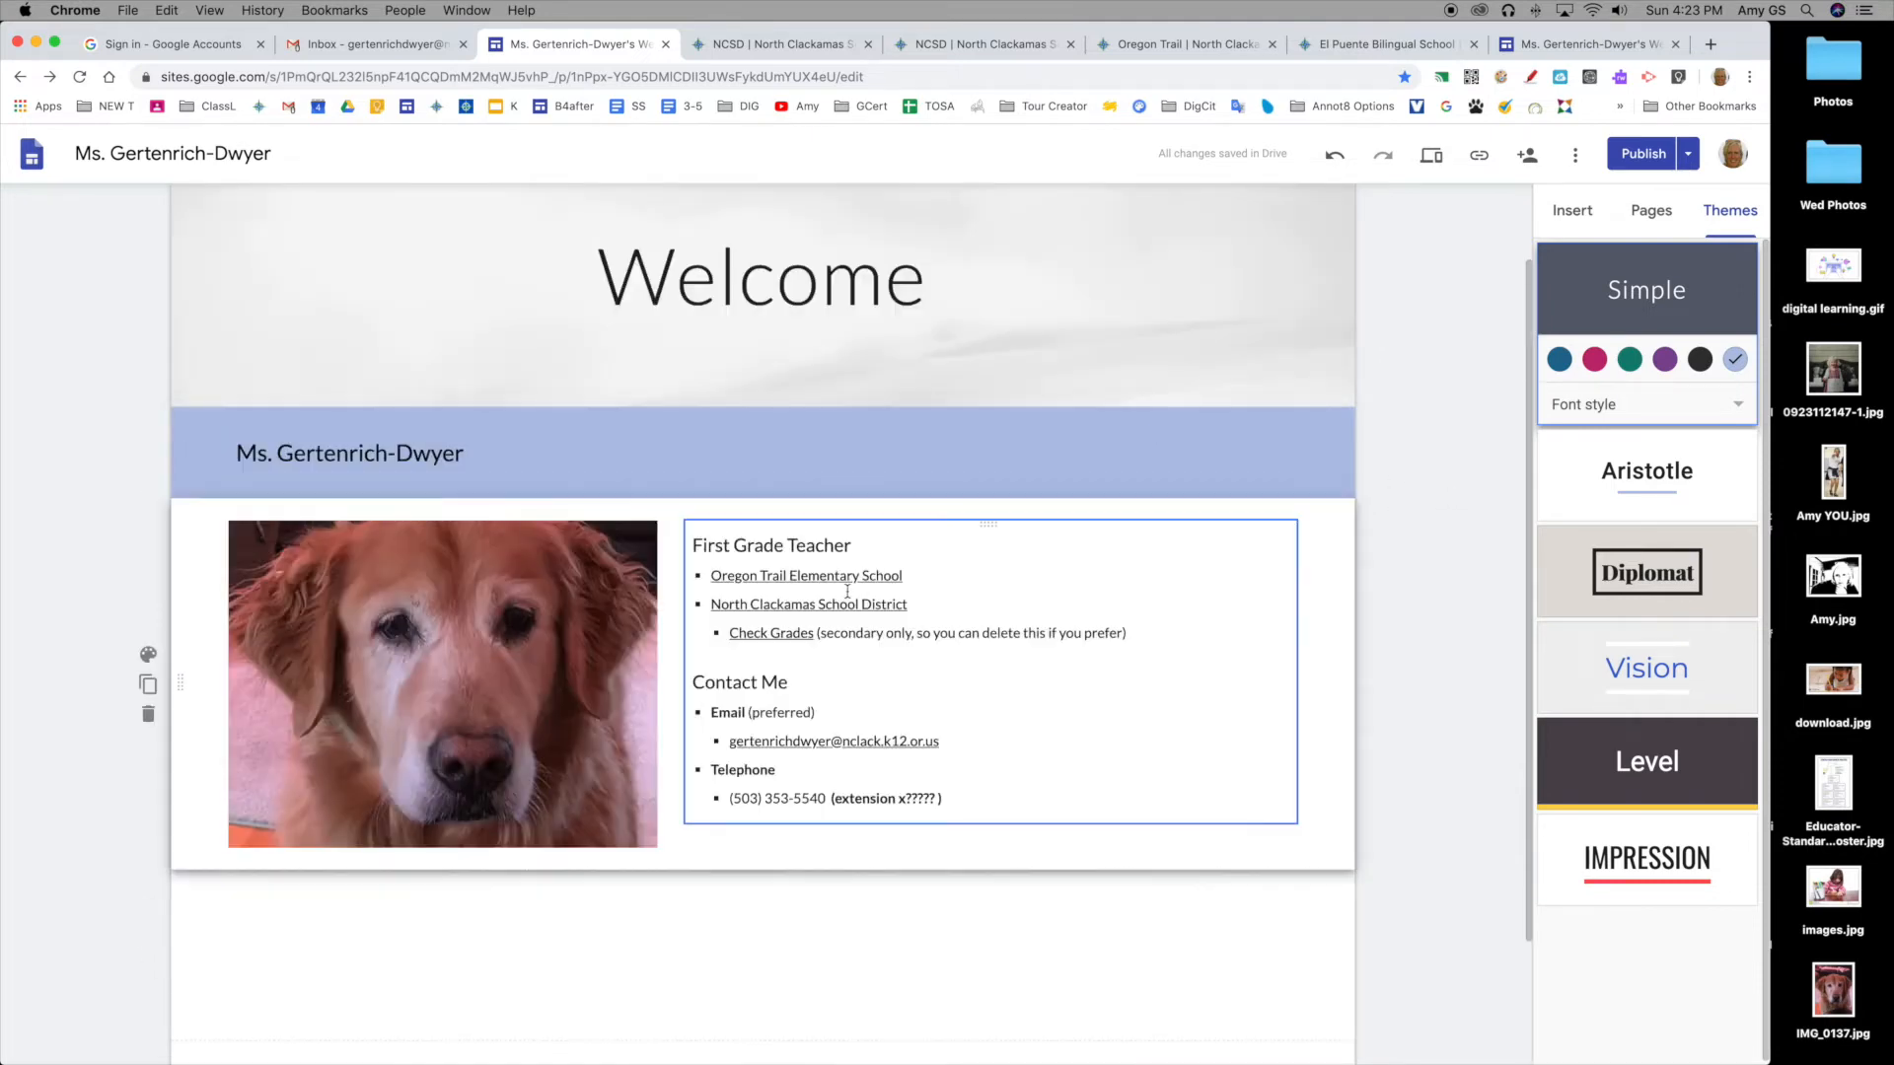
pyautogui.moveTo(907, 575); pyautogui.dragTo(695, 576)
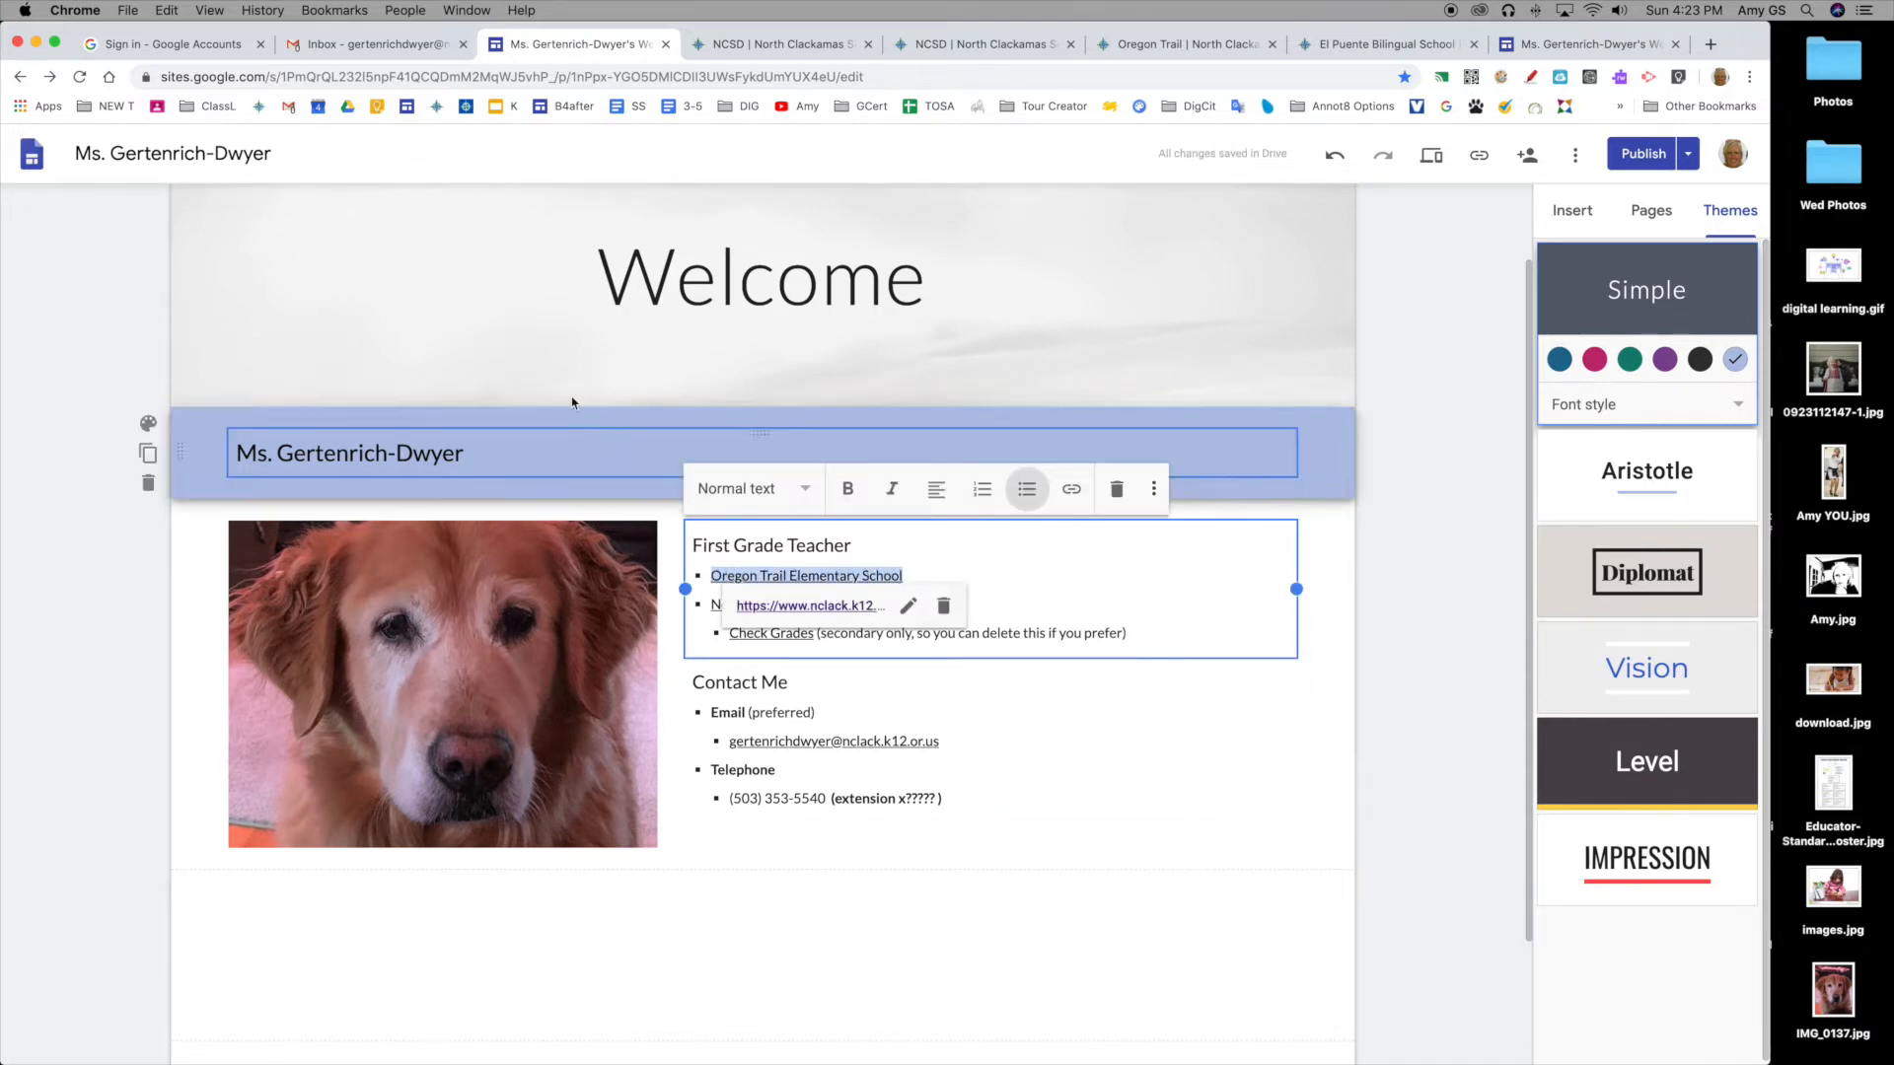
pyautogui.click(166, 10)
pyautogui.click(196, 99)
# Step: Replace the footer's placeholder line with the pasted school link and centre it
pyautogui.scroll(-2, 771, 417)
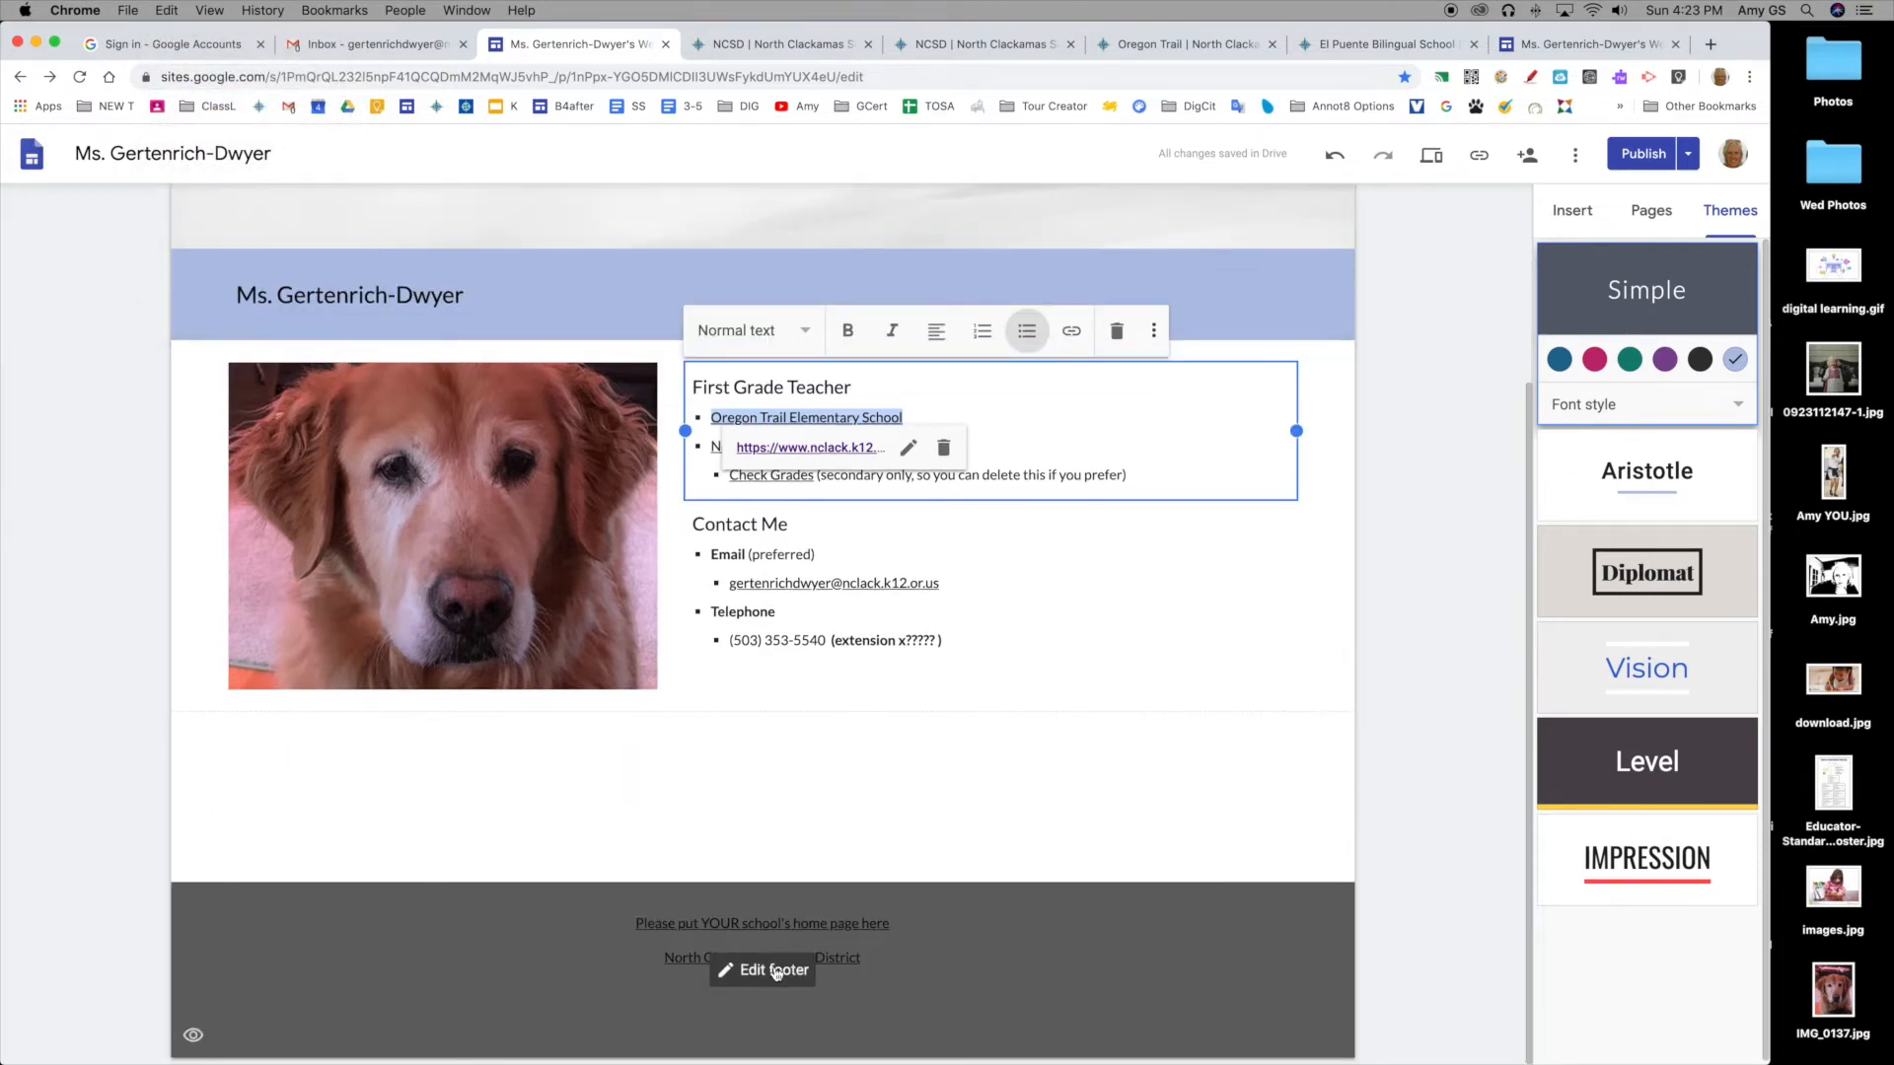
pyautogui.click(776, 971)
pyautogui.moveTo(891, 925); pyautogui.dragTo(629, 925)
pyautogui.press('super+v')
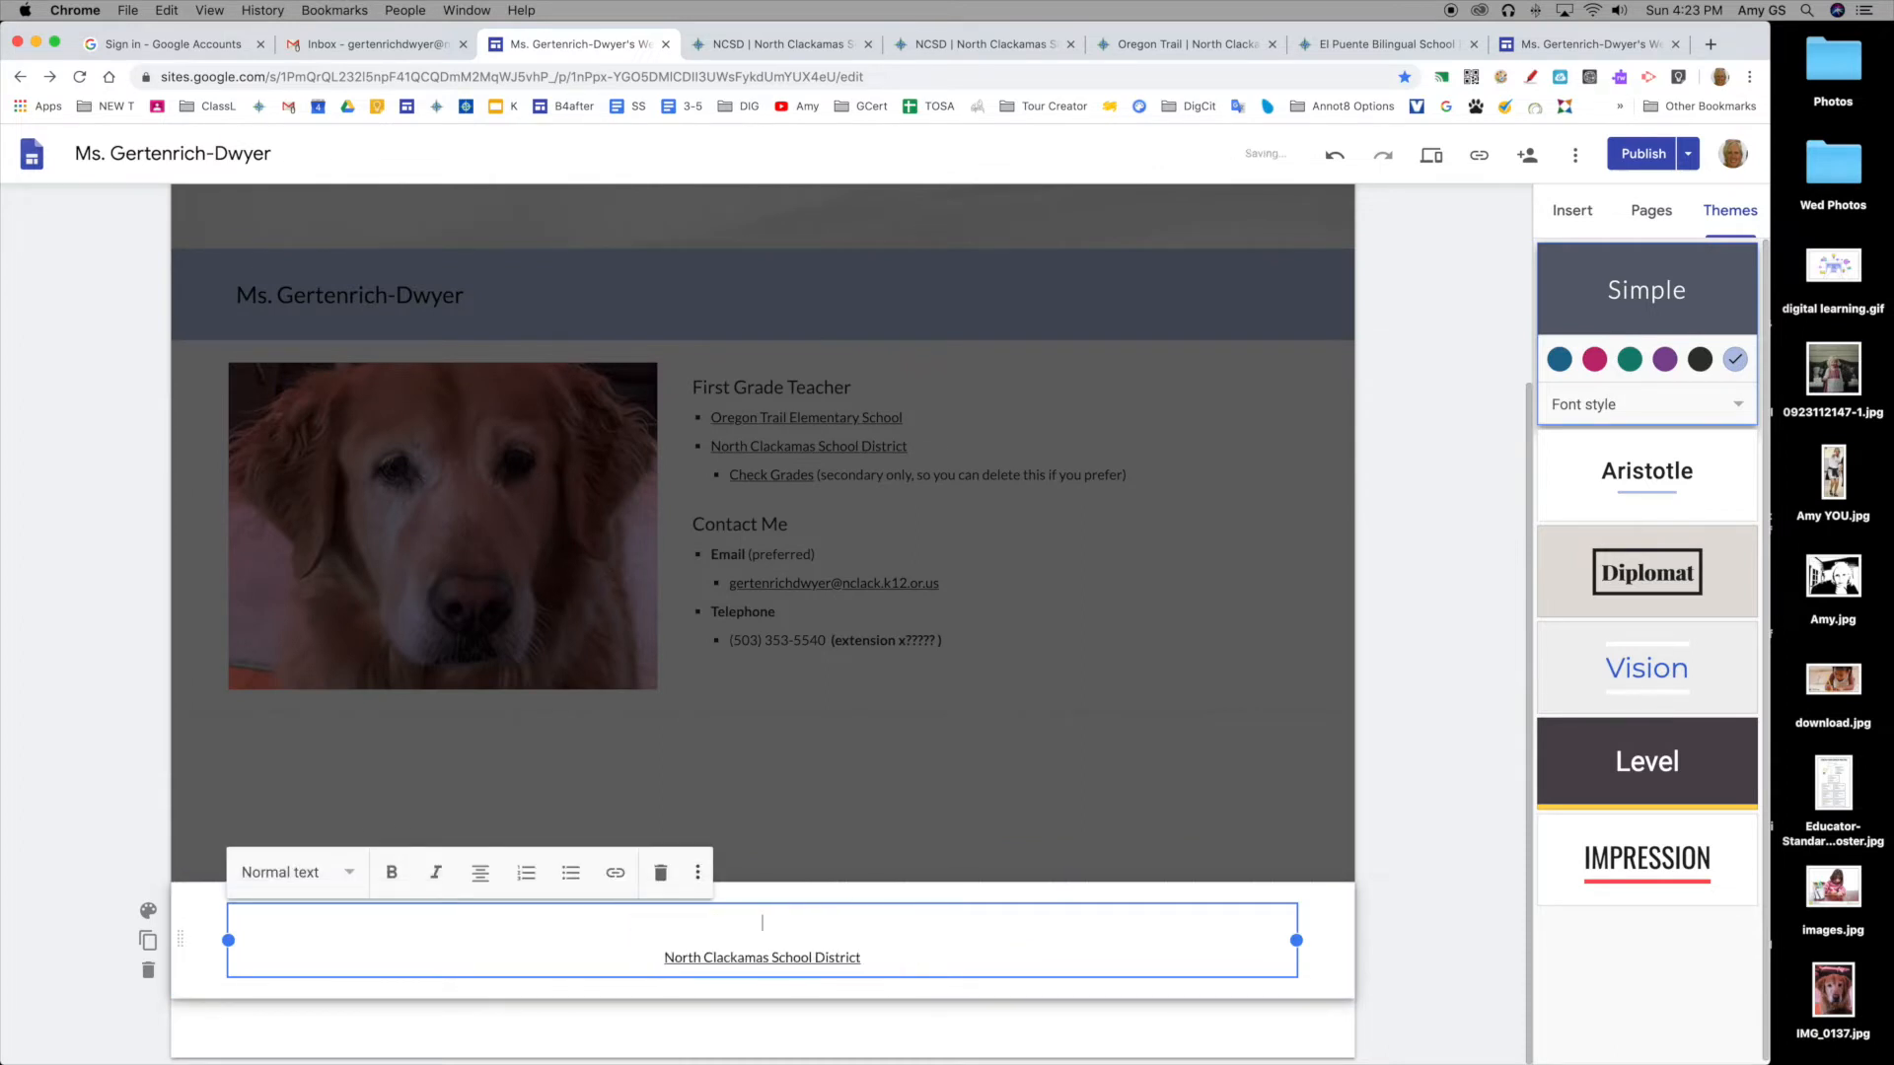
pyautogui.click(167, 10)
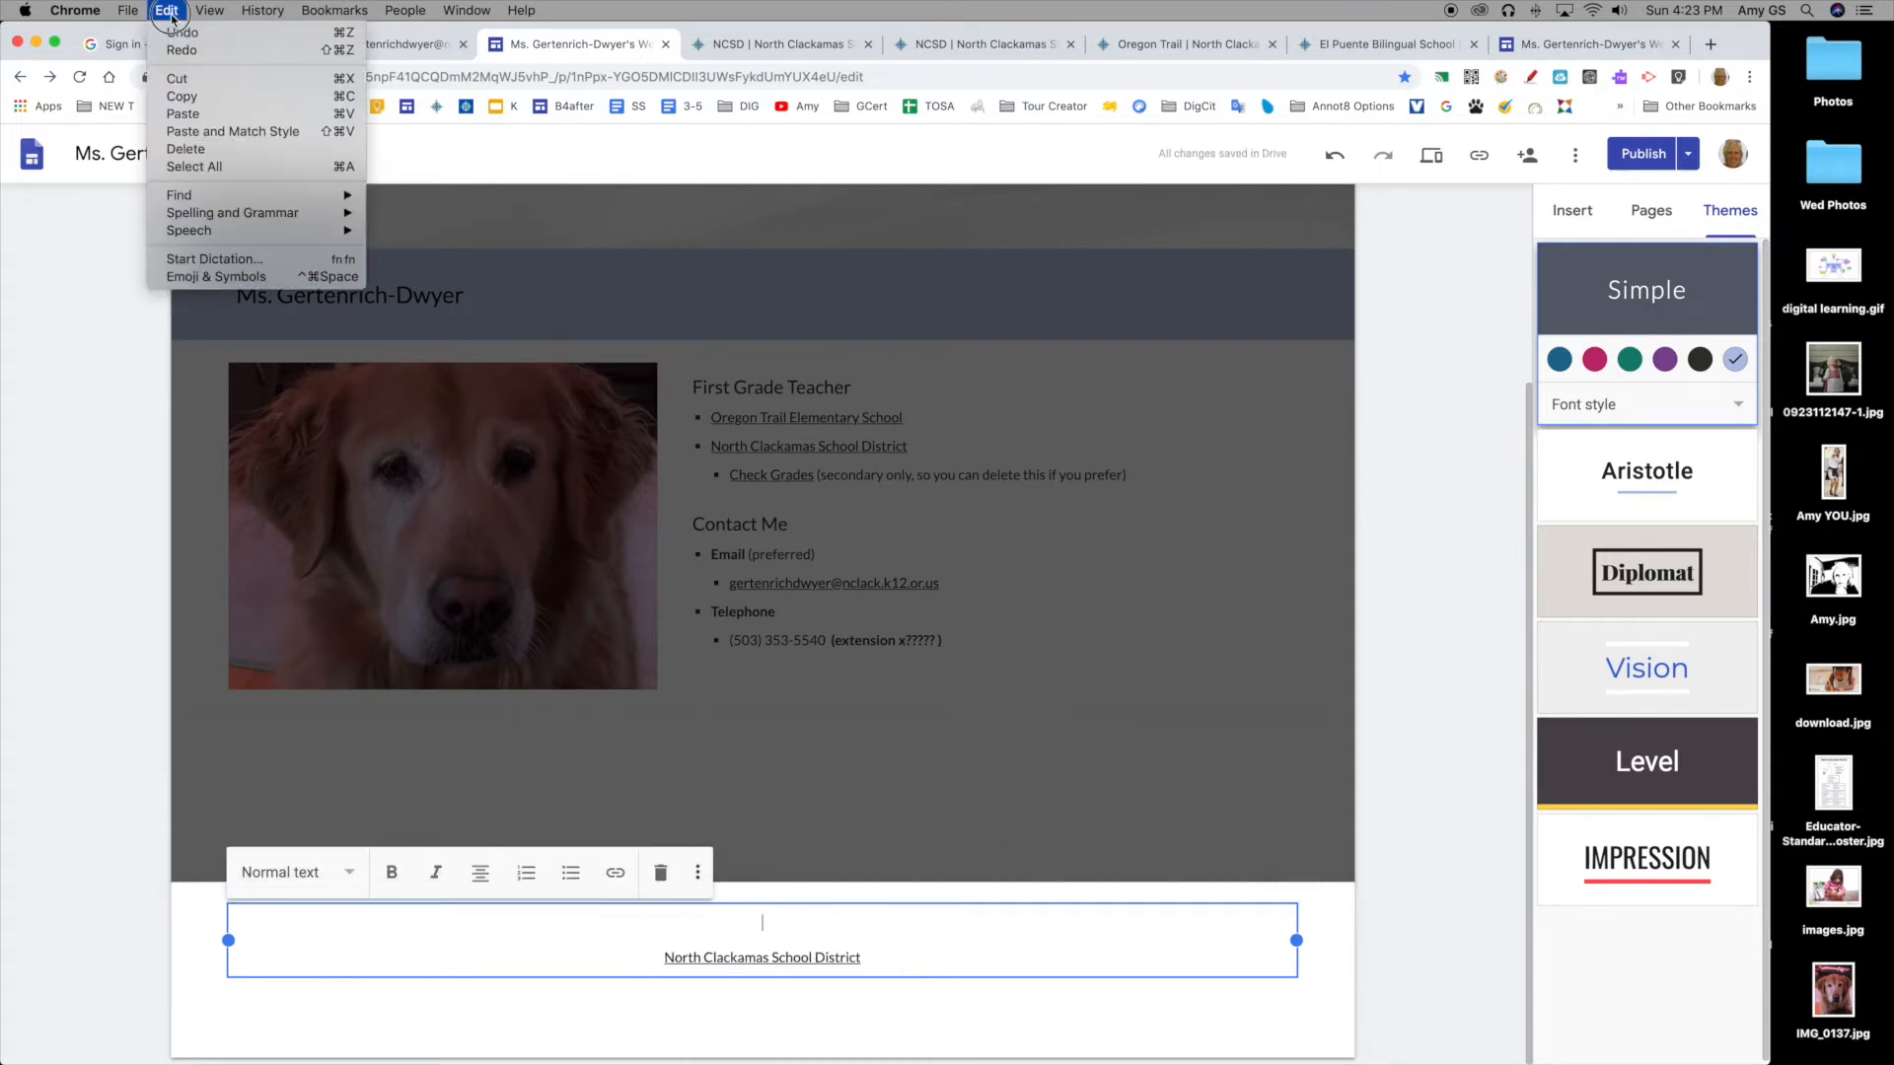
pyautogui.click(217, 116)
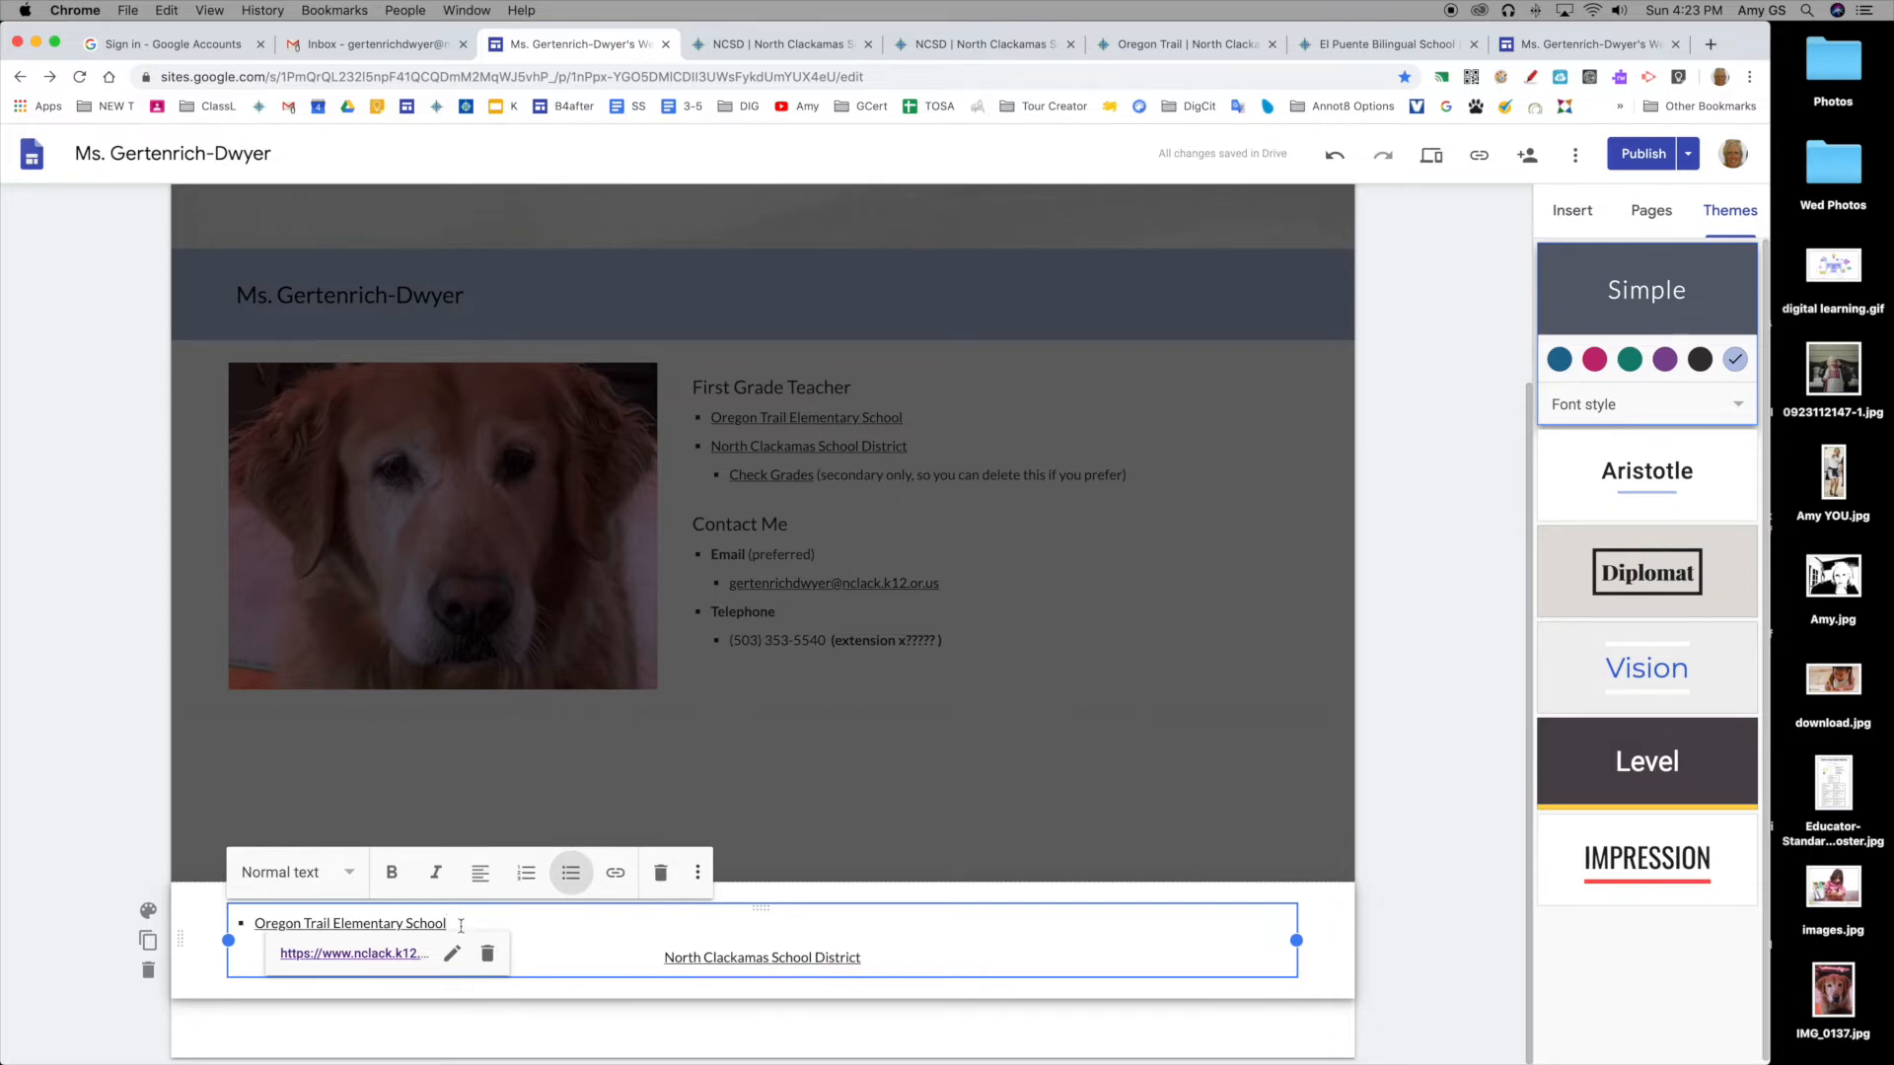
pyautogui.click(480, 871)
pyautogui.click(479, 917)
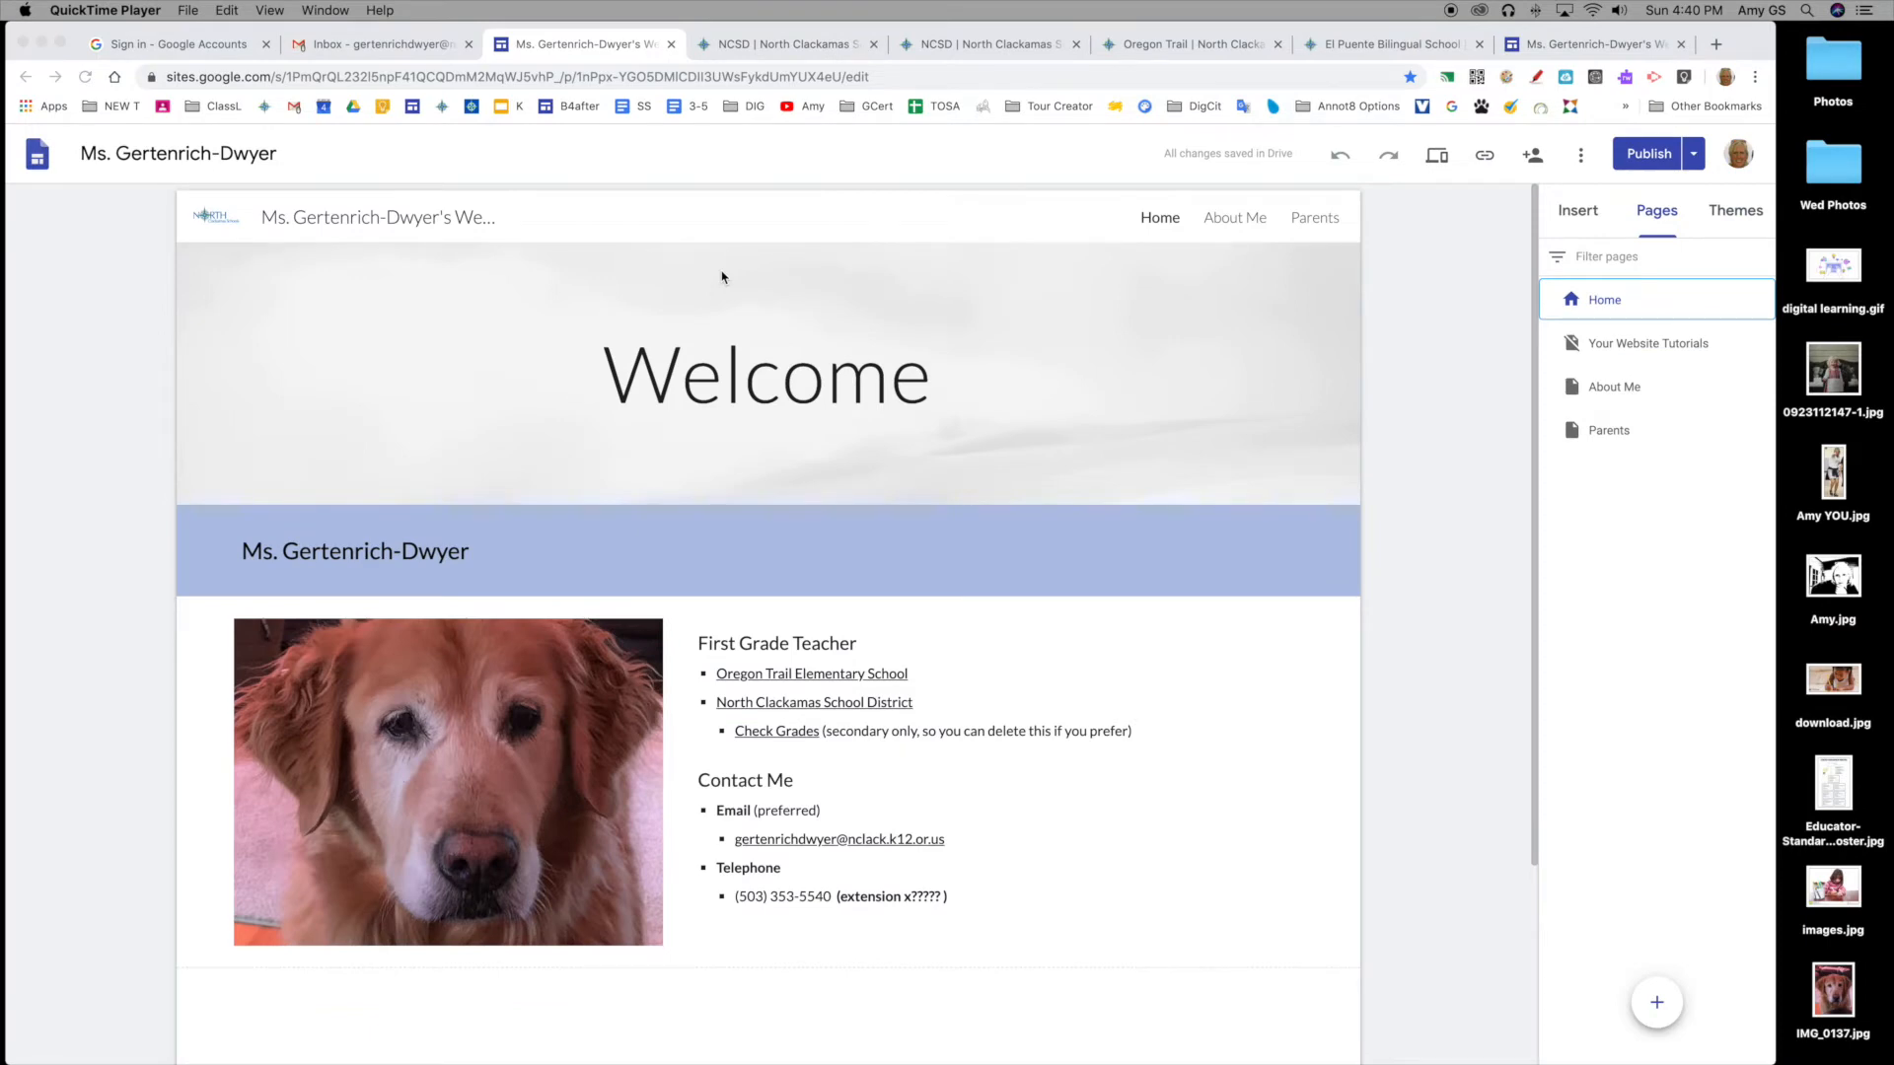
# Step: Start replacing the Welcome banner's background via Change image > Select image
pyautogui.click(721, 278)
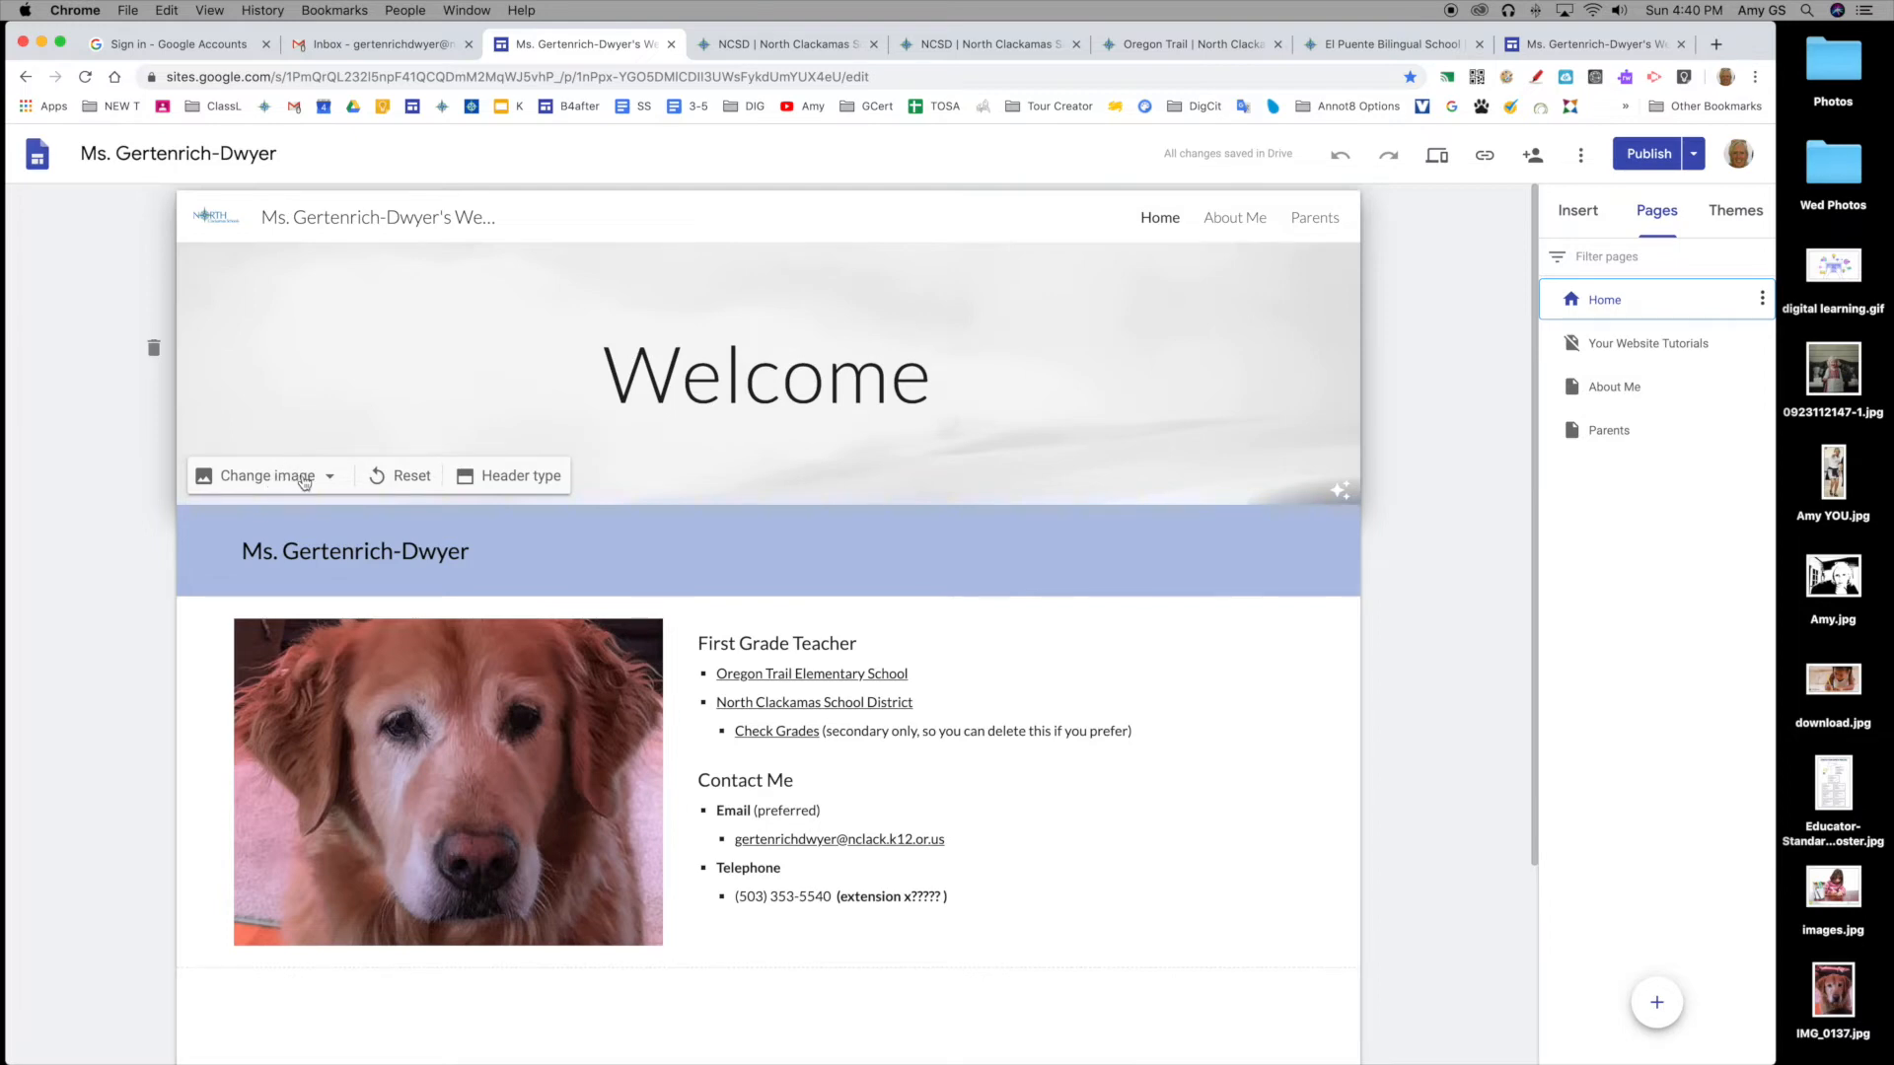
pyautogui.click(302, 480)
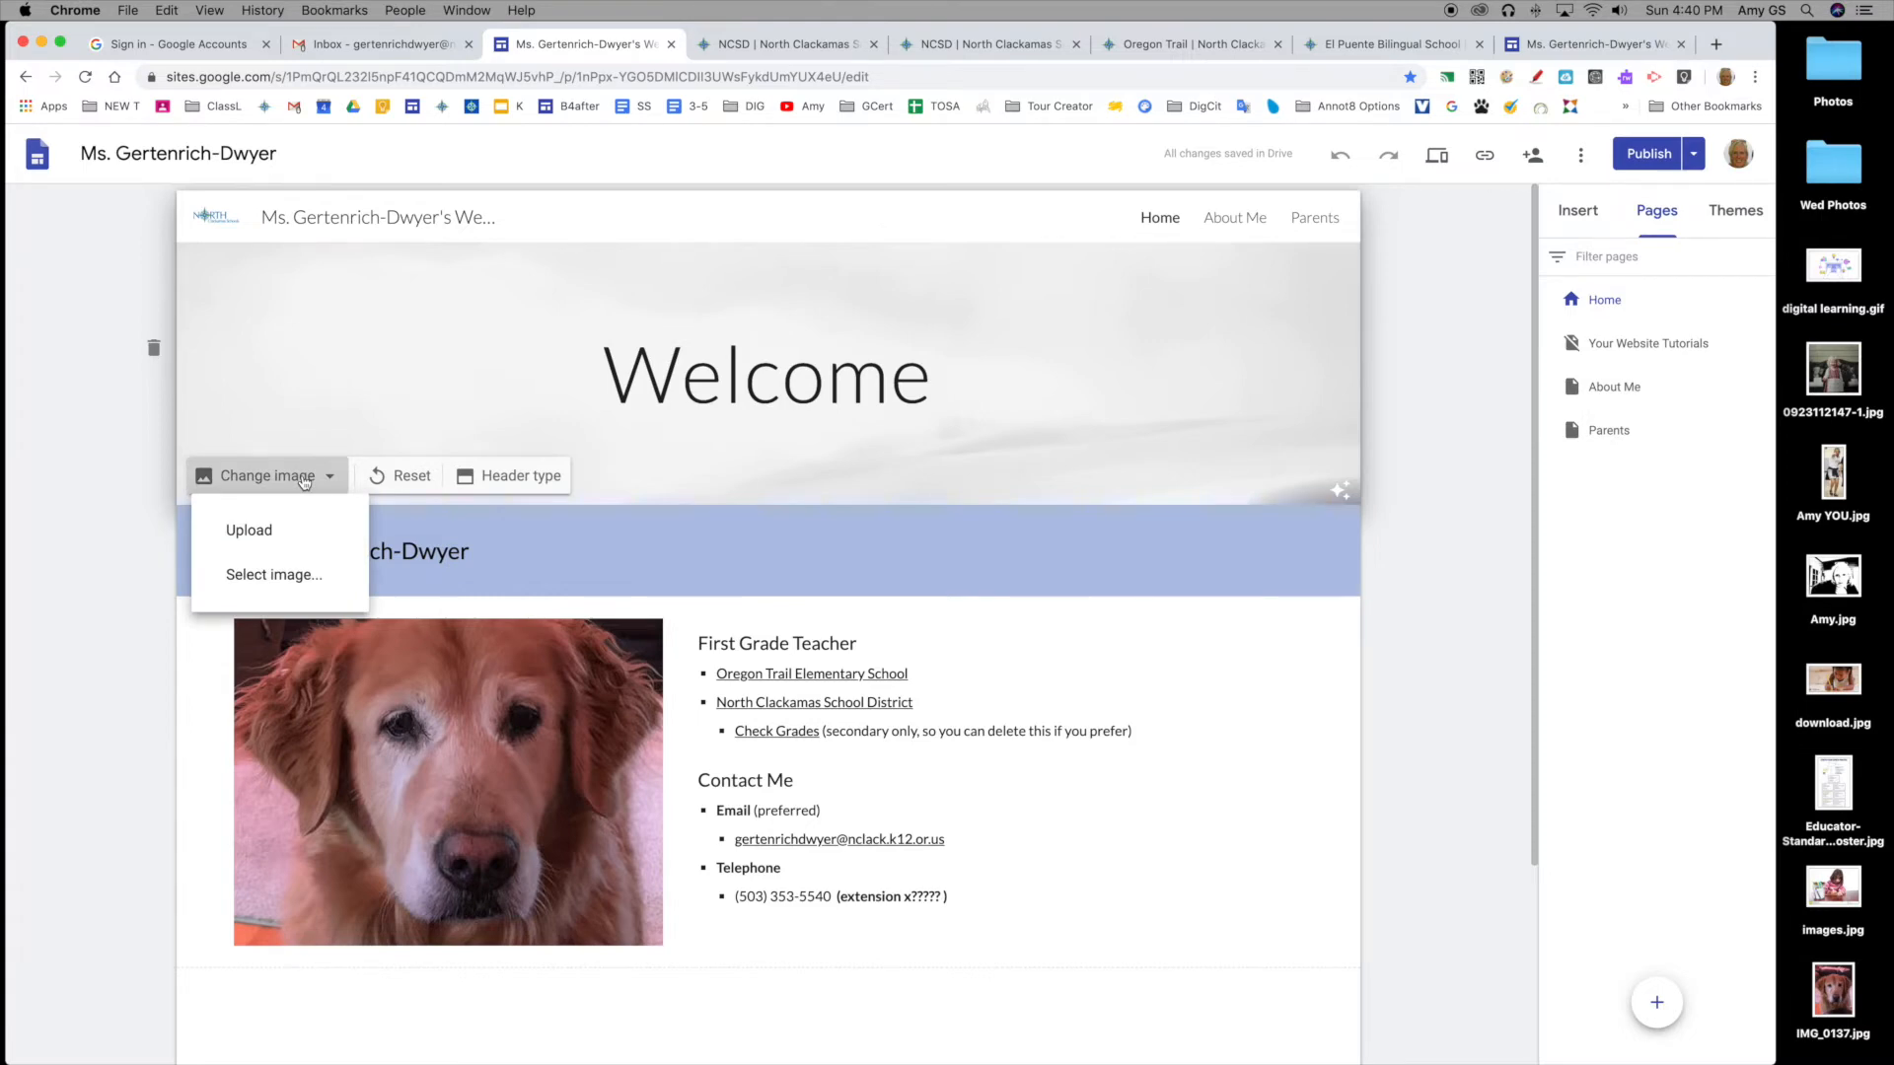
pyautogui.click(305, 580)
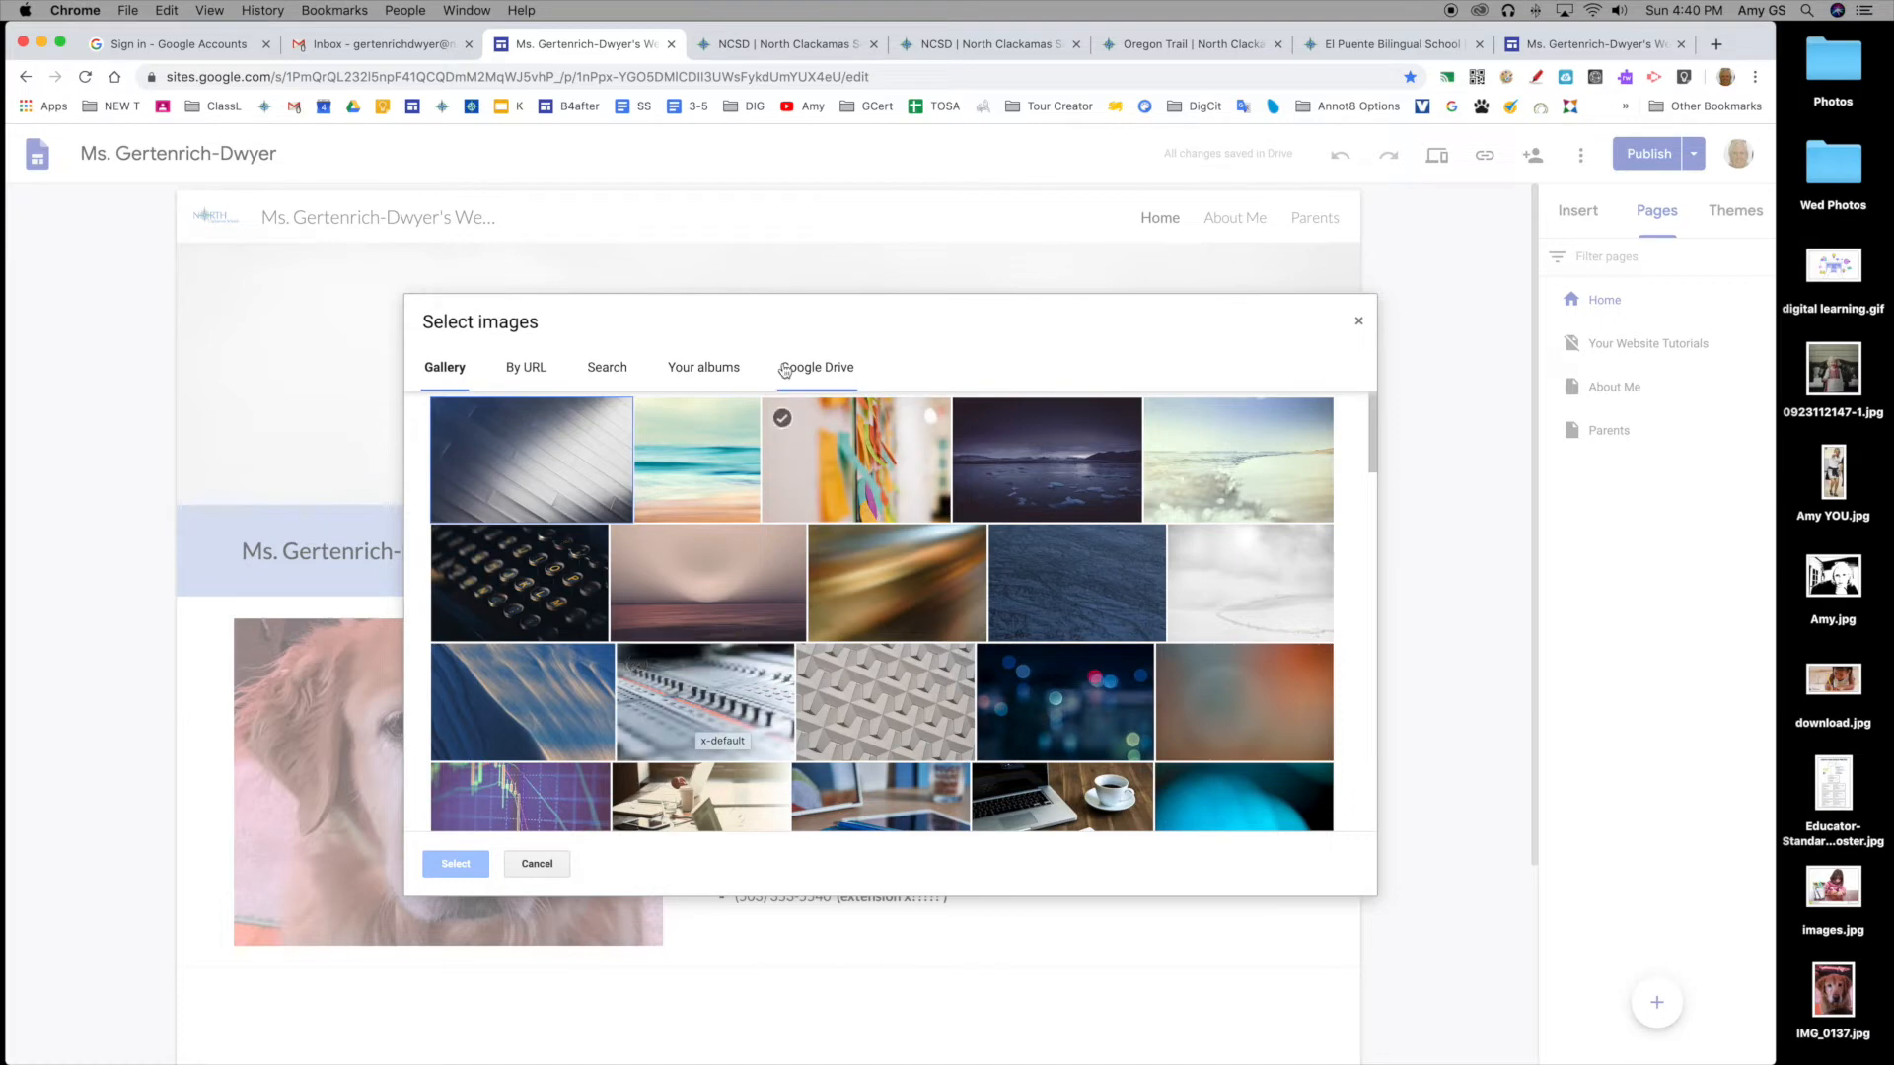
# Step: Search Drive for 'banners' and use ore_trail.png from School Banners for New Google Sites as the header
pyautogui.click(829, 374)
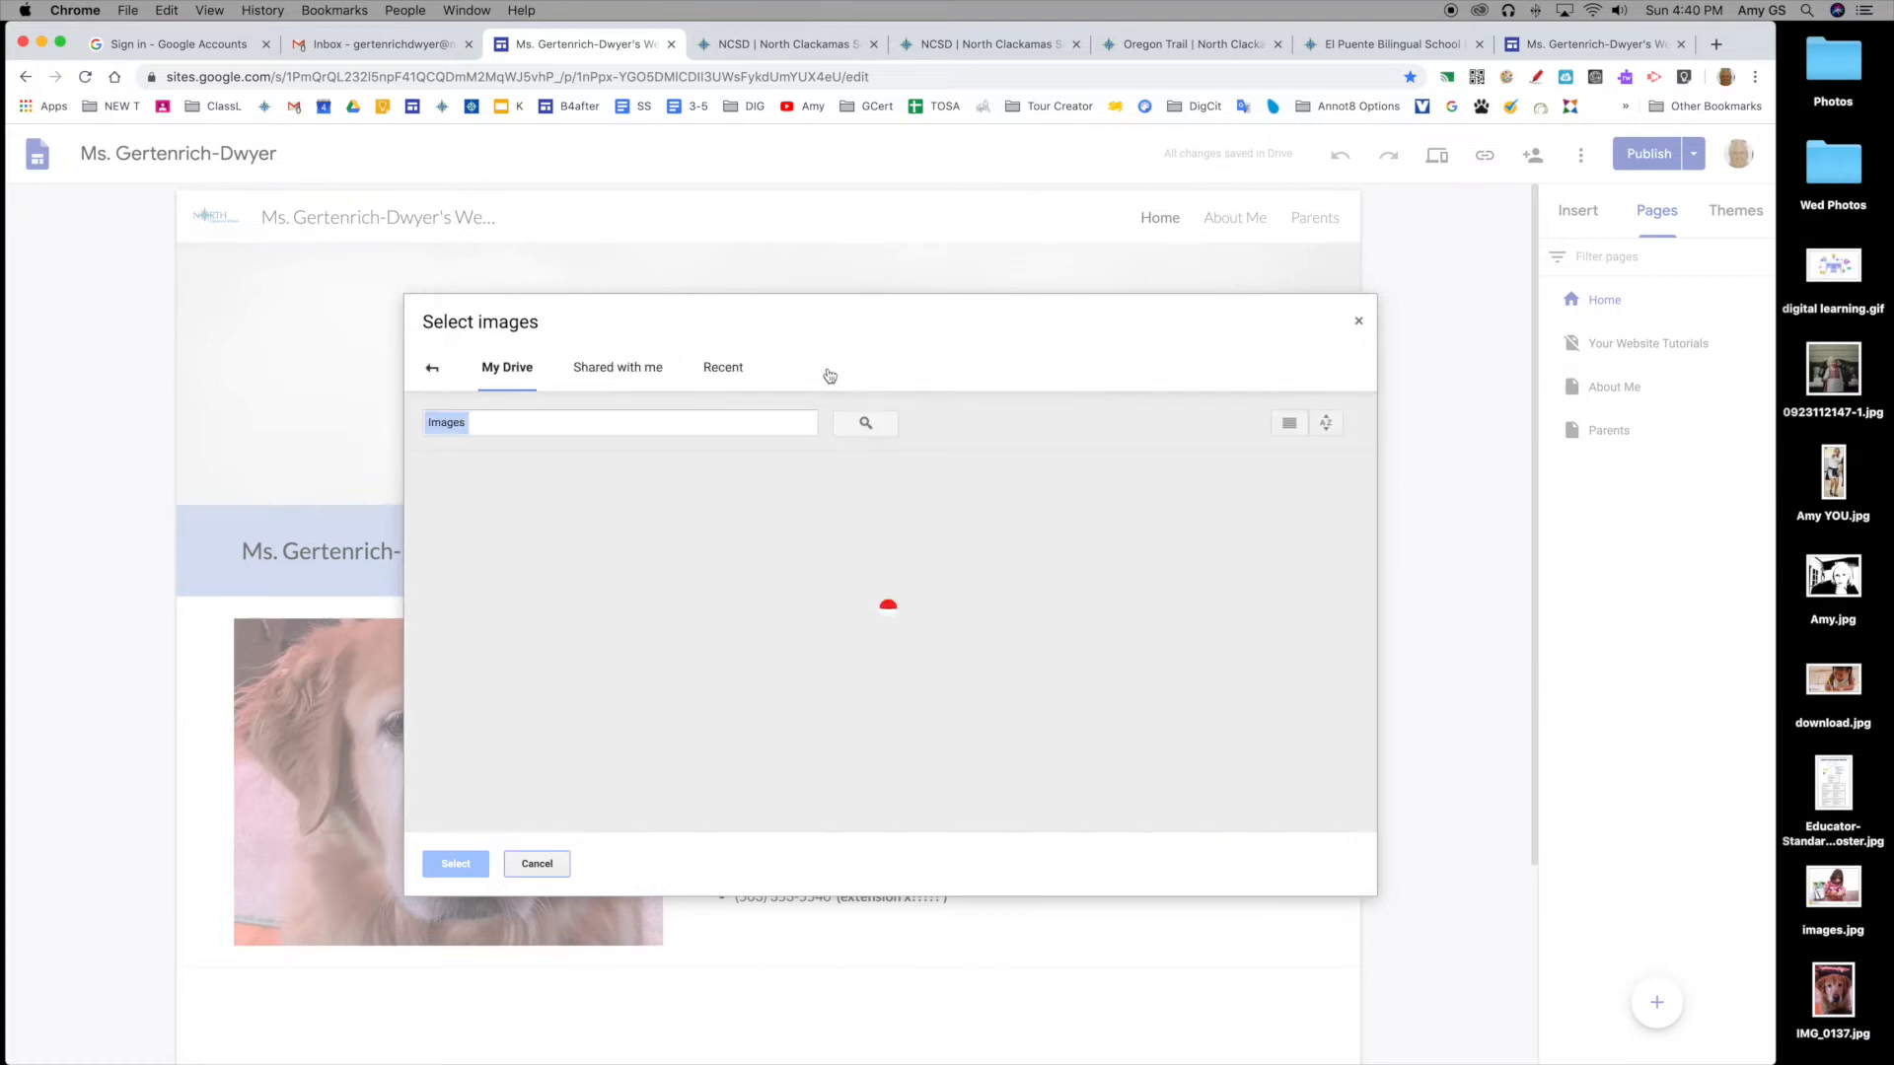
pyautogui.click(718, 427)
pyautogui.write('bann')
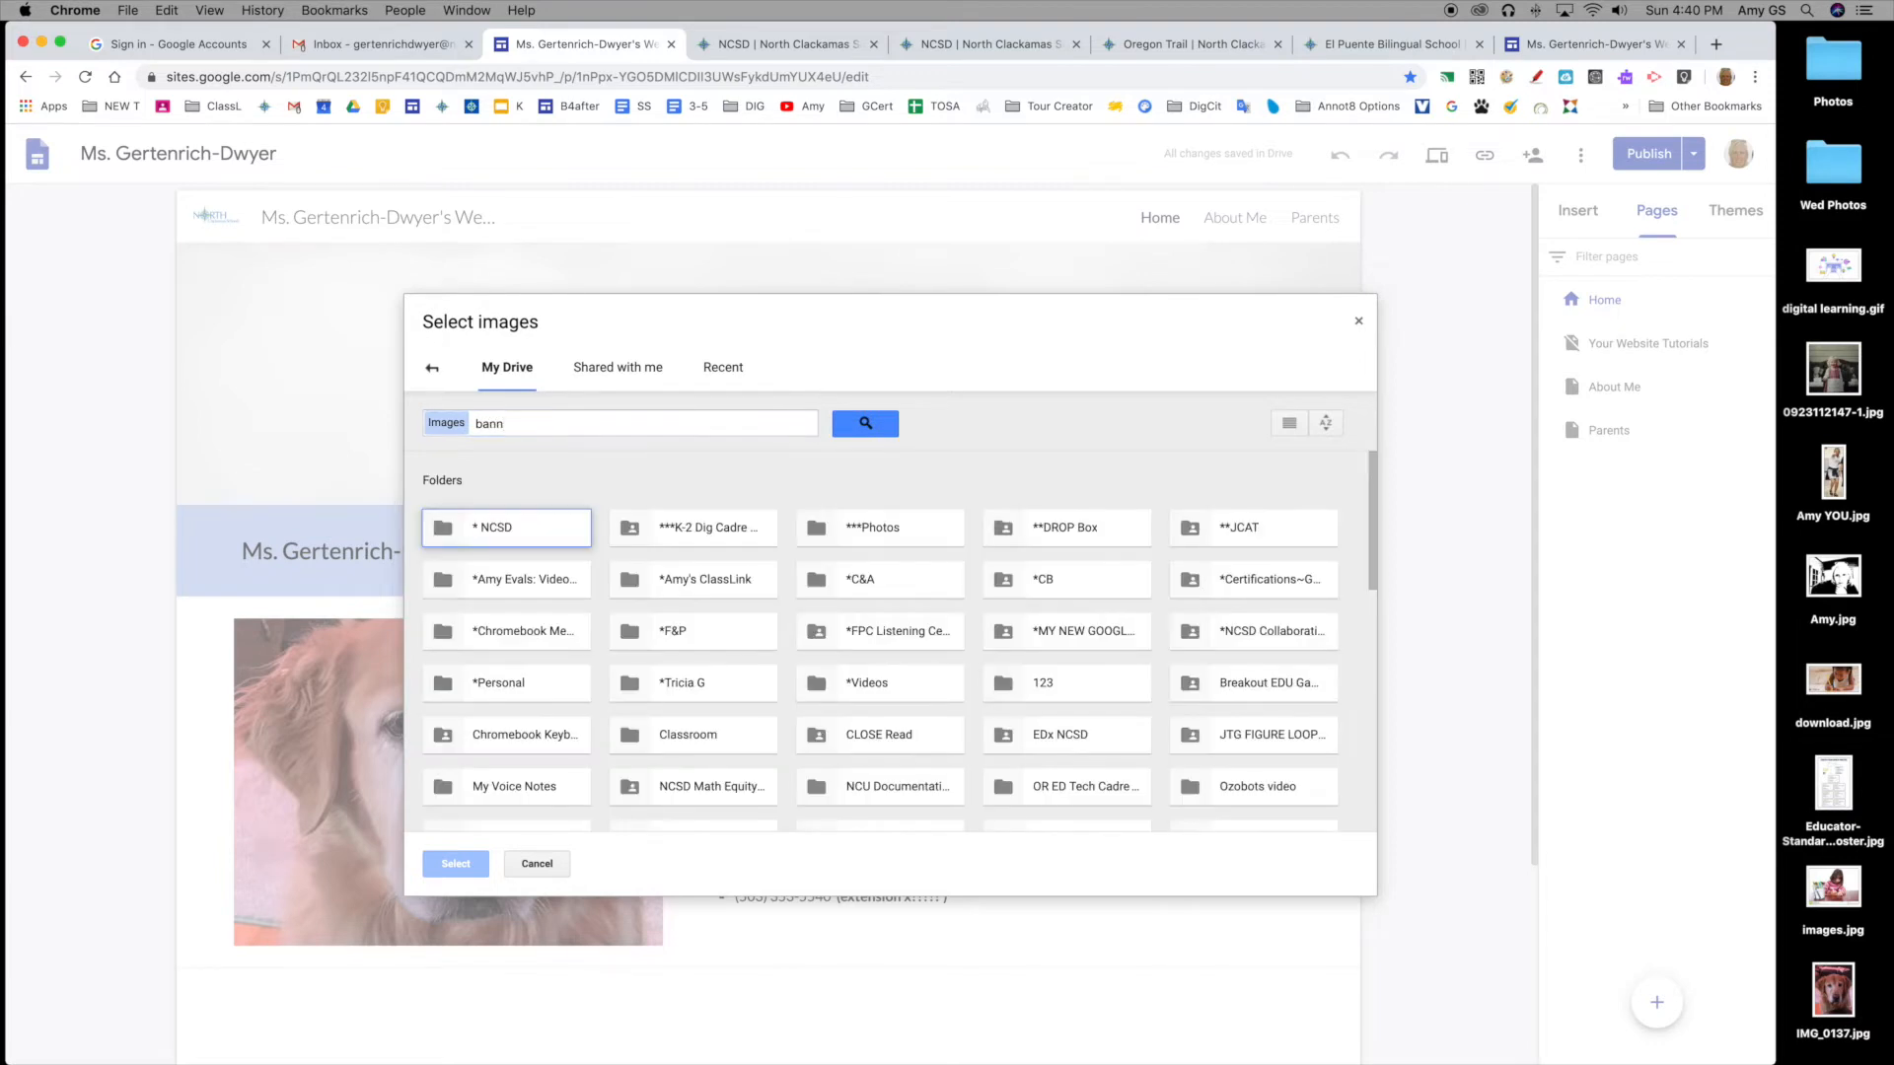
pyautogui.click(622, 431)
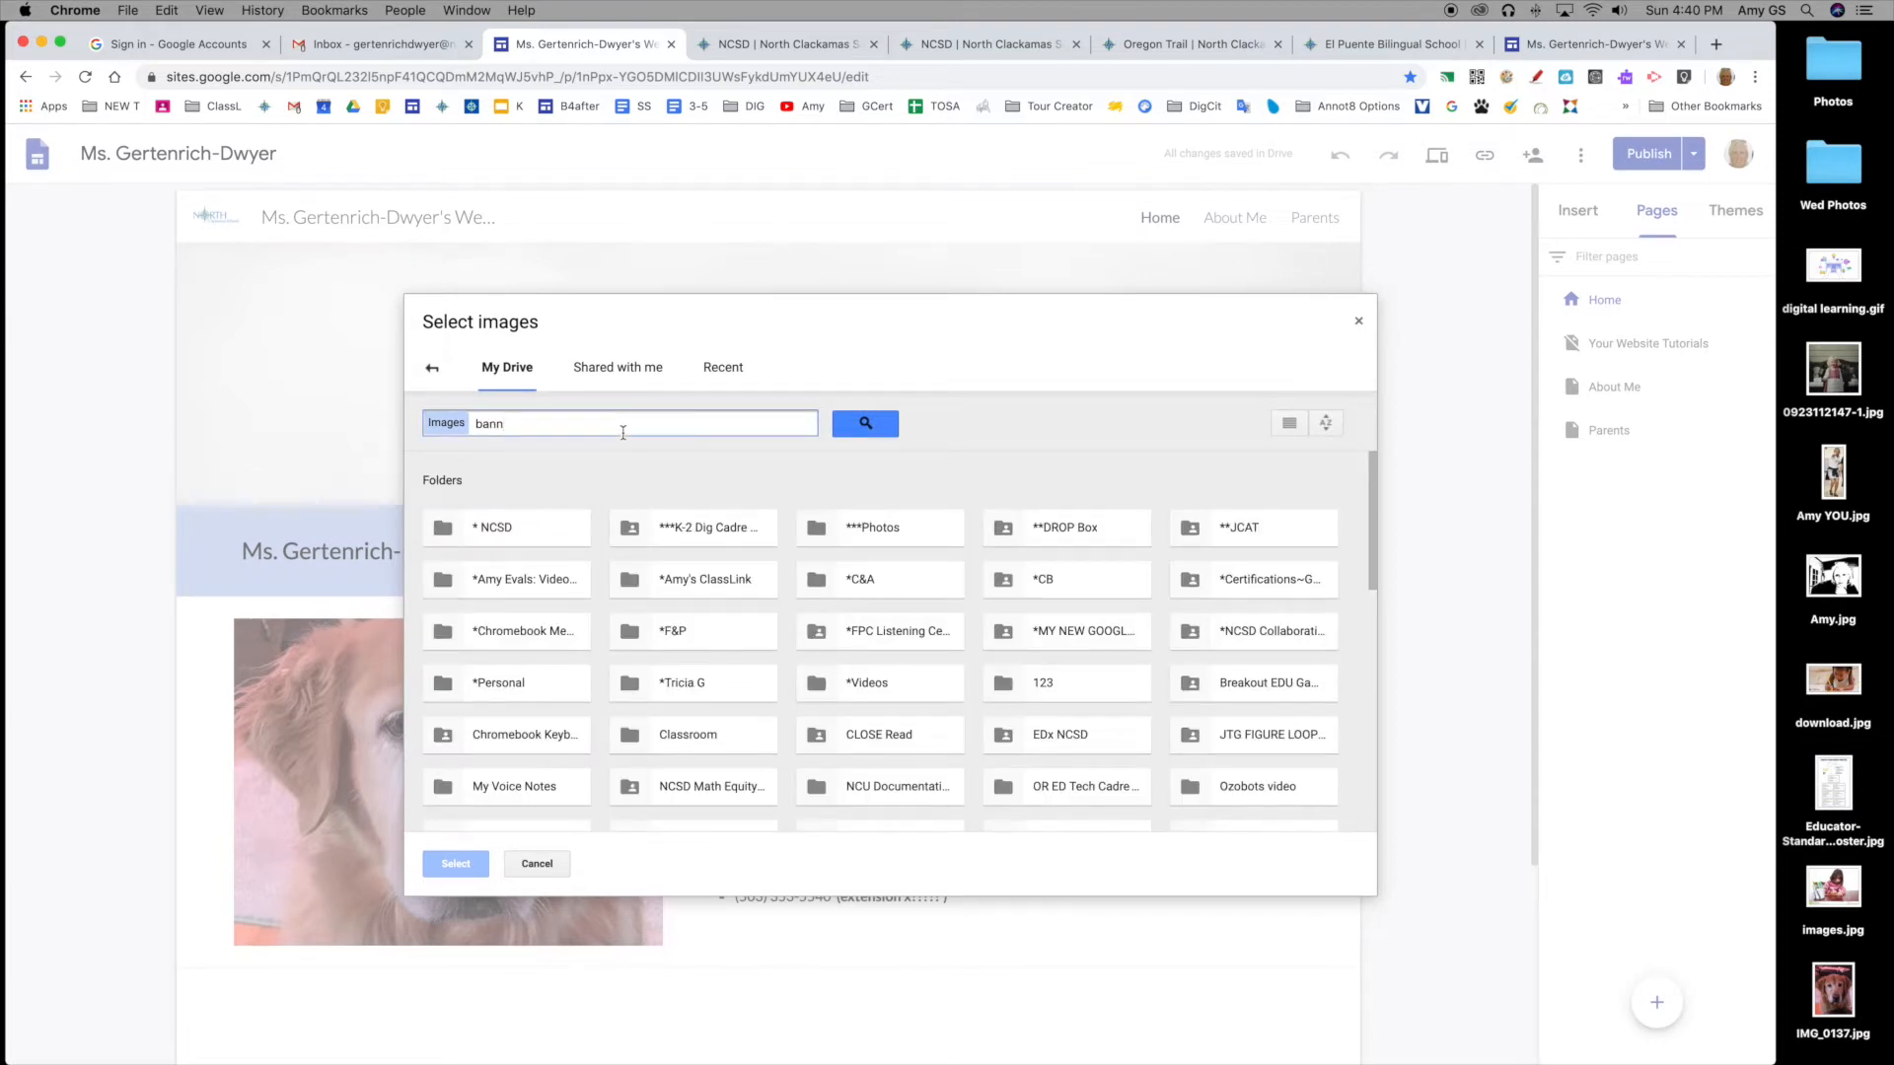
pyautogui.click(865, 424)
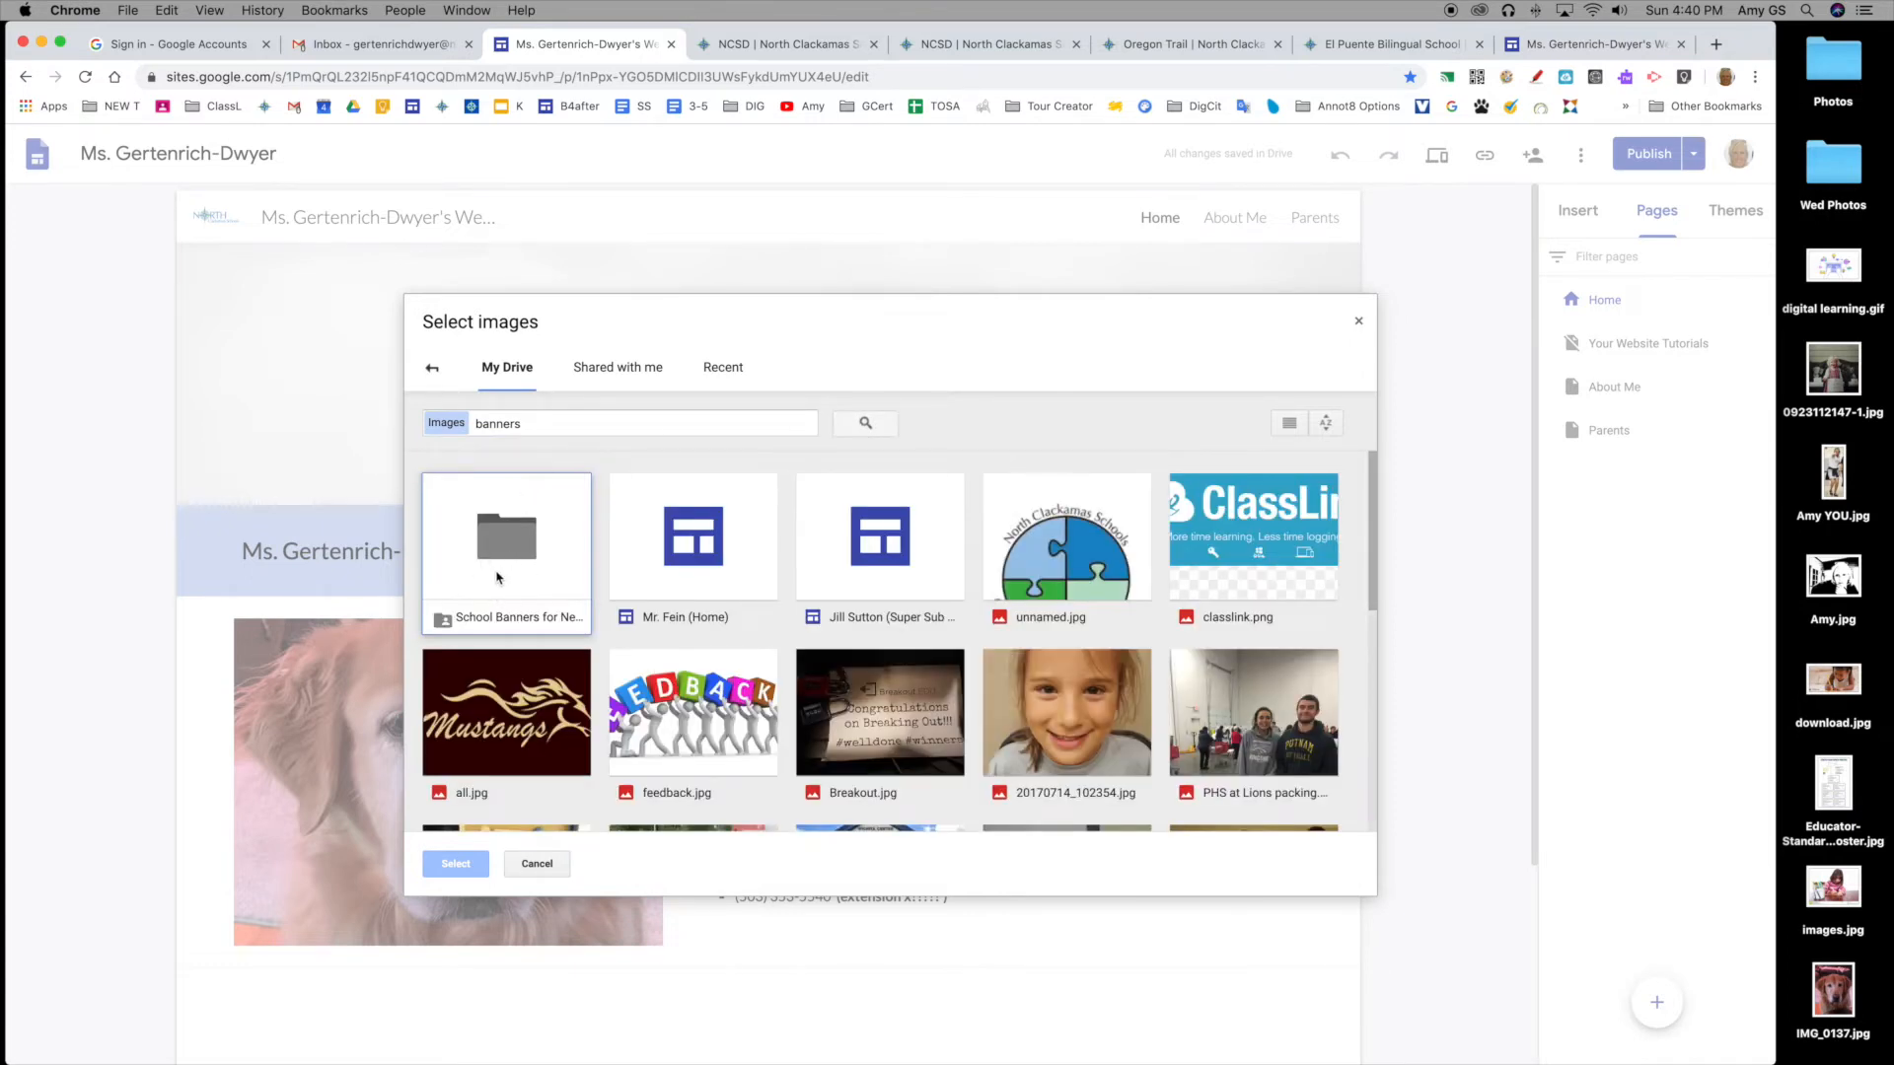
pyautogui.doubleClick(499, 576)
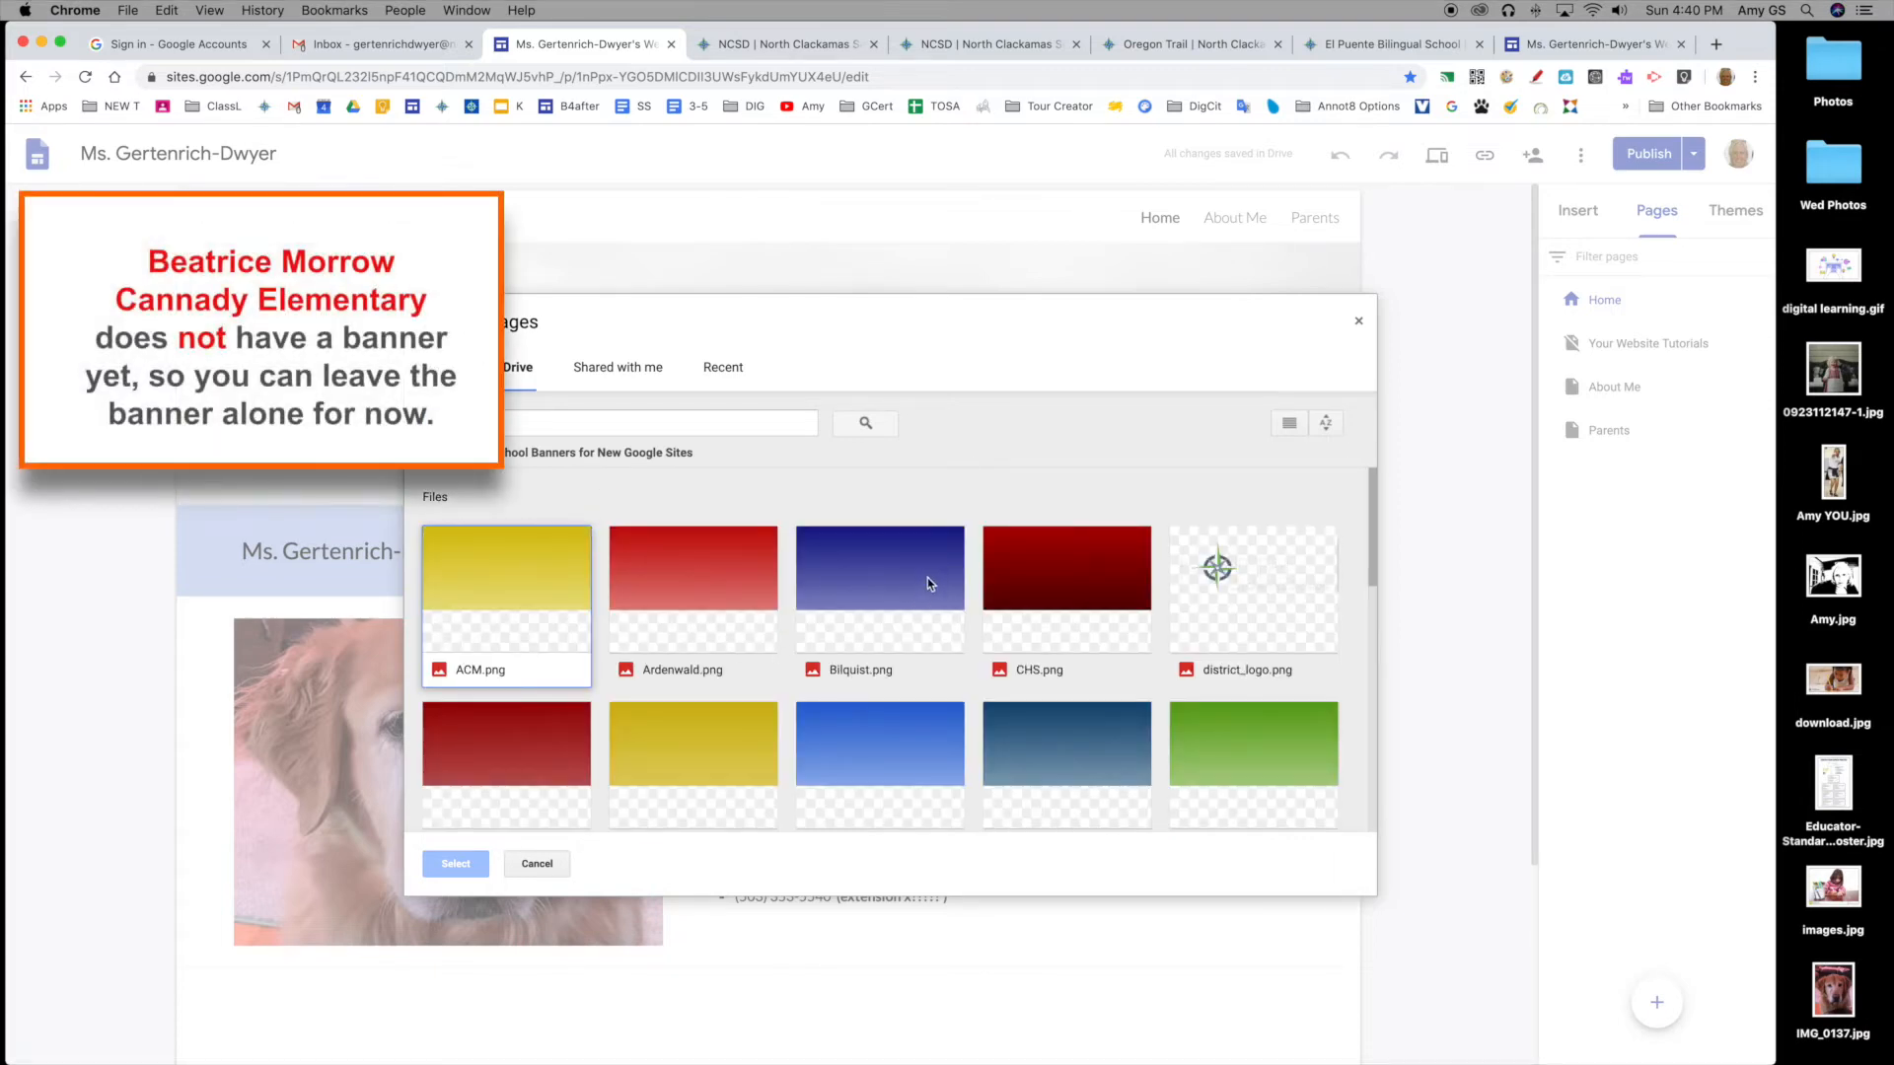
pyautogui.scroll(-3, 927, 582)
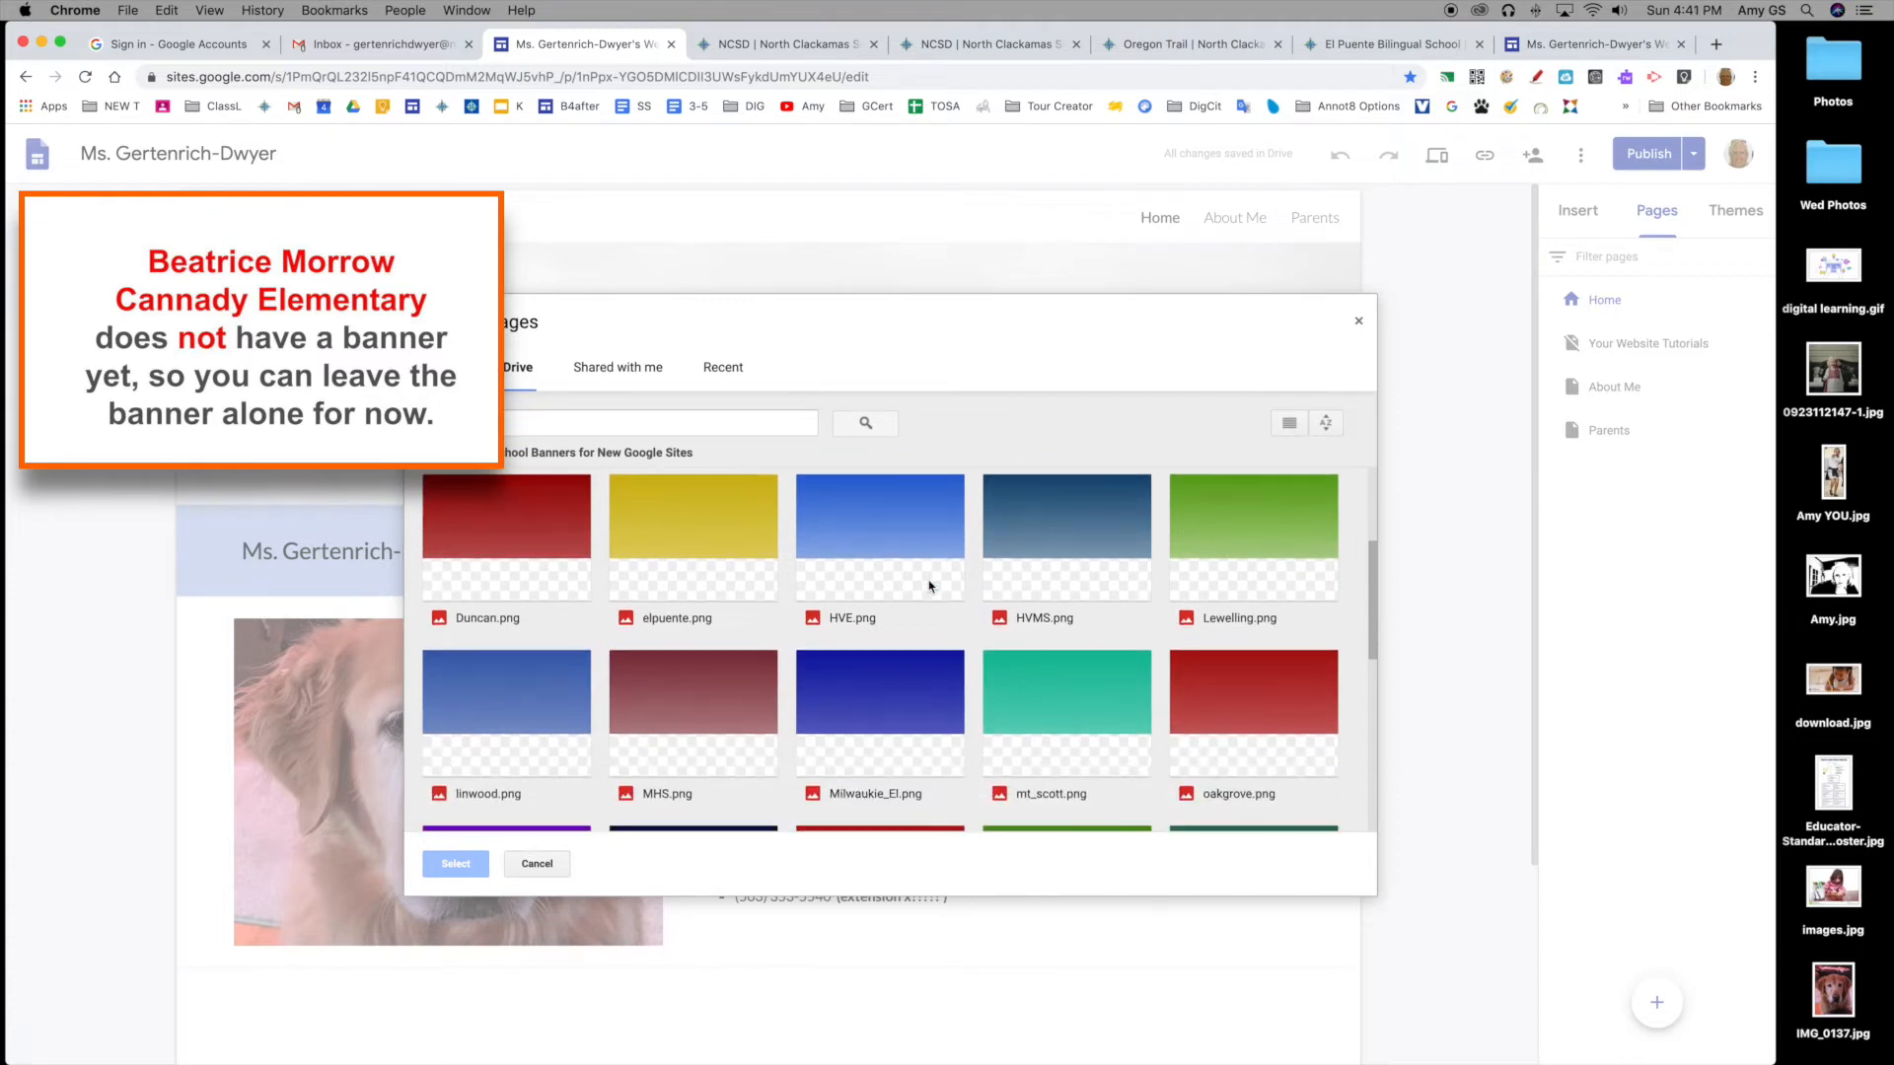
pyautogui.scroll(-2, 928, 586)
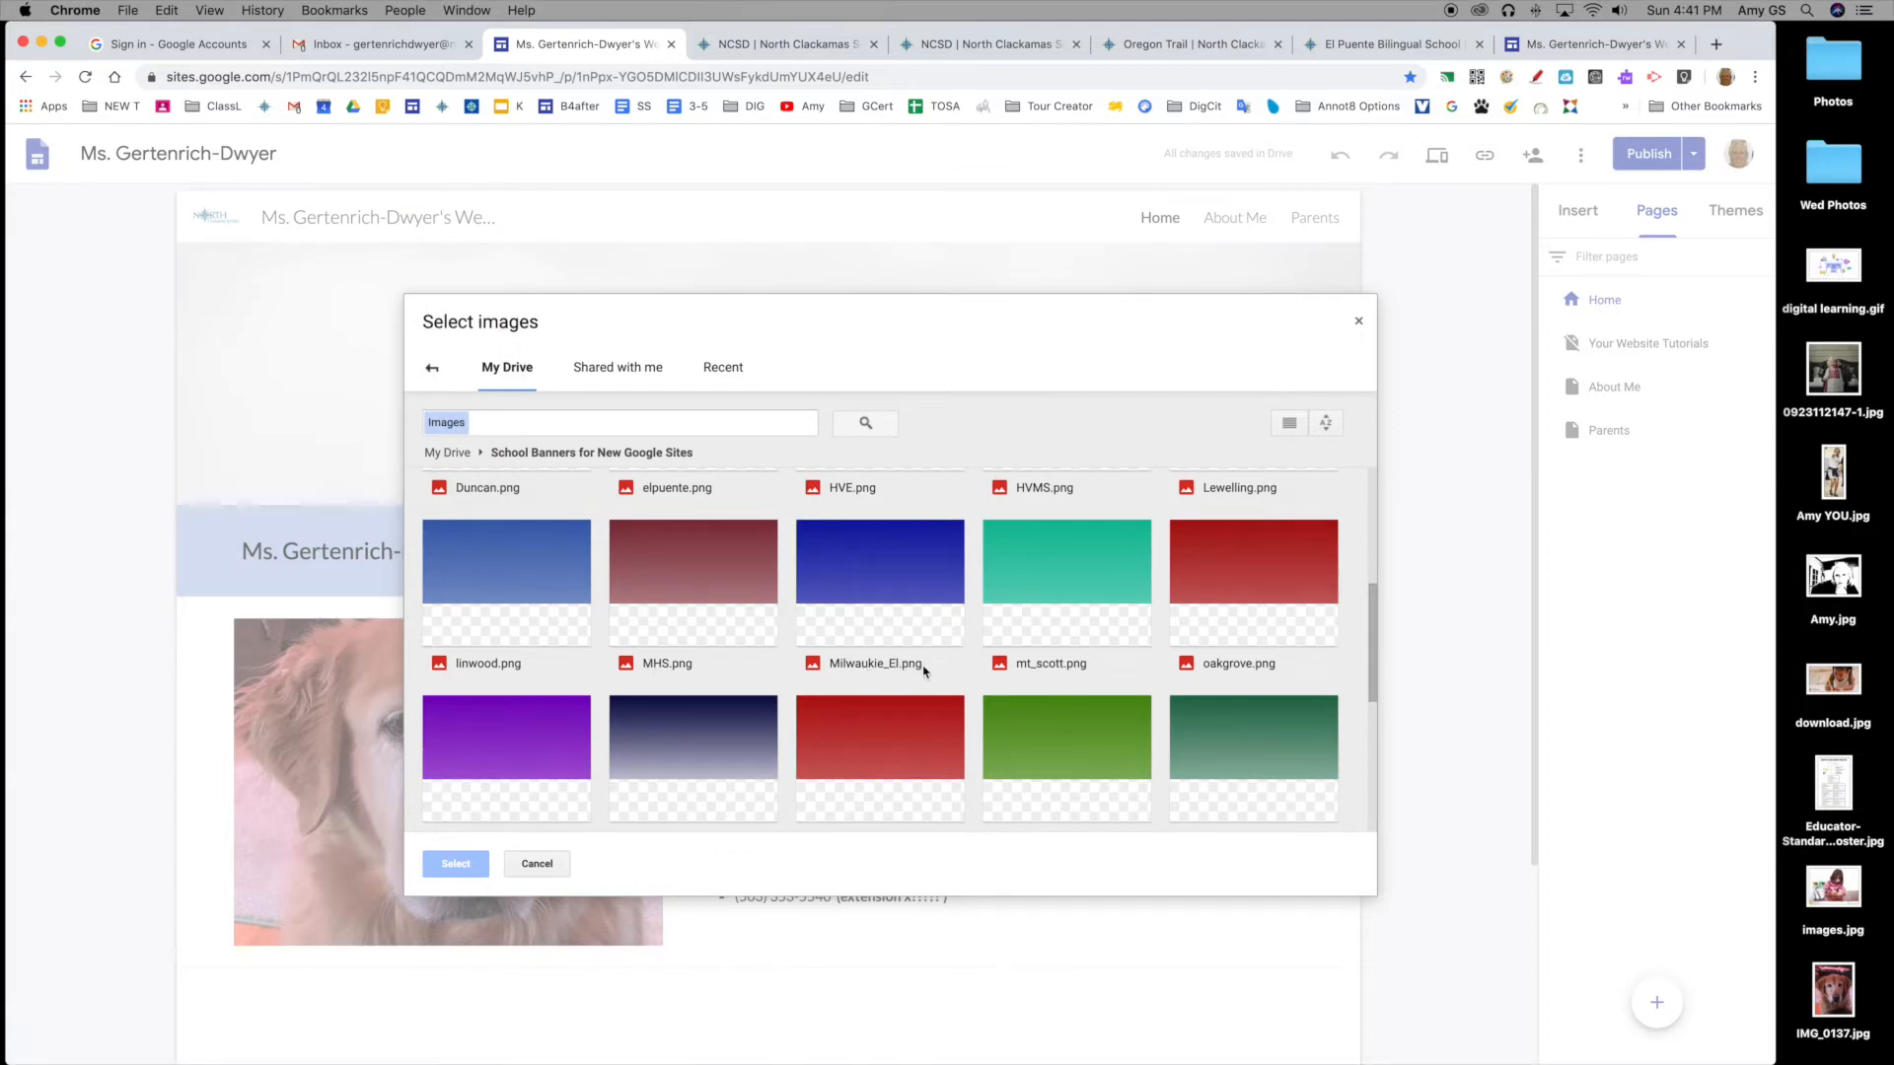
pyautogui.scroll(-2, 1020, 678)
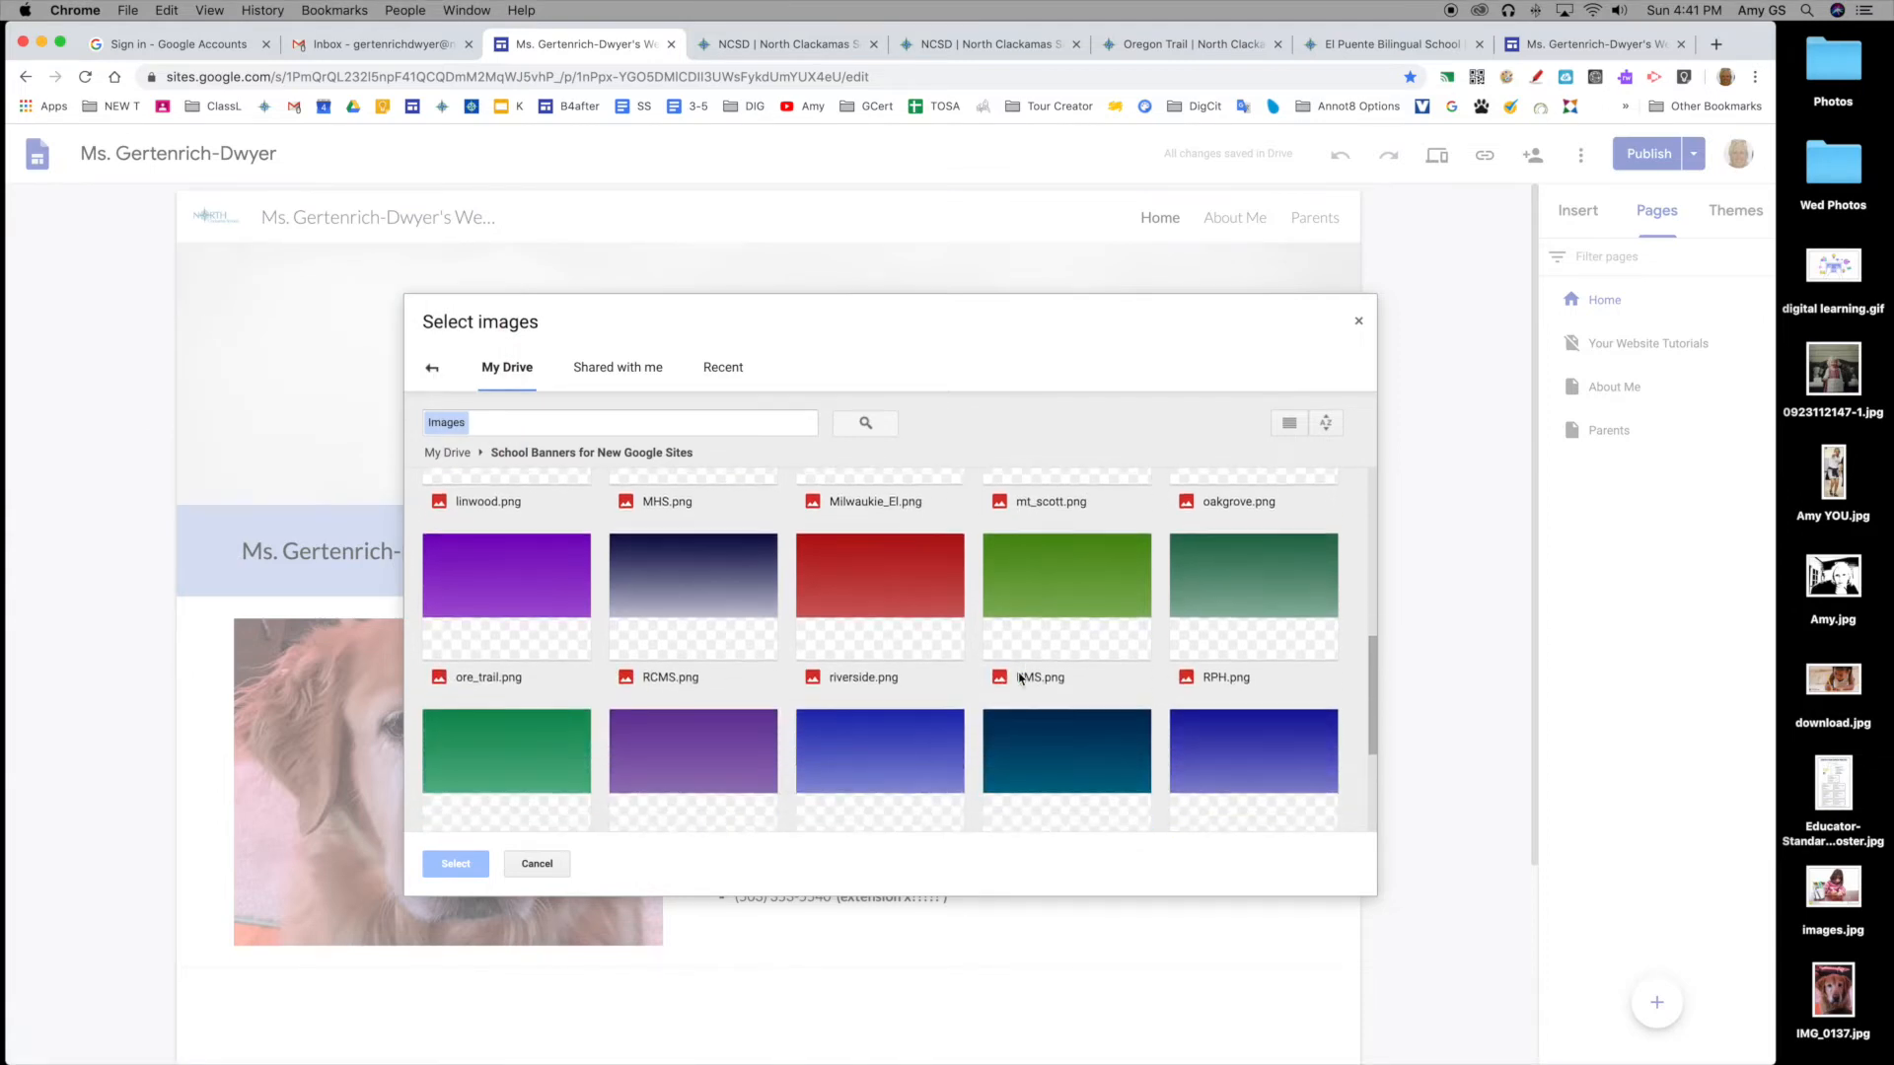
pyautogui.doubleClick(509, 628)
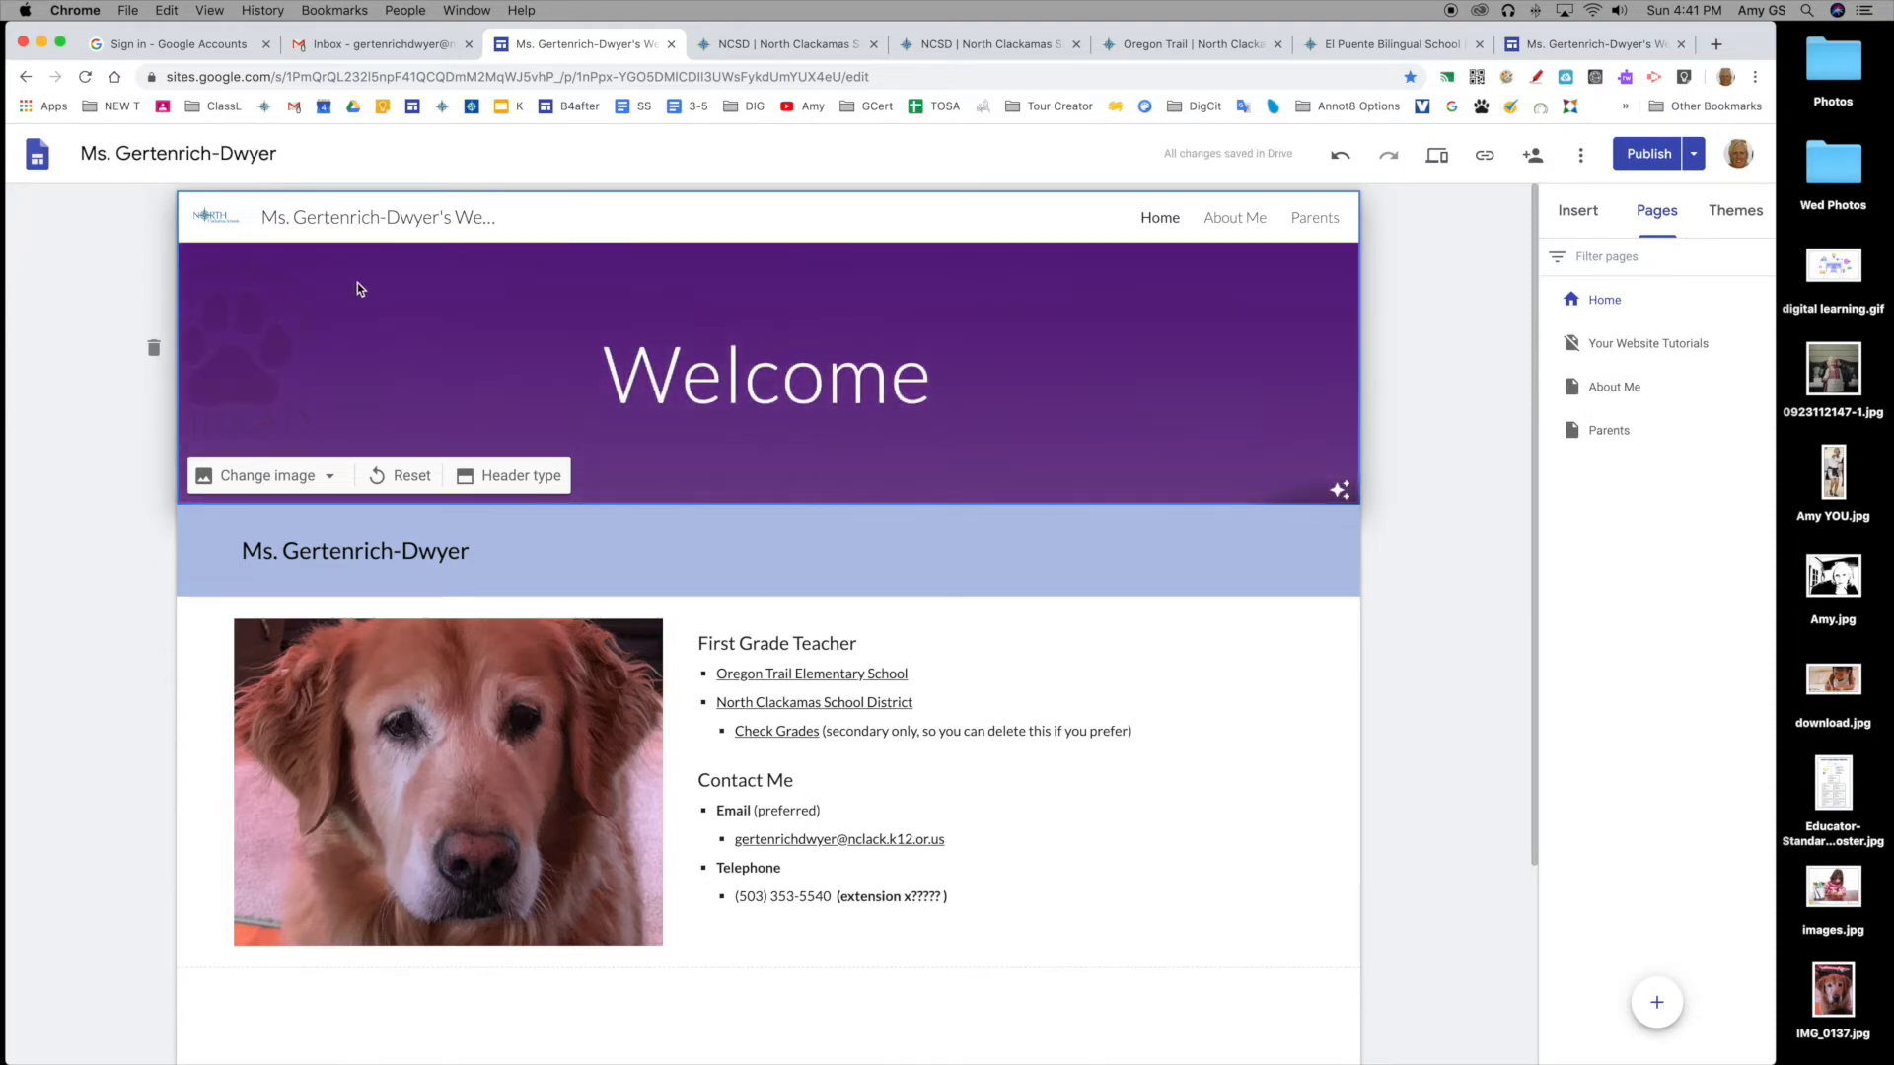
pyautogui.click(1341, 490)
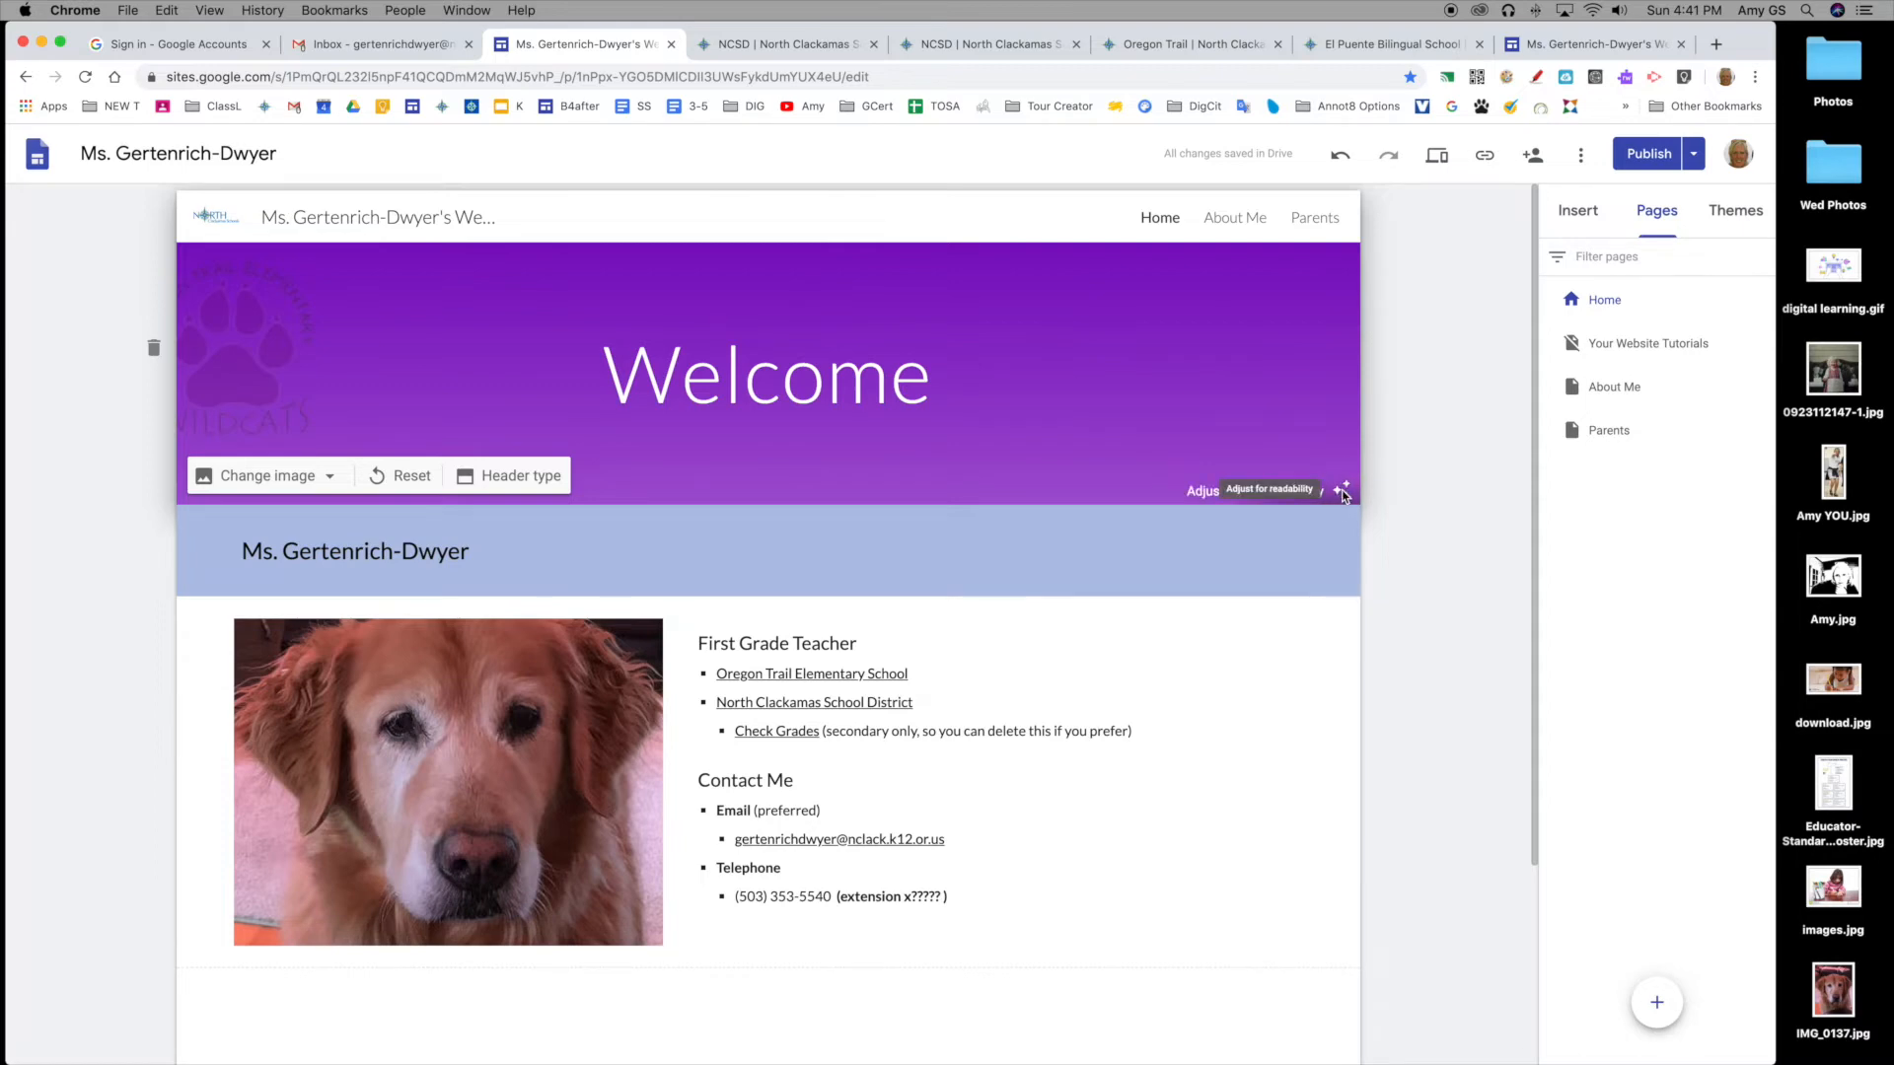
pyautogui.click(1341, 492)
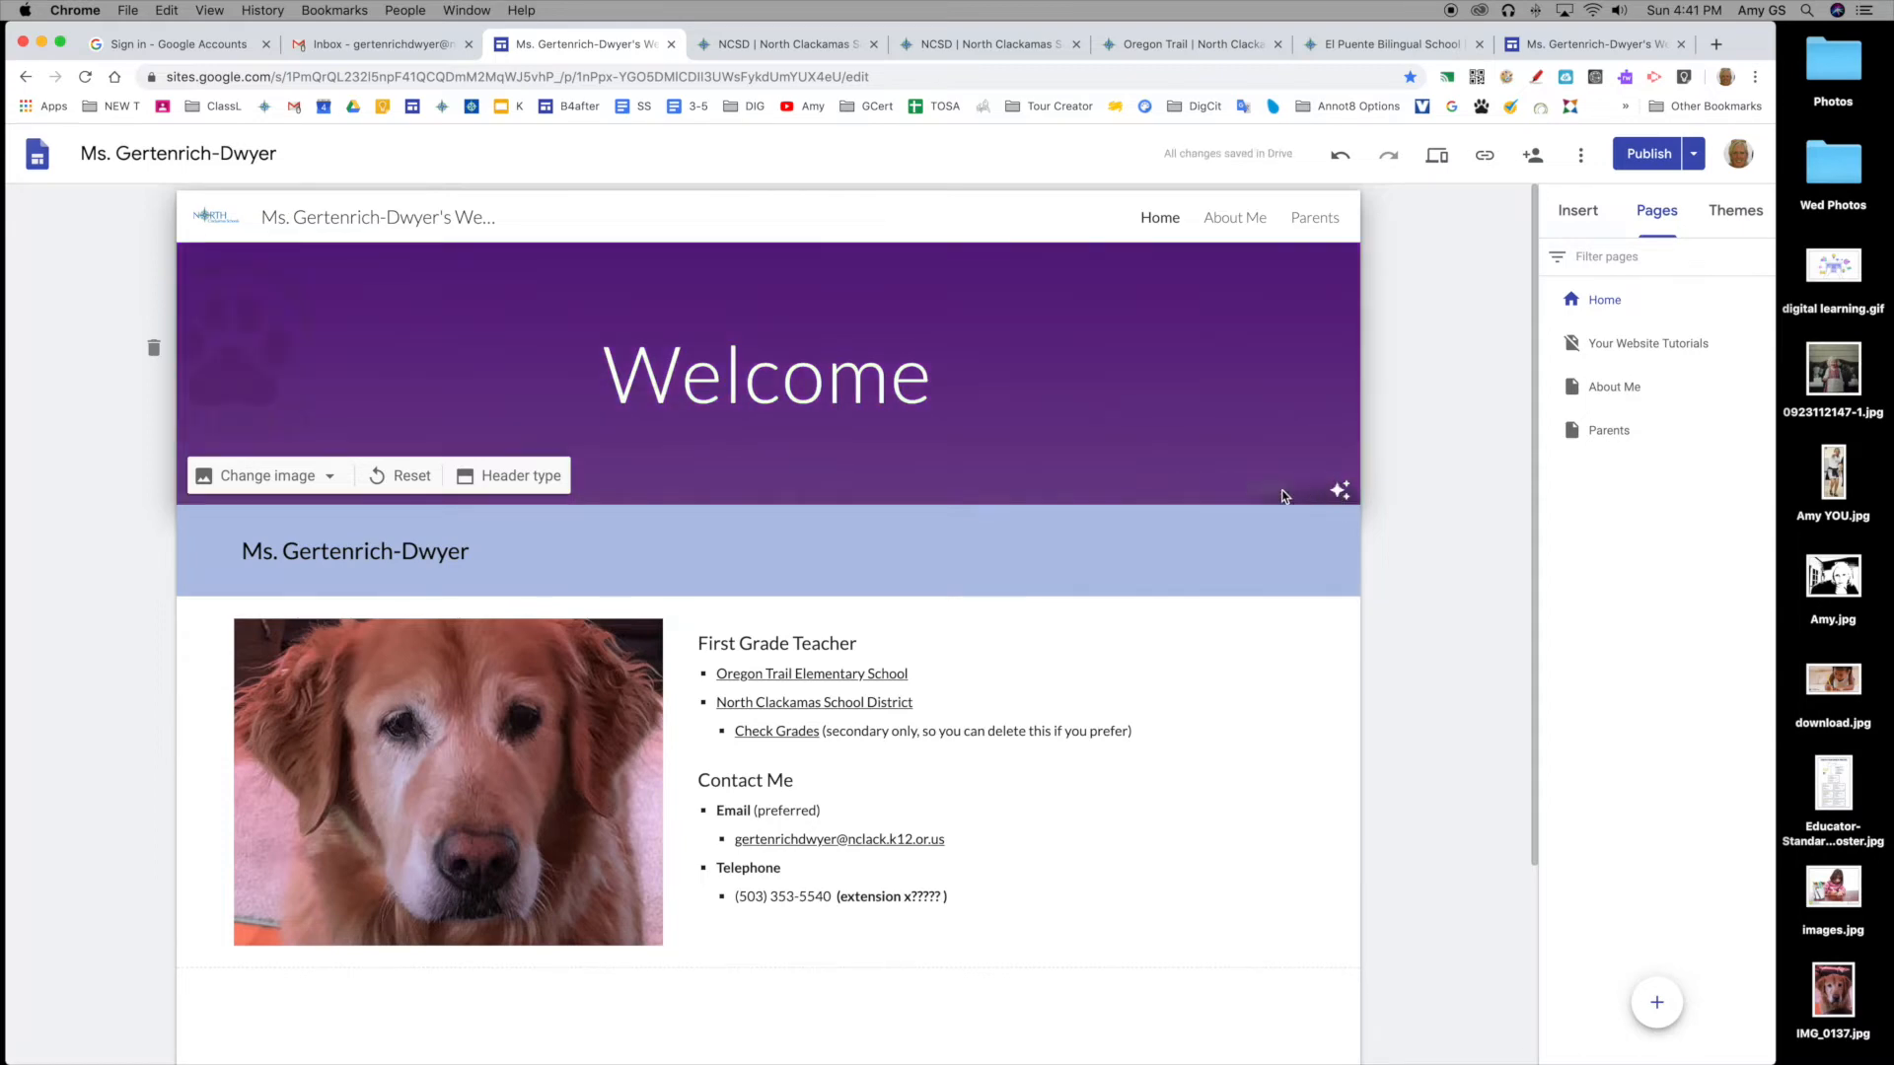
pyautogui.click(526, 478)
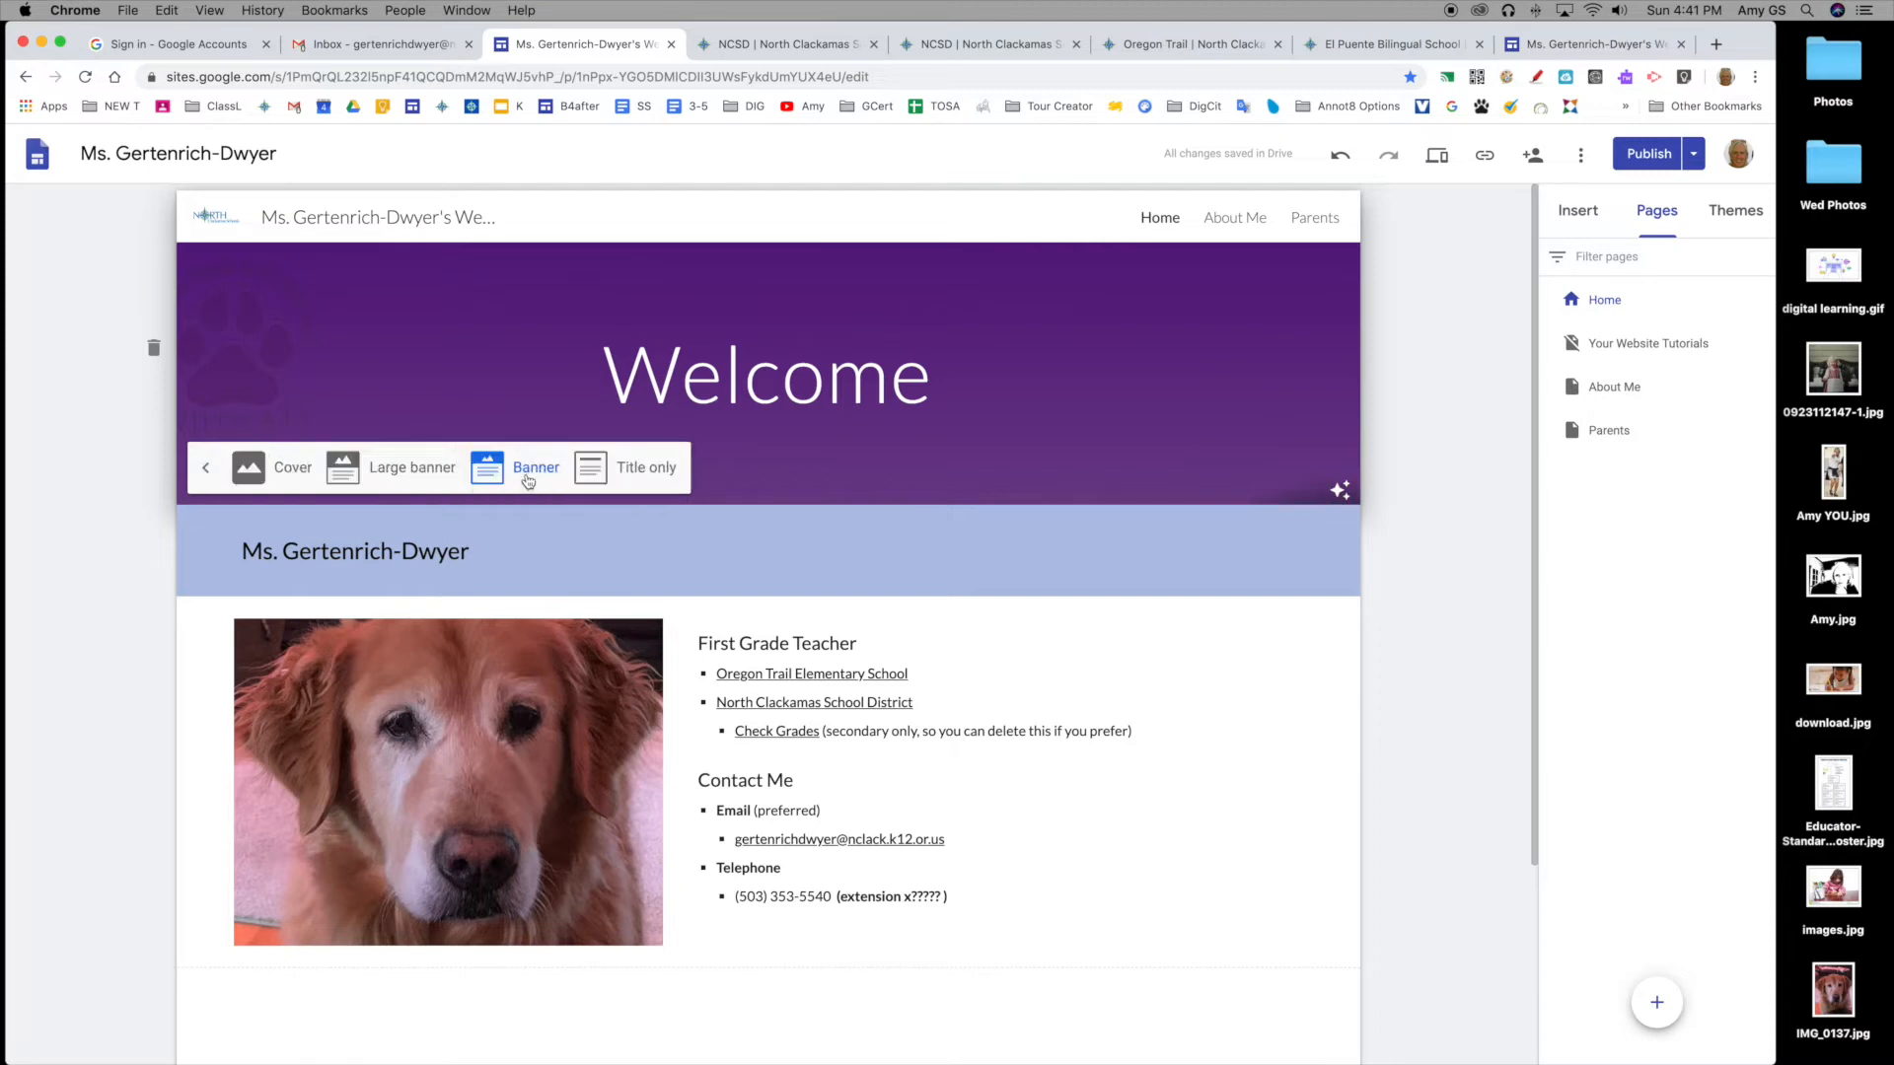
pyautogui.click(292, 471)
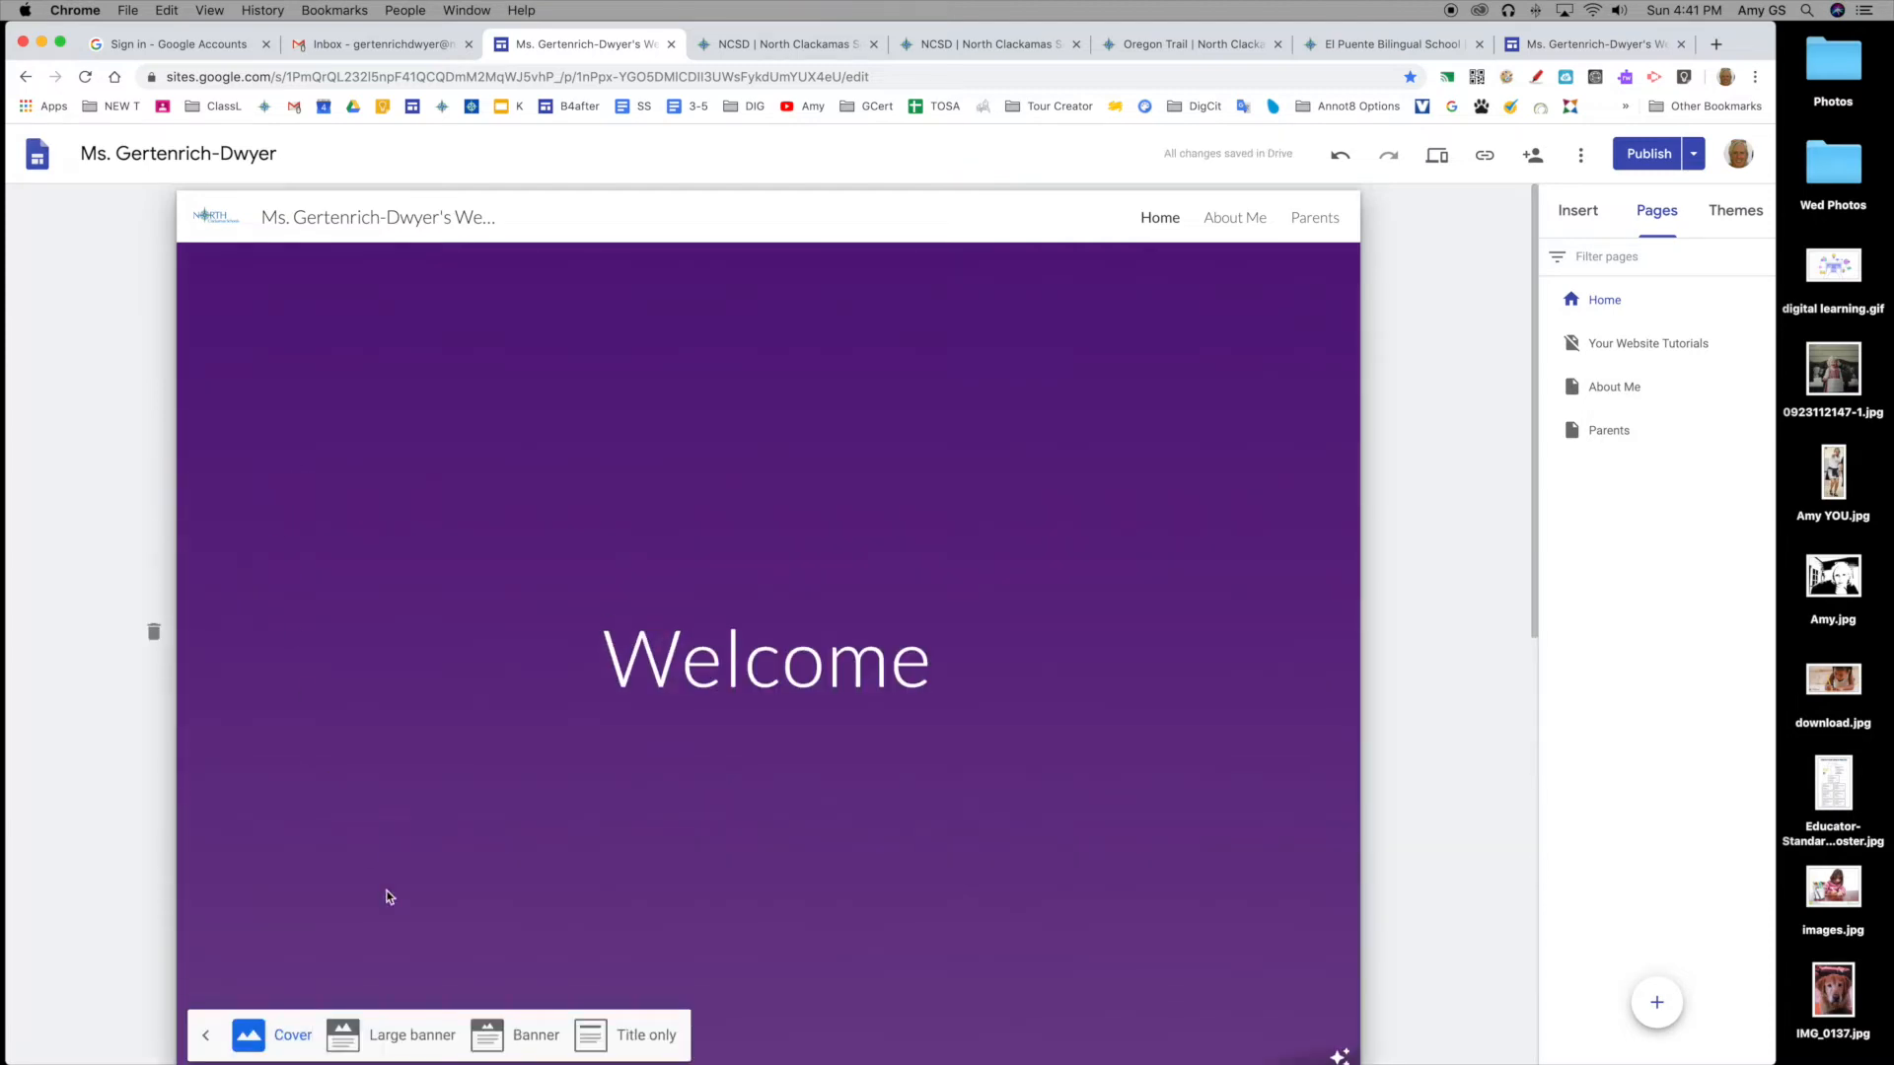
pyautogui.click(423, 1035)
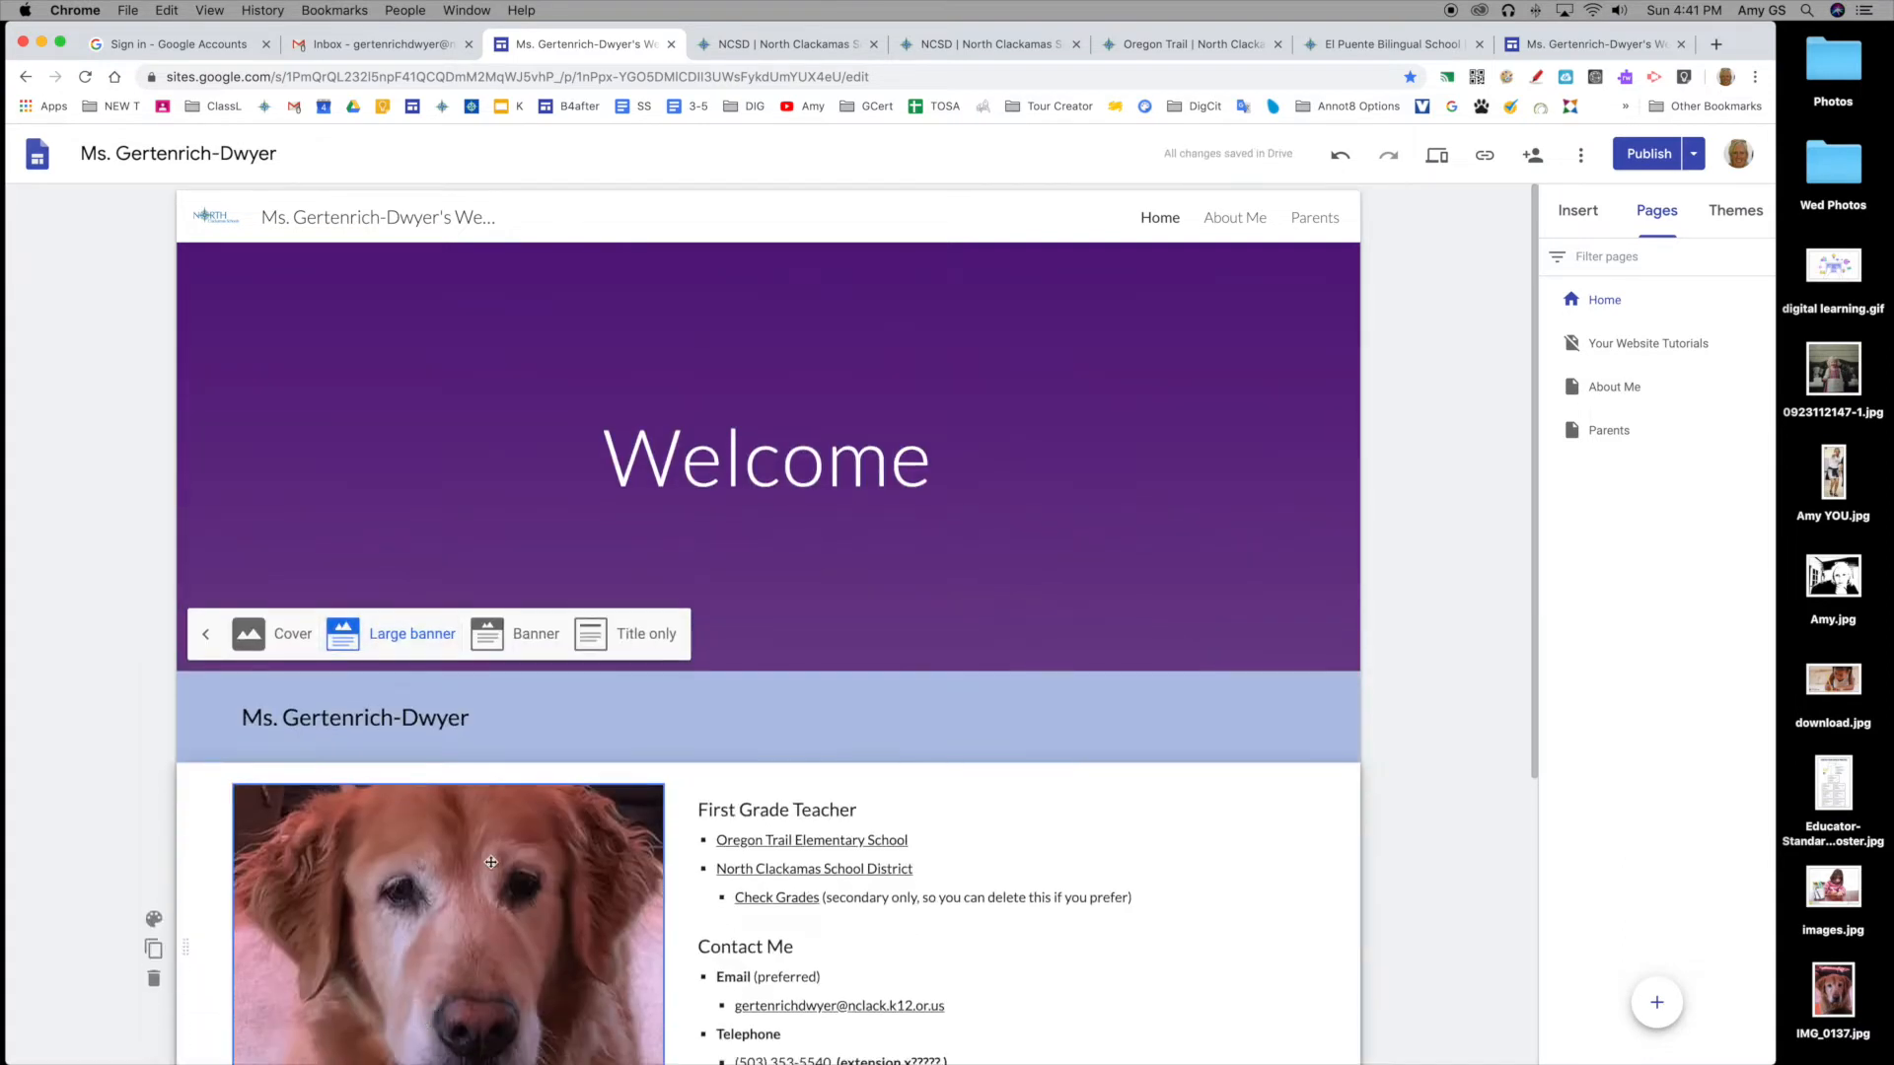
pyautogui.click(525, 636)
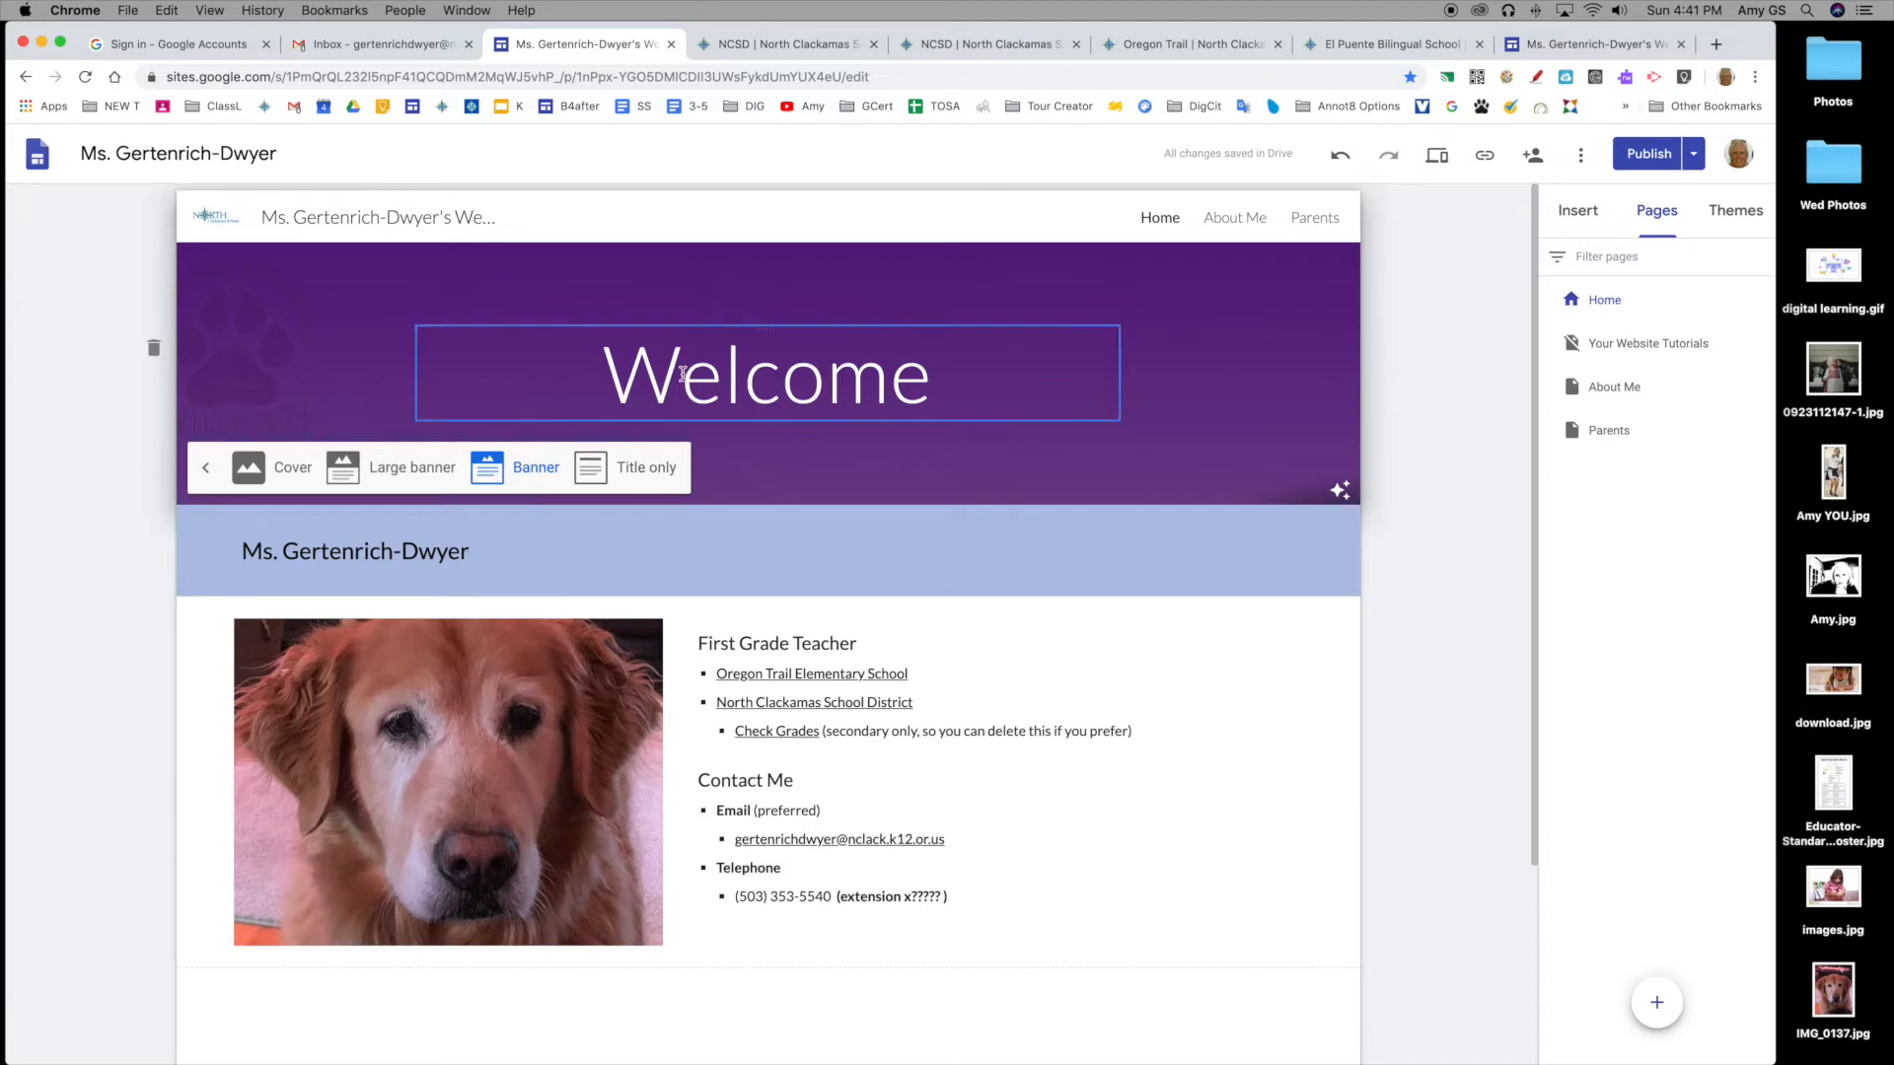
pyautogui.scroll(-5, 976, 789)
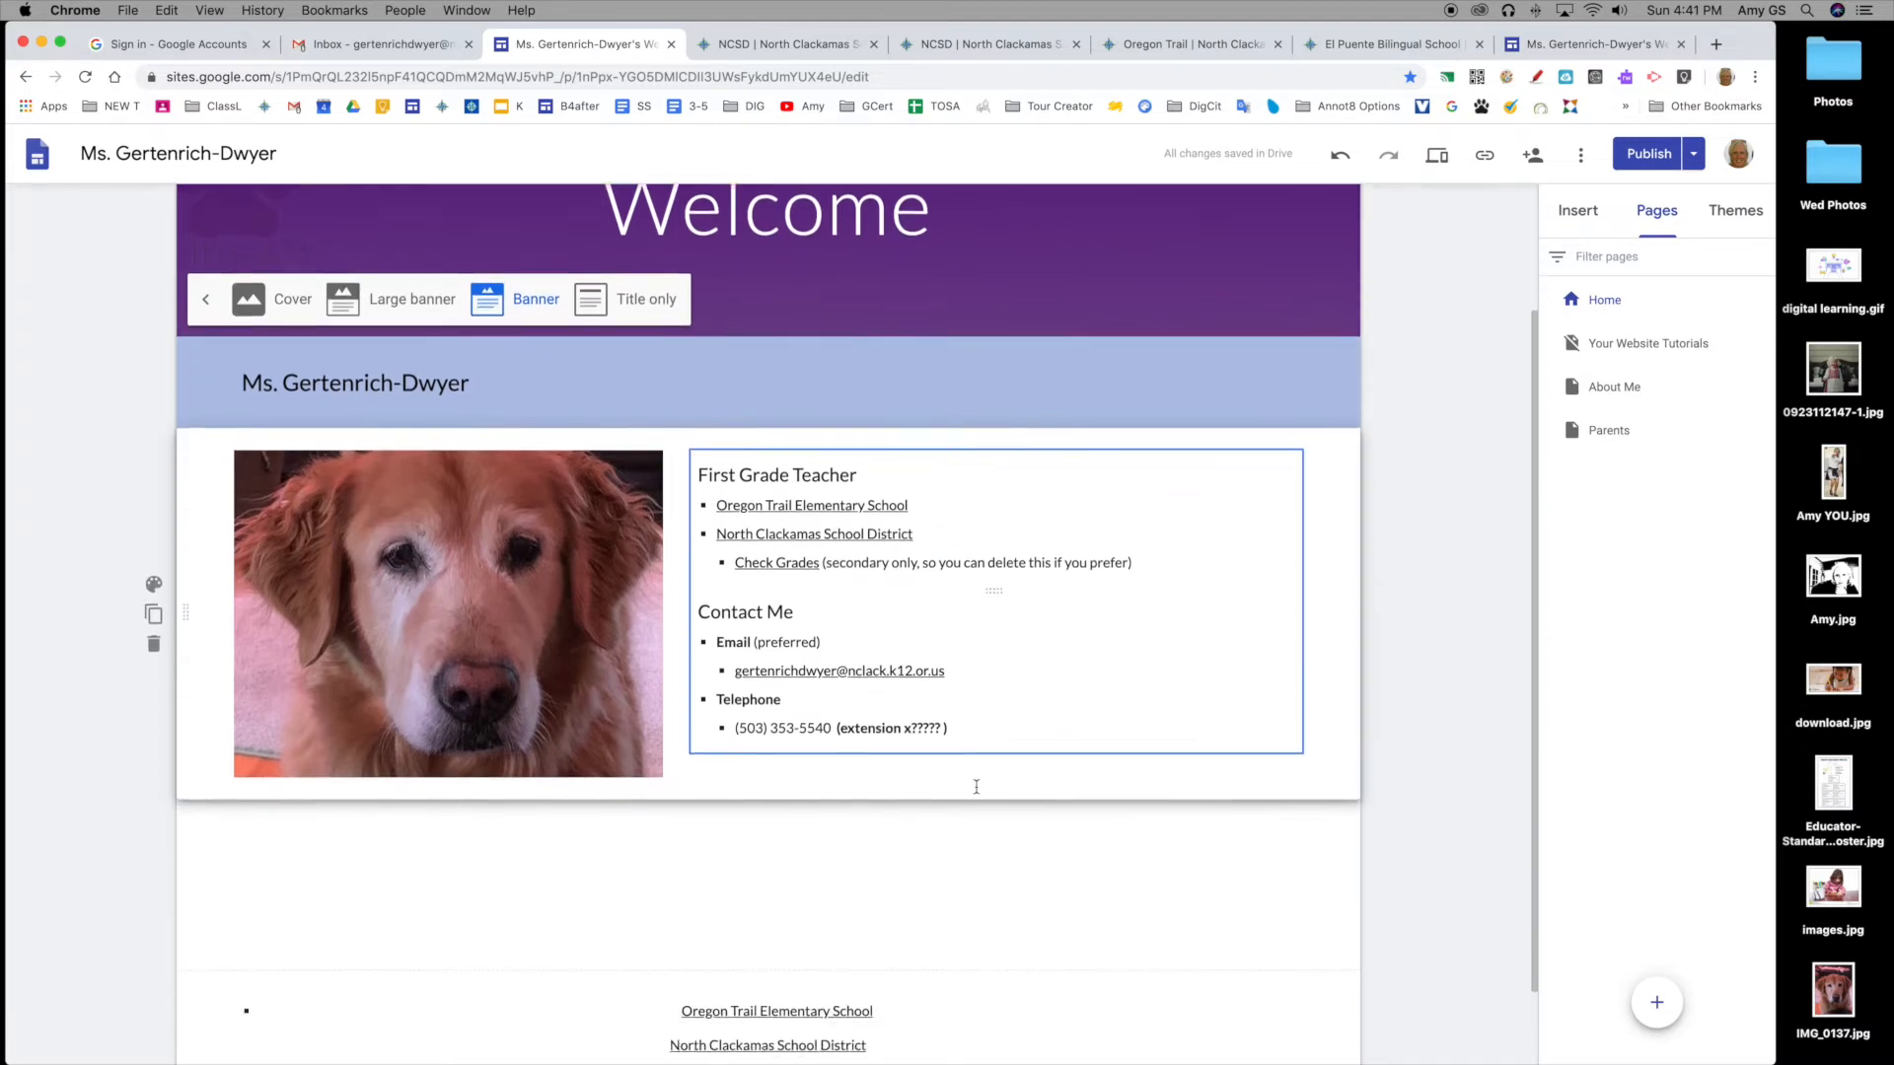
pyautogui.scroll(1, 977, 795)
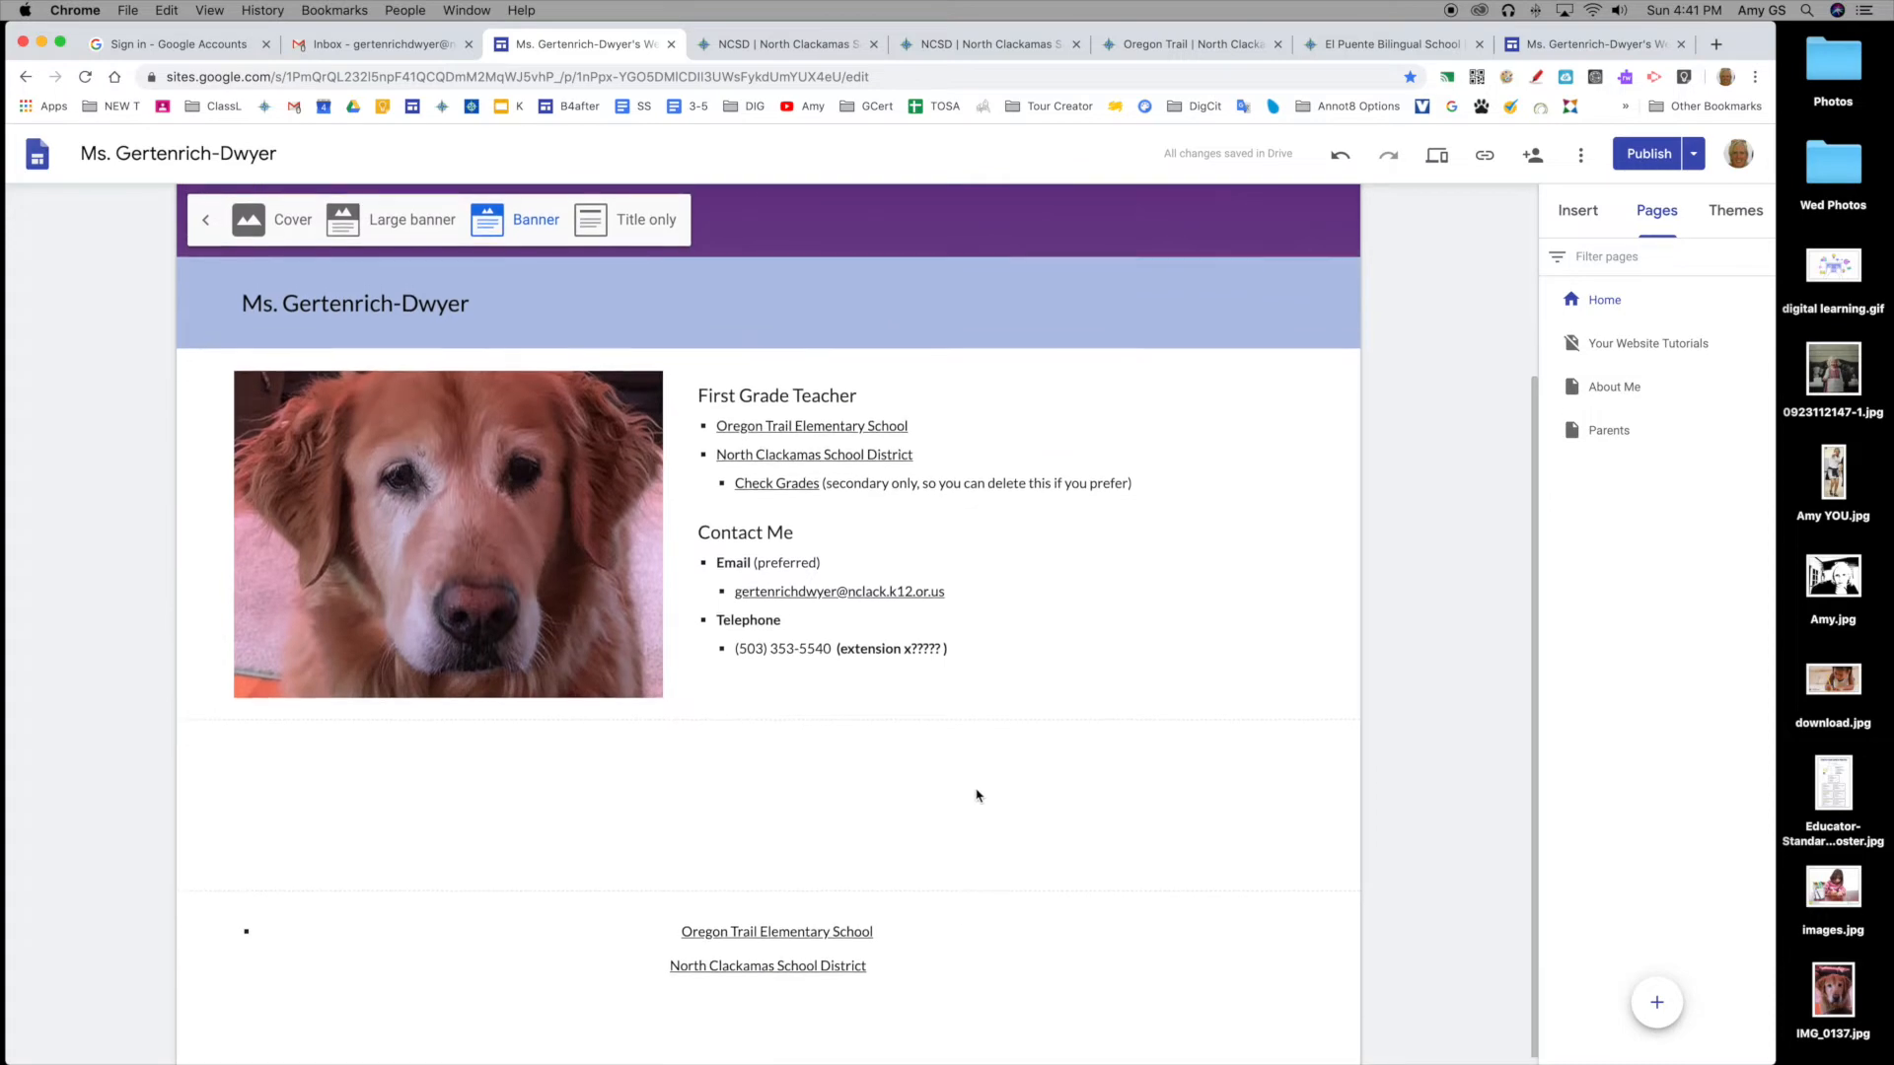
pyautogui.scroll(4, 976, 797)
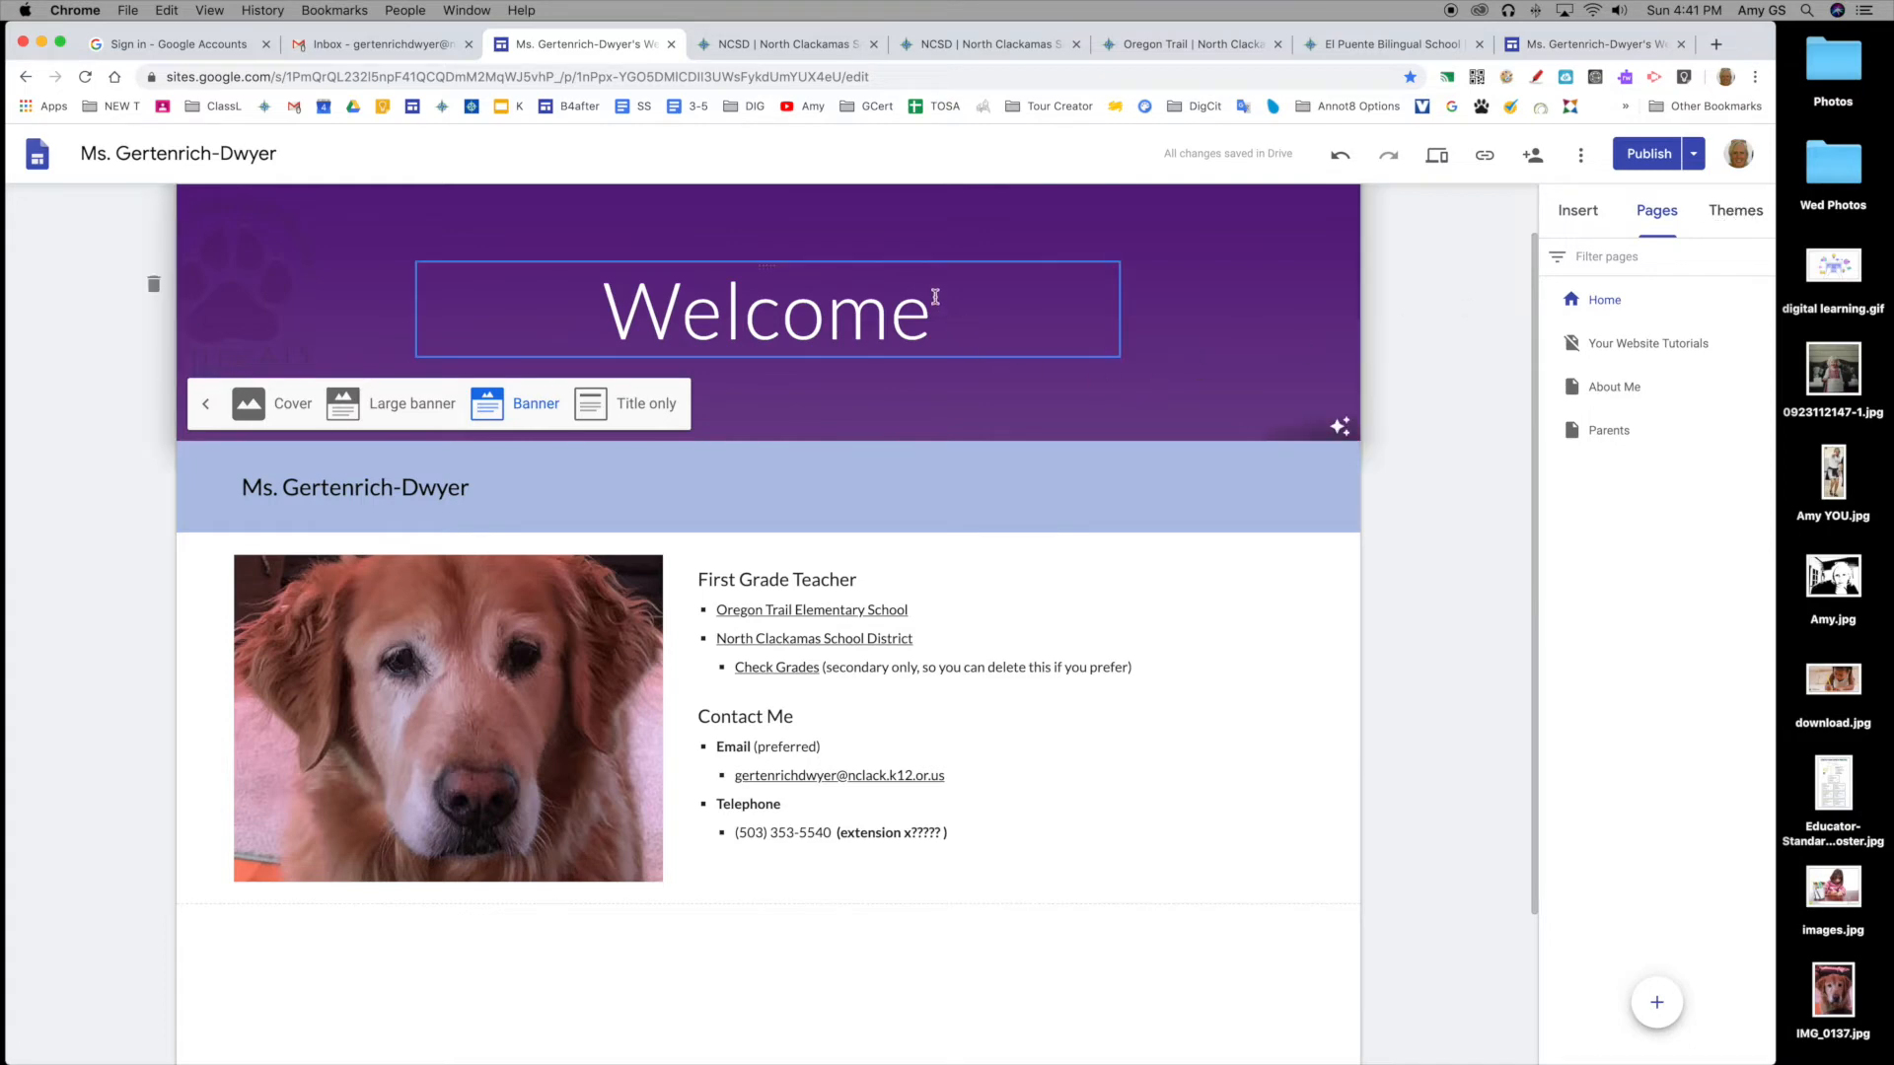
pyautogui.click(1043, 486)
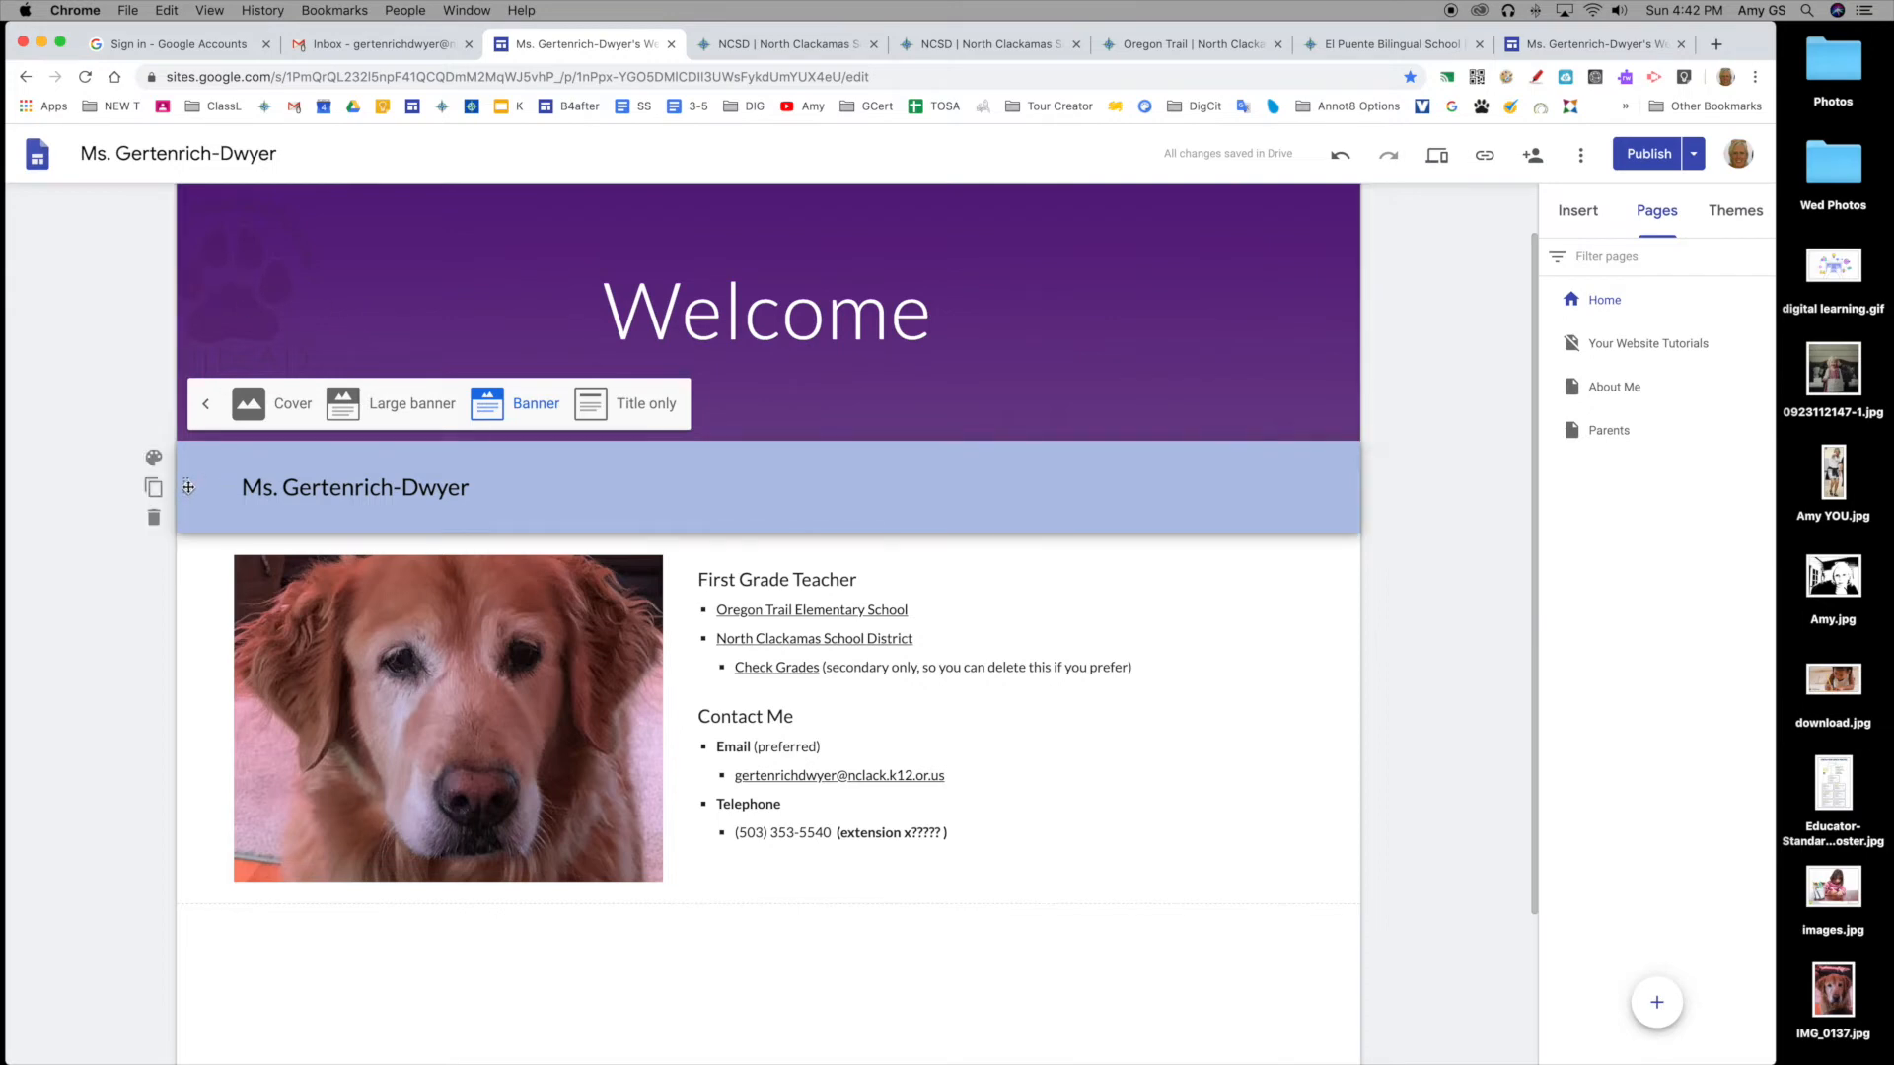
# Step: Move the name section down and back, keep its Emphasis 2 light blue background, then view themes
pyautogui.moveTo(188, 486); pyautogui.dragTo(186, 905)
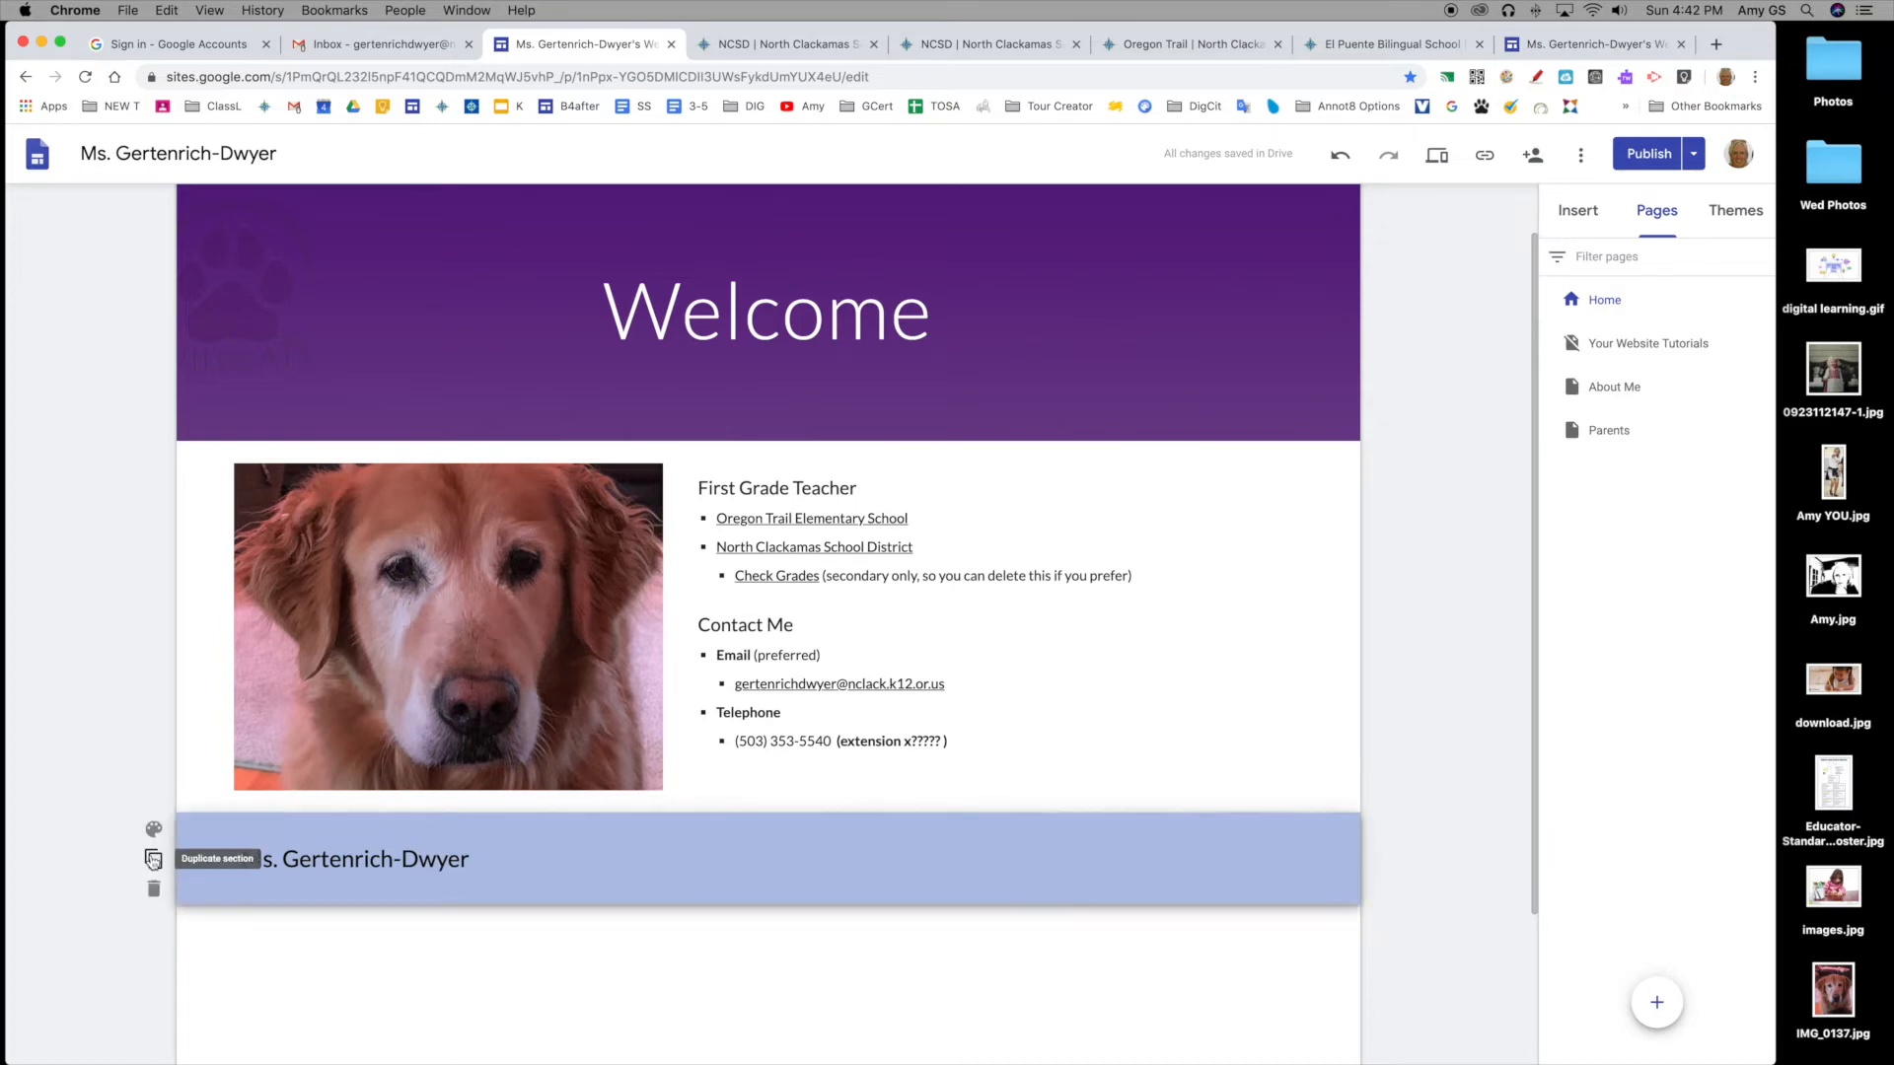
pyautogui.moveTo(186, 857); pyautogui.dragTo(192, 498)
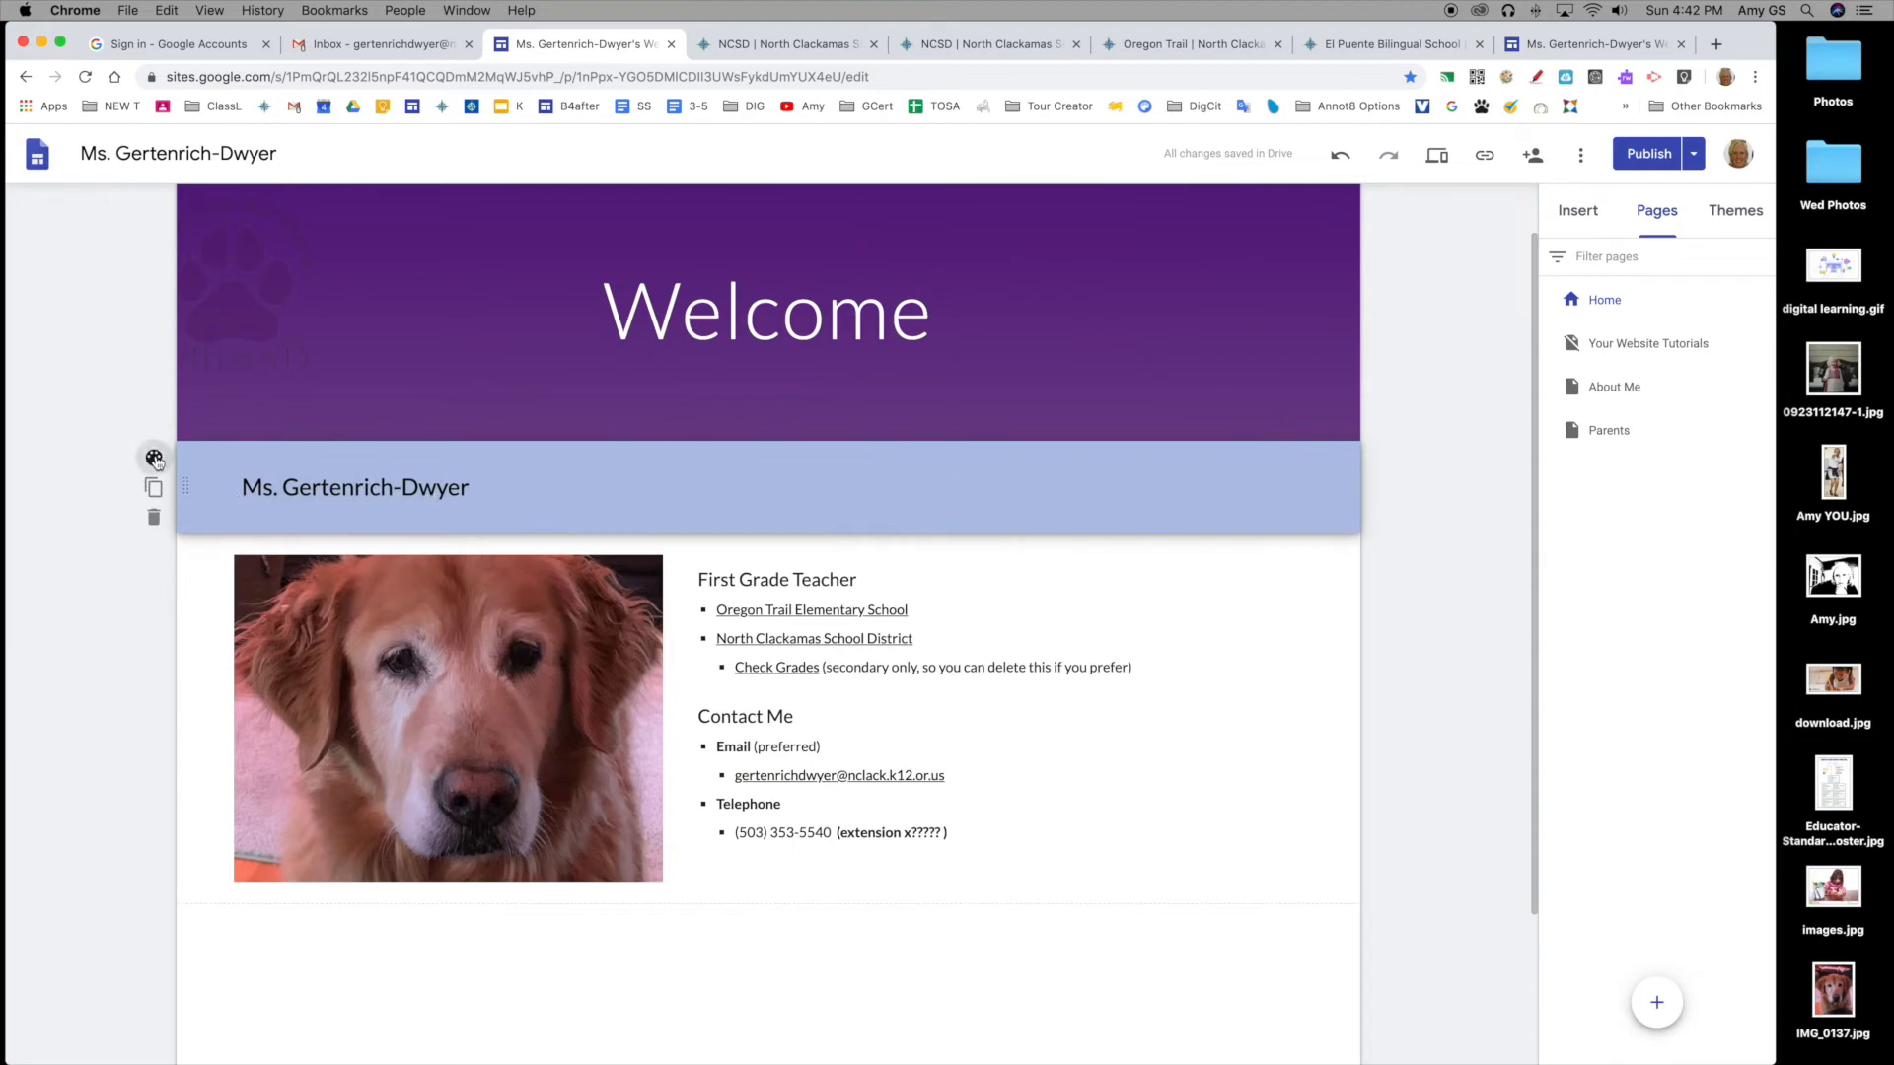
pyautogui.click(154, 457)
pyautogui.click(262, 446)
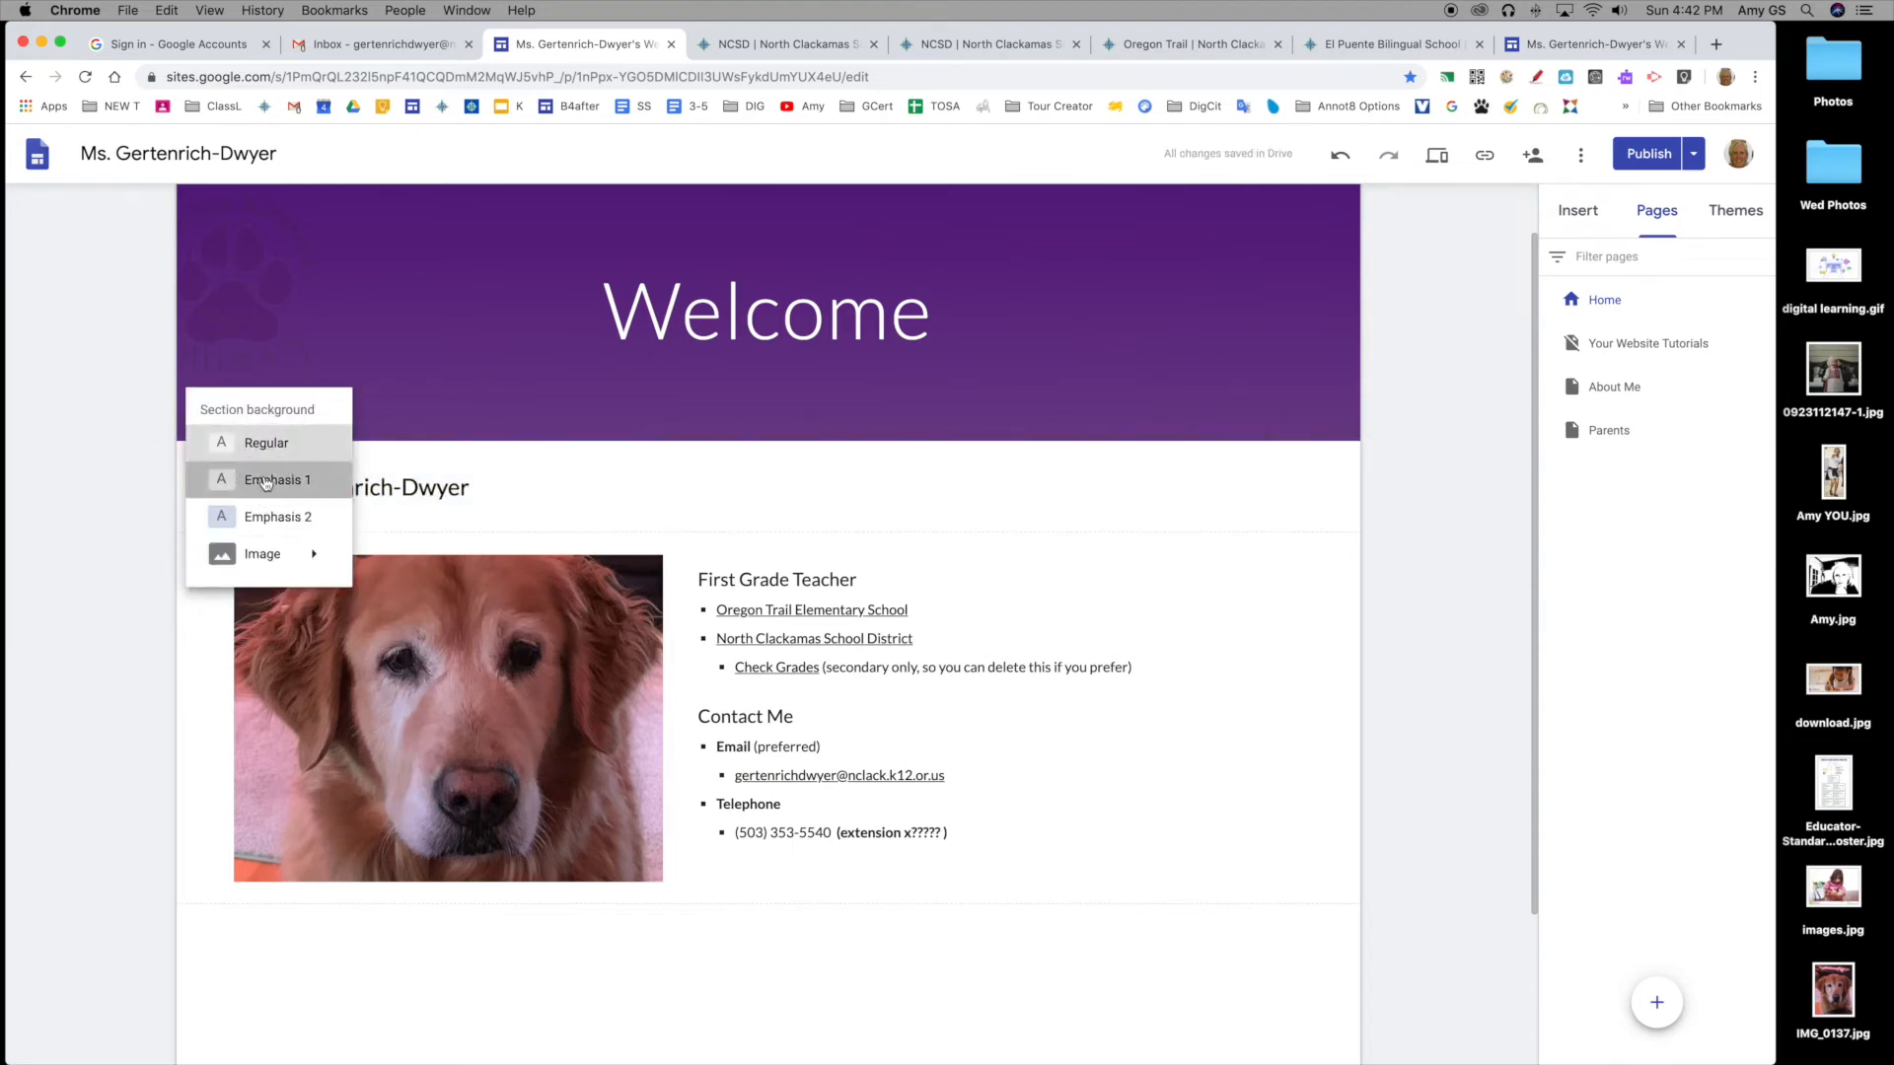
pyautogui.click(266, 482)
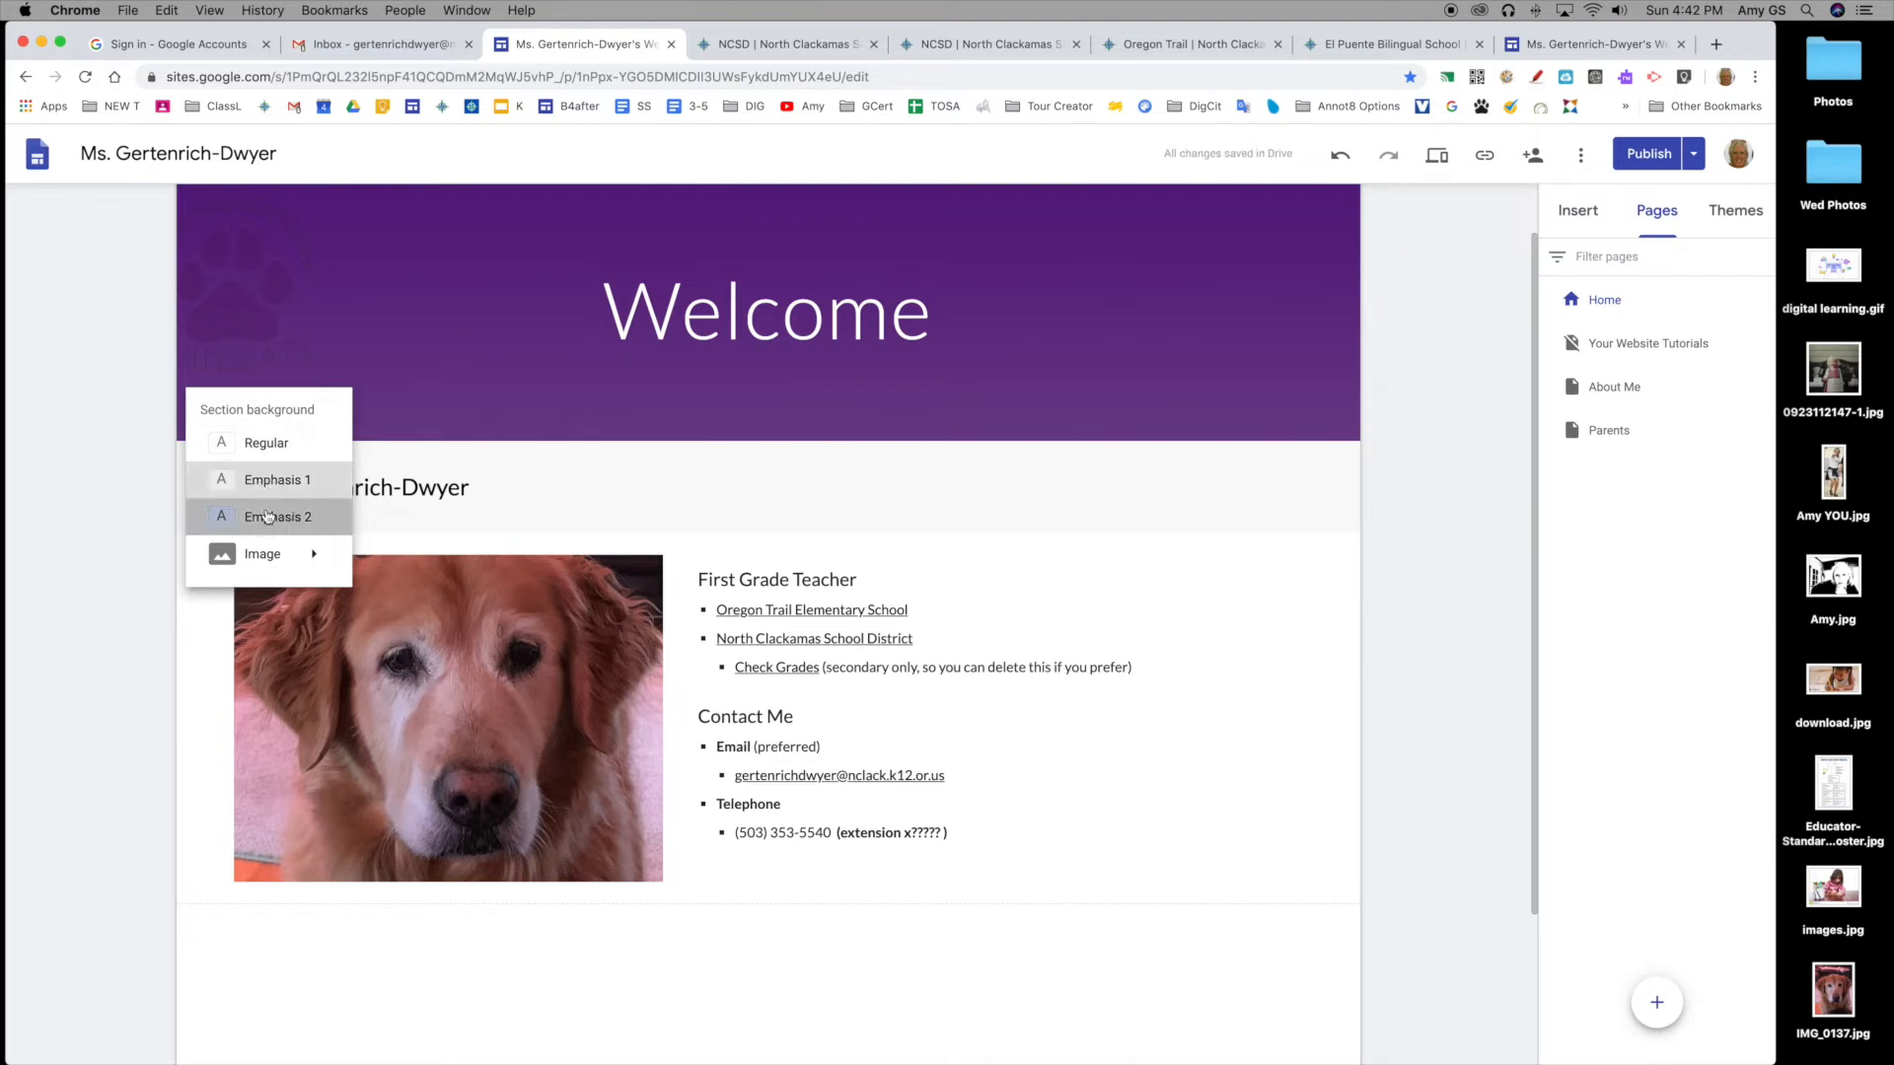
pyautogui.click(268, 515)
pyautogui.moveTo(314, 553)
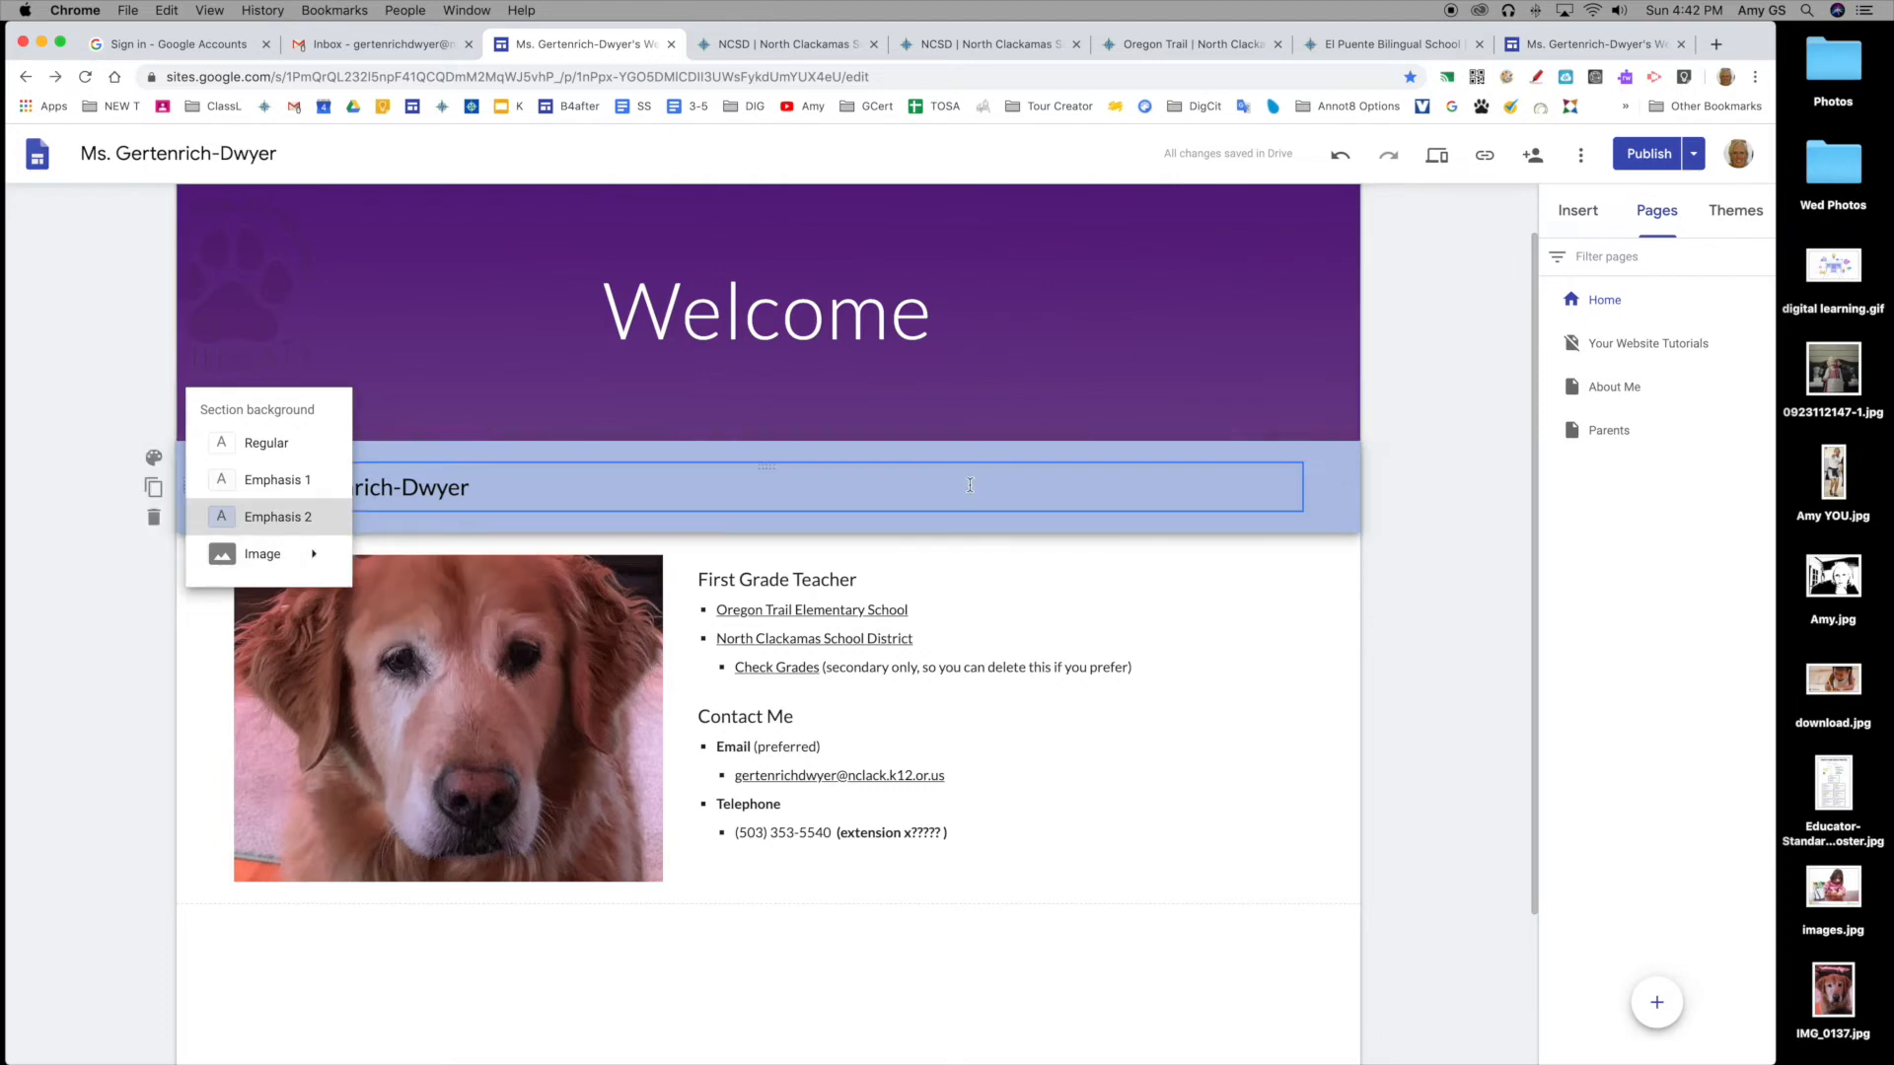
pyautogui.click(1451, 643)
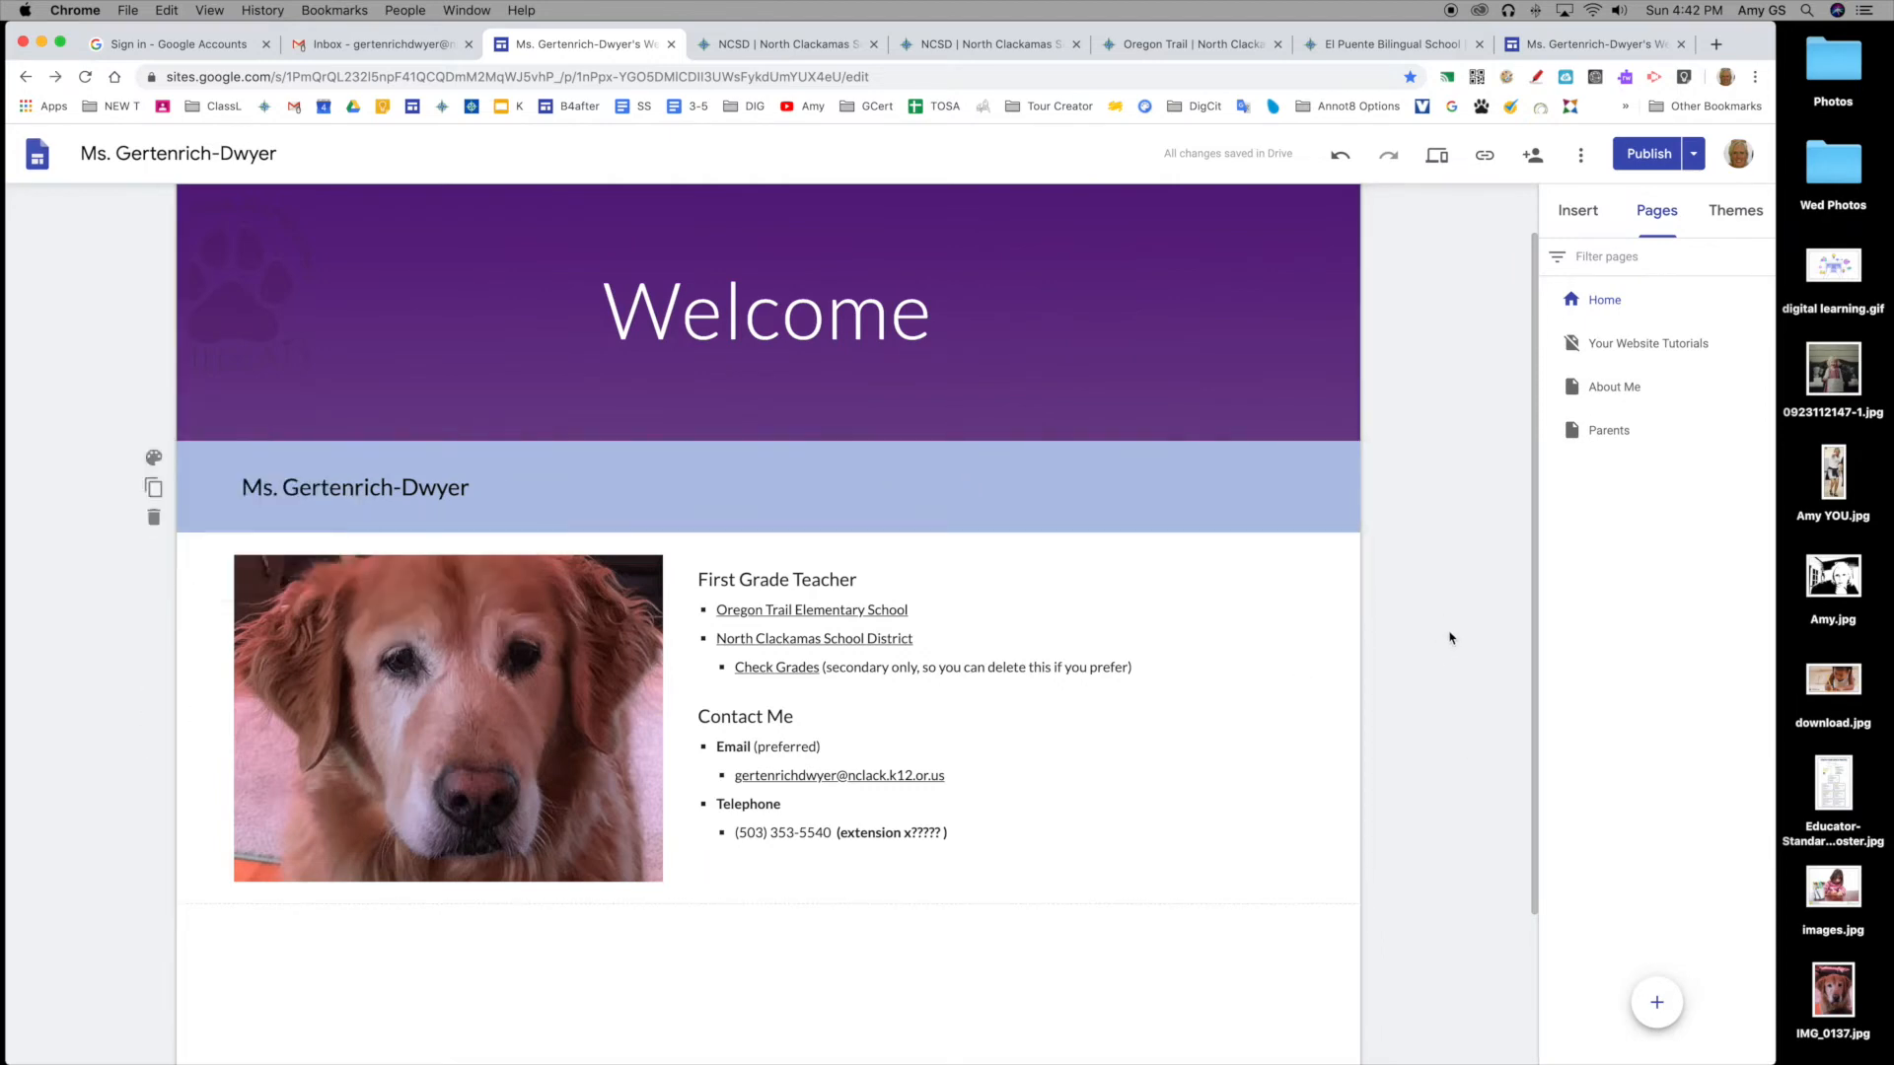
pyautogui.click(1735, 210)
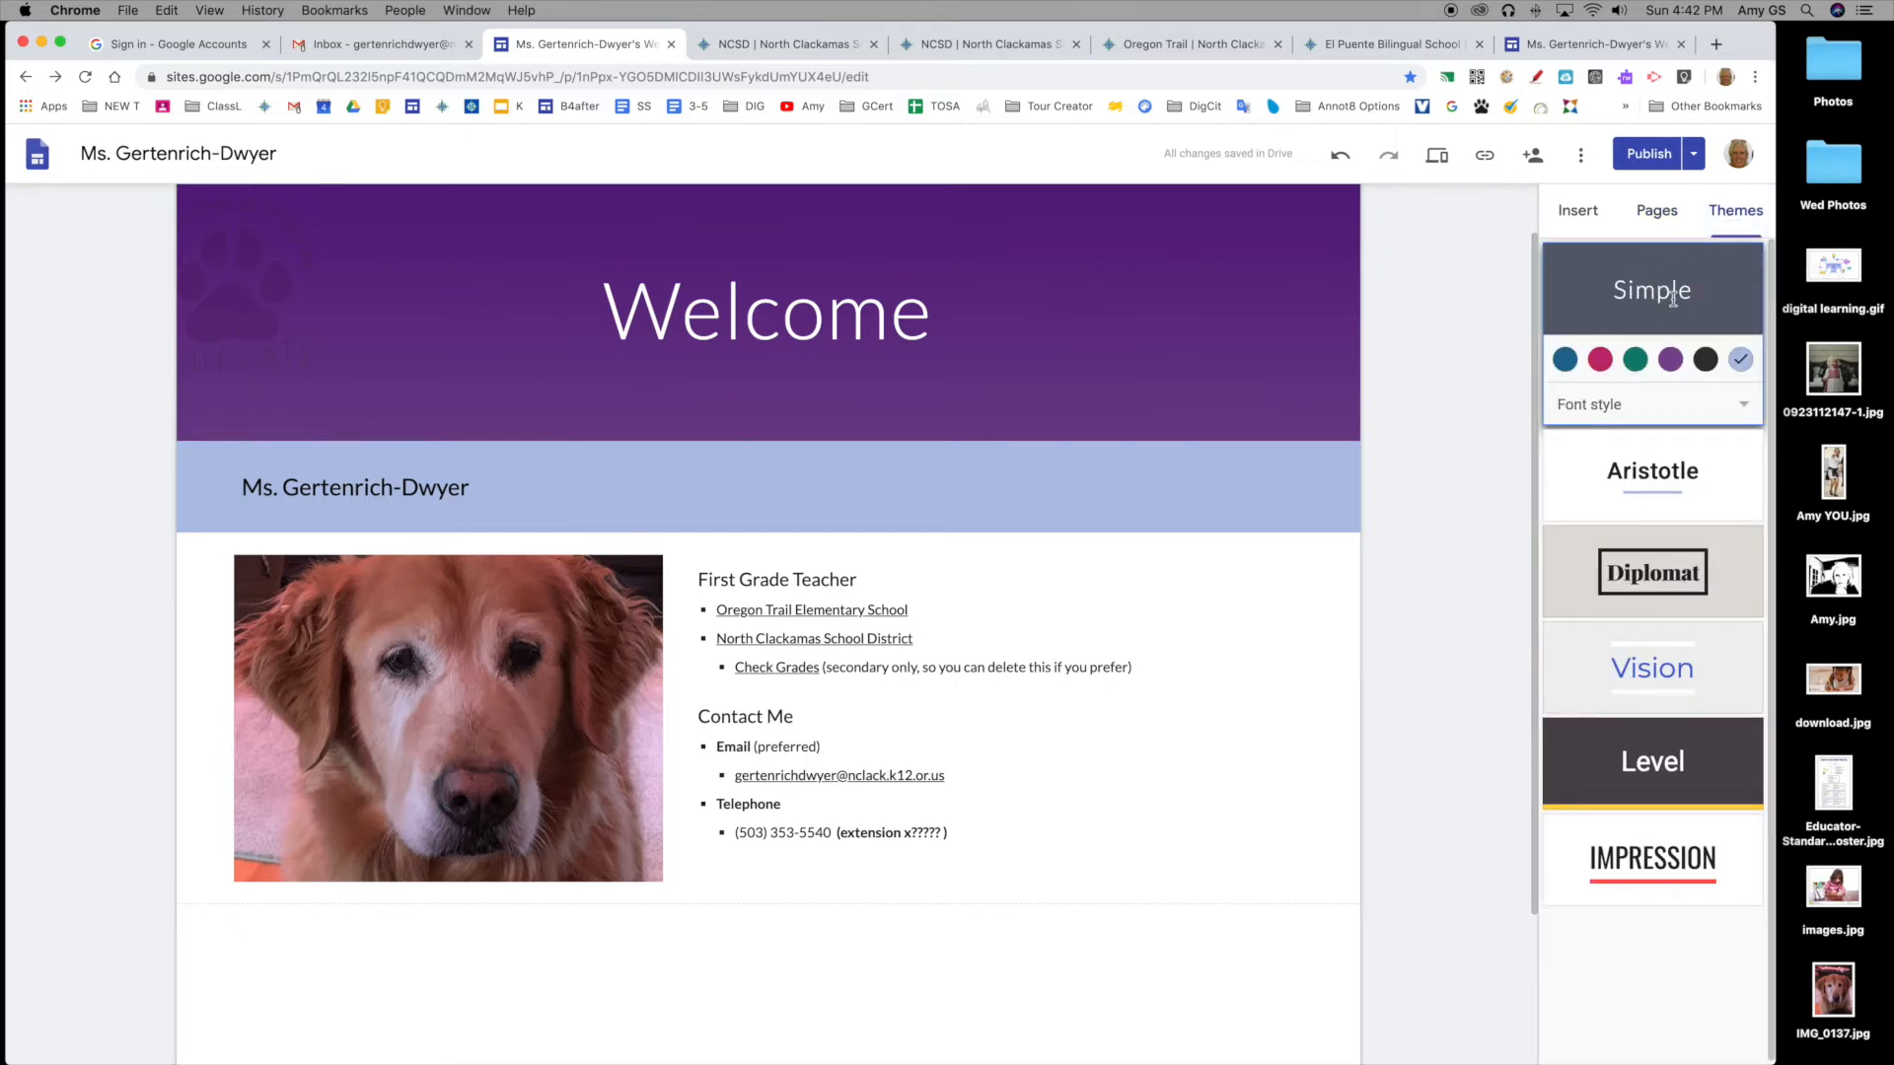
# Step: Try Aristotle with BOLD fonts and Level, then apply the Impression theme
pyautogui.click(1662, 479)
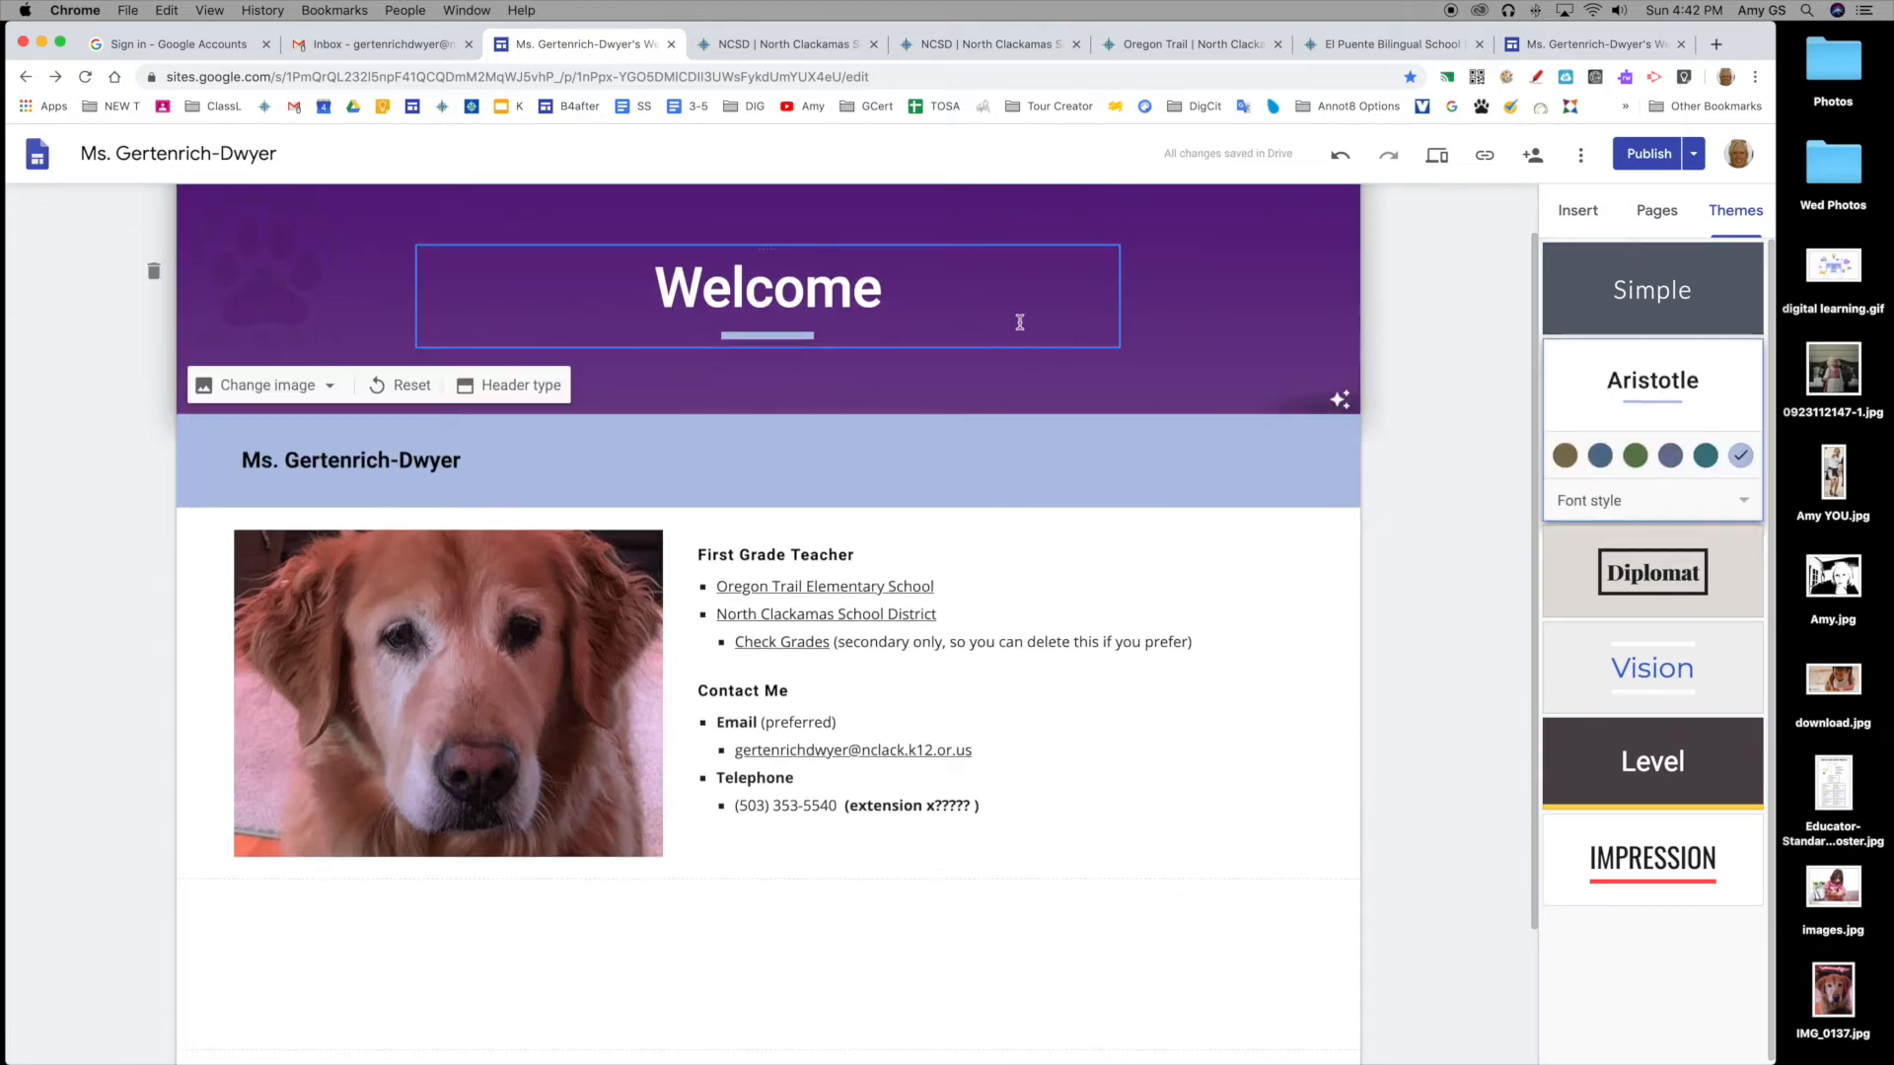
pyautogui.click(1613, 502)
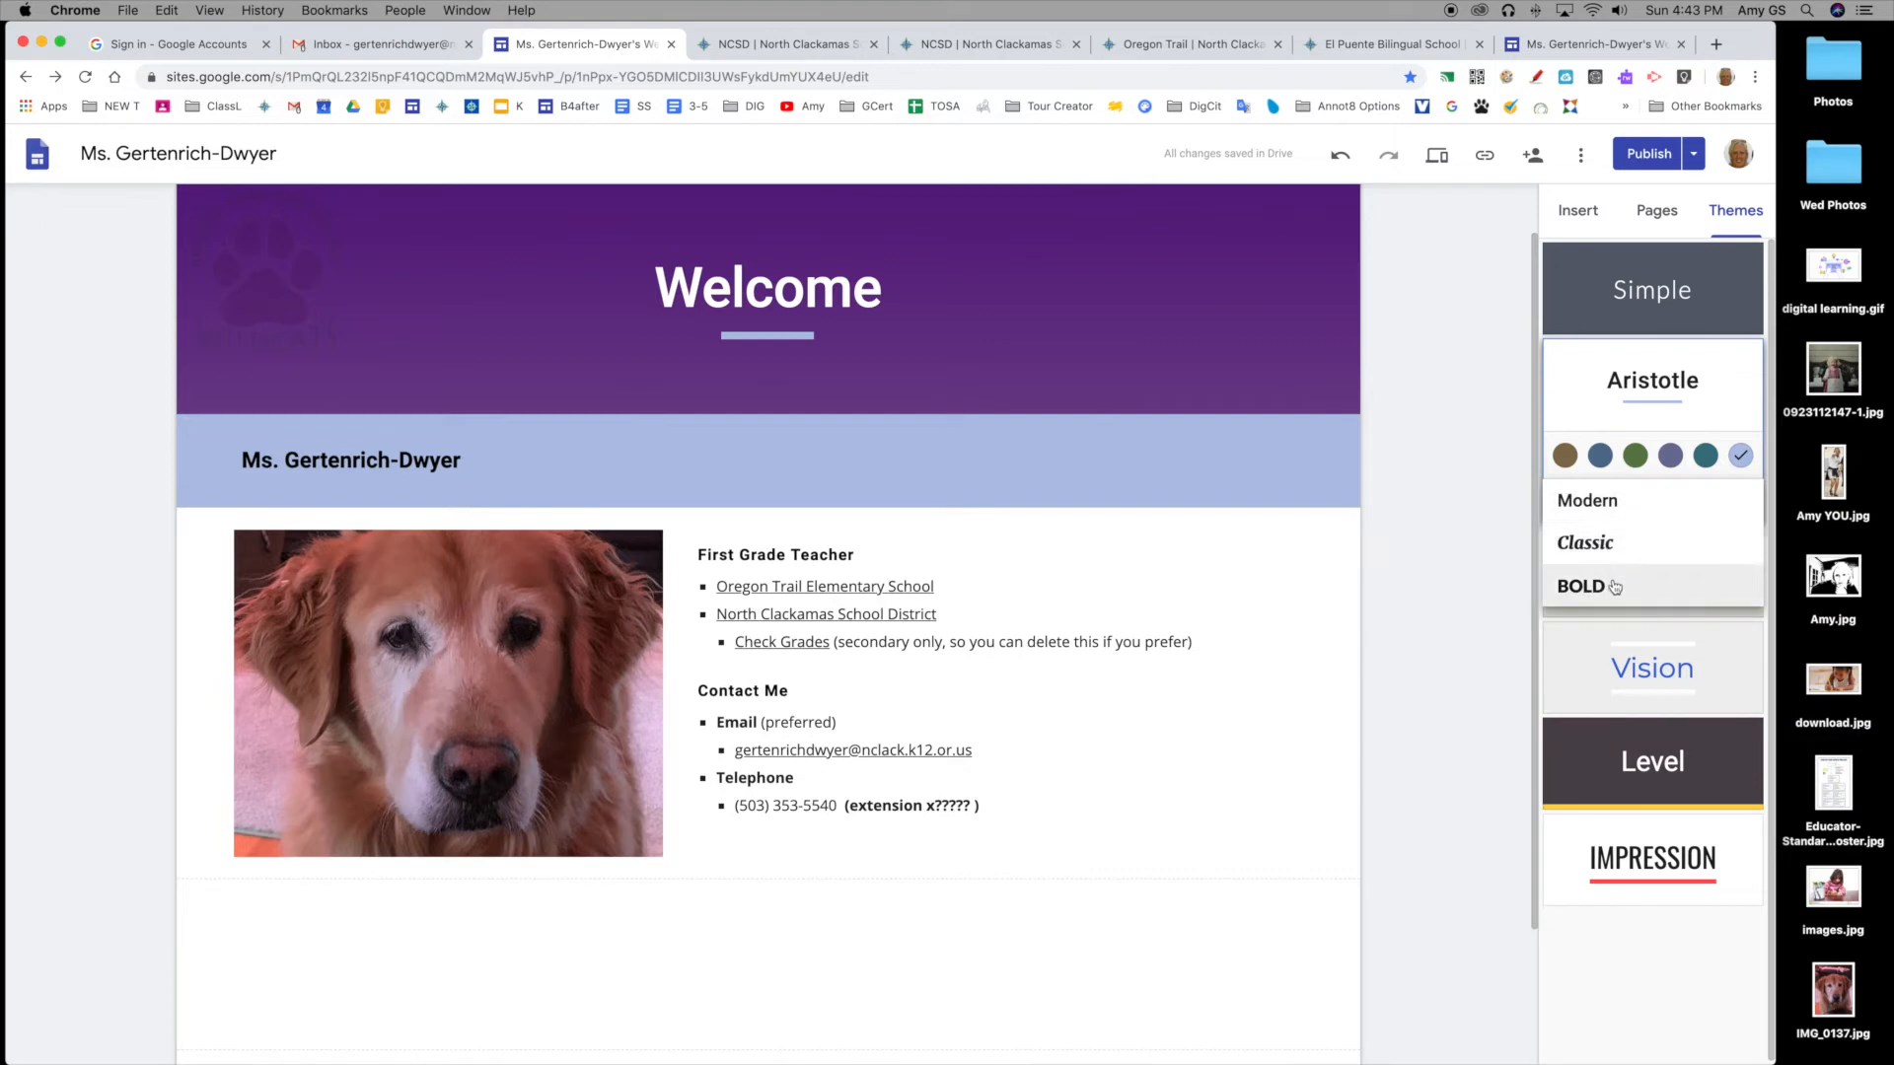
pyautogui.click(1581, 586)
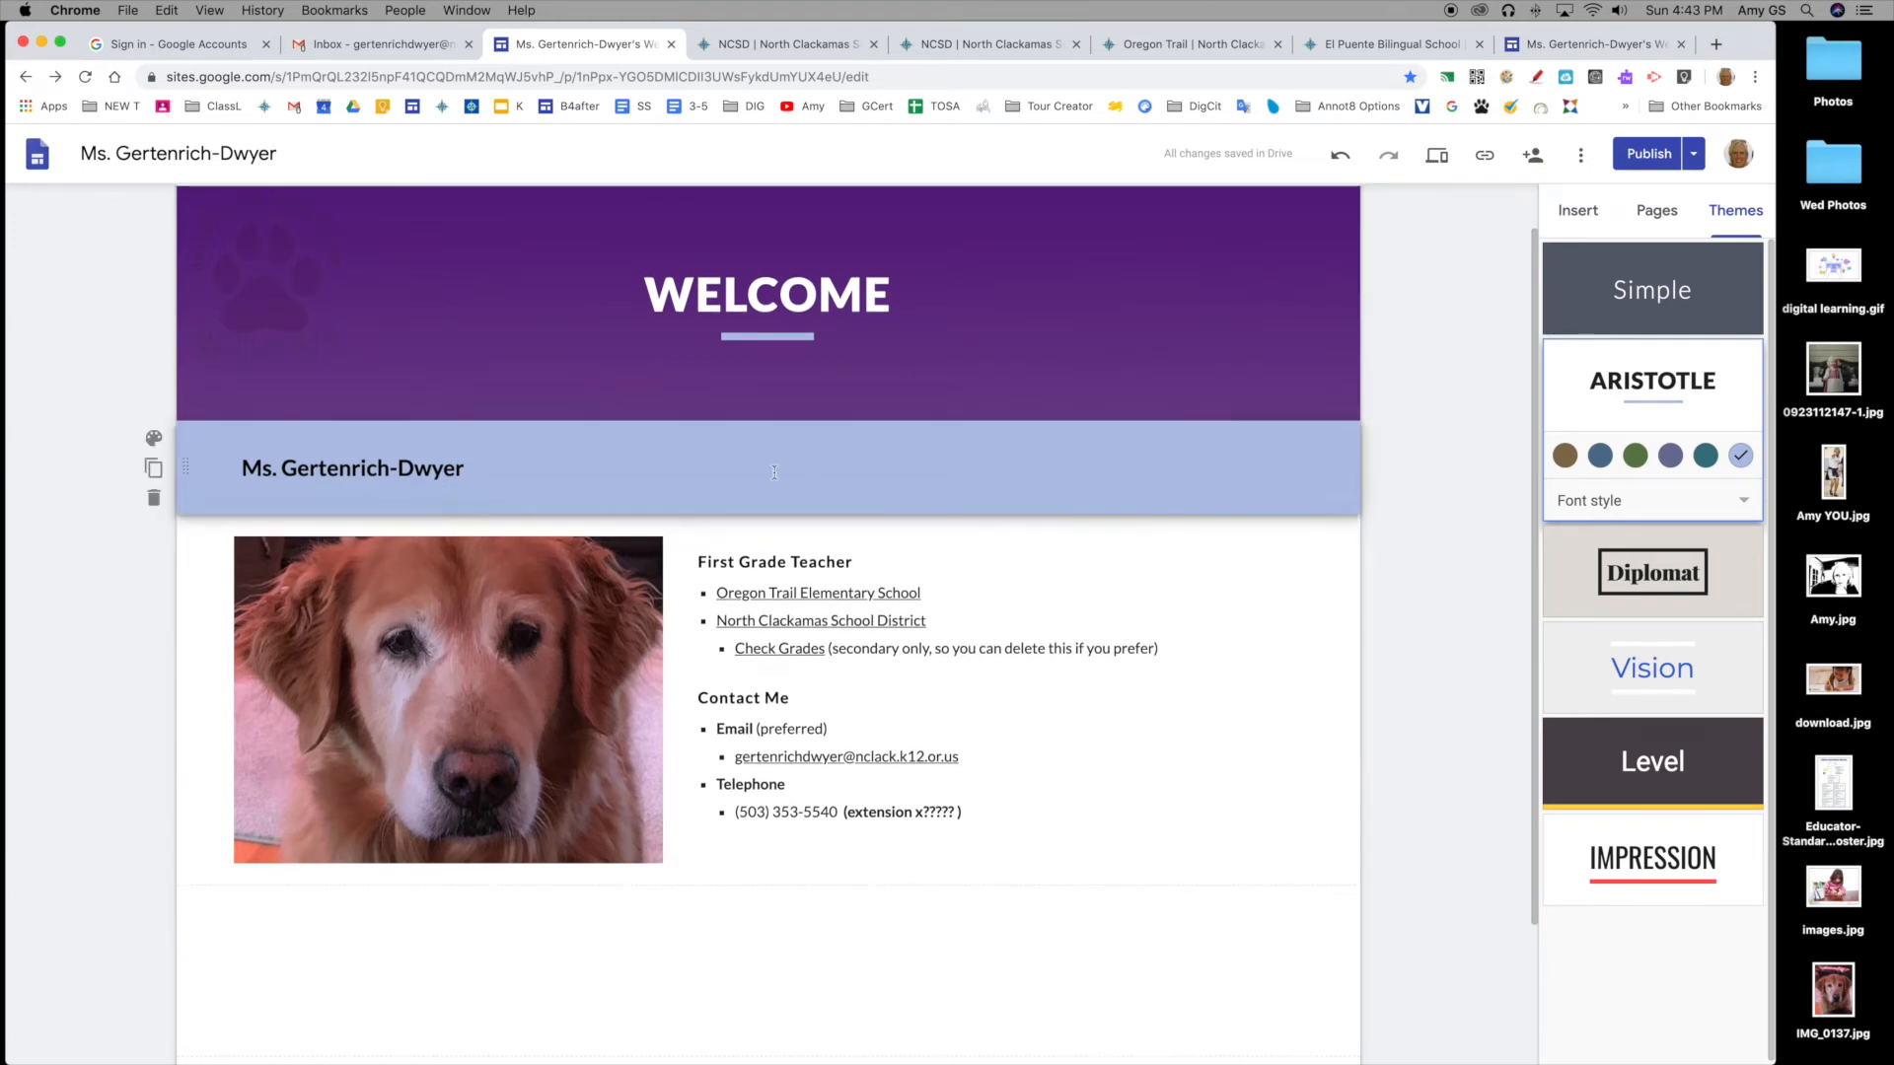
pyautogui.click(1656, 777)
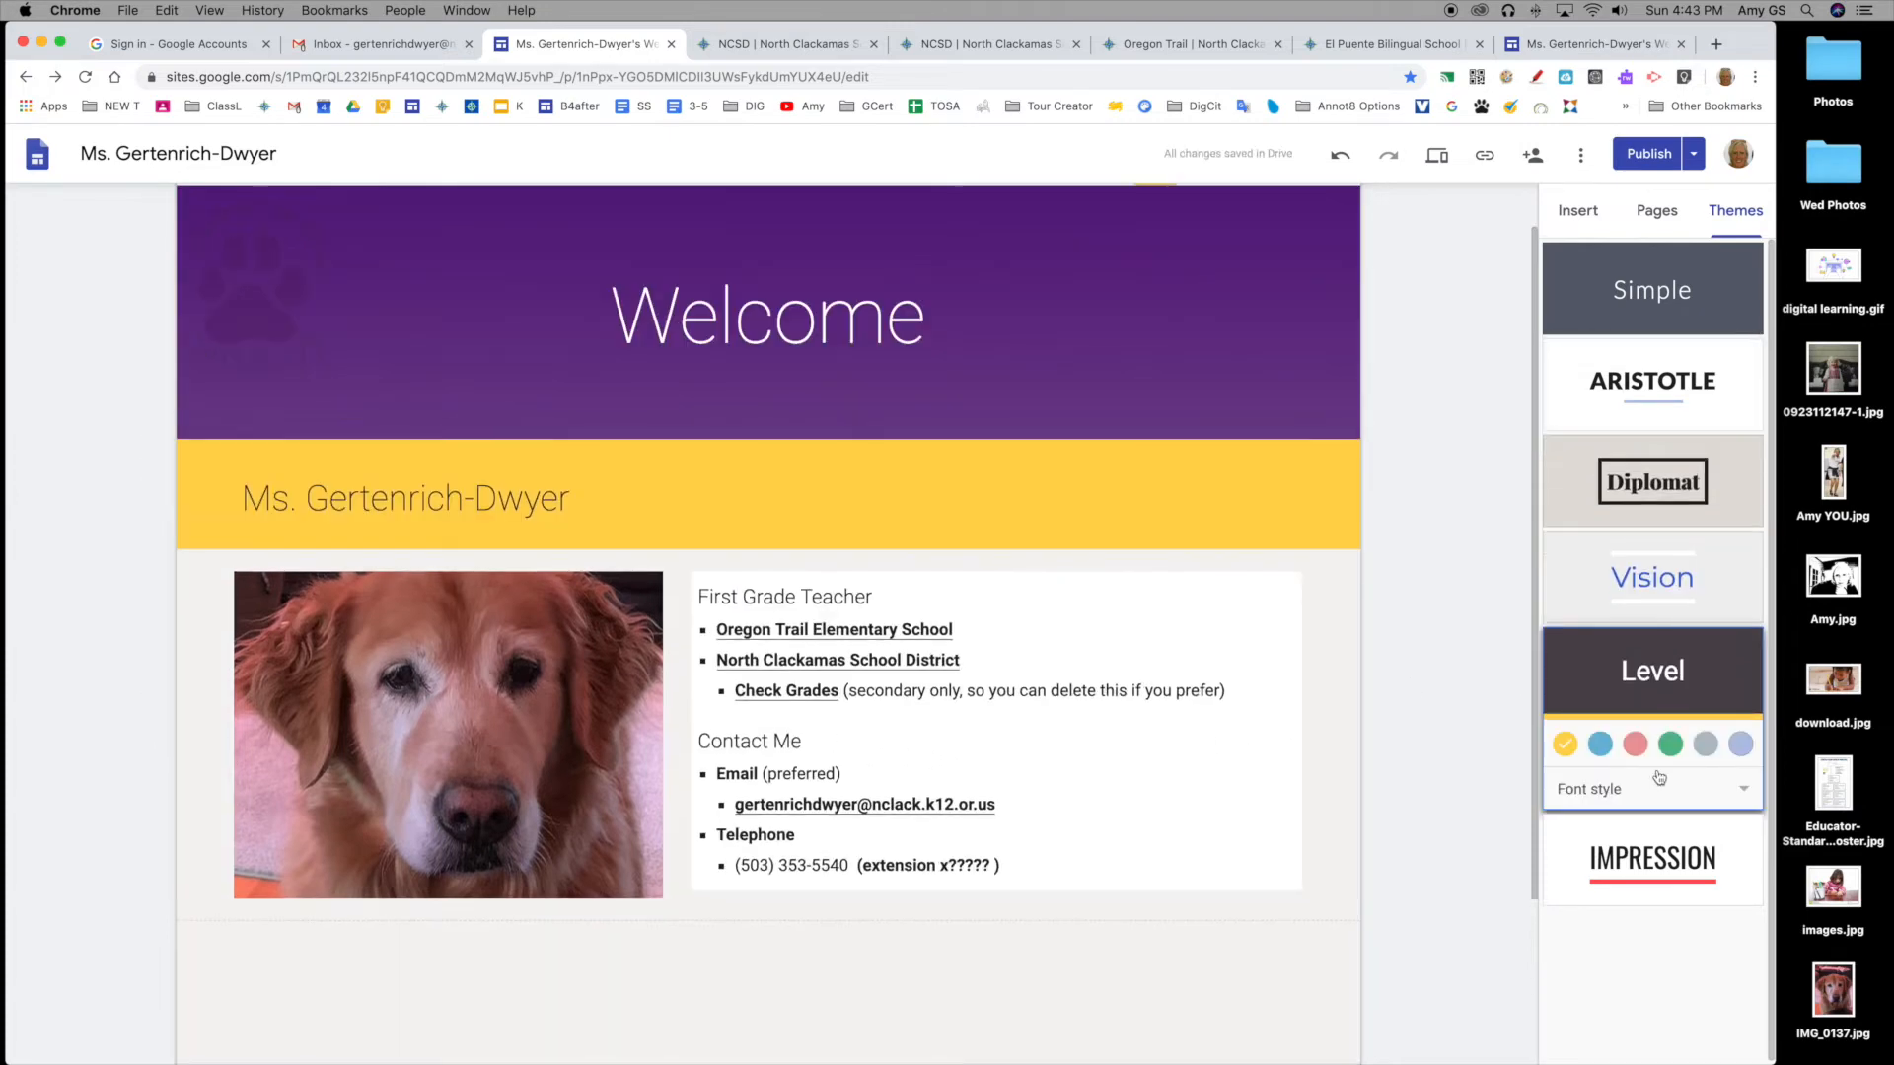
pyautogui.click(1658, 856)
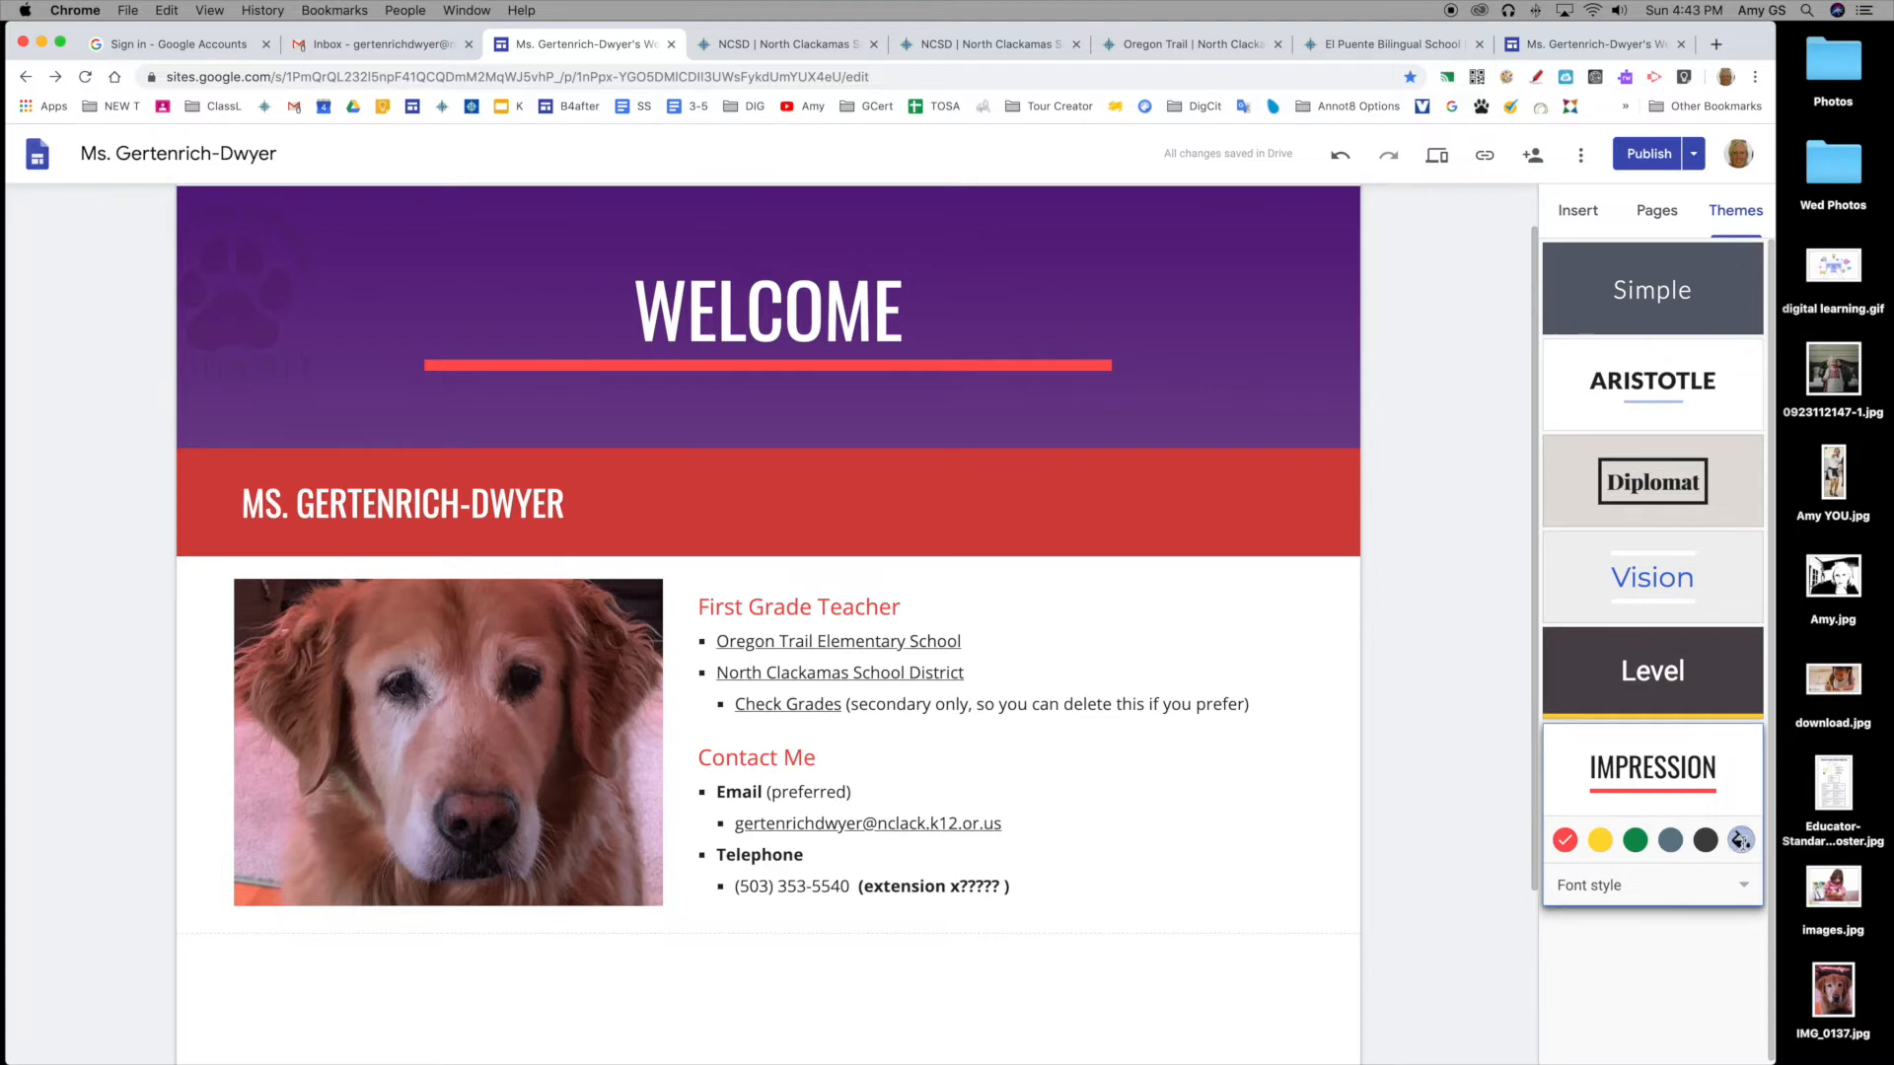
# Step: Set the Impression theme's custom colour to bright blue #45c6e8
pyautogui.click(1741, 839)
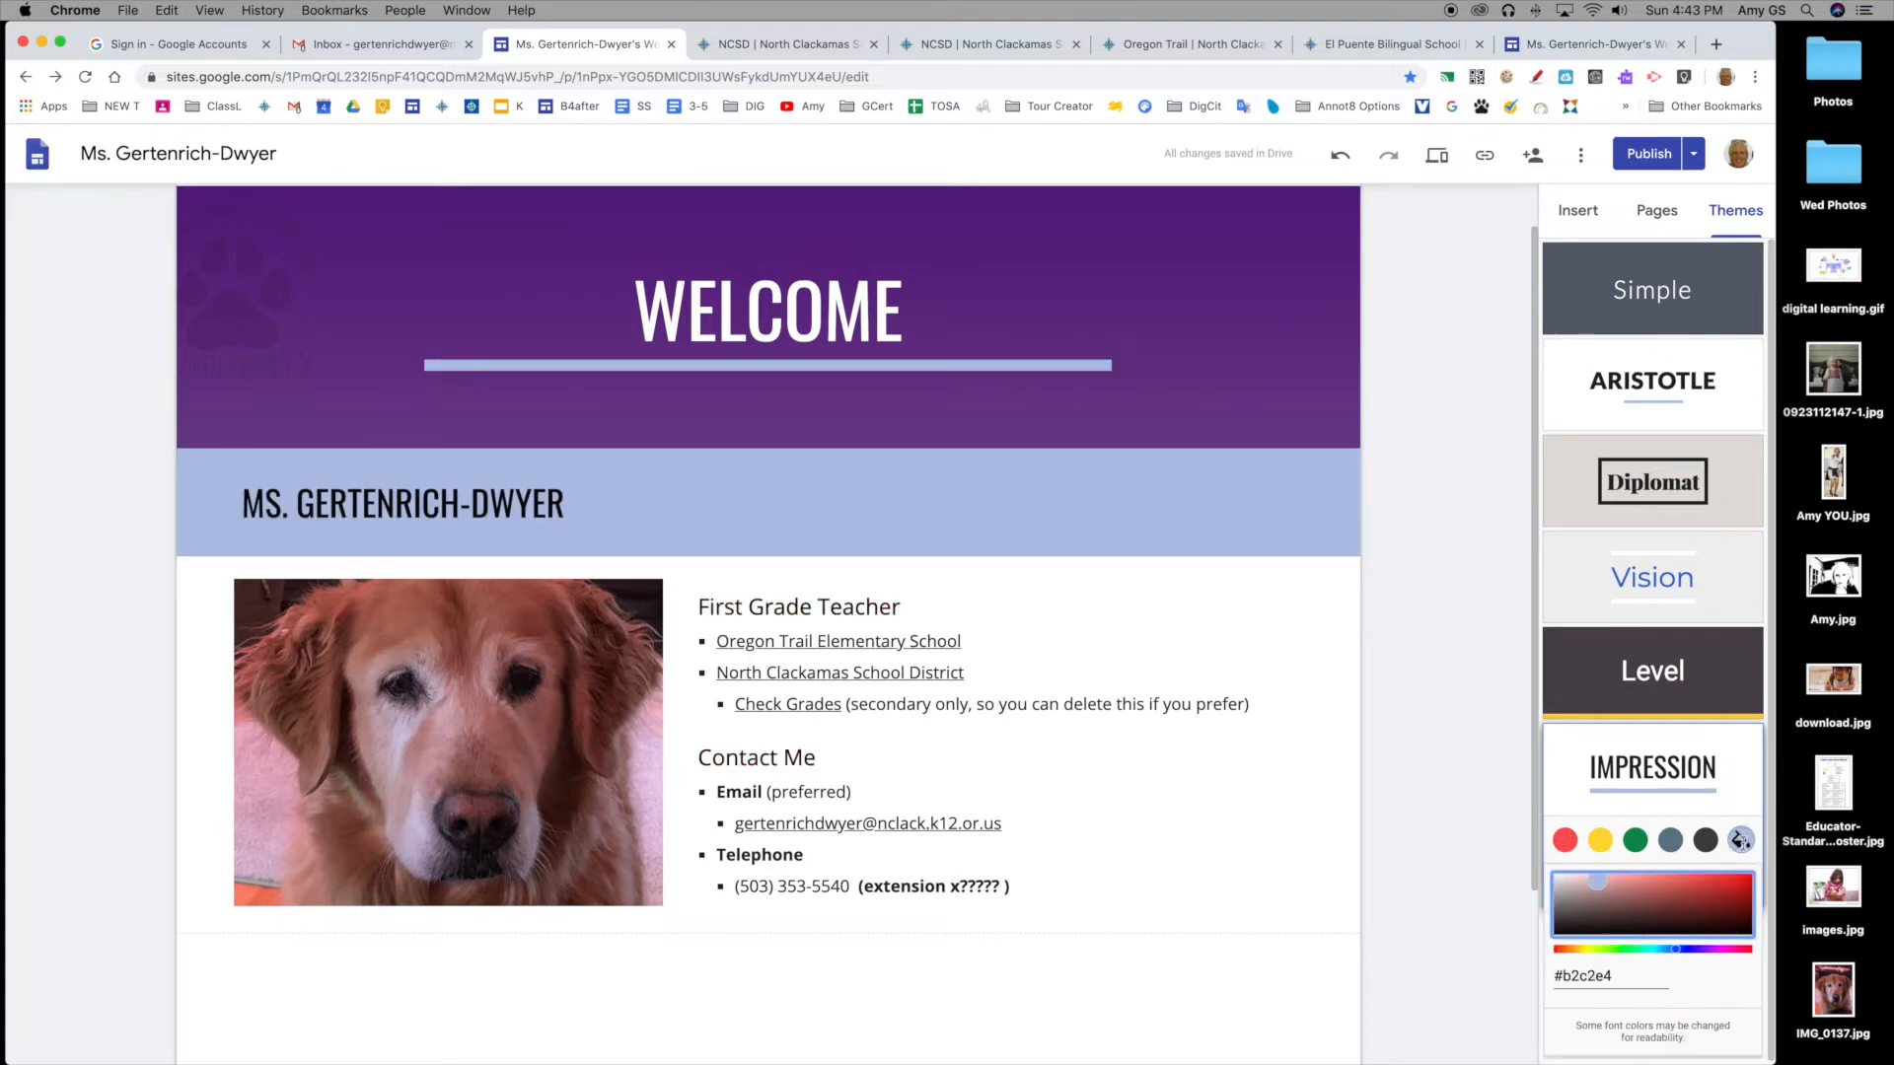
pyautogui.click(1667, 950)
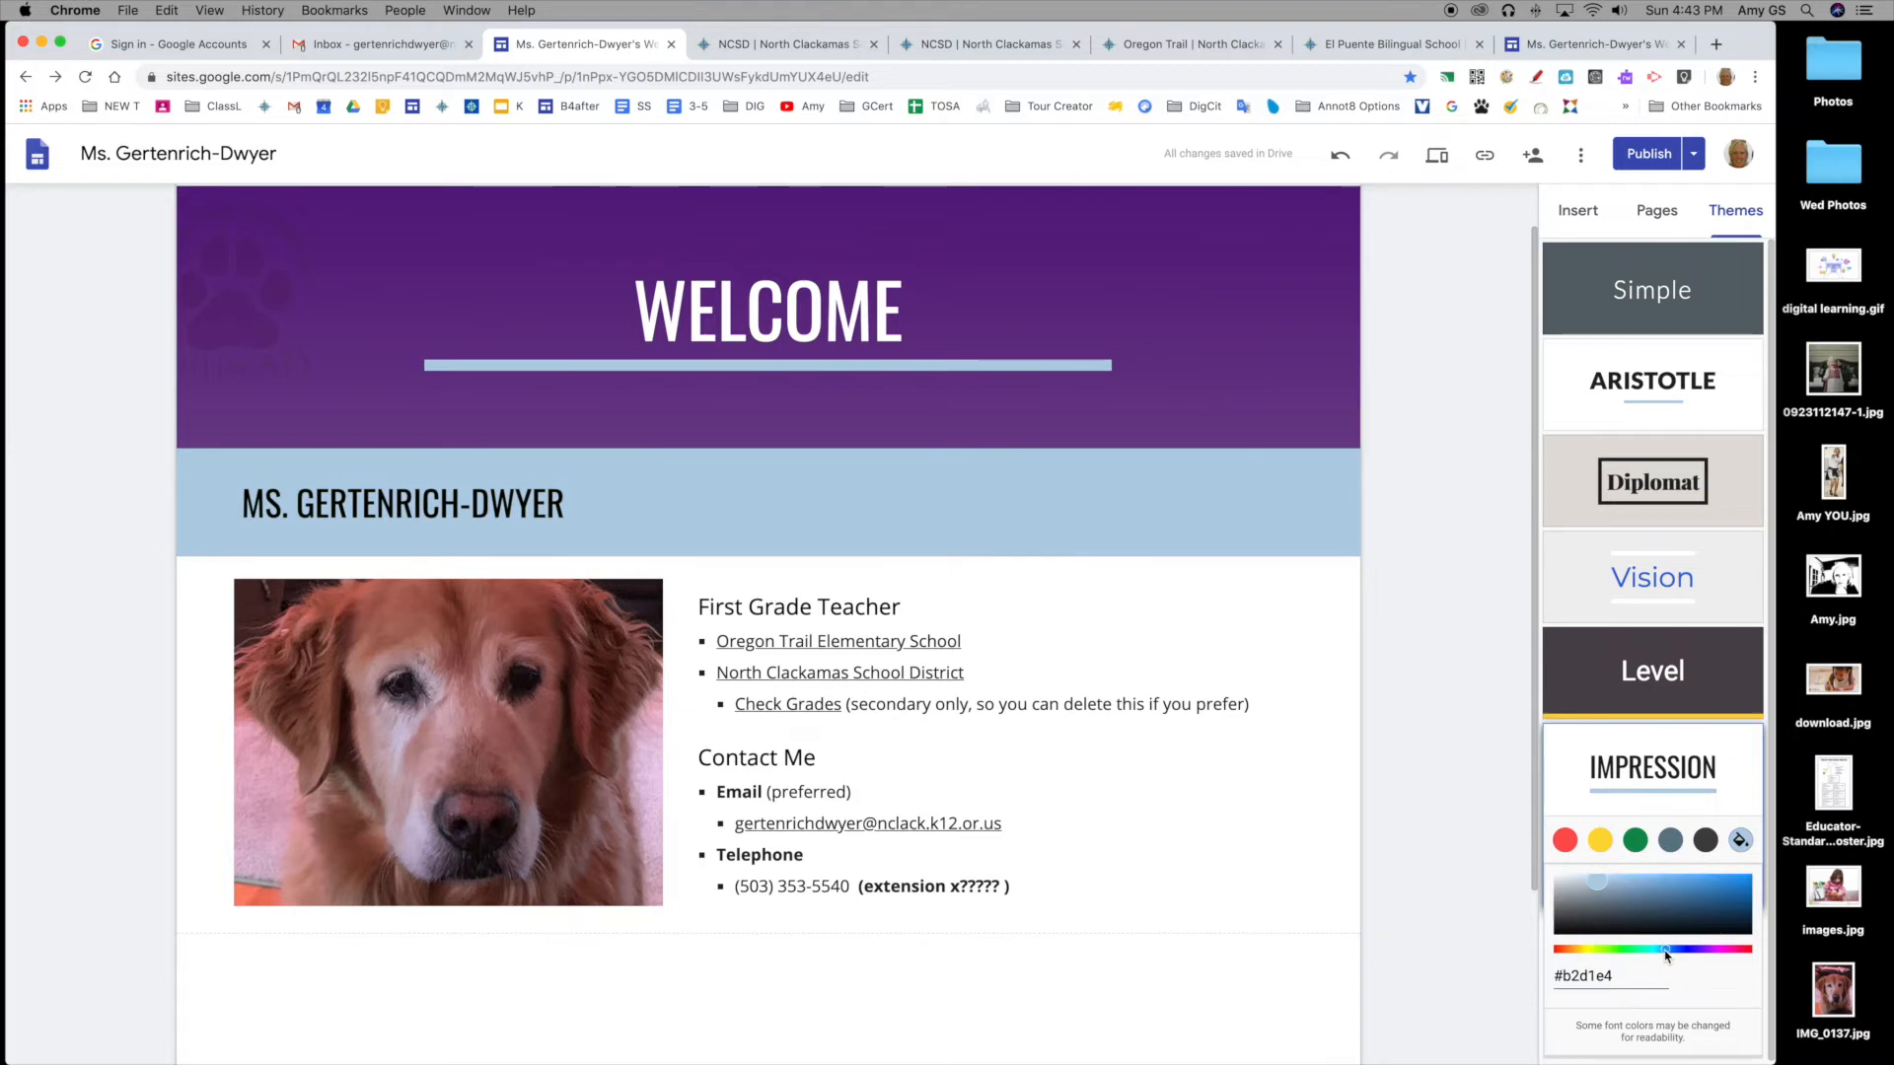
pyautogui.moveTo(1663, 950); pyautogui.dragTo(1659, 951)
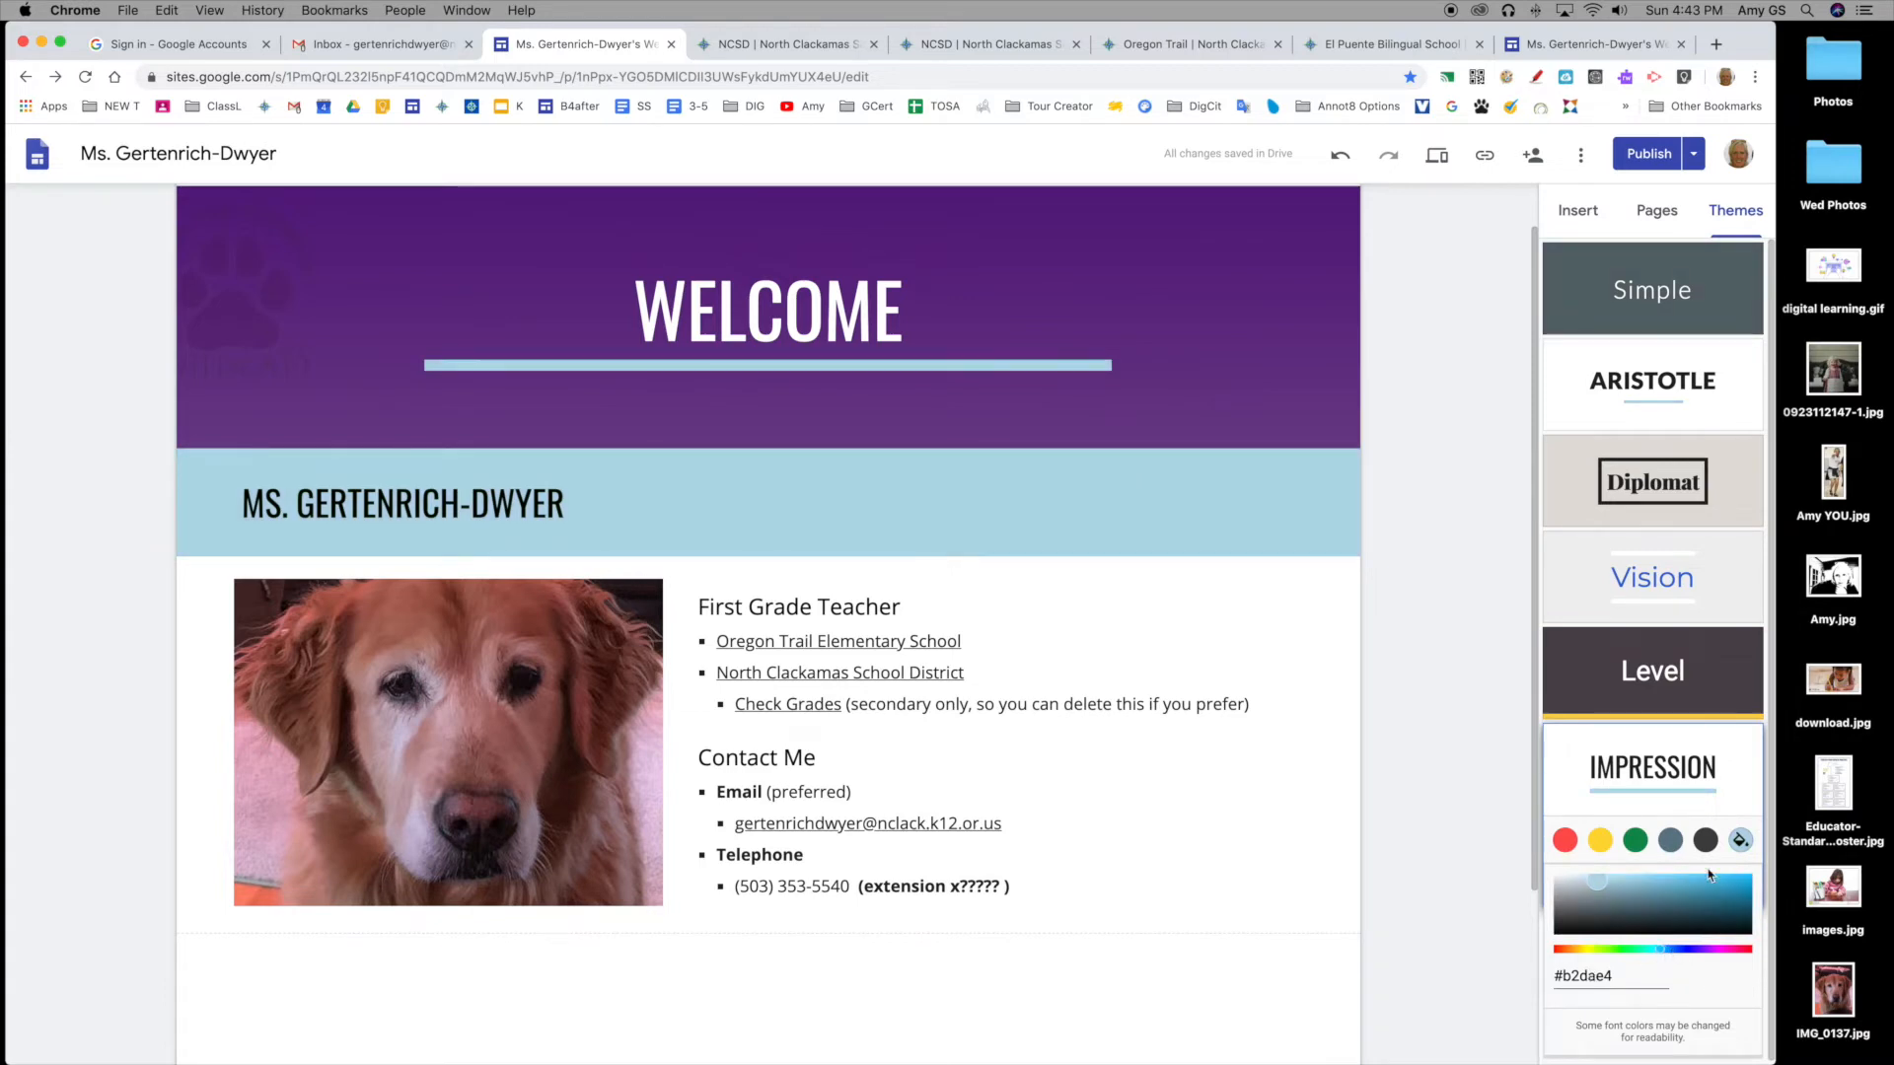
pyautogui.click(1659, 880)
pyautogui.click(1693, 881)
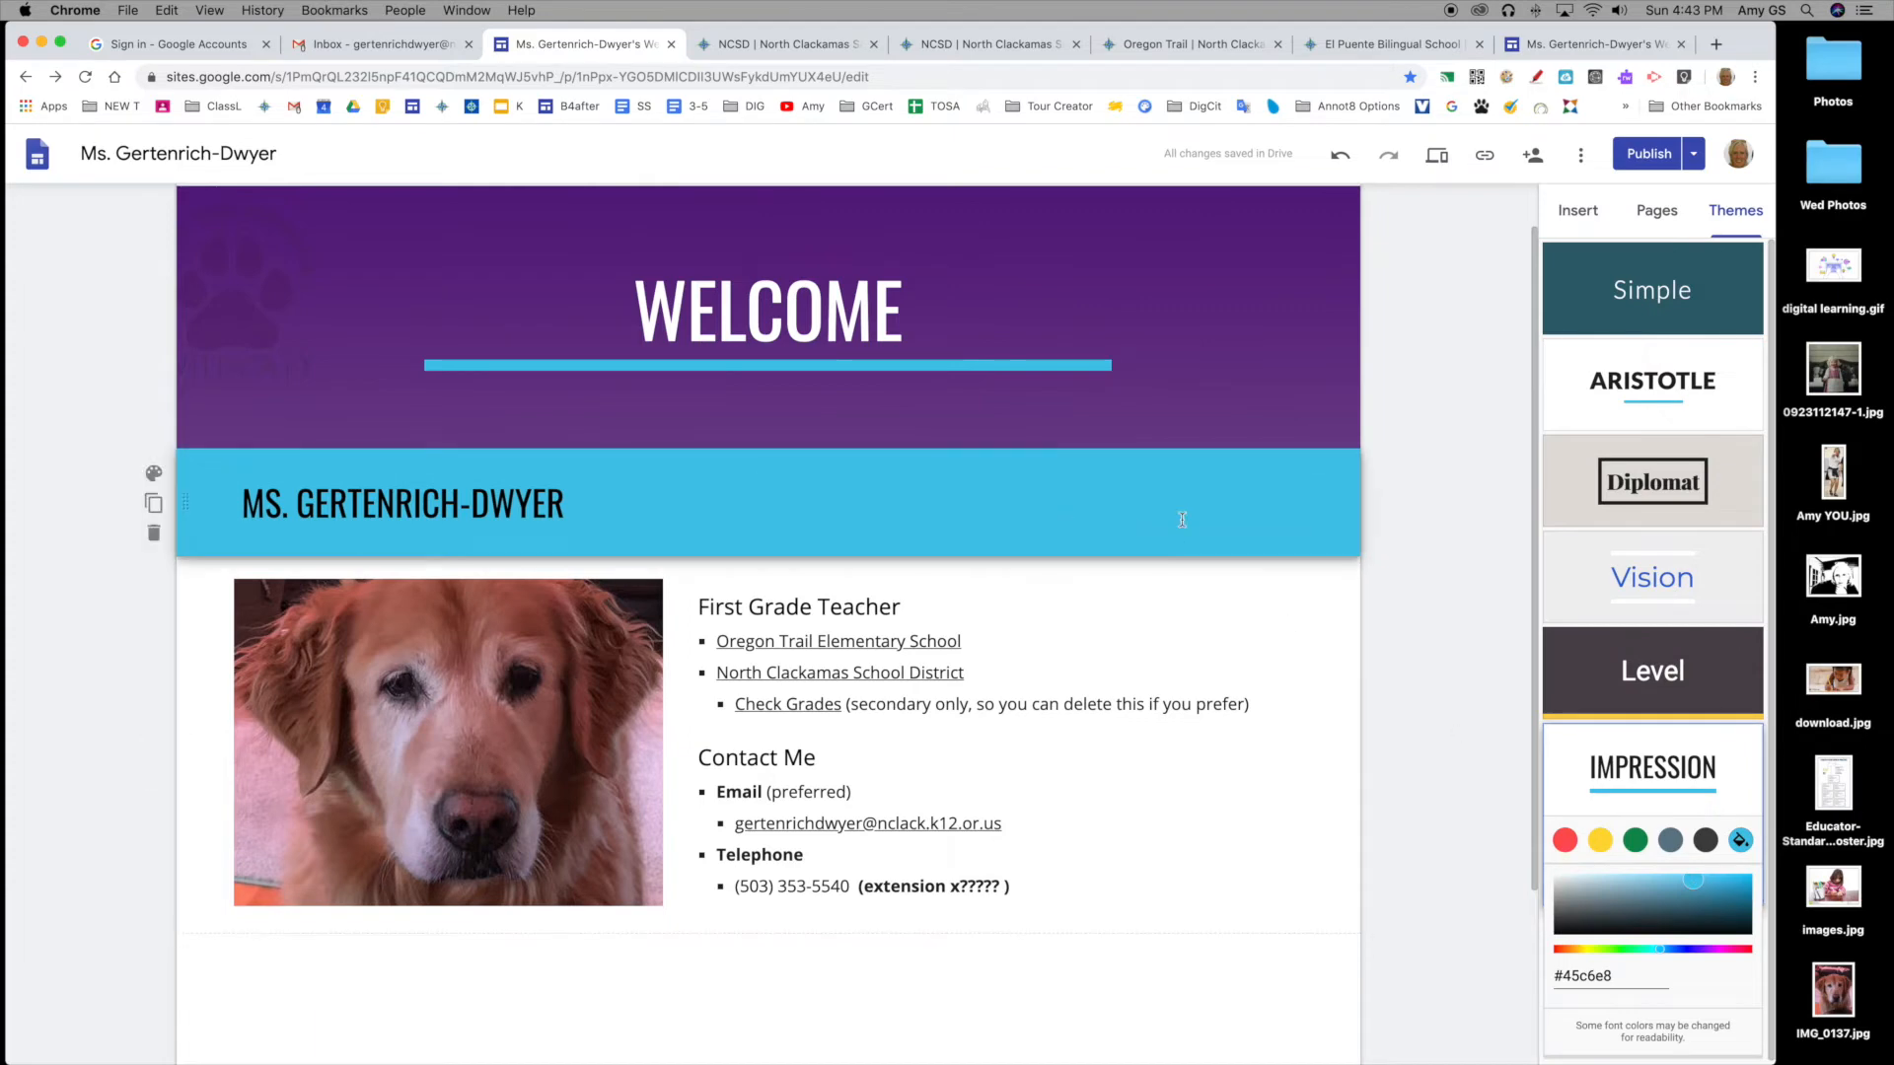
pyautogui.scroll(-2, 1123, 590)
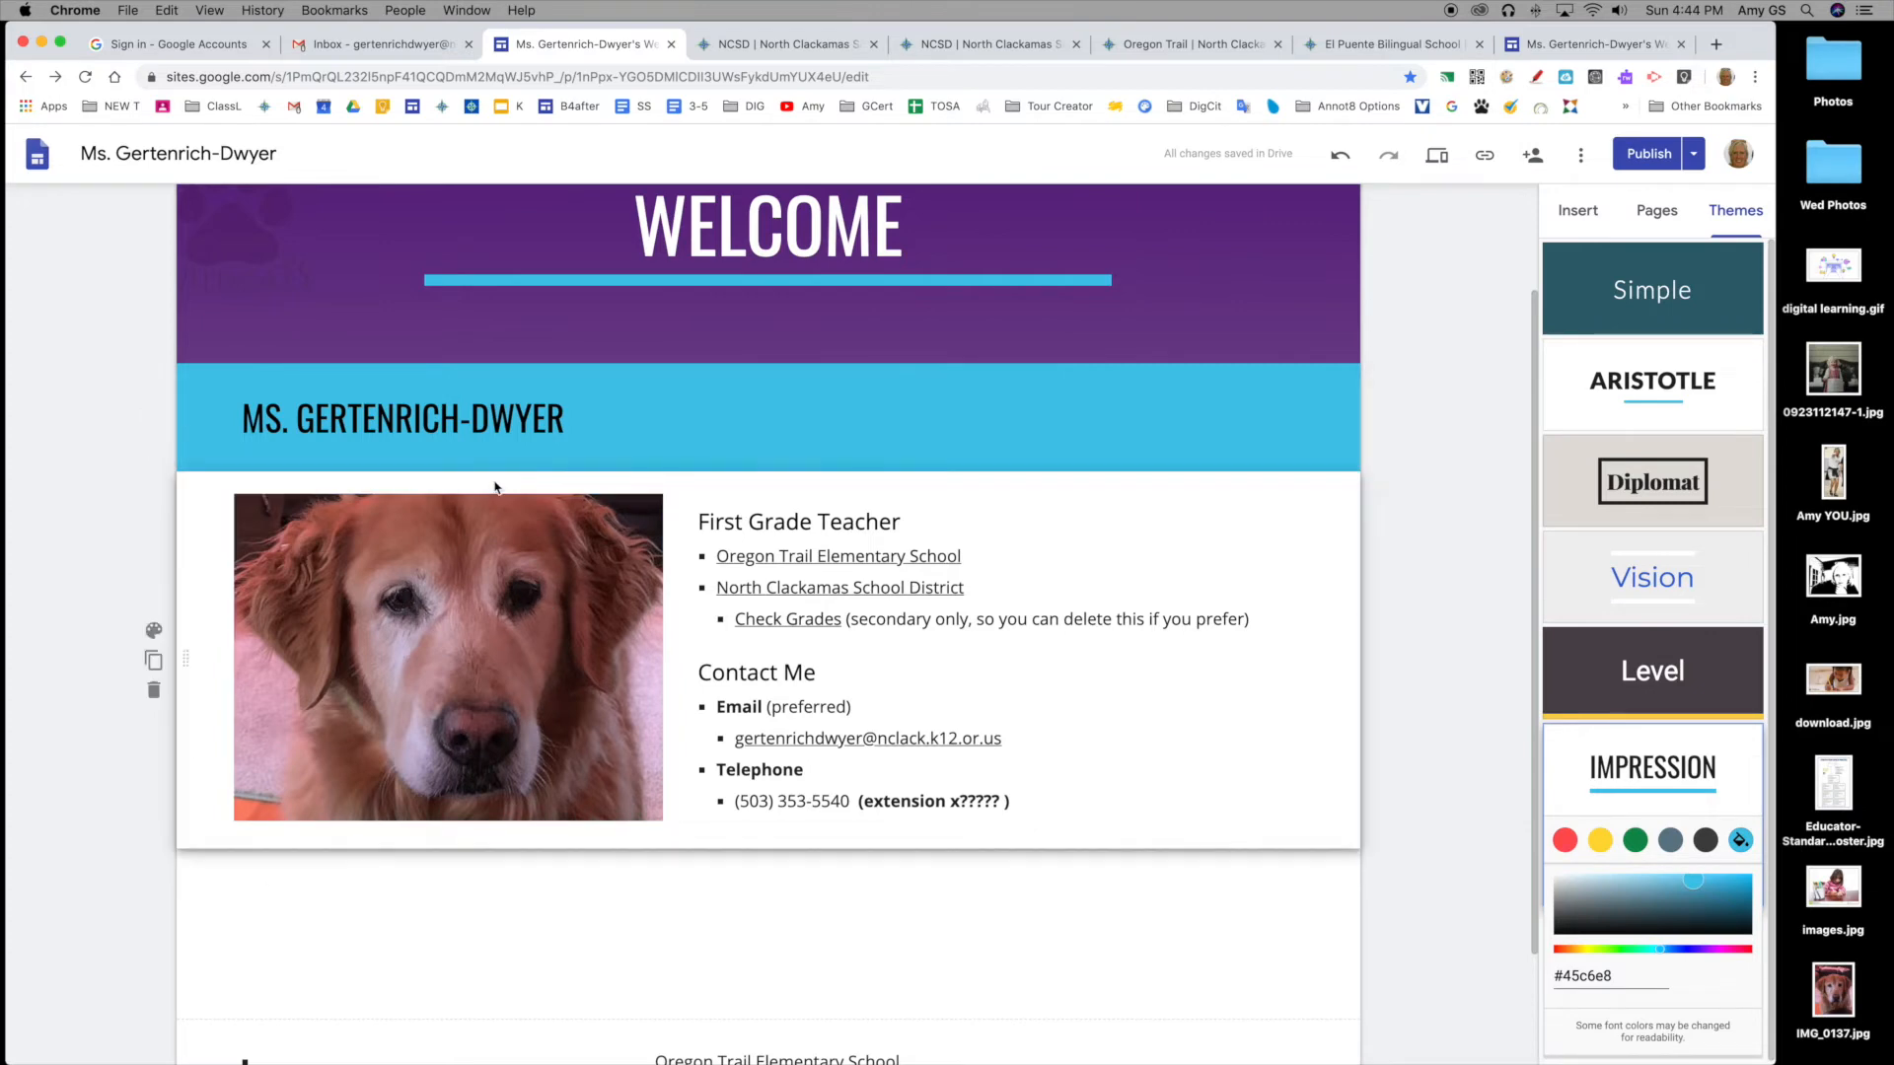
# Step: Add a text box section with a blue Emphasis 2 background and a 'For Parents' subheading
pyautogui.click(1581, 213)
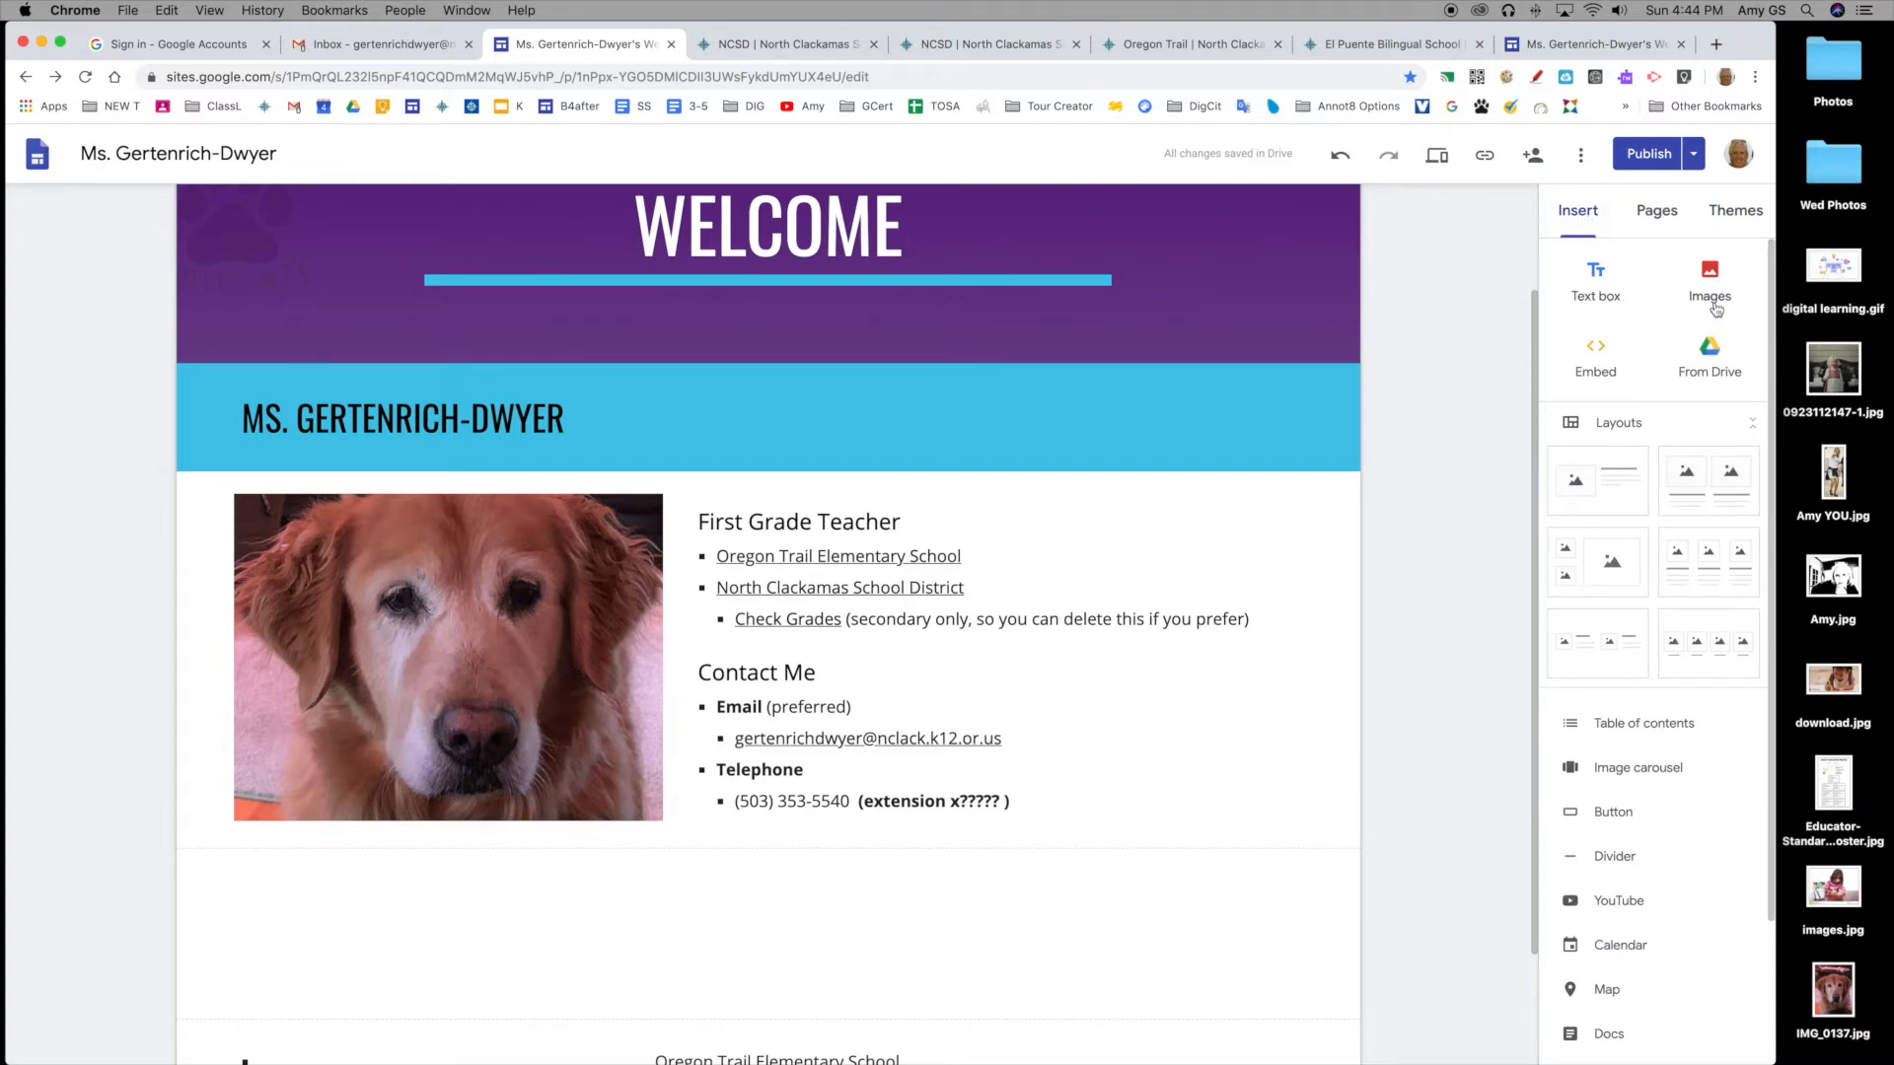
pyautogui.click(1597, 277)
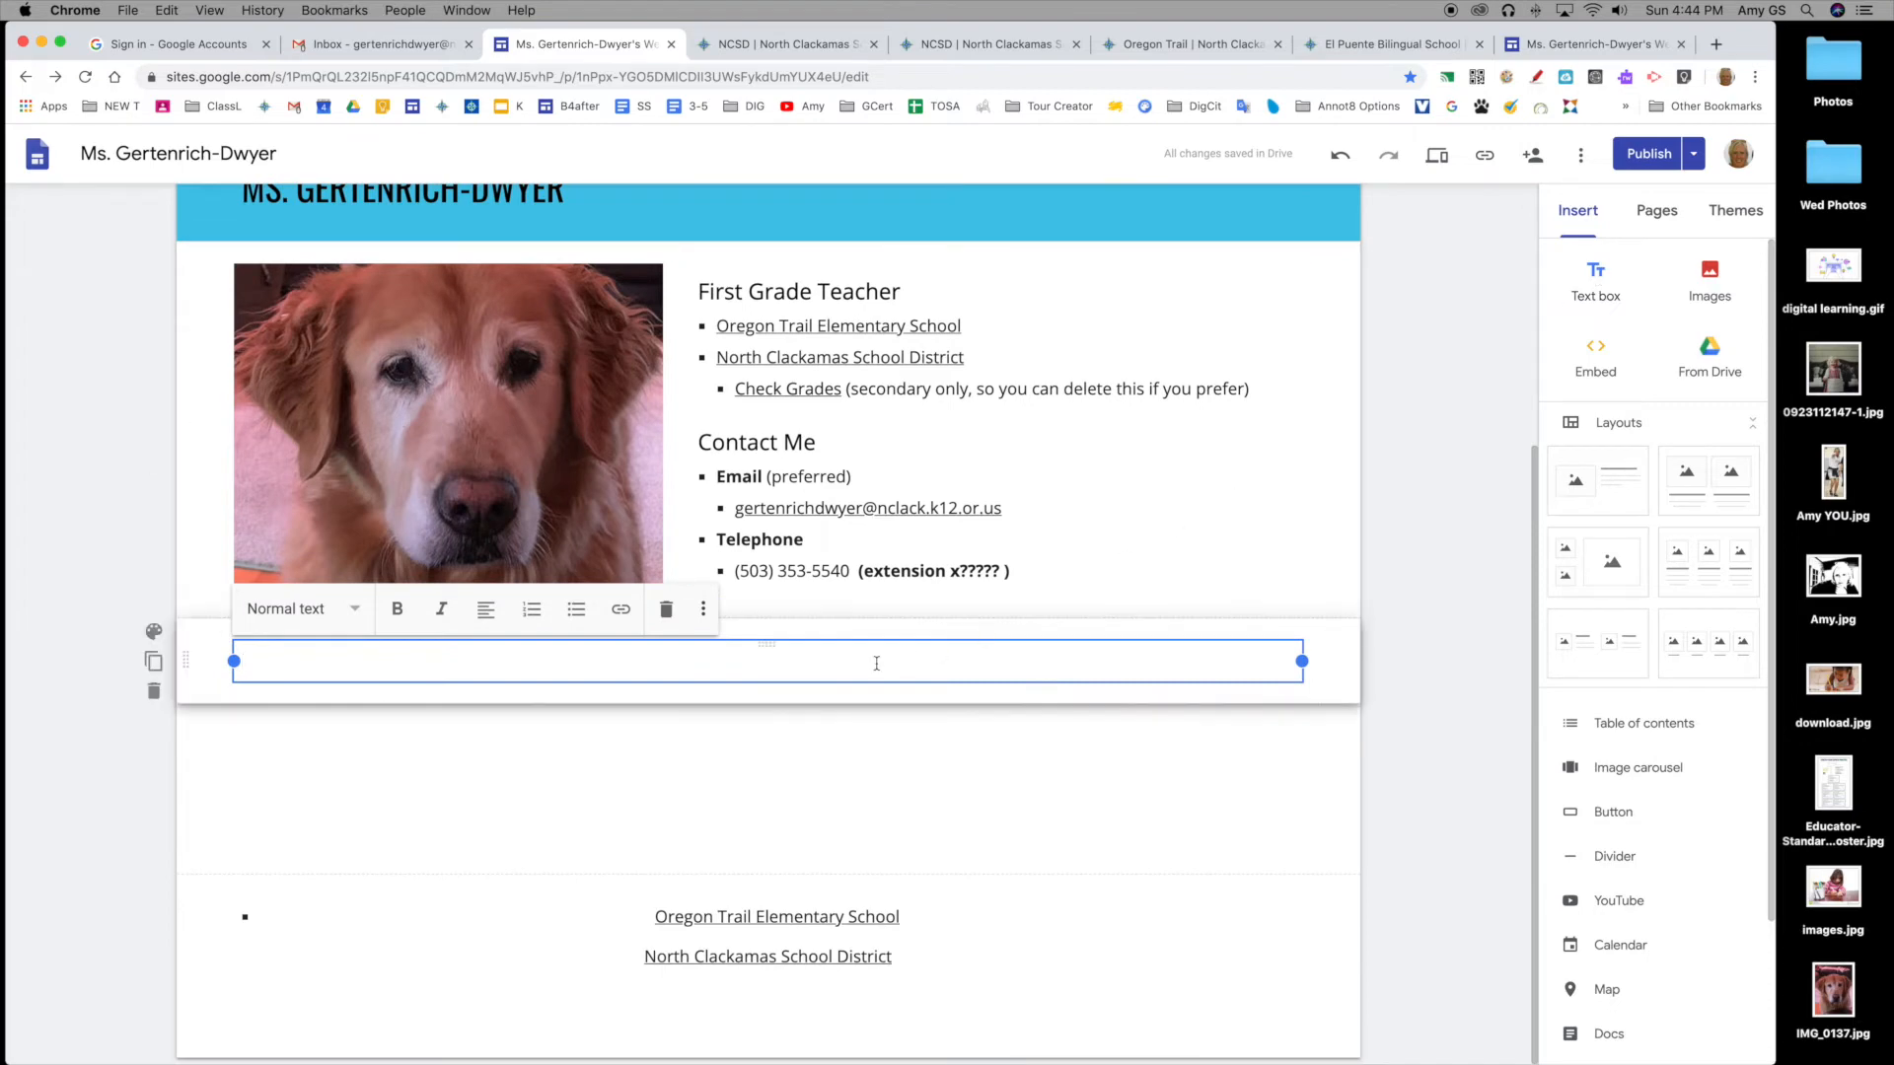
pyautogui.click(154, 632)
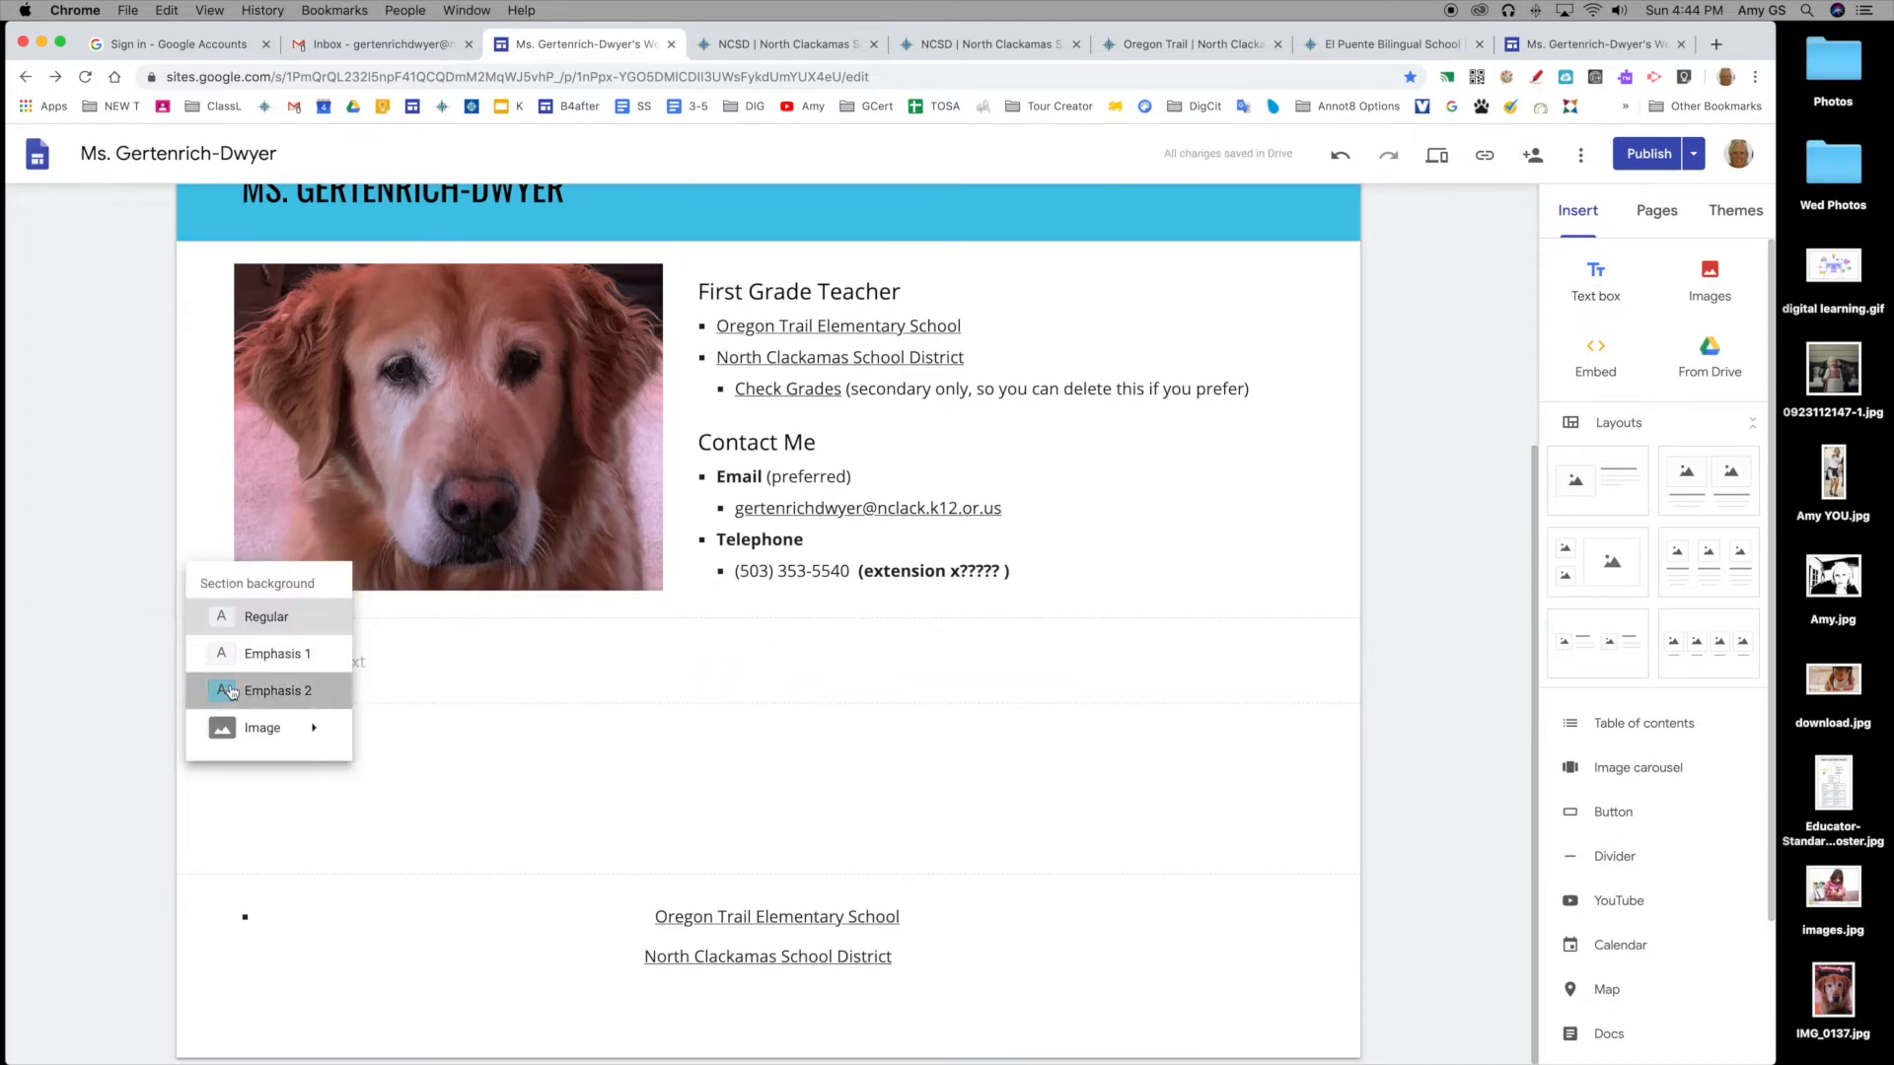
pyautogui.click(261, 691)
pyautogui.click(476, 663)
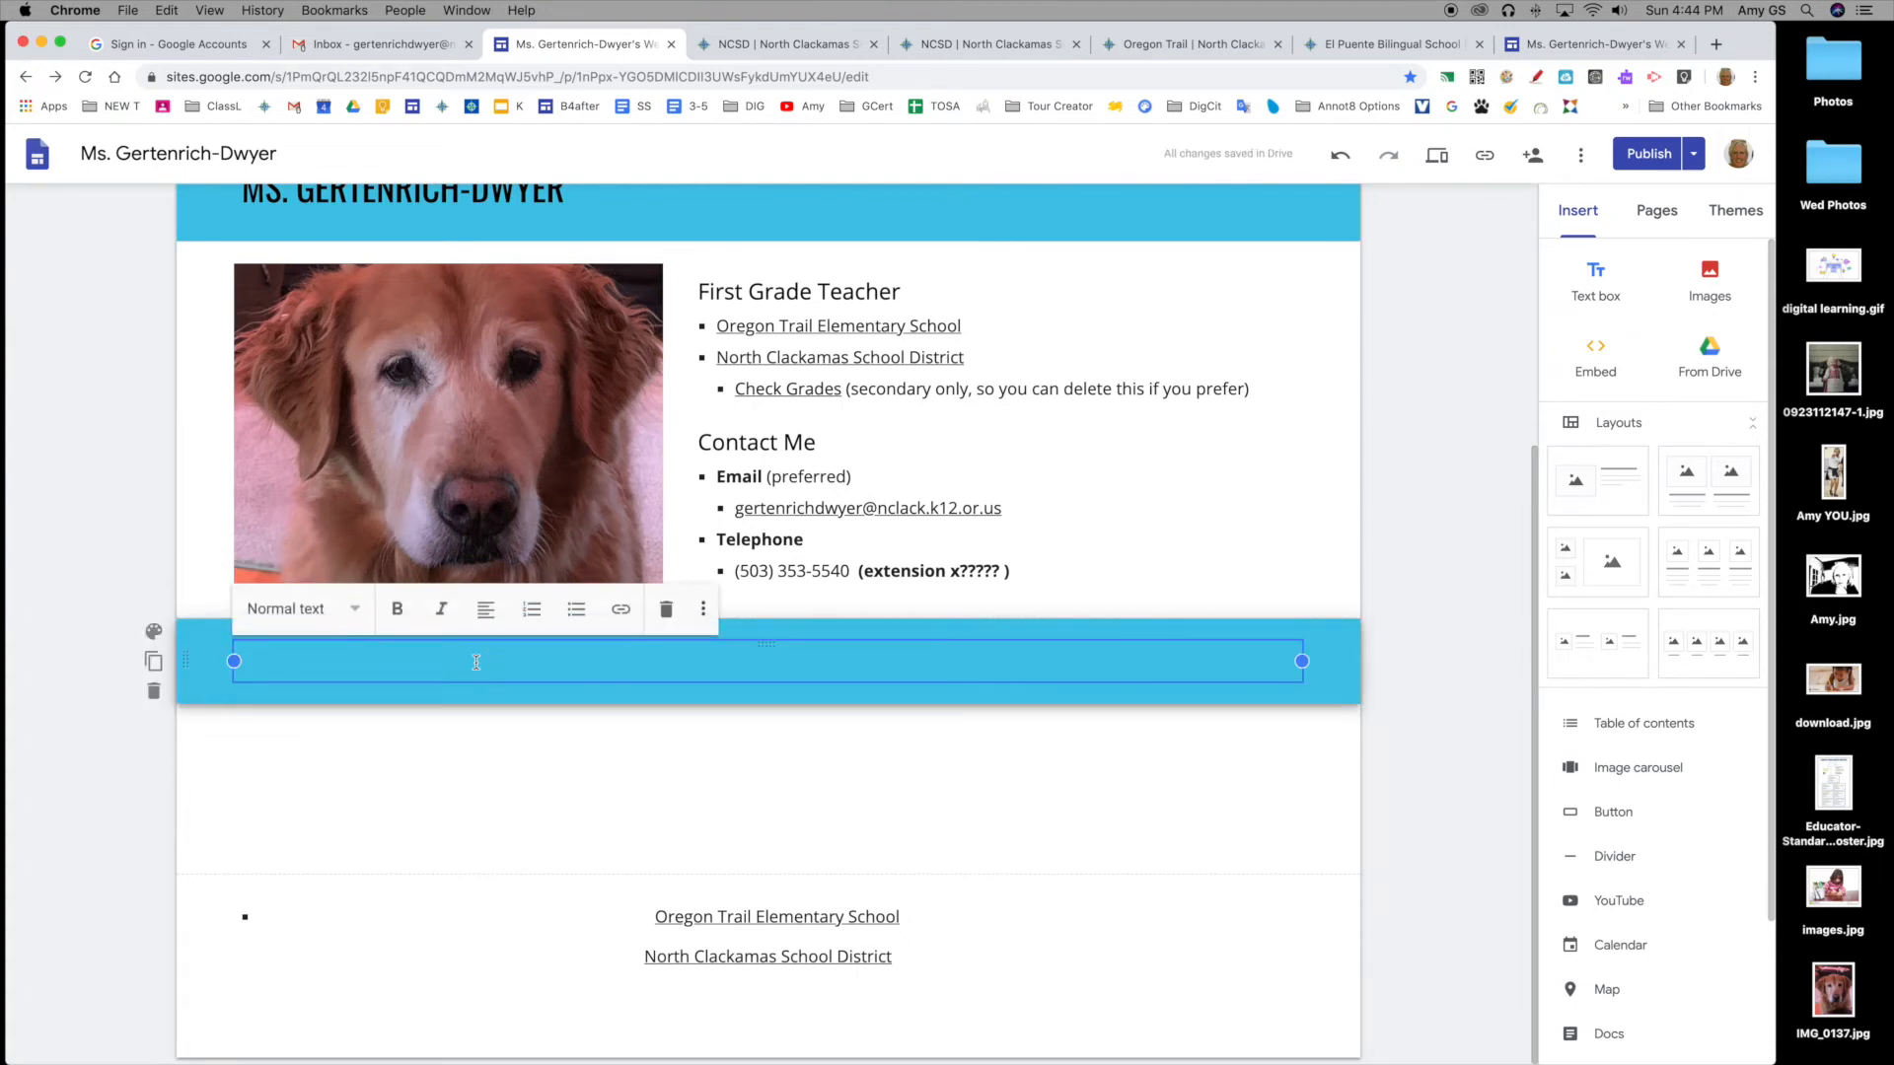
pyautogui.click(308, 612)
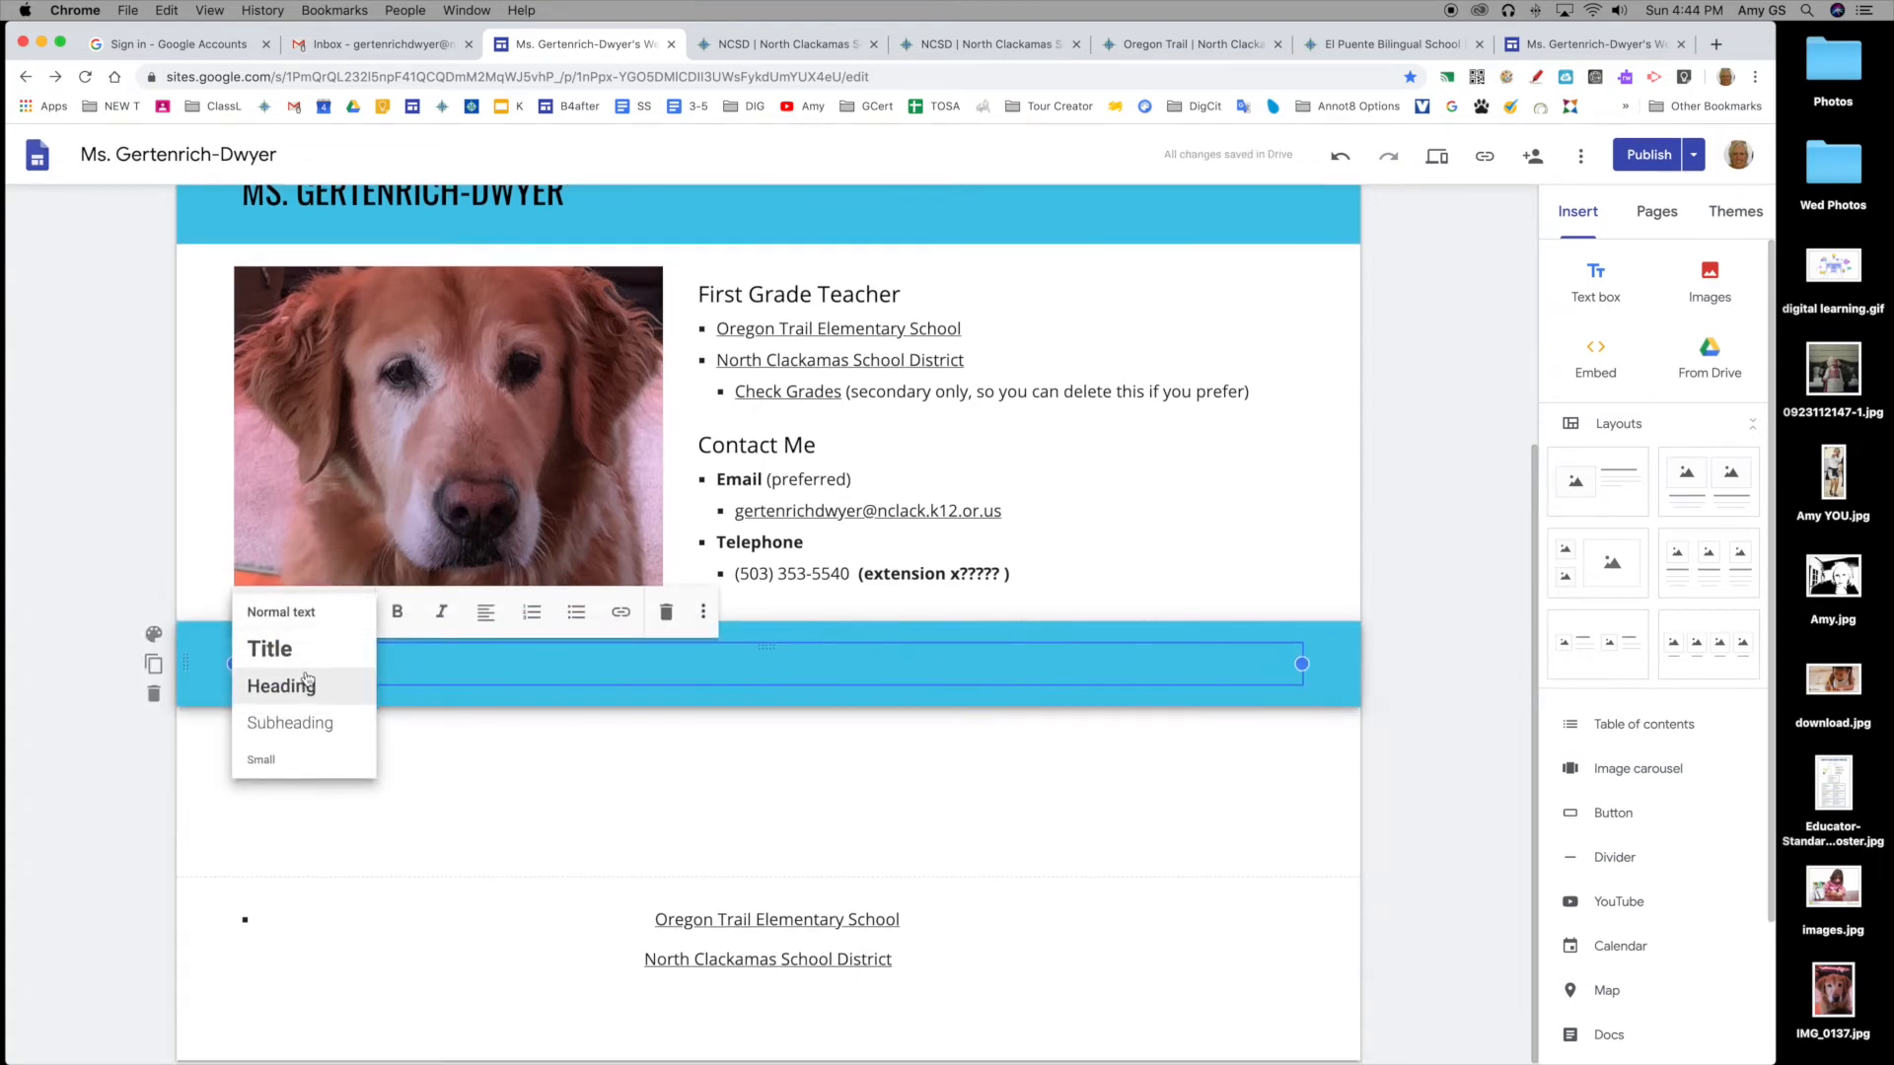
pyautogui.click(307, 683)
pyautogui.click(301, 613)
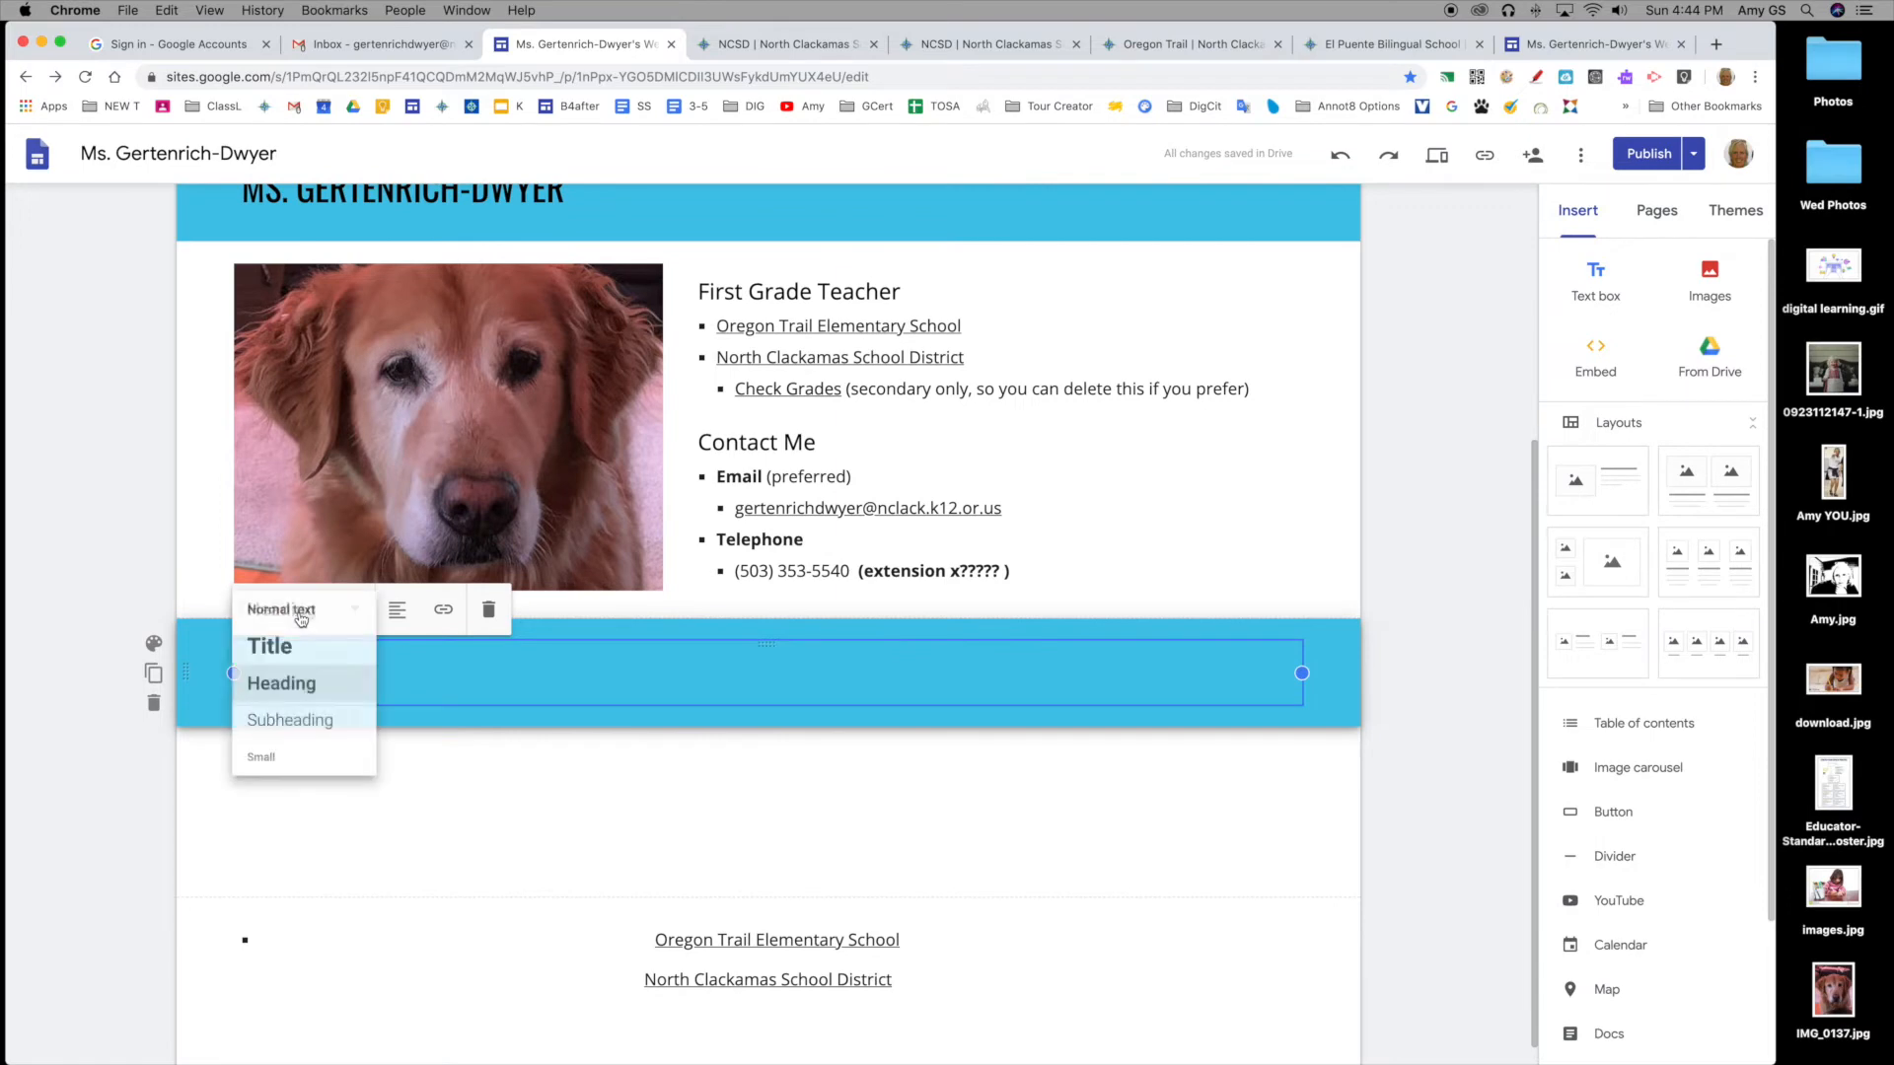
pyautogui.click(294, 719)
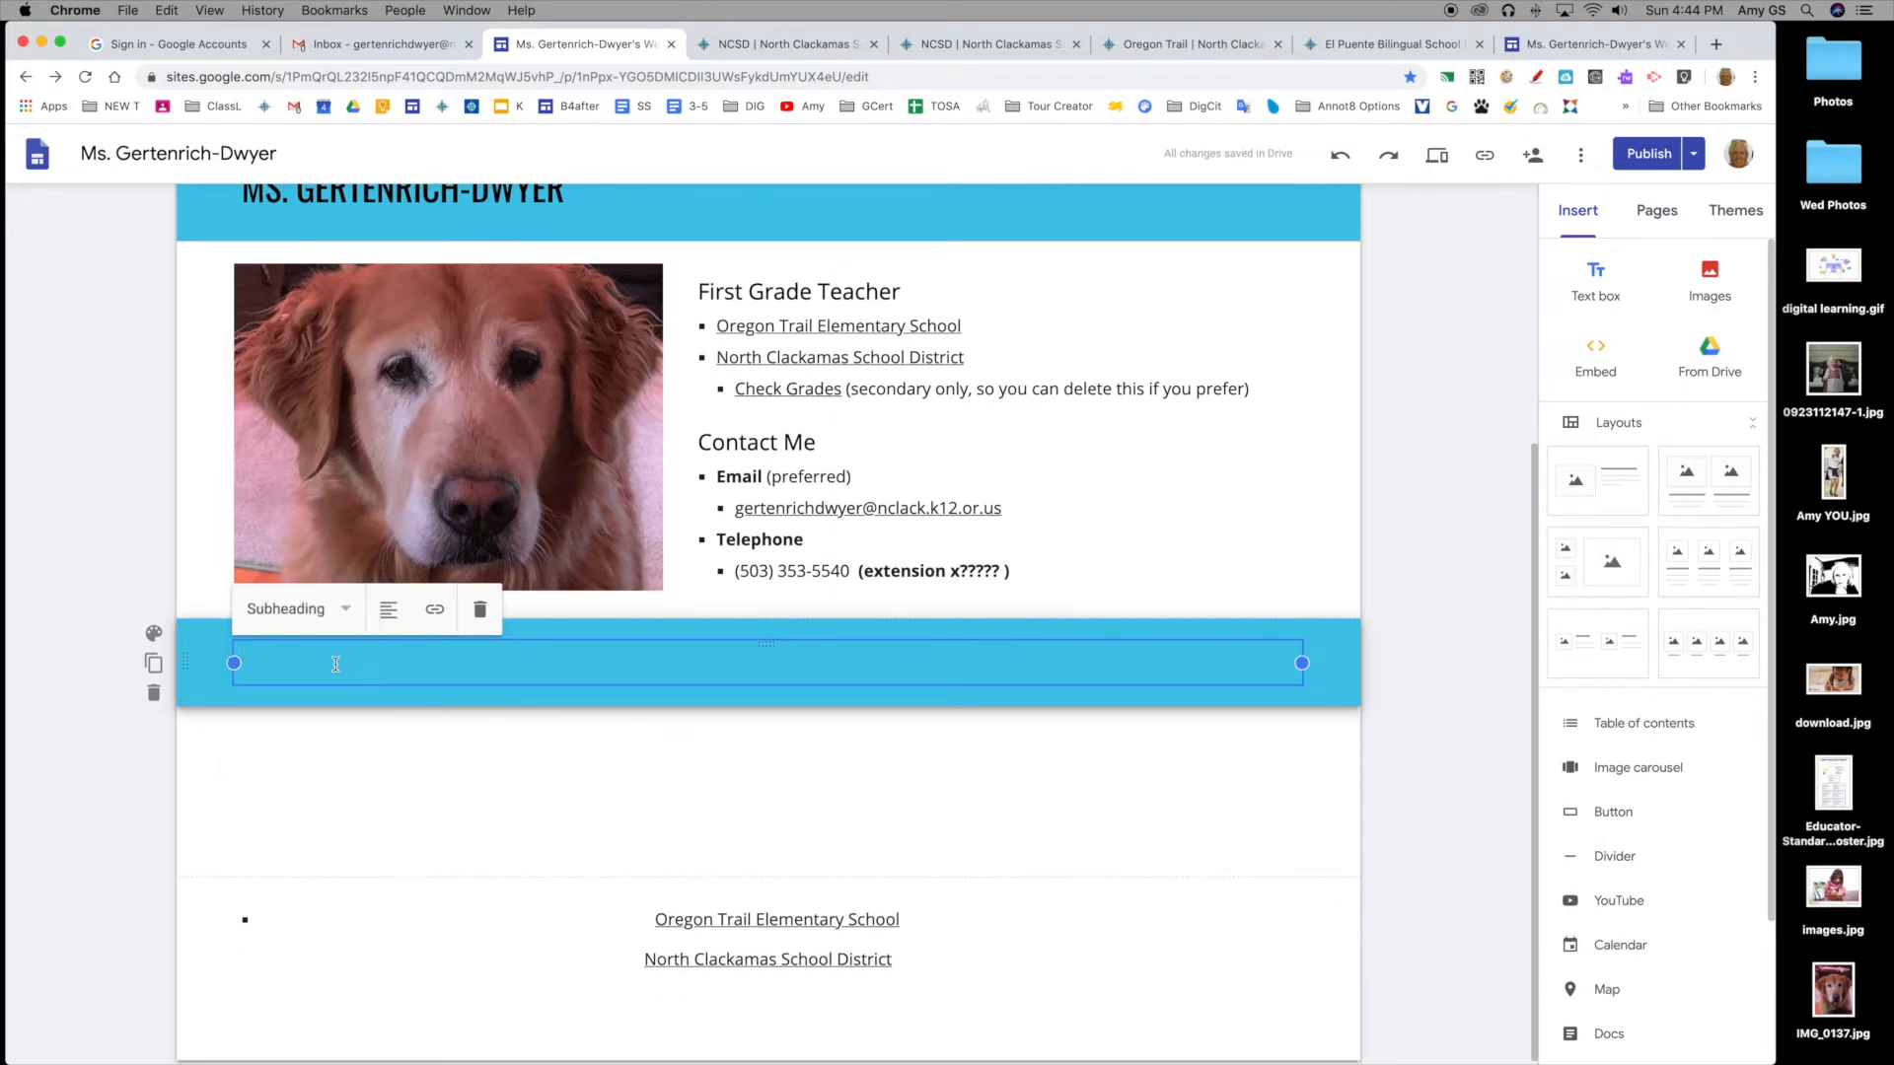
pyautogui.write('For Parents')
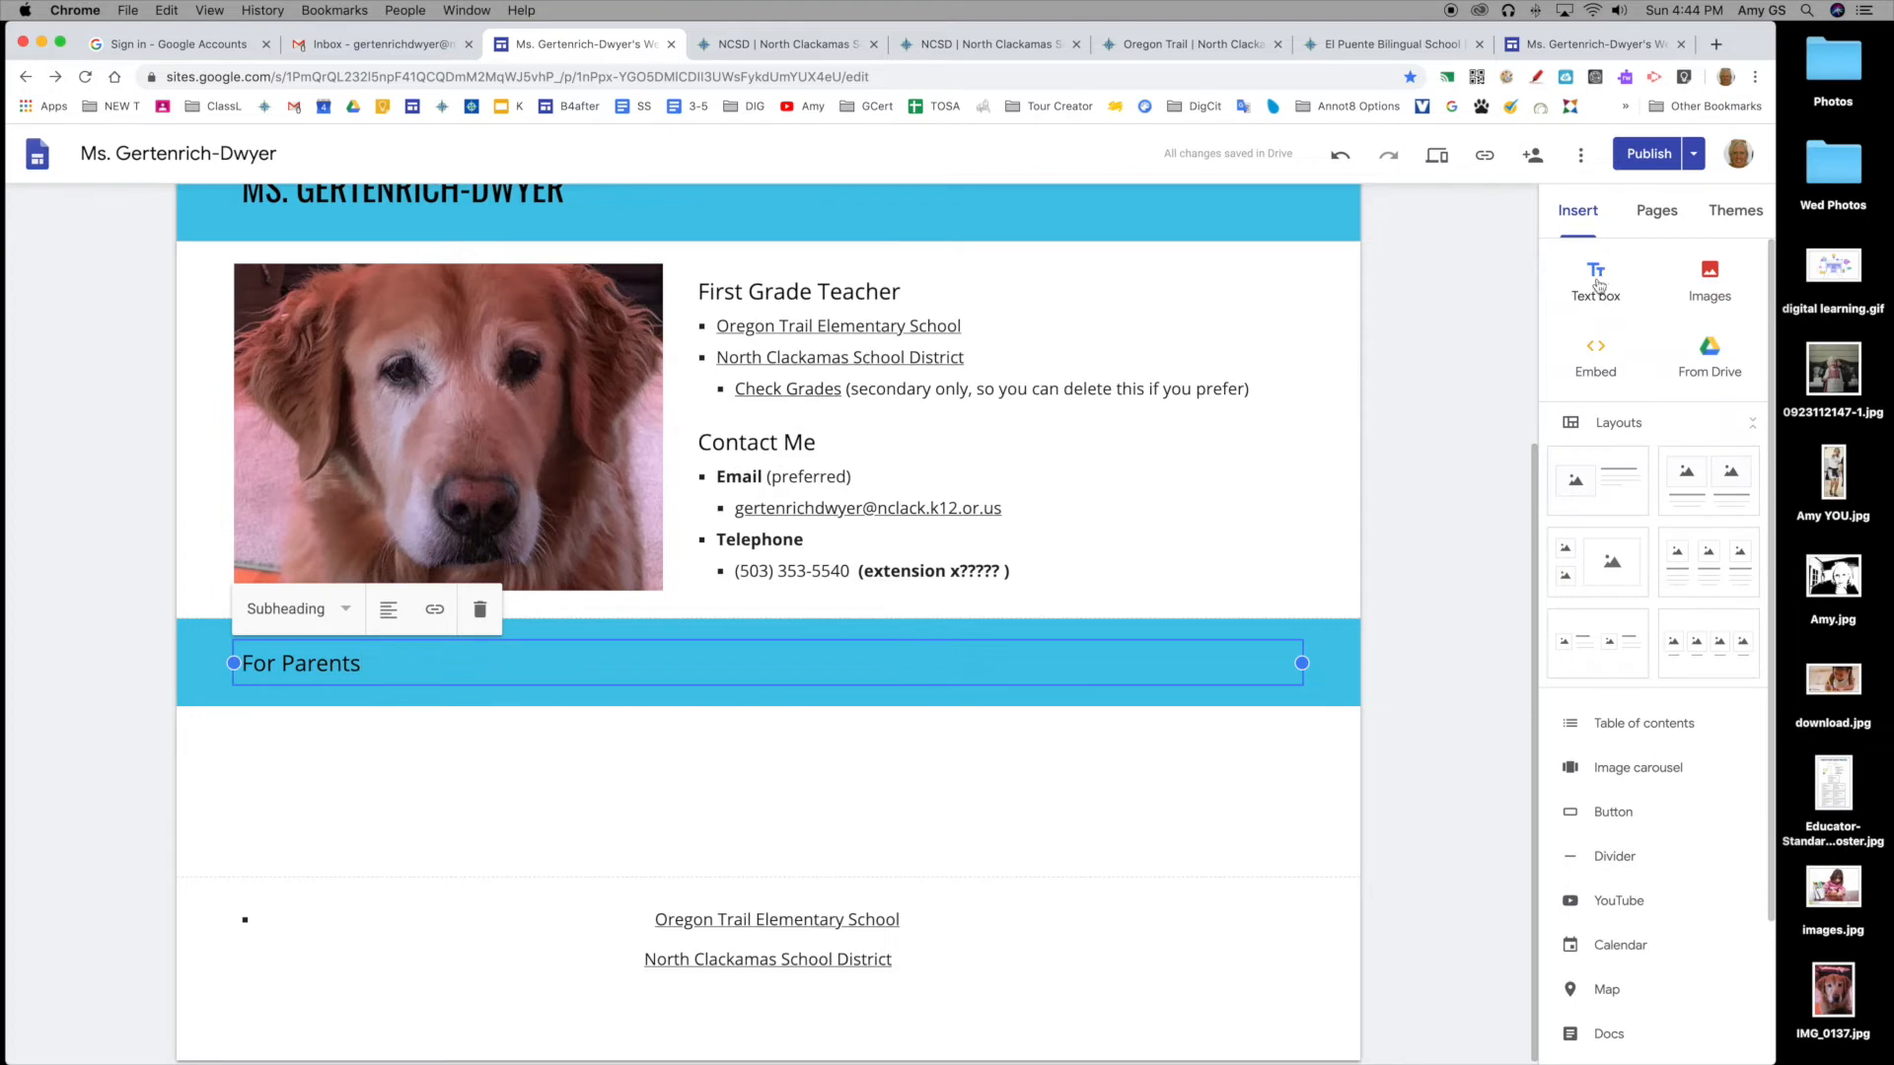
# Step: Add two side-by-side practice text boxes, then delete that practice section
pyautogui.doubleClick(736, 792)
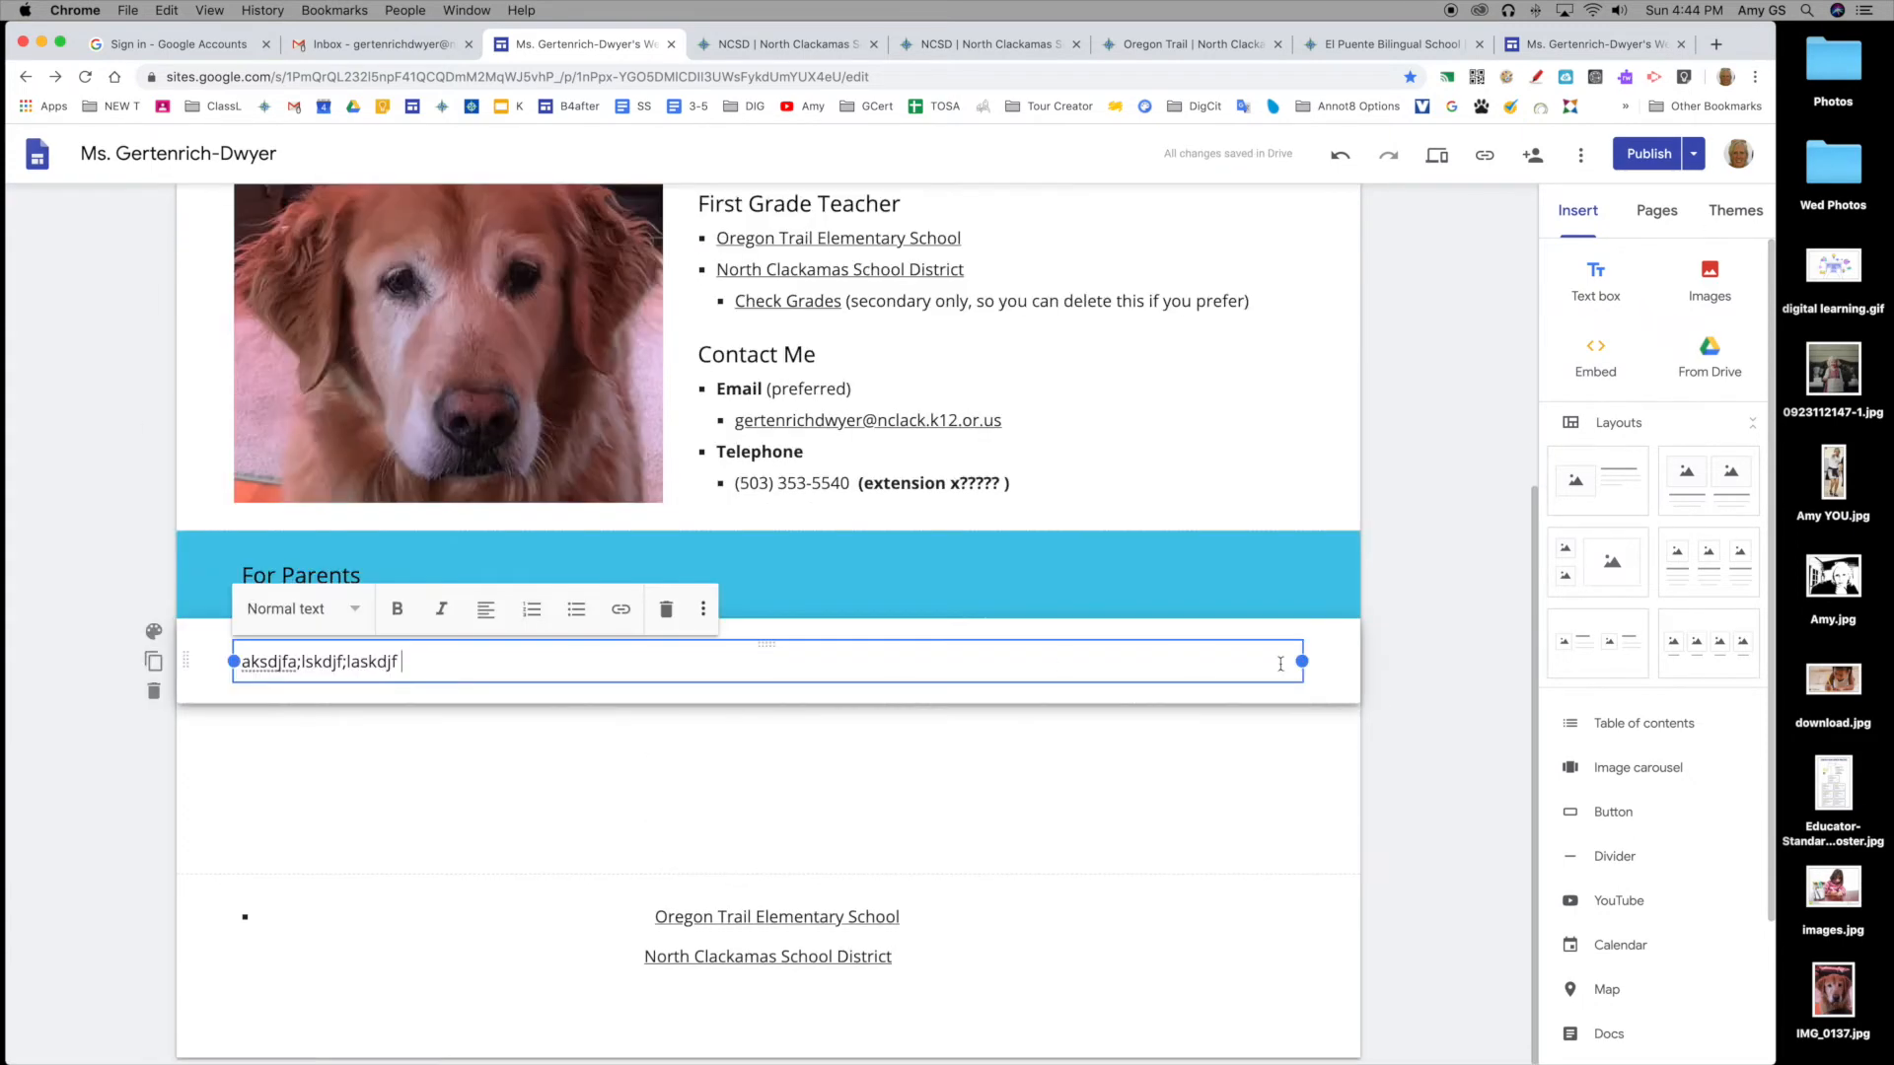
pyautogui.moveTo(1302, 661); pyautogui.dragTo(744, 659)
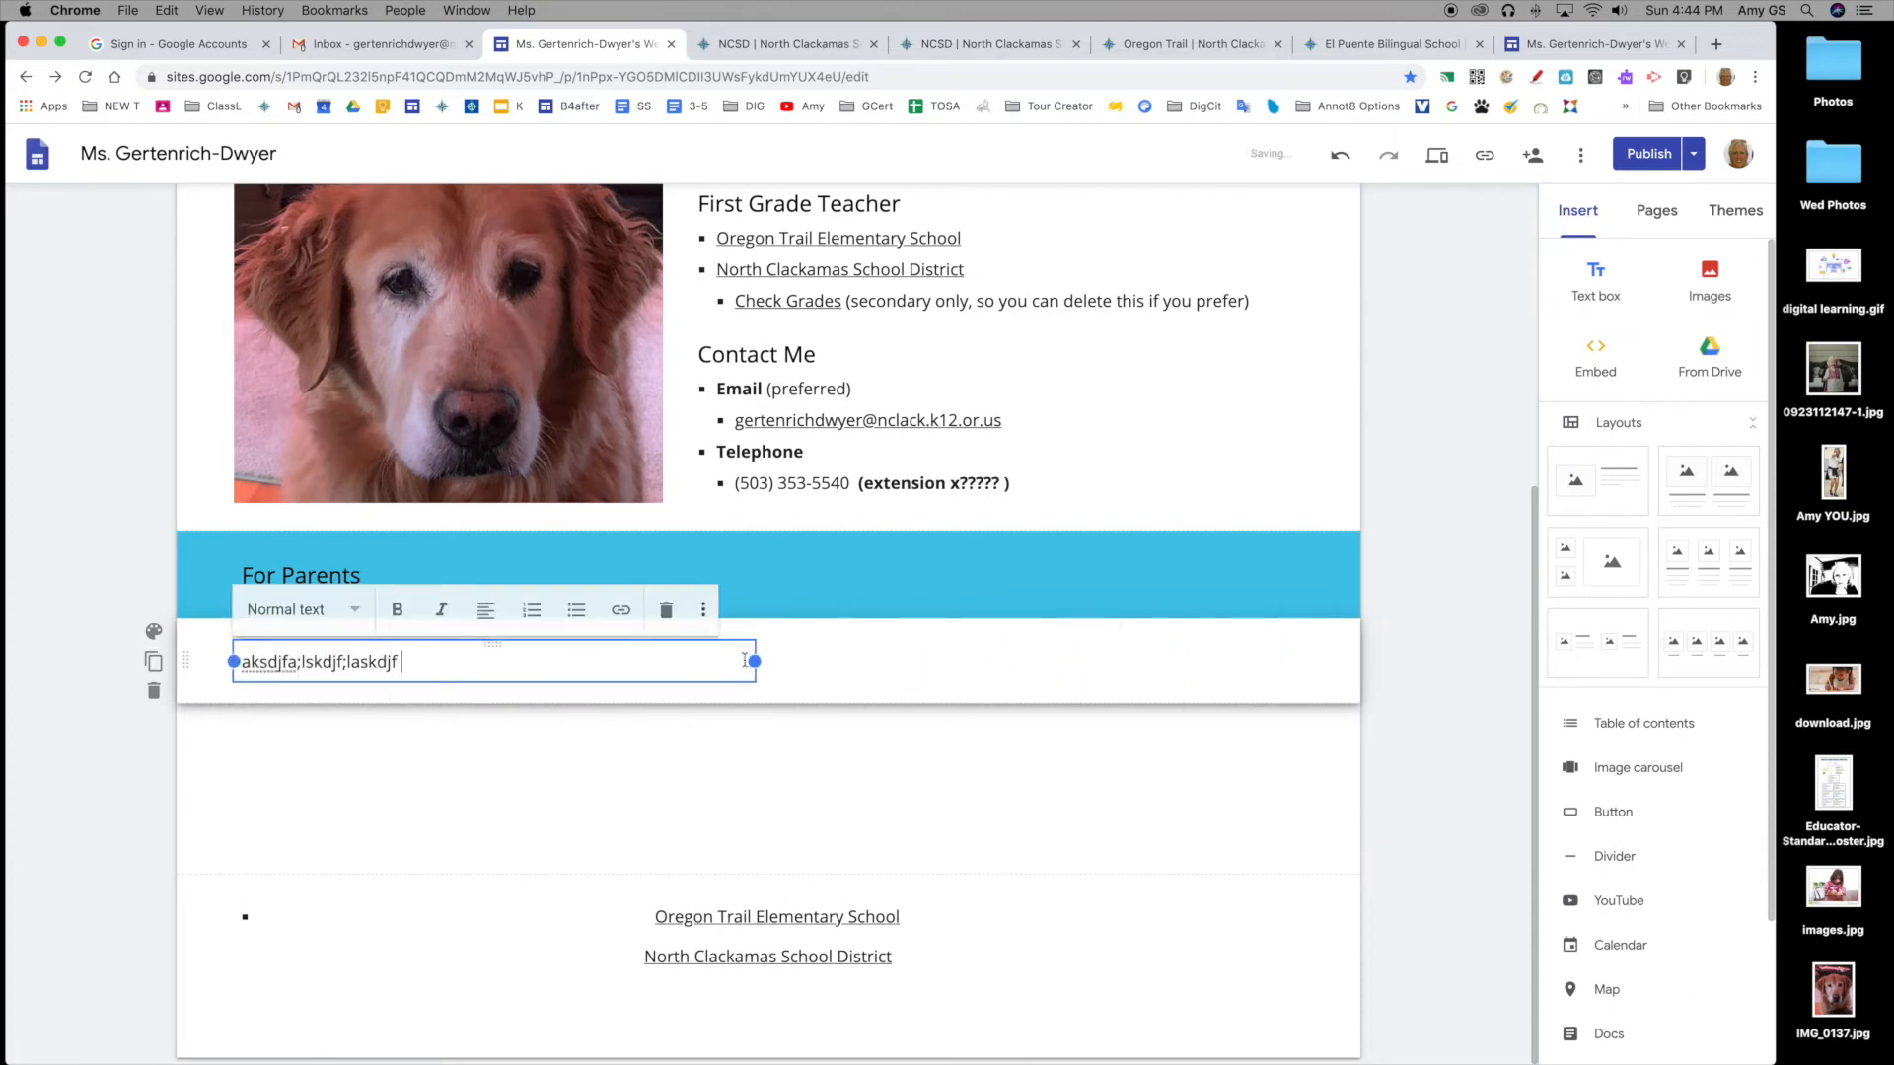
pyautogui.click(568, 662)
pyautogui.press('Return')
pyautogui.press('Return')
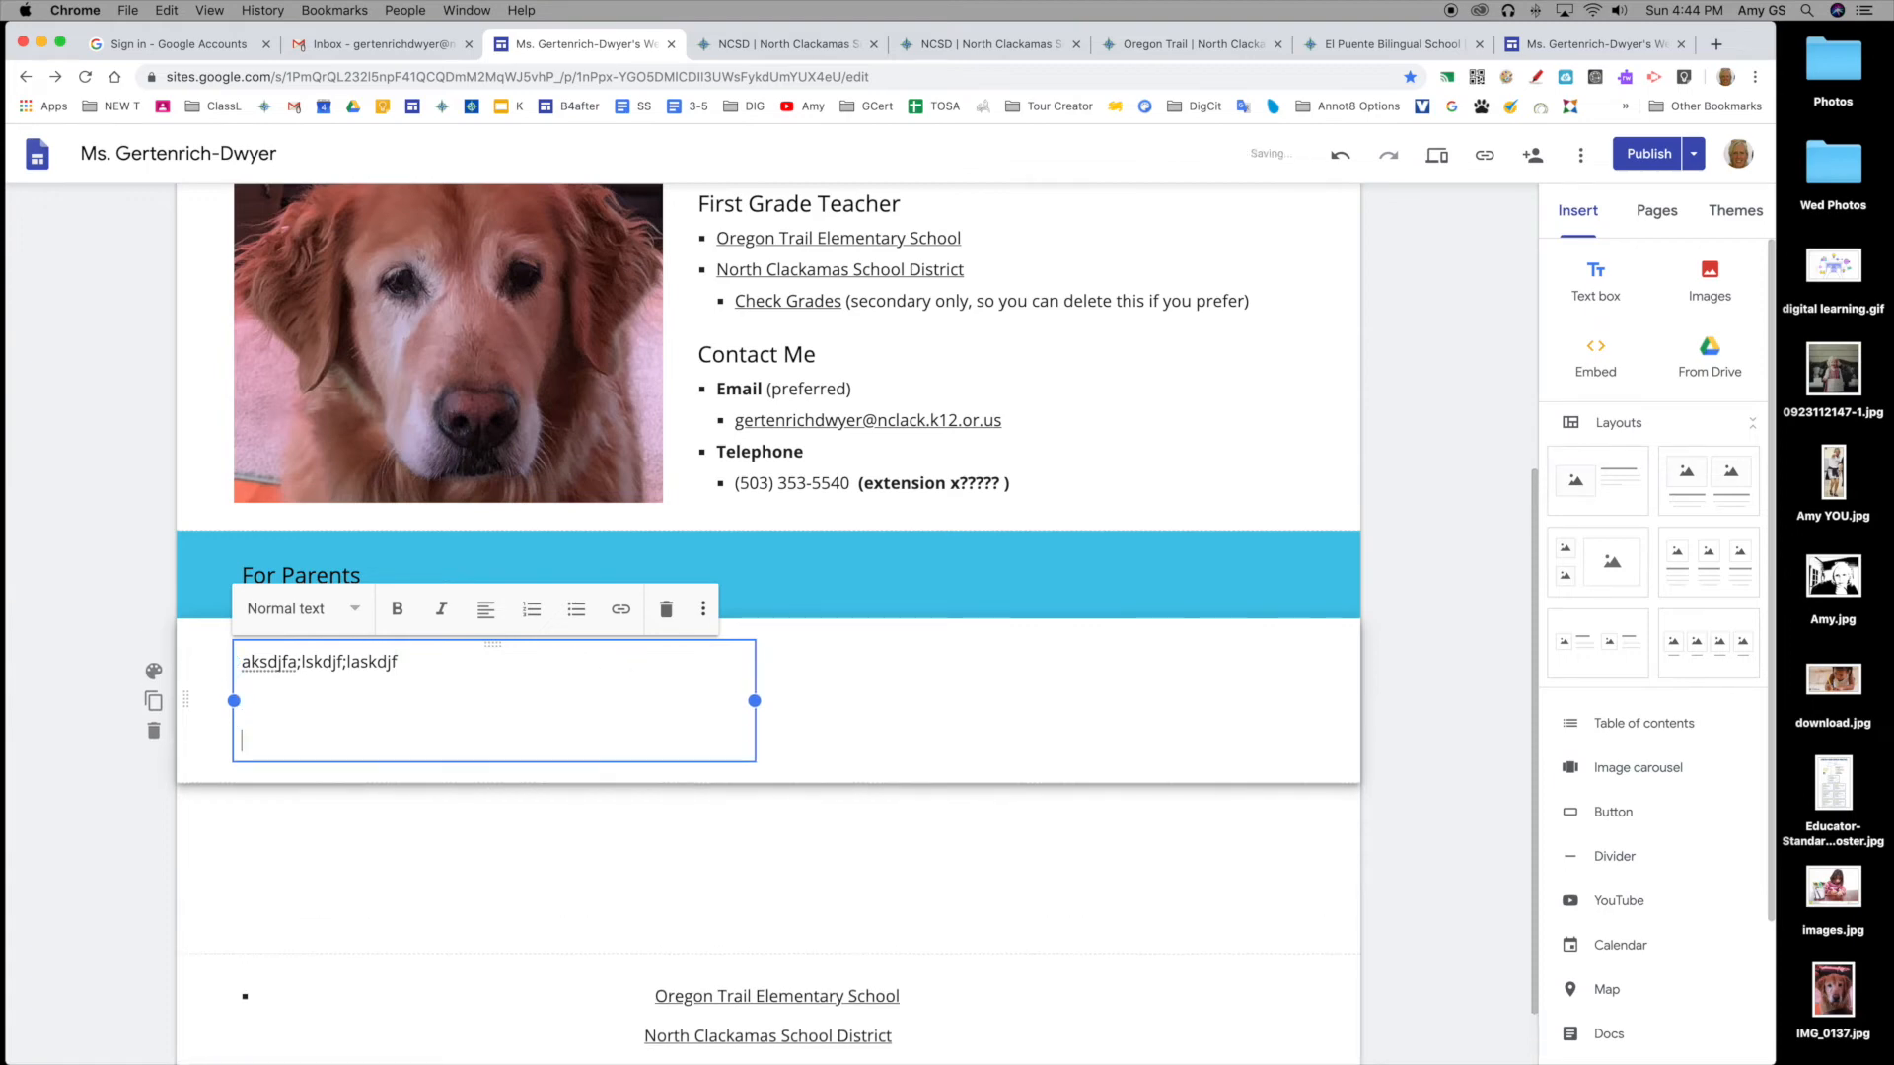
pyautogui.write('sdkfgj;slkdfjg;lsdjfg')
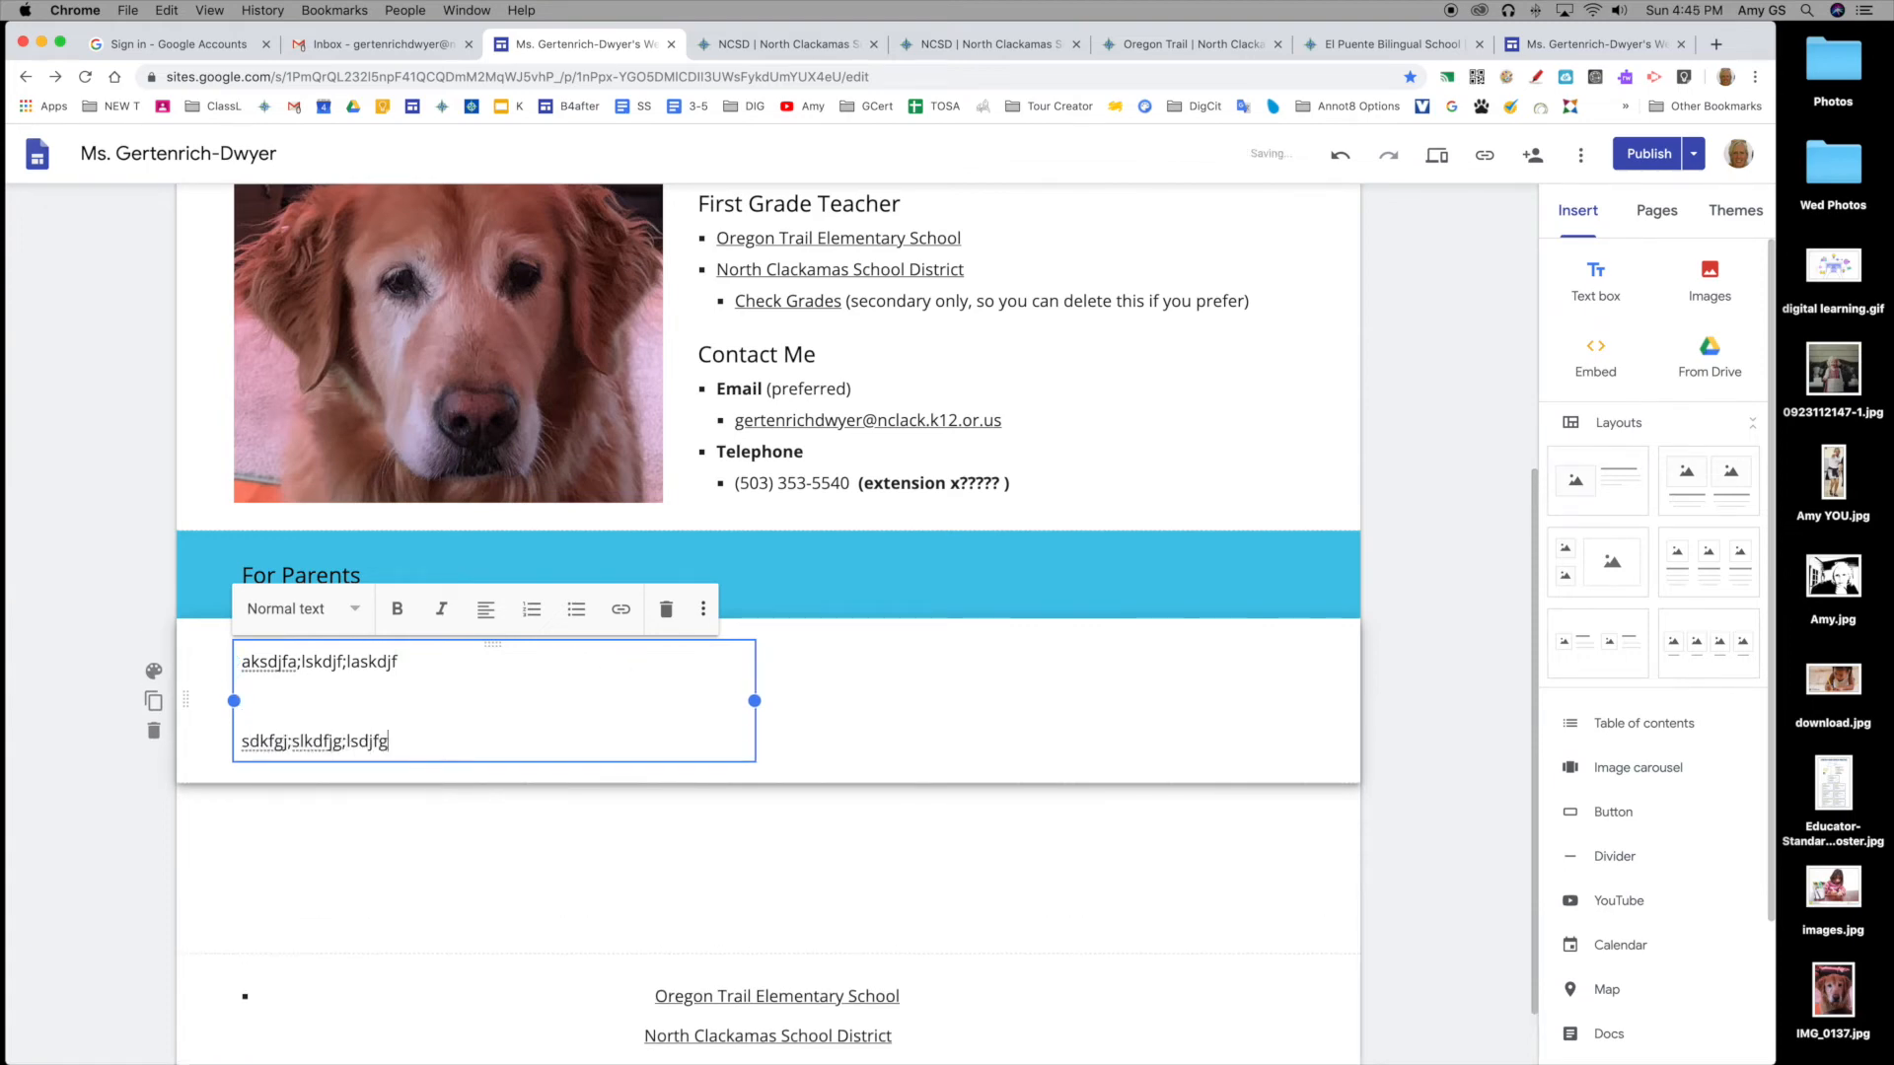
pyautogui.doubleClick(1088, 702)
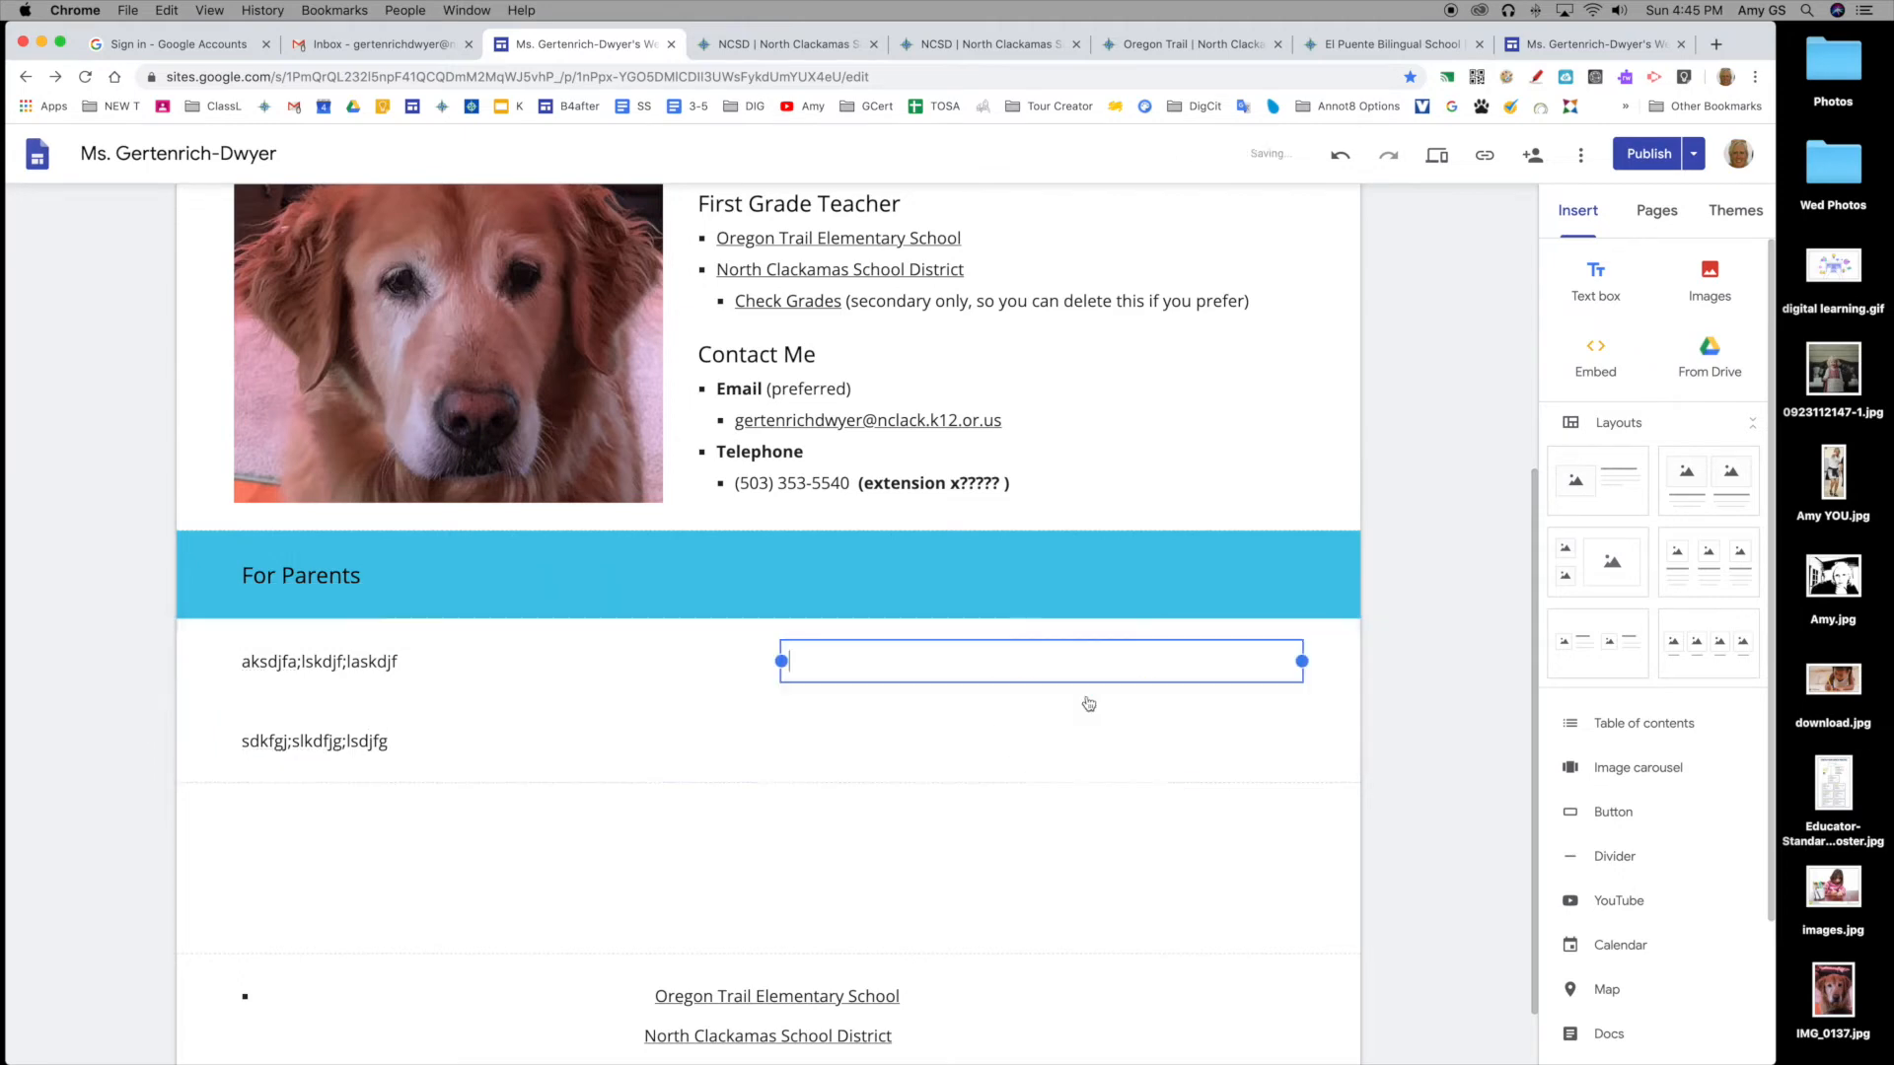
pyautogui.click(1088, 703)
pyautogui.write('sldkfjg;lkdsfjgl;skdjfg;lskdjfg;lkjsd')
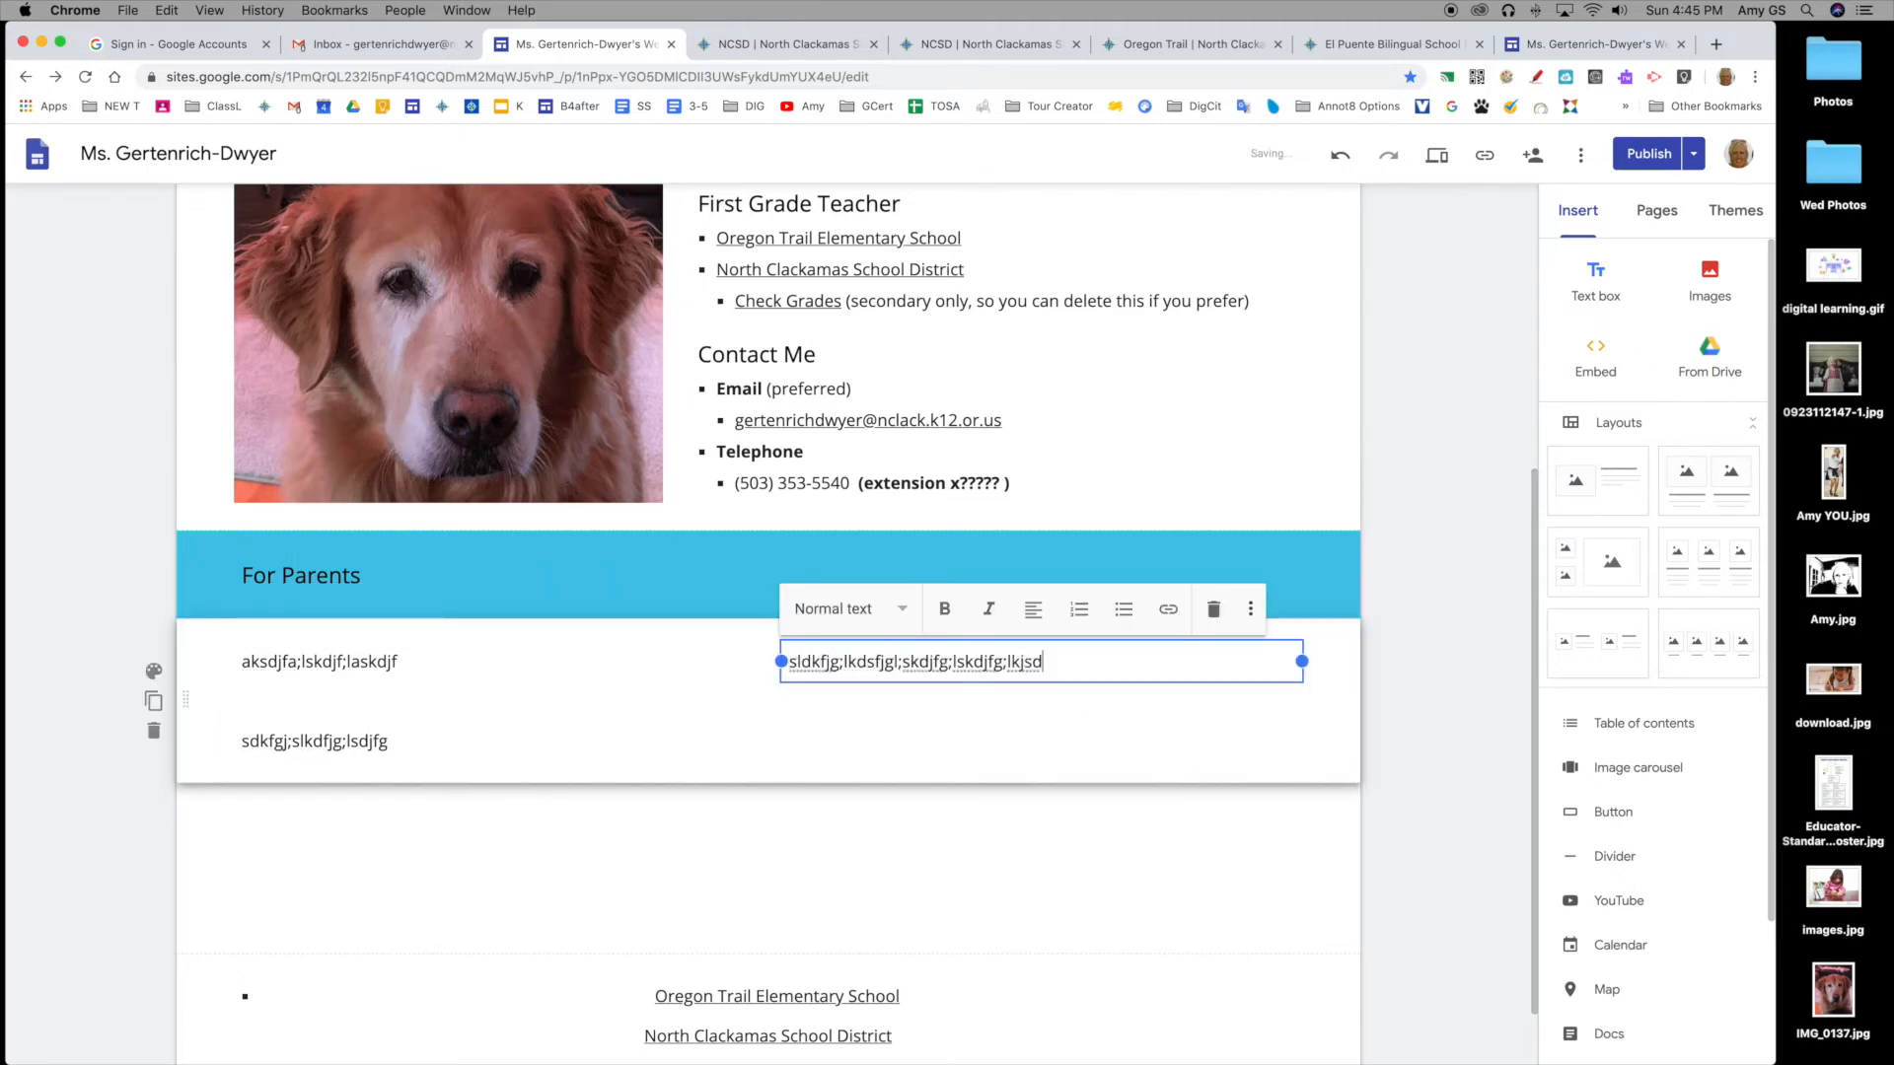
pyautogui.scroll(1, 1087, 702)
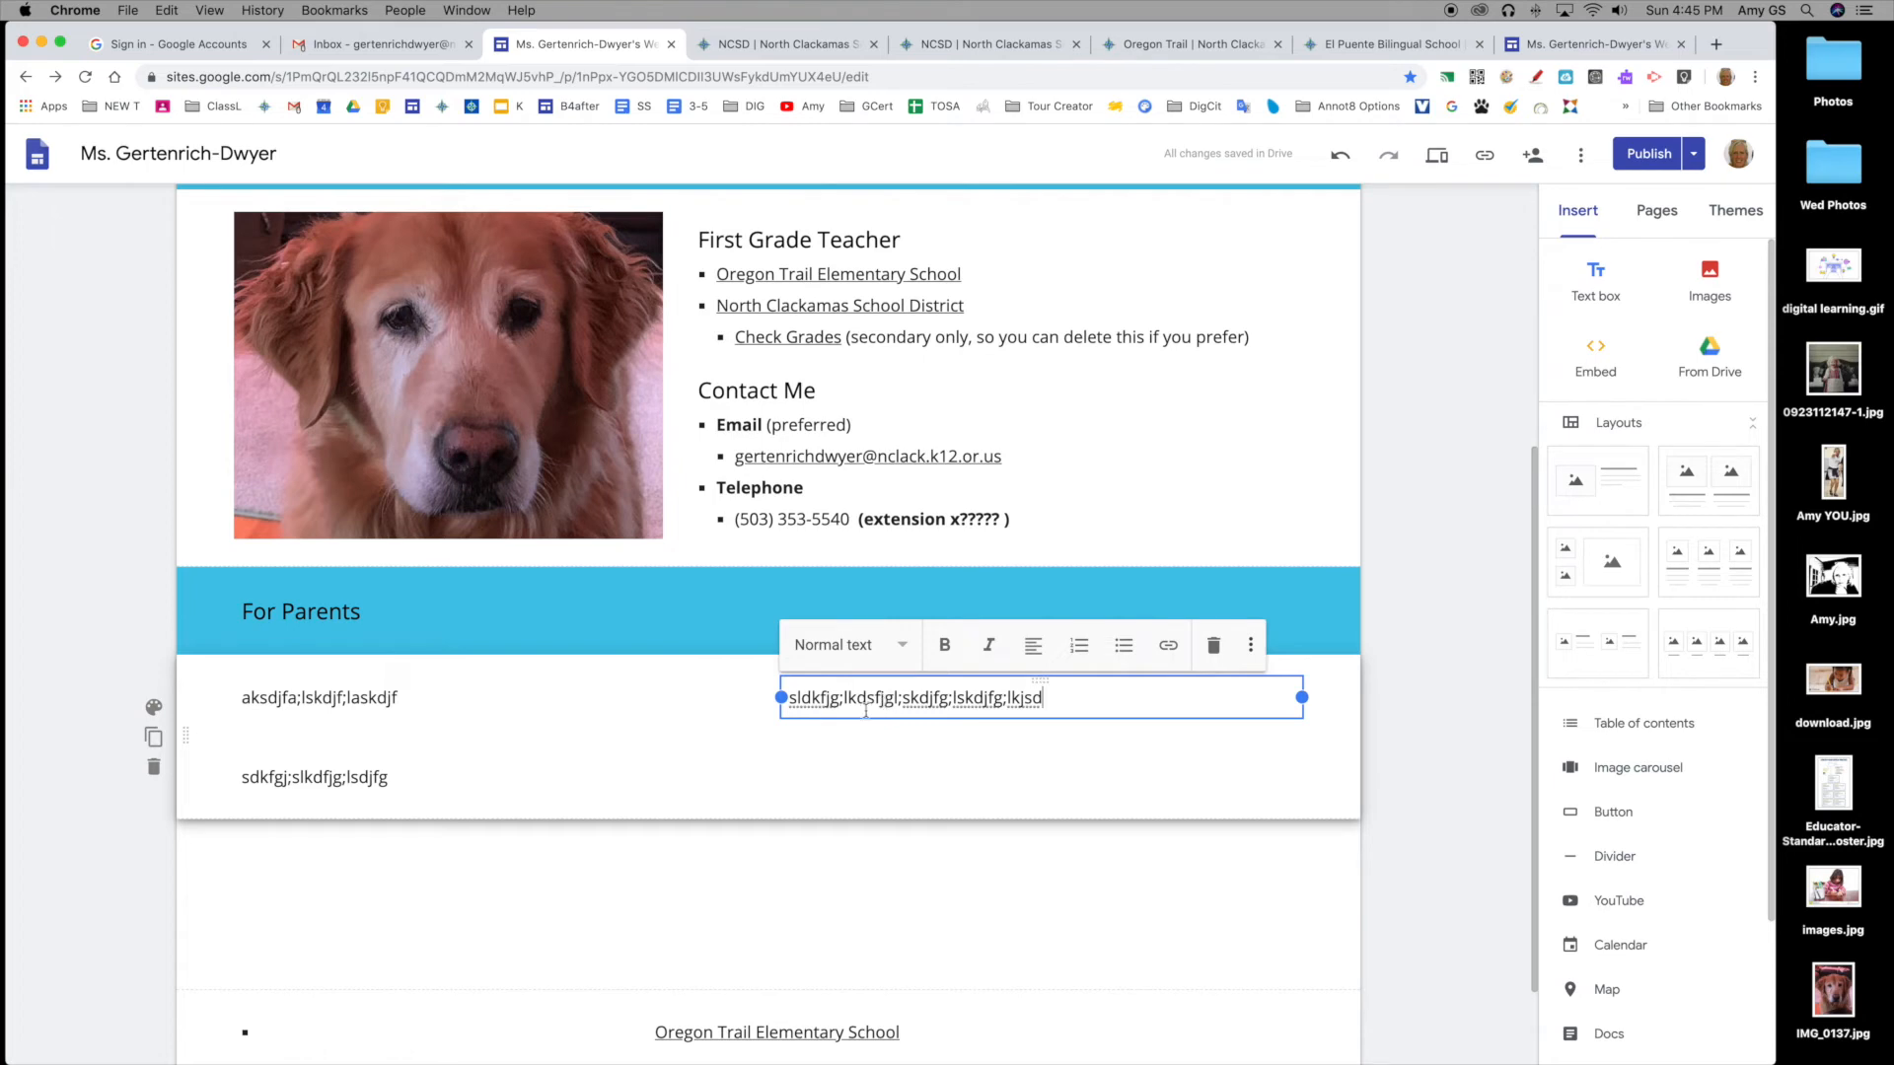
pyautogui.click(152, 768)
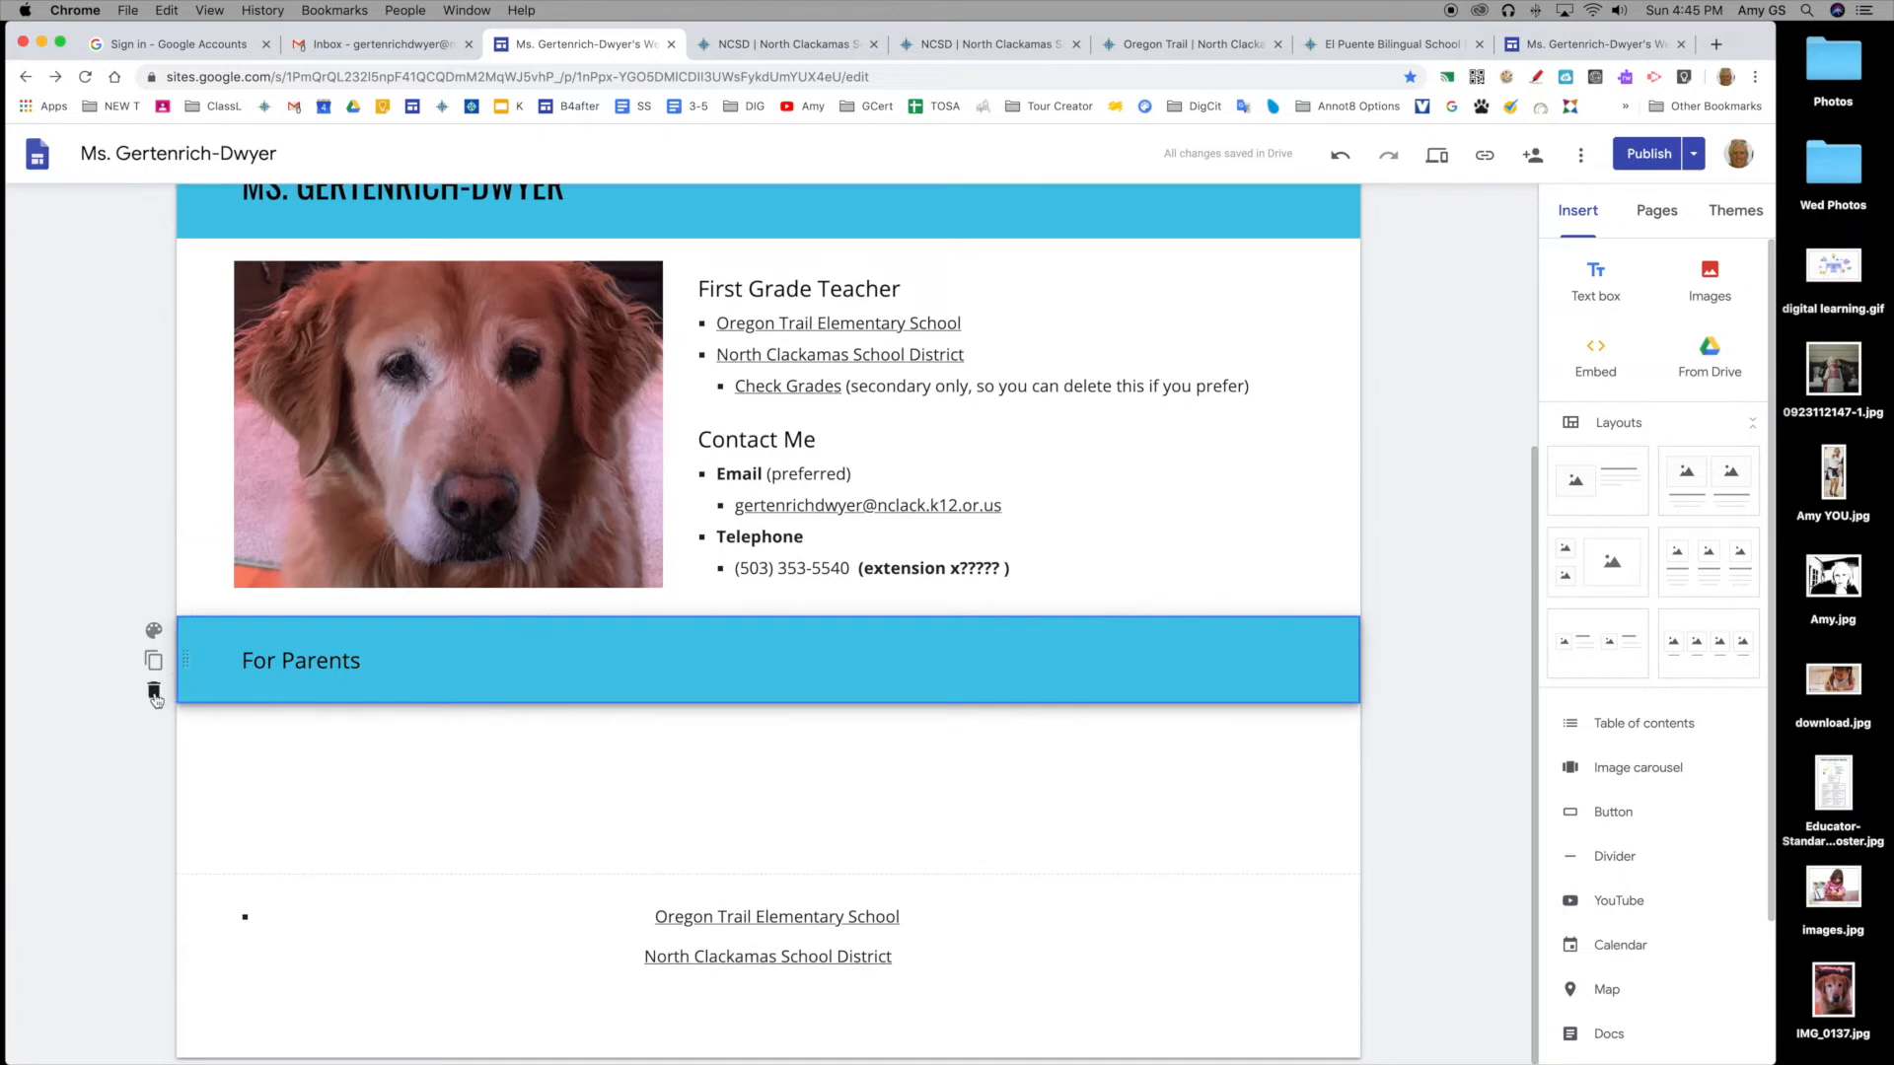
# Step: Delete the For Parents section and return to the top of the home page
pyautogui.click(154, 693)
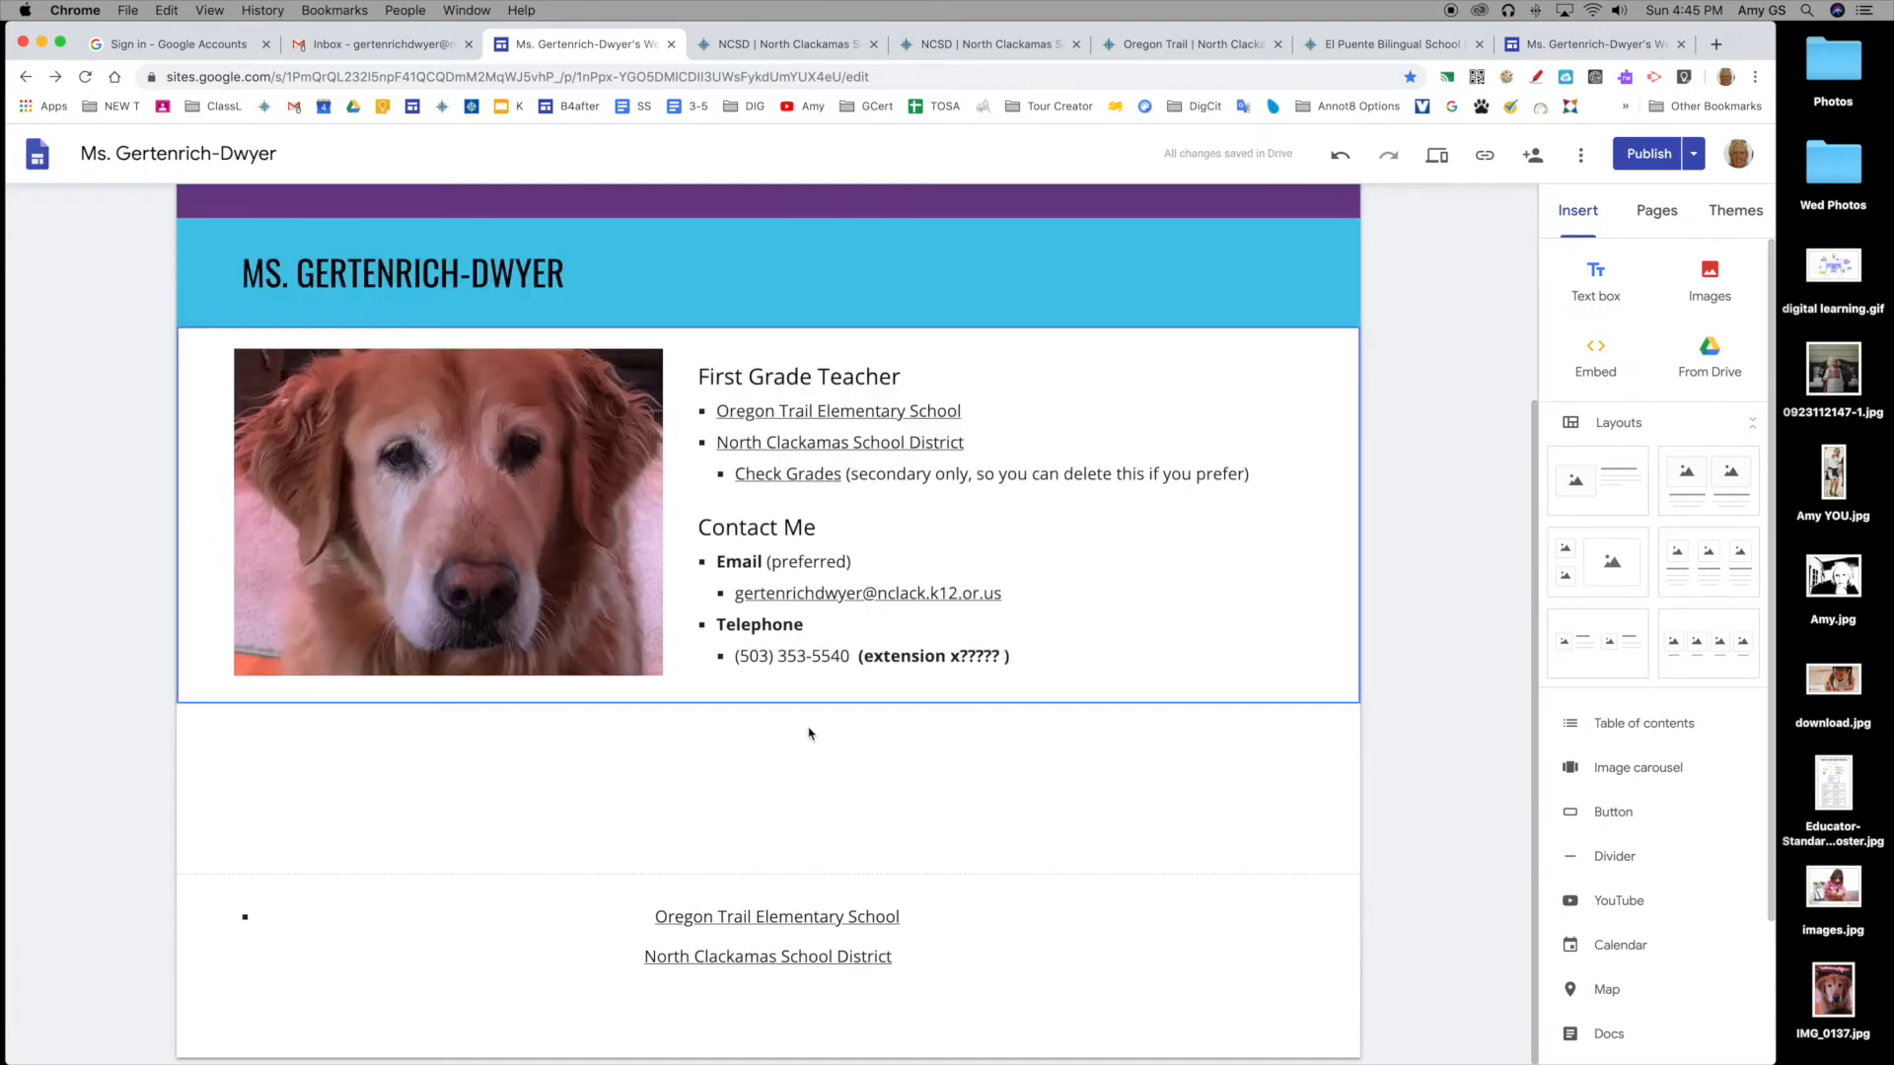
pyautogui.scroll(3, 907, 759)
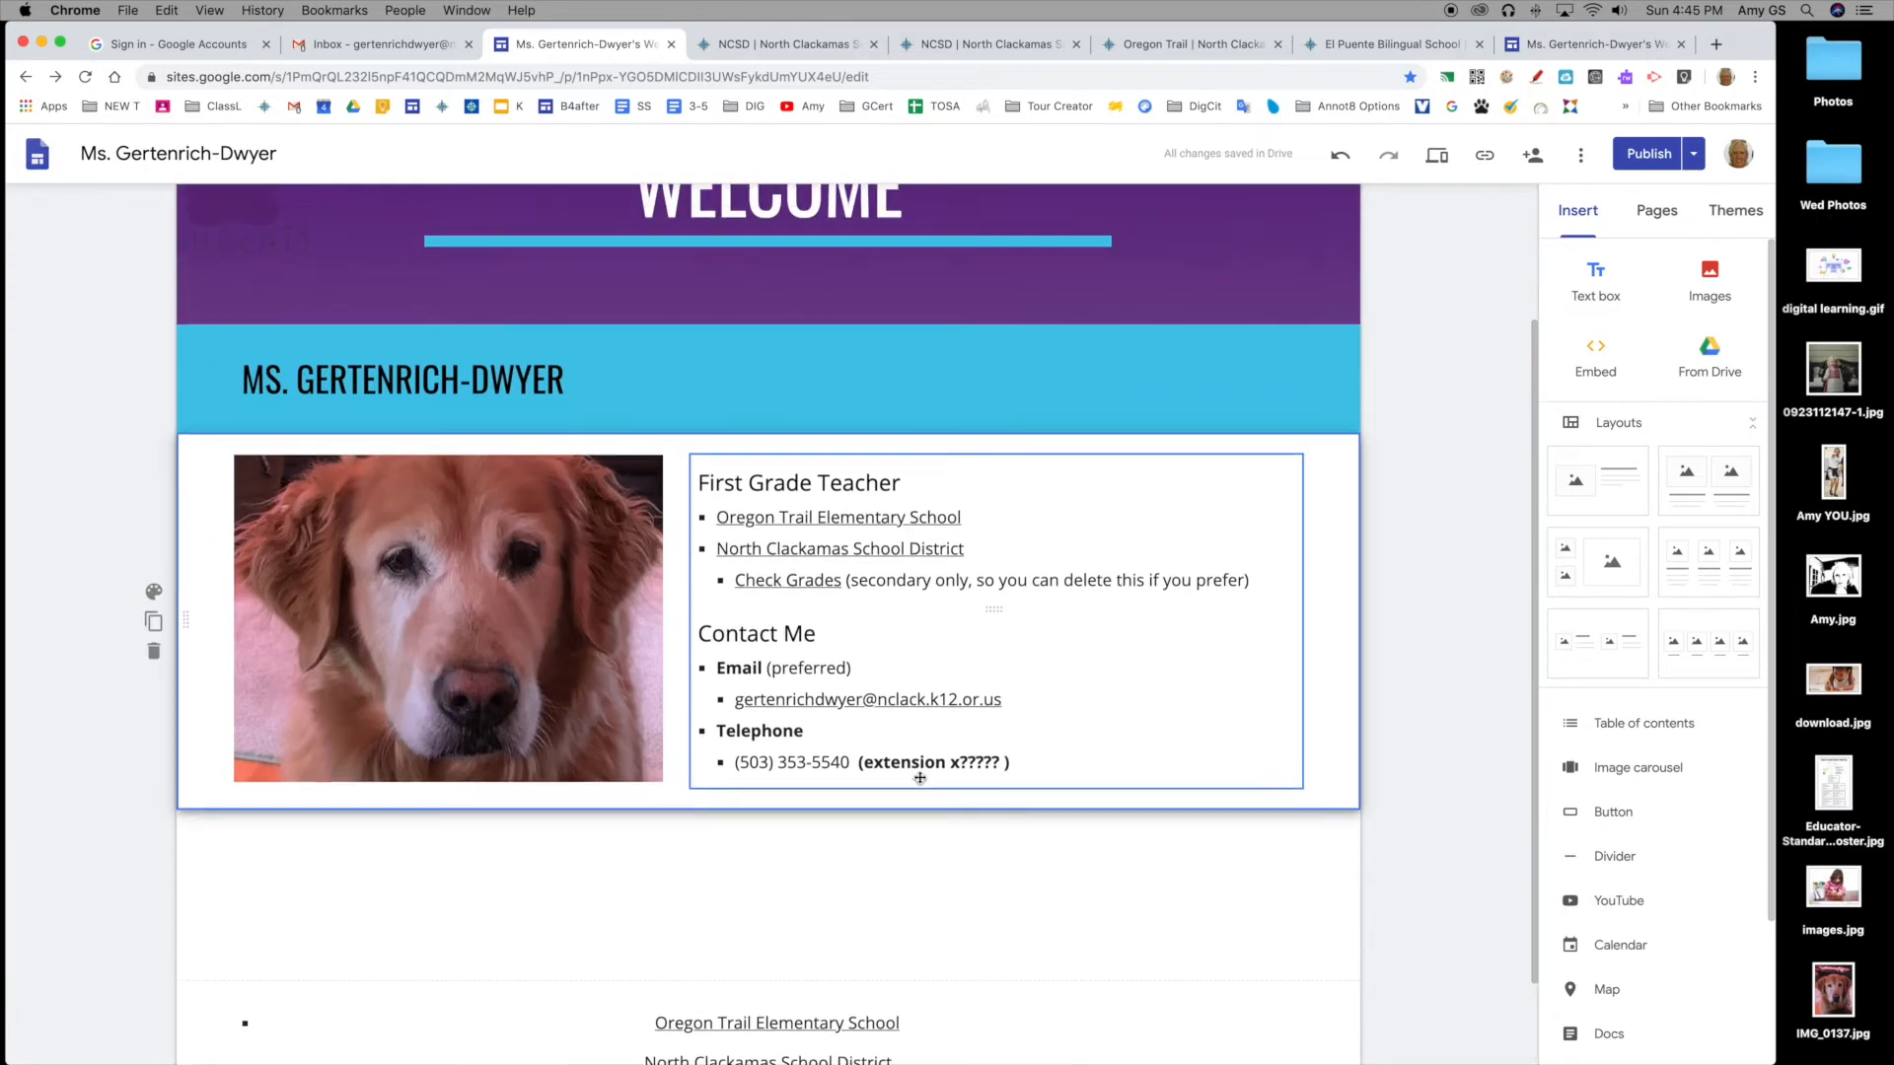
pyautogui.scroll(3, 895, 851)
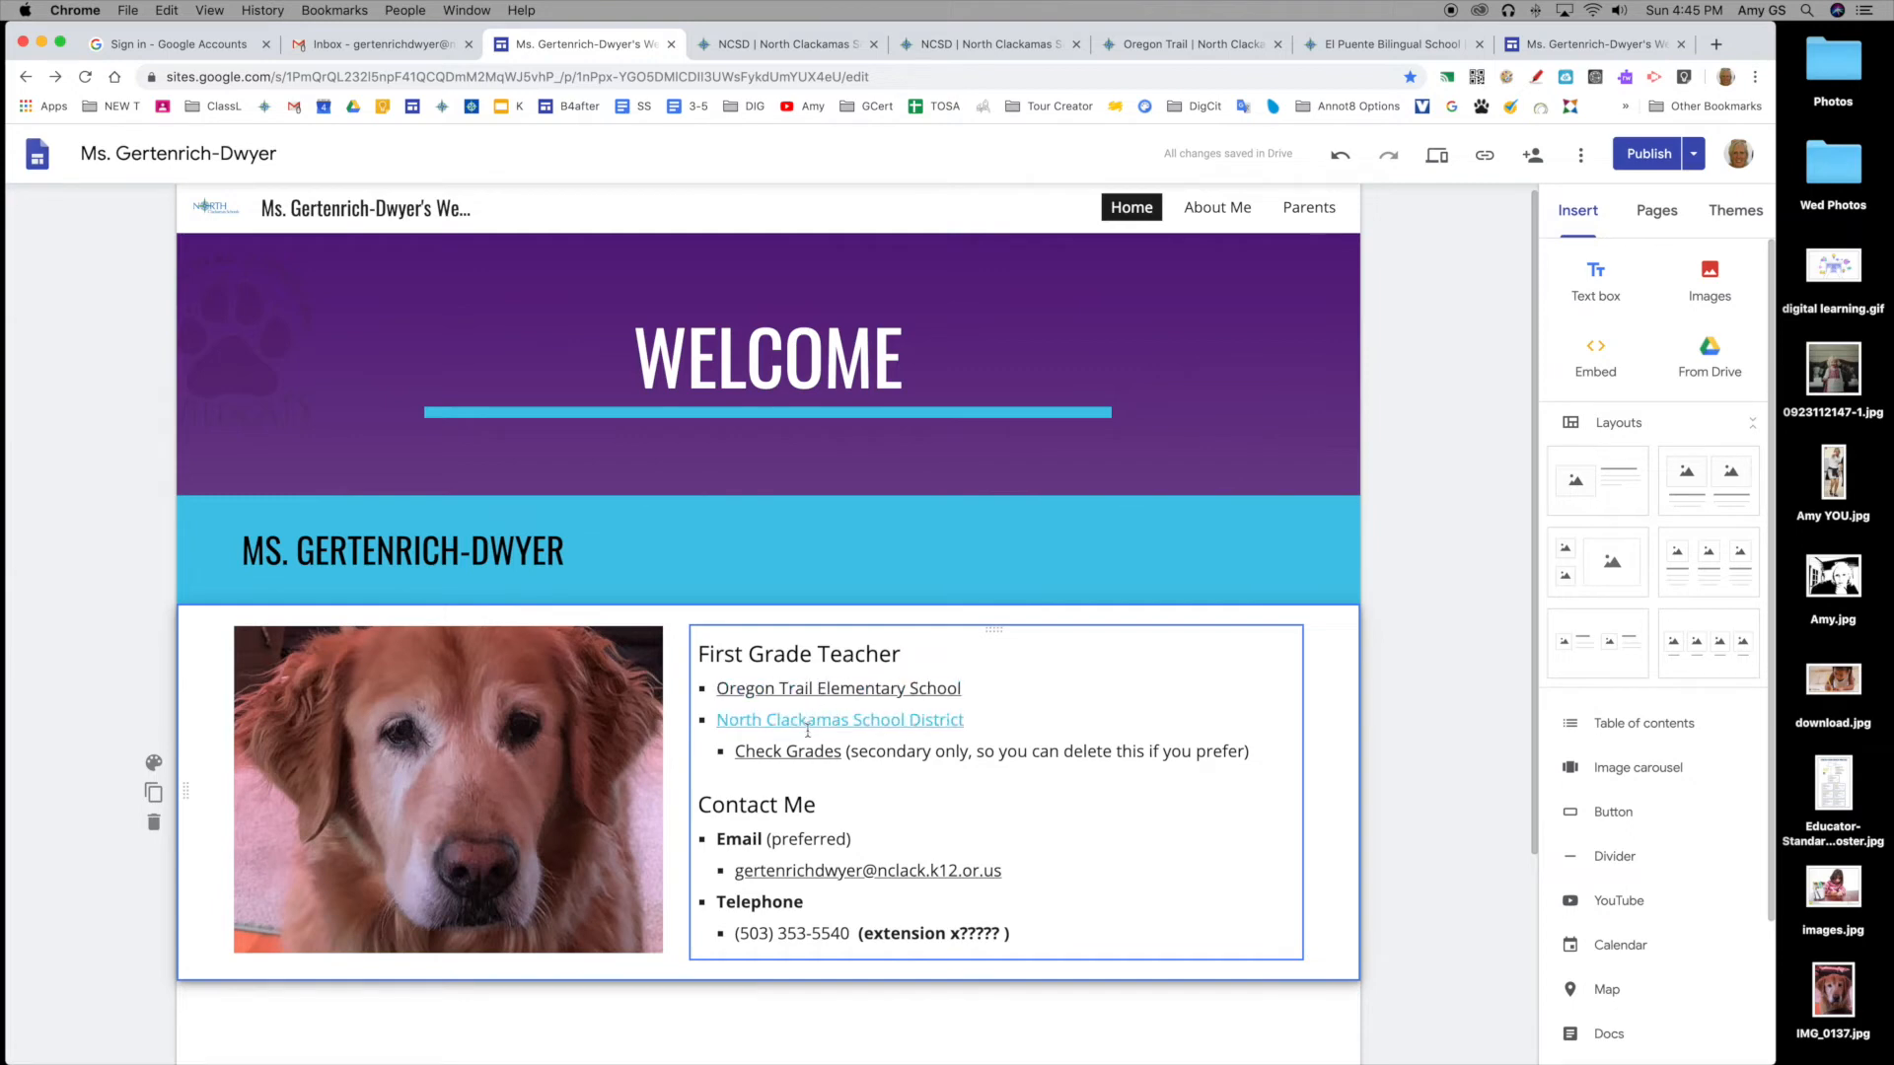
pyautogui.scroll(-2, 822, 721)
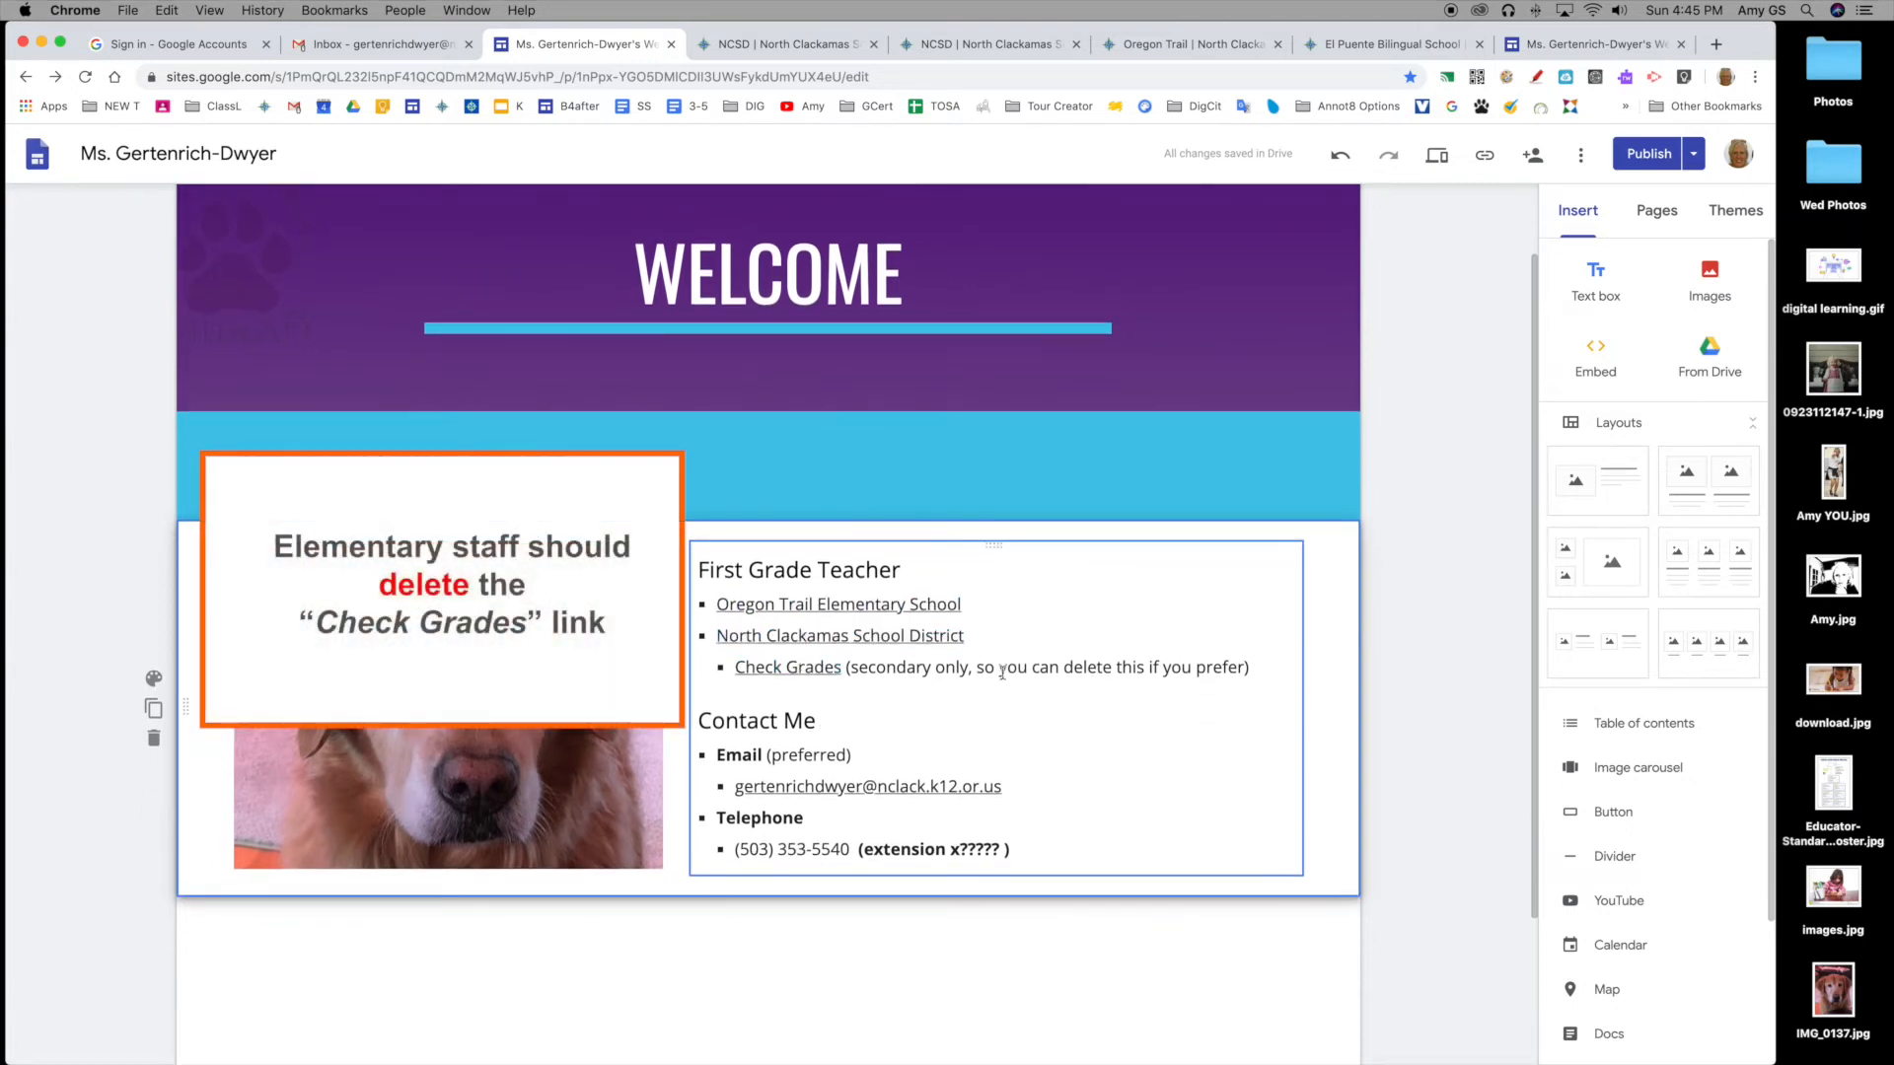
# Step: Delete the Check Grades bullet and its leftover empty bullet under First Grade Teacher
pyautogui.moveTo(1257, 666); pyautogui.dragTo(735, 667)
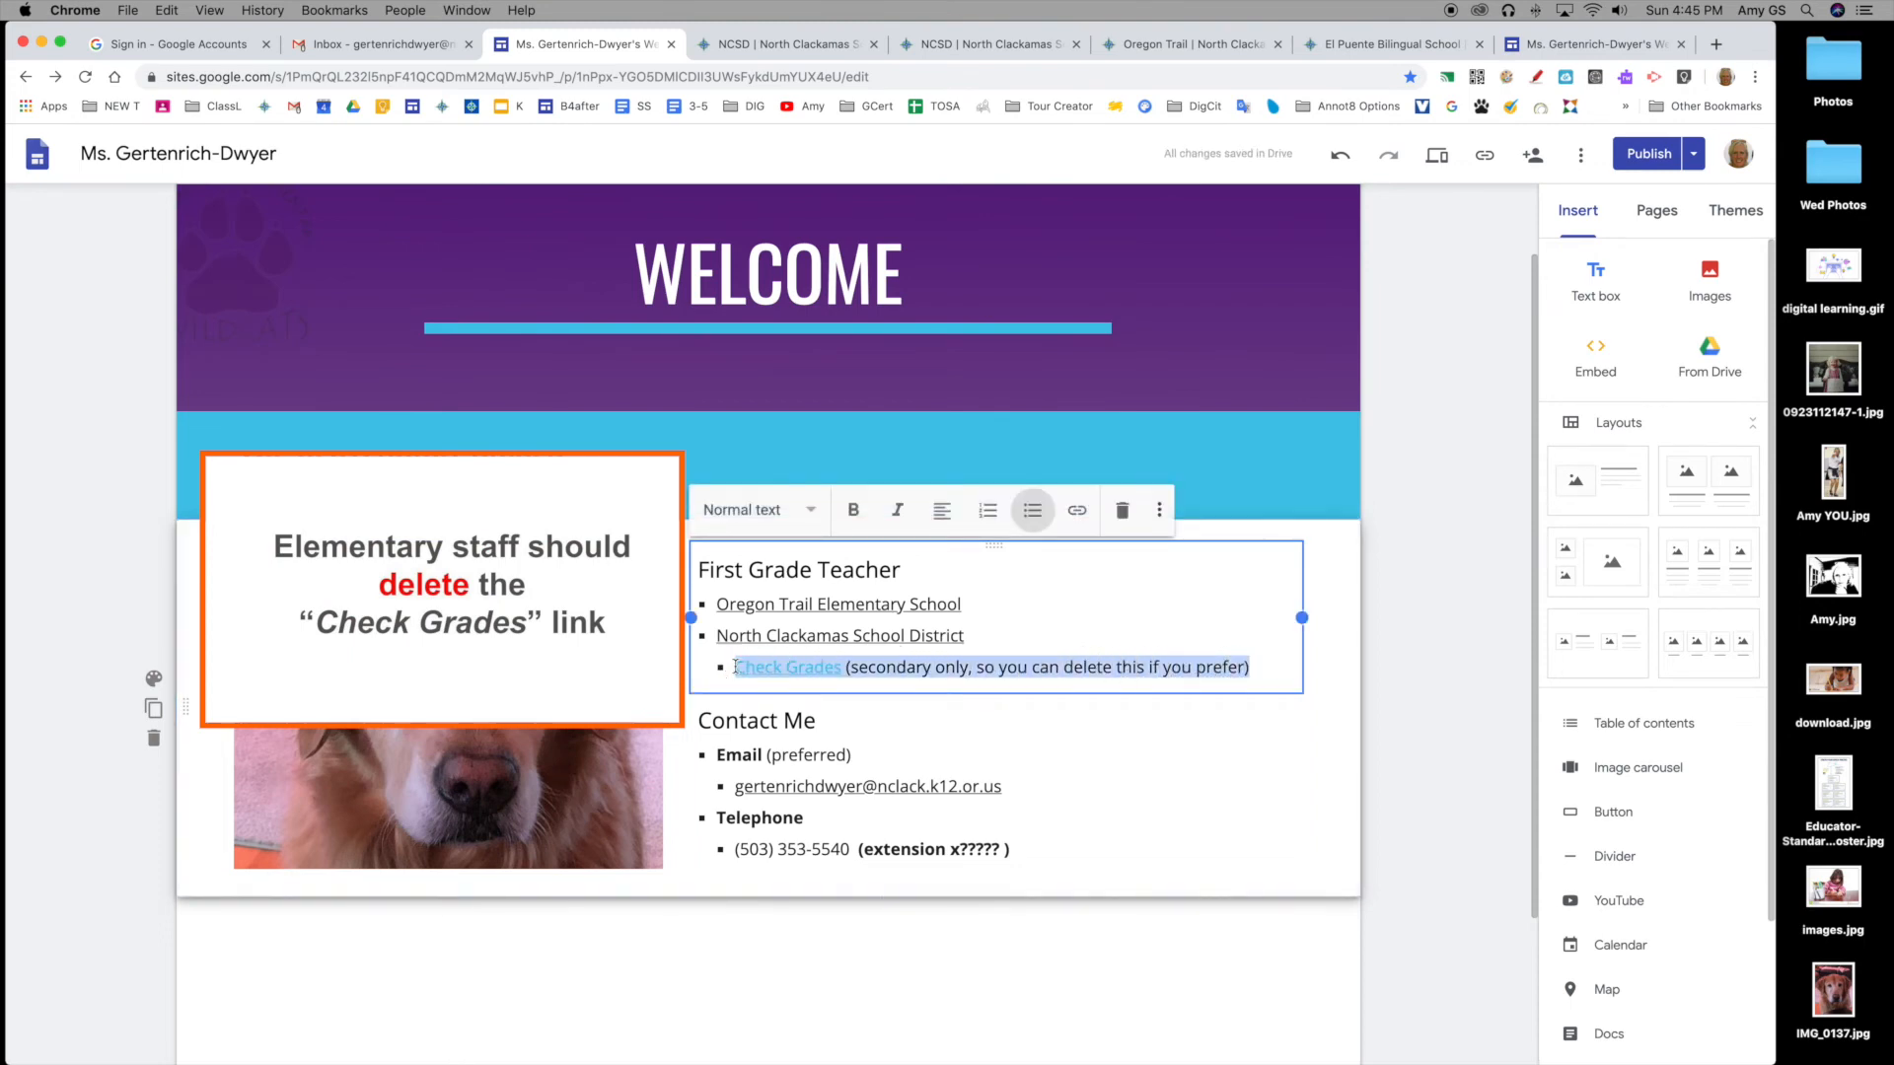
pyautogui.press('BackSpace')
pyautogui.press('BackSpace')
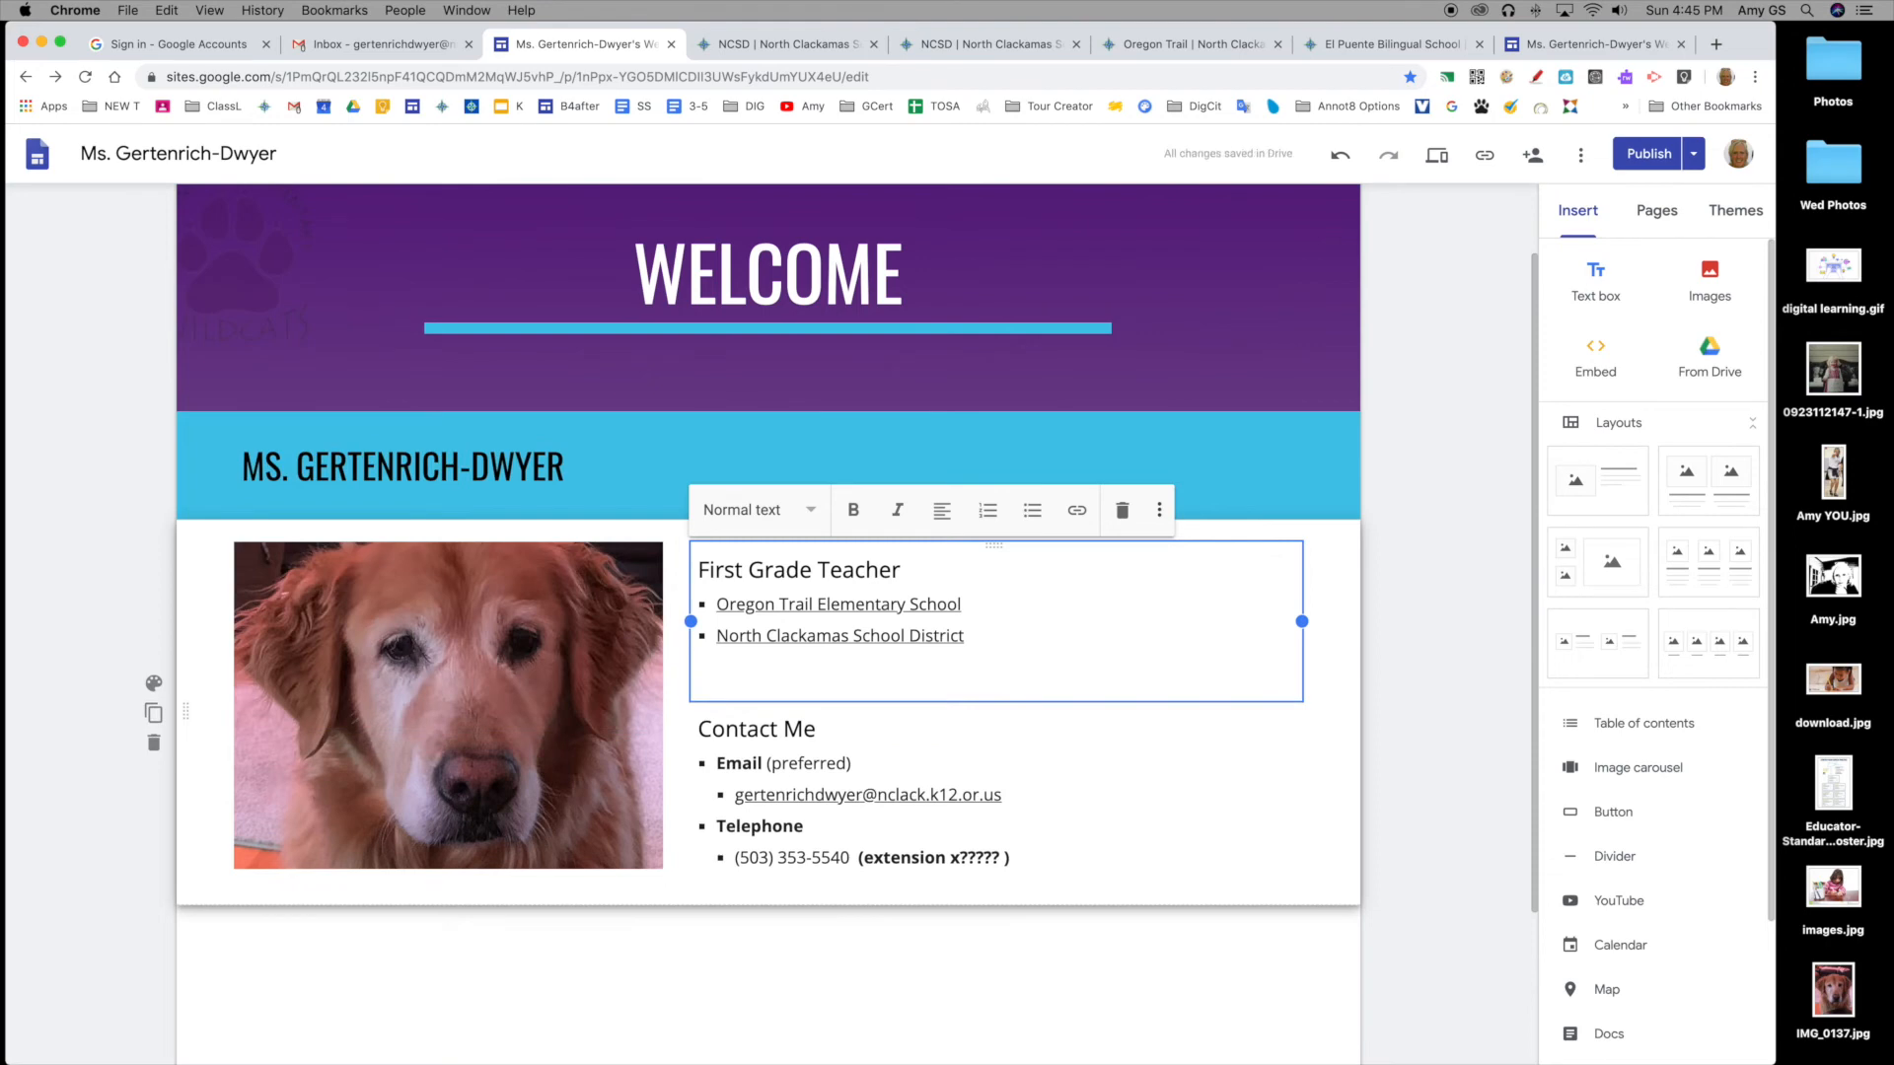
pyautogui.press('BackSpace')
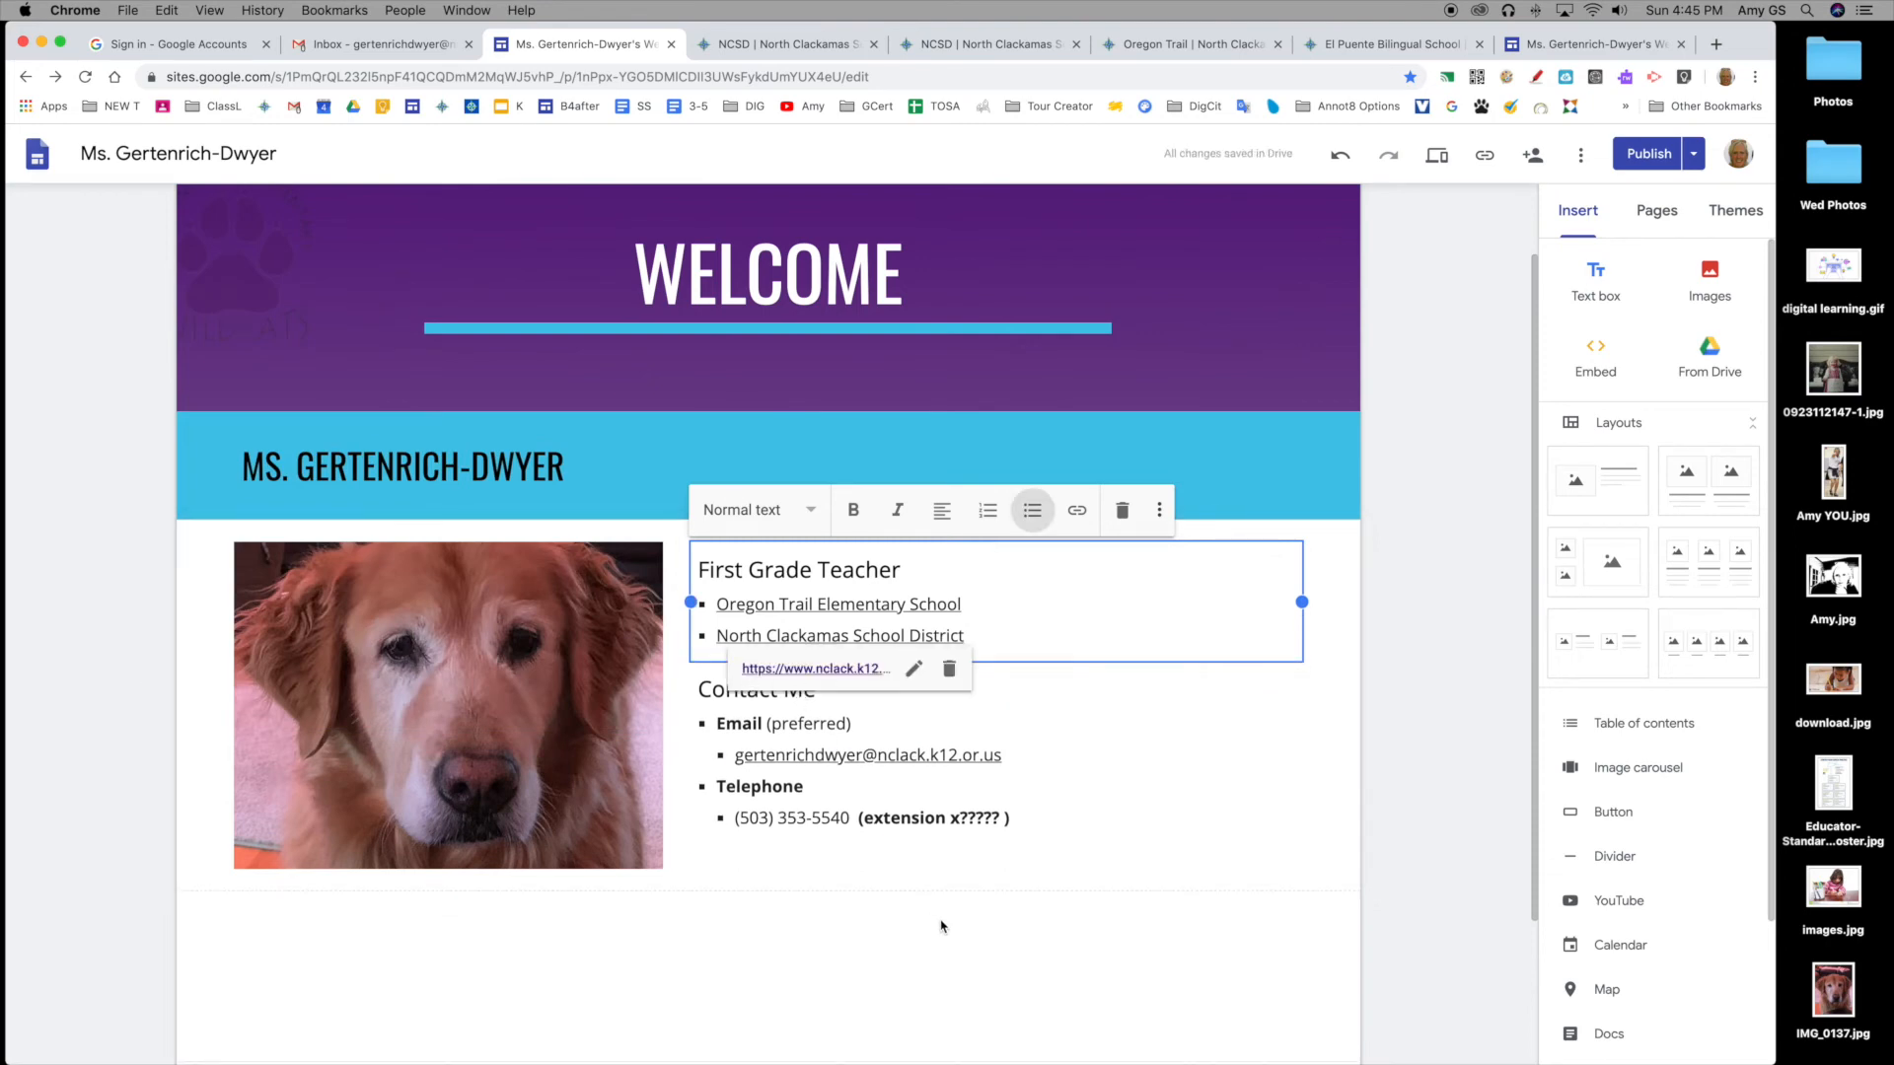
pyautogui.scroll(-2, 939, 922)
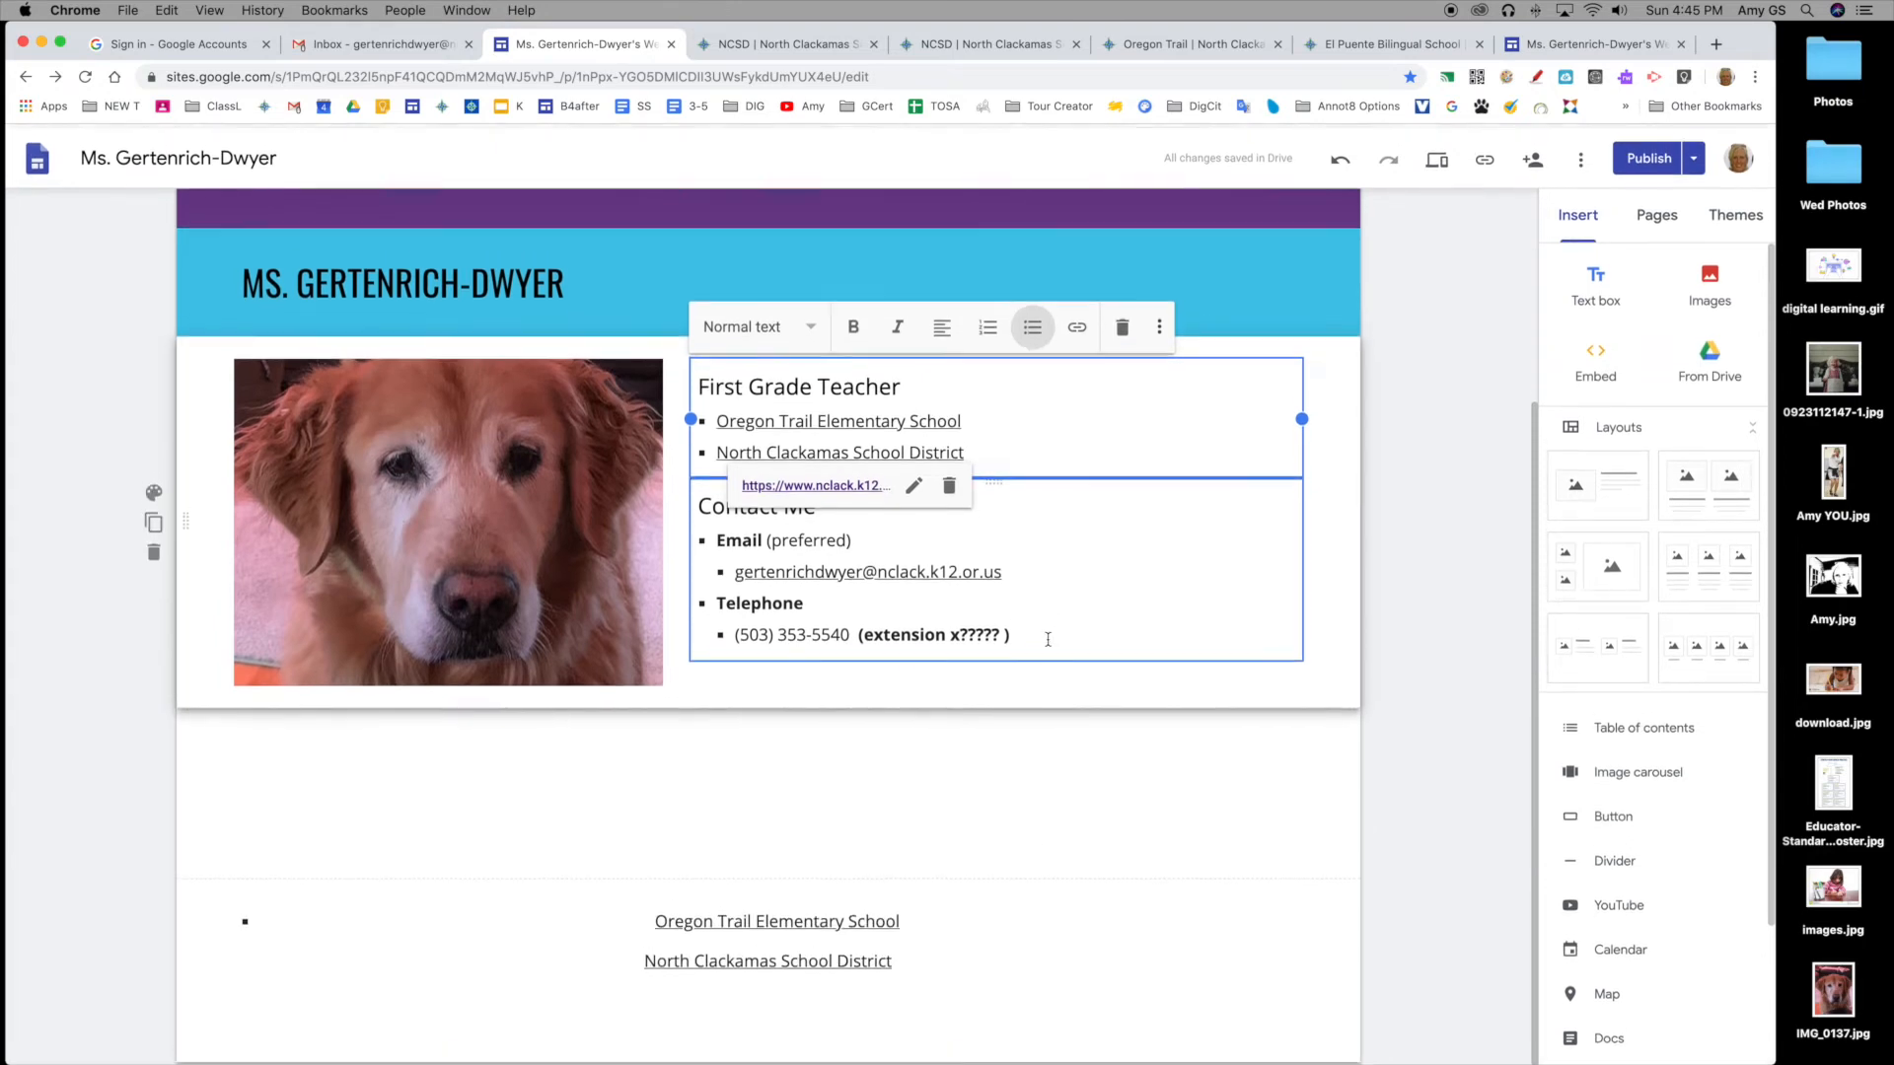
pyautogui.scroll(3, 1050, 636)
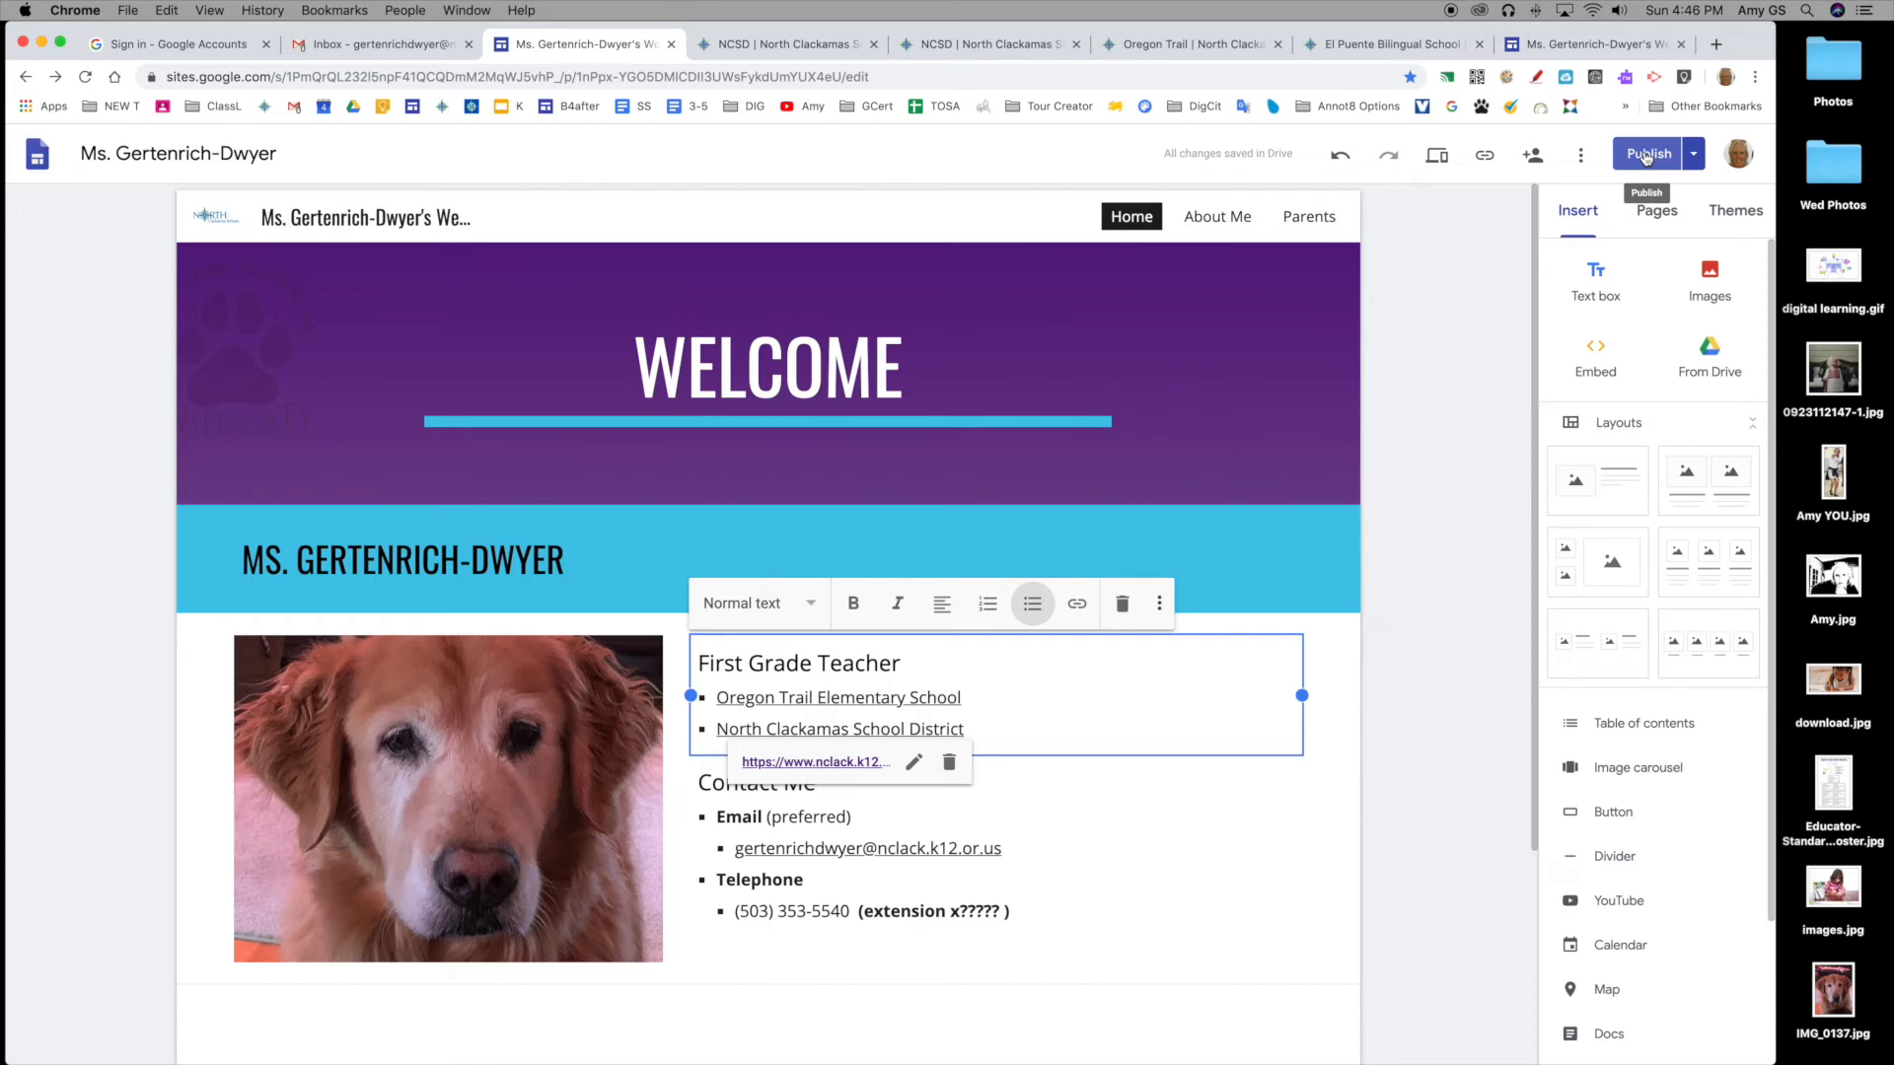
# Step: Edit the banner title from 'WELCOME!' to 'WELCOME' by removing the exclamation mark
pyautogui.moveTo(905, 478)
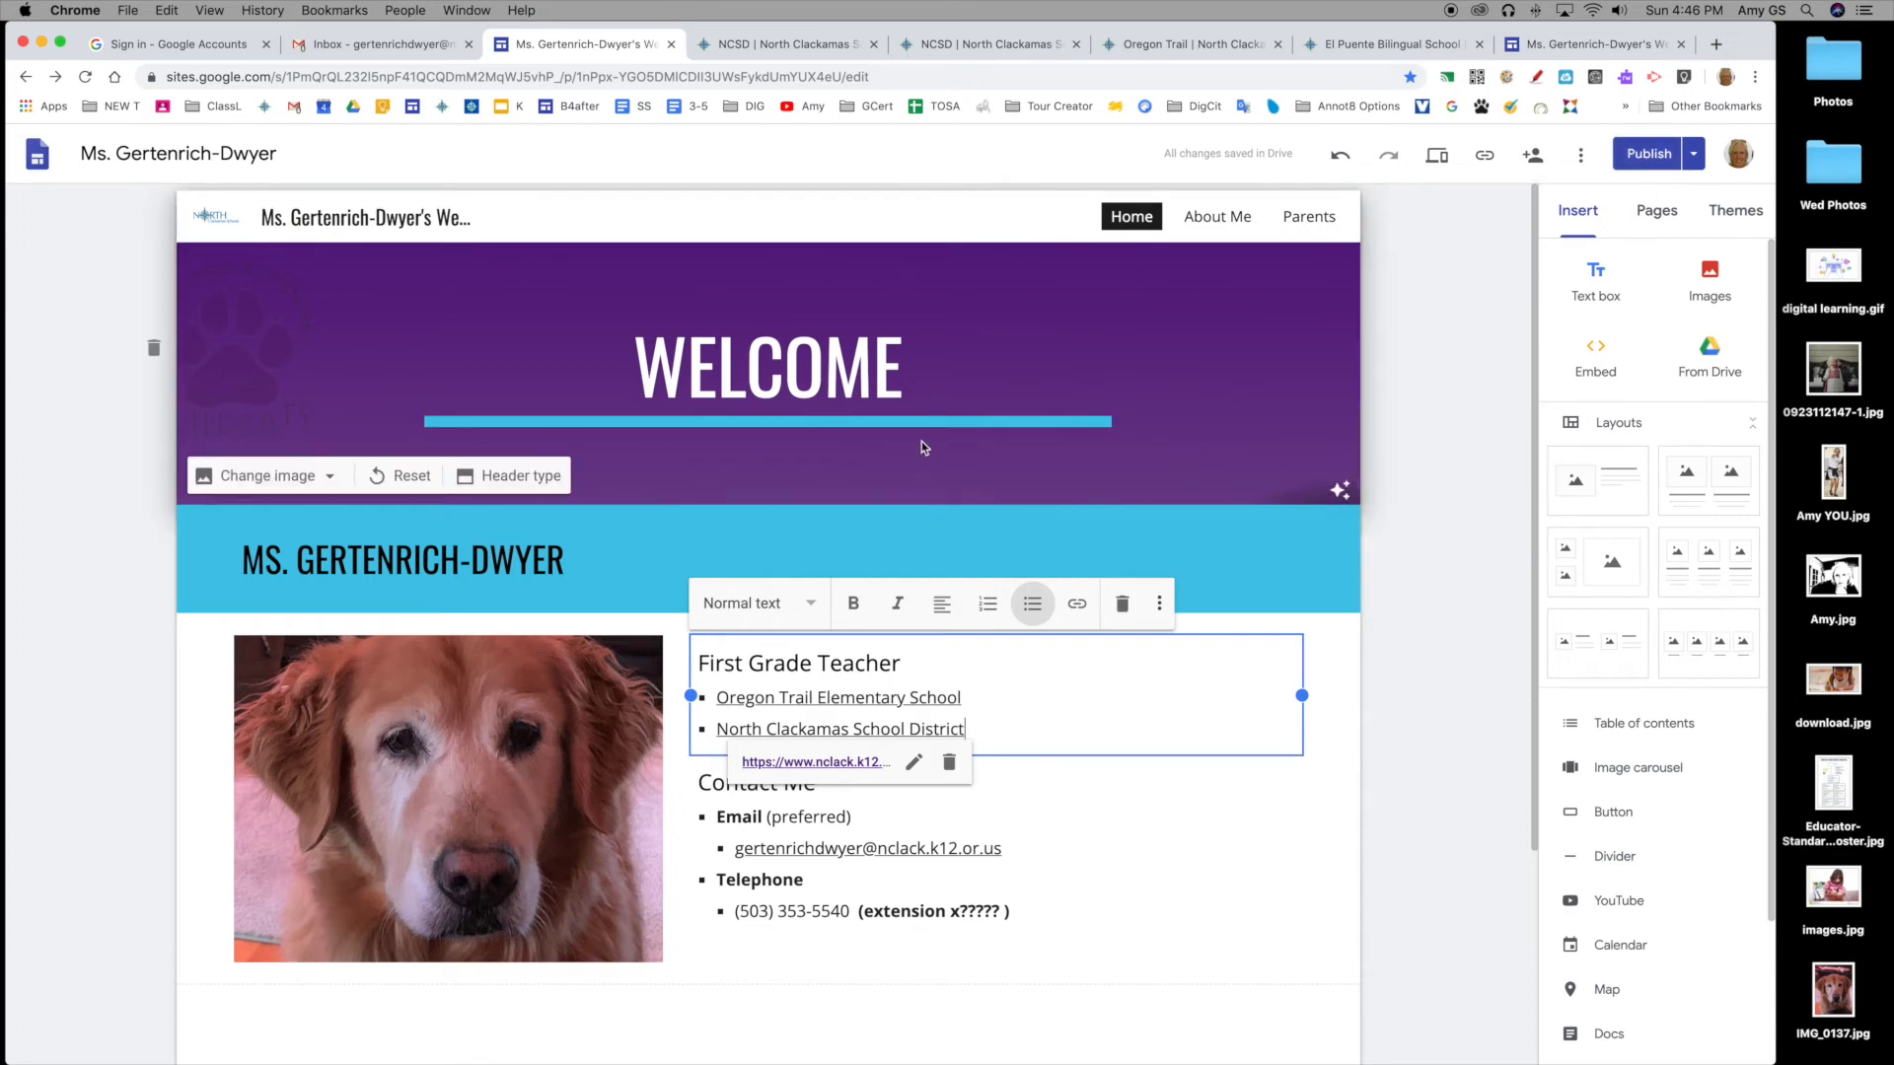
pyautogui.click(914, 379)
pyautogui.write('!')
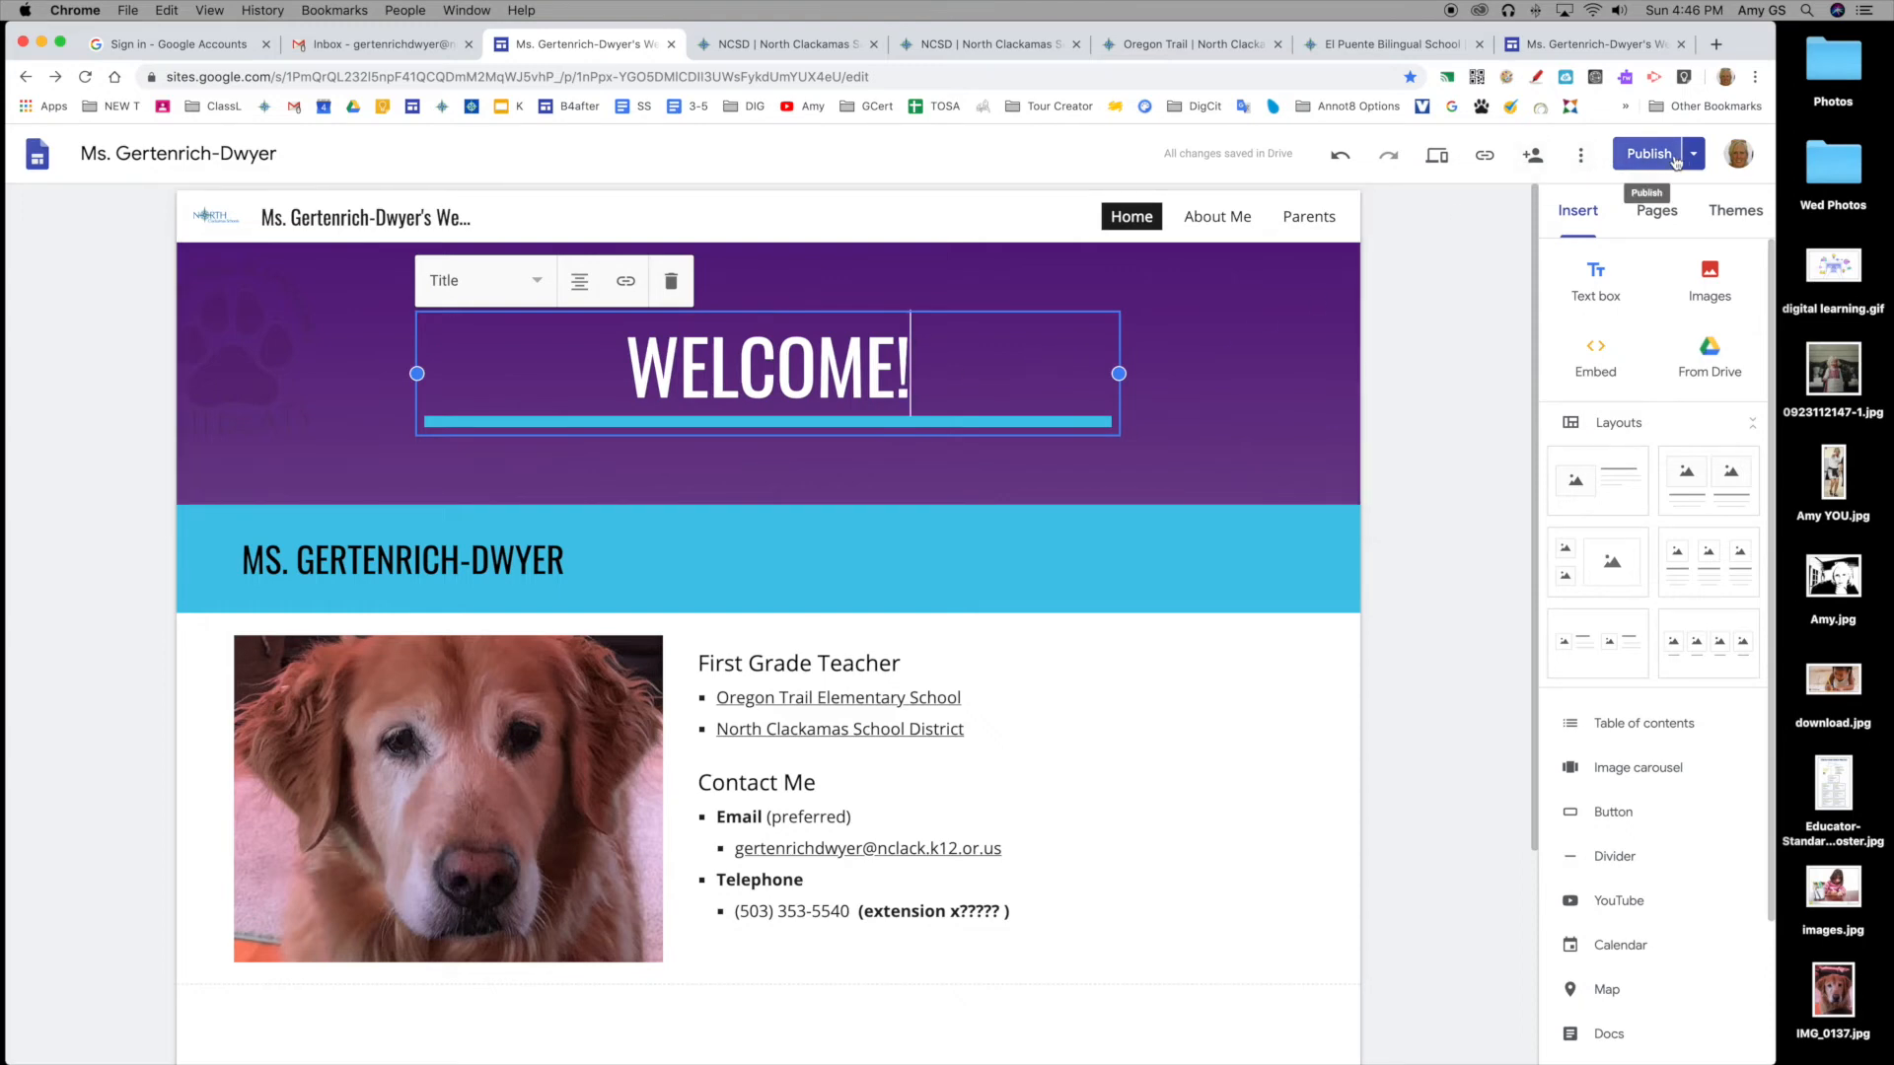
pyautogui.moveTo(950, 375); pyautogui.dragTo(899, 380)
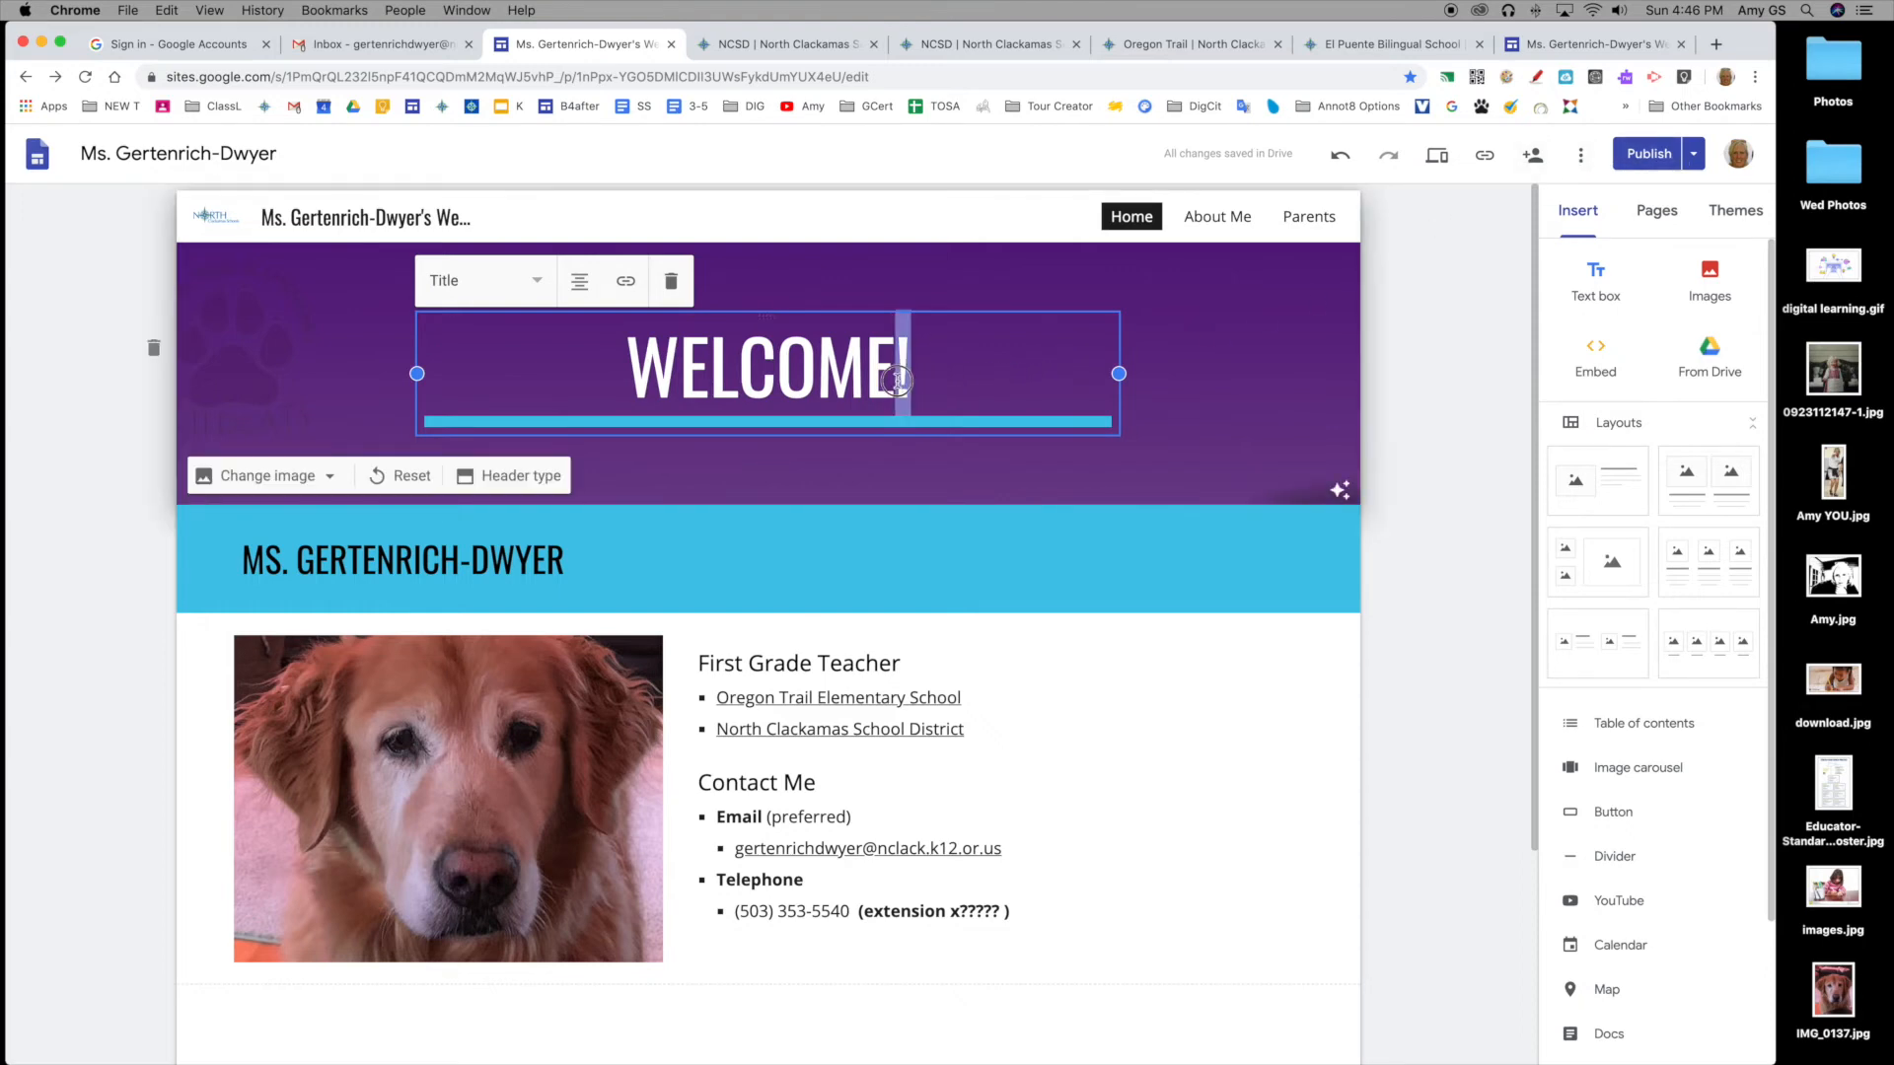
pyautogui.press('BackSpace')
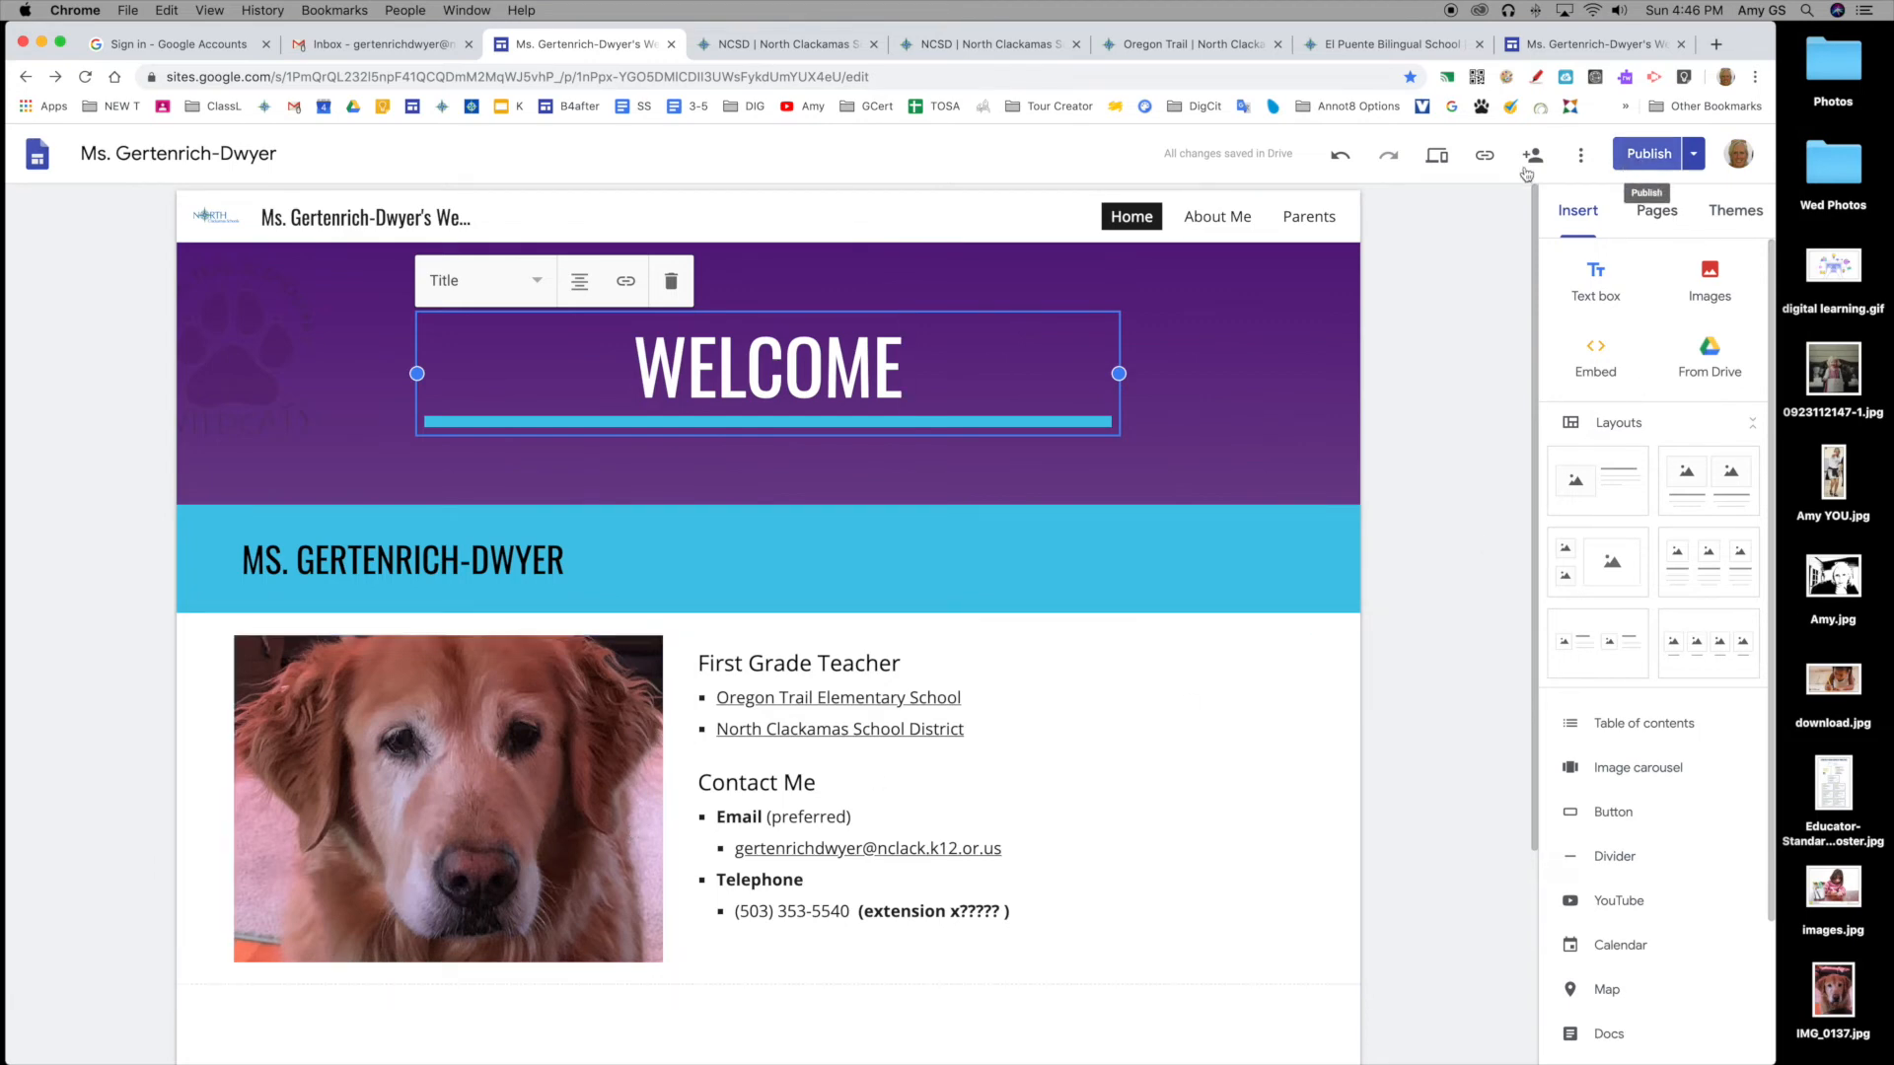
pyautogui.click(1439, 158)
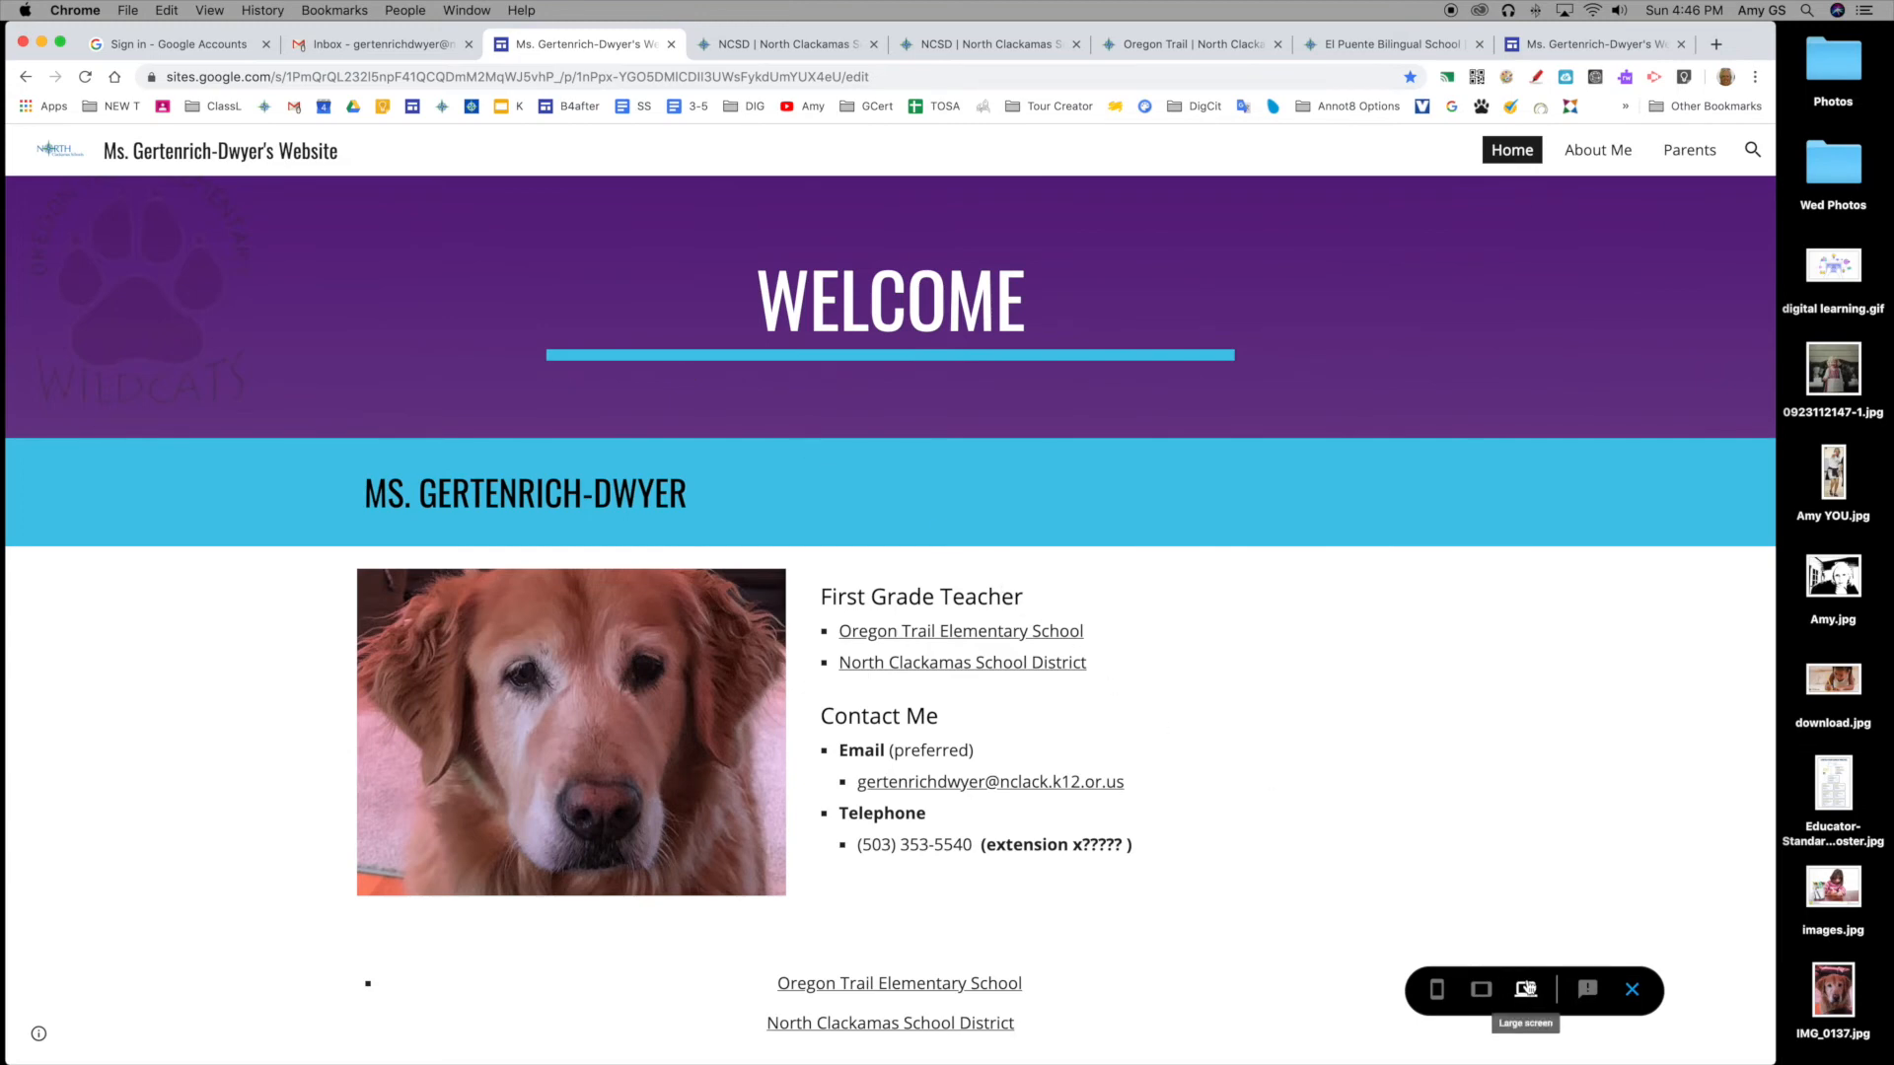
pyautogui.click(1484, 990)
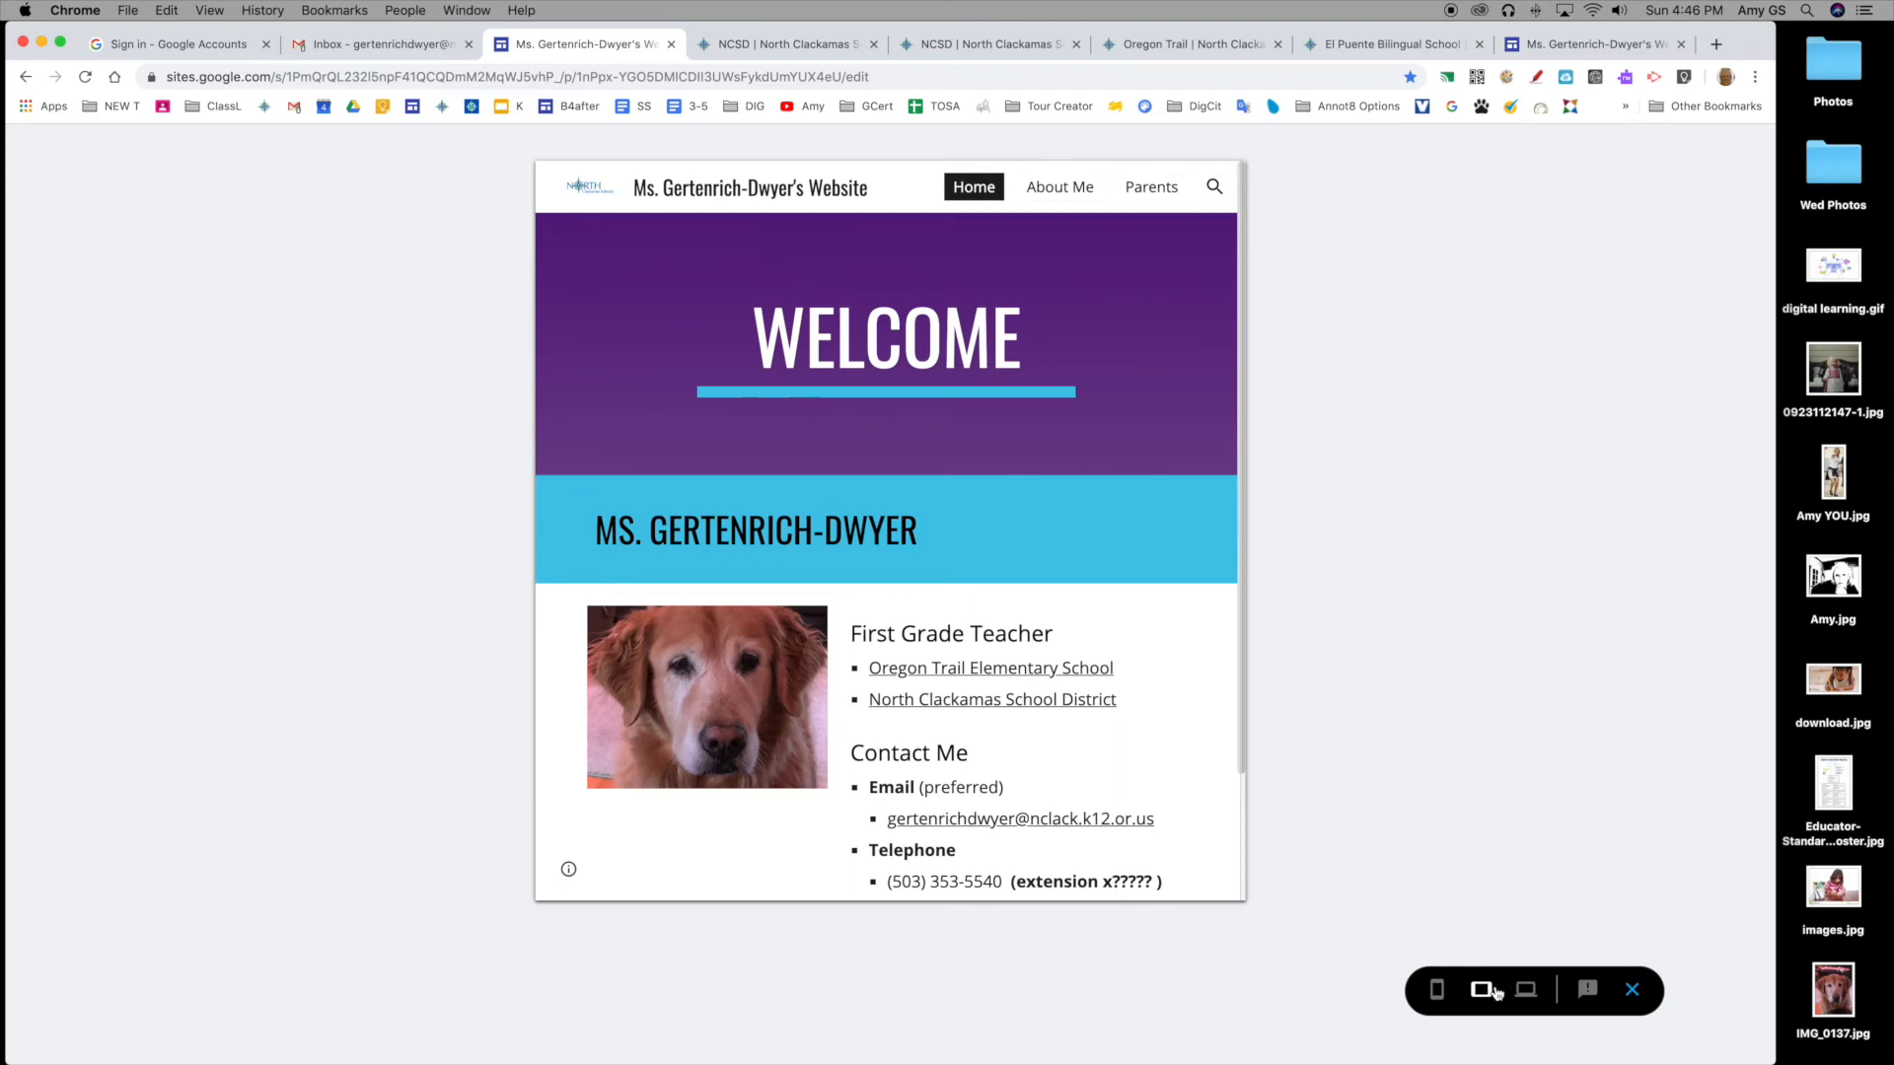
pyautogui.click(1437, 990)
pyautogui.scroll(-5, 904, 600)
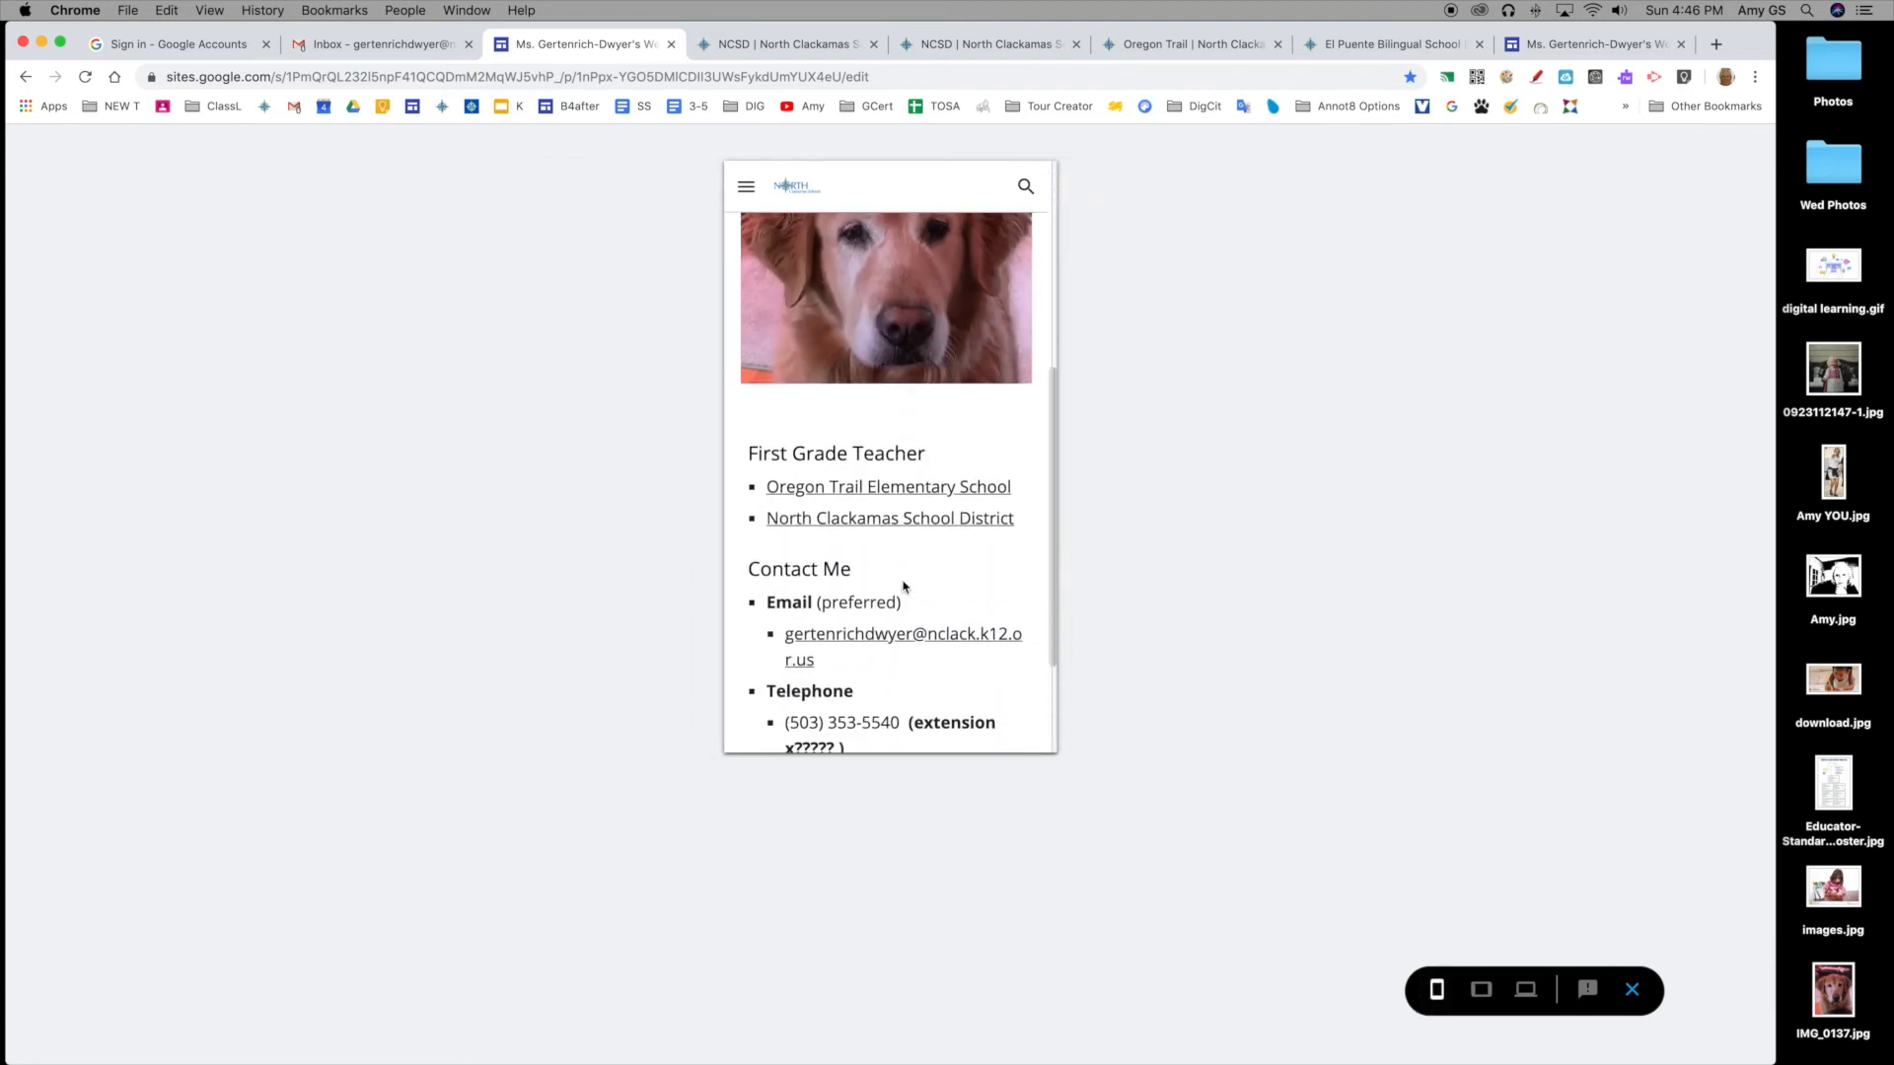
pyautogui.scroll(-3, 903, 586)
pyautogui.scroll(10, 901, 582)
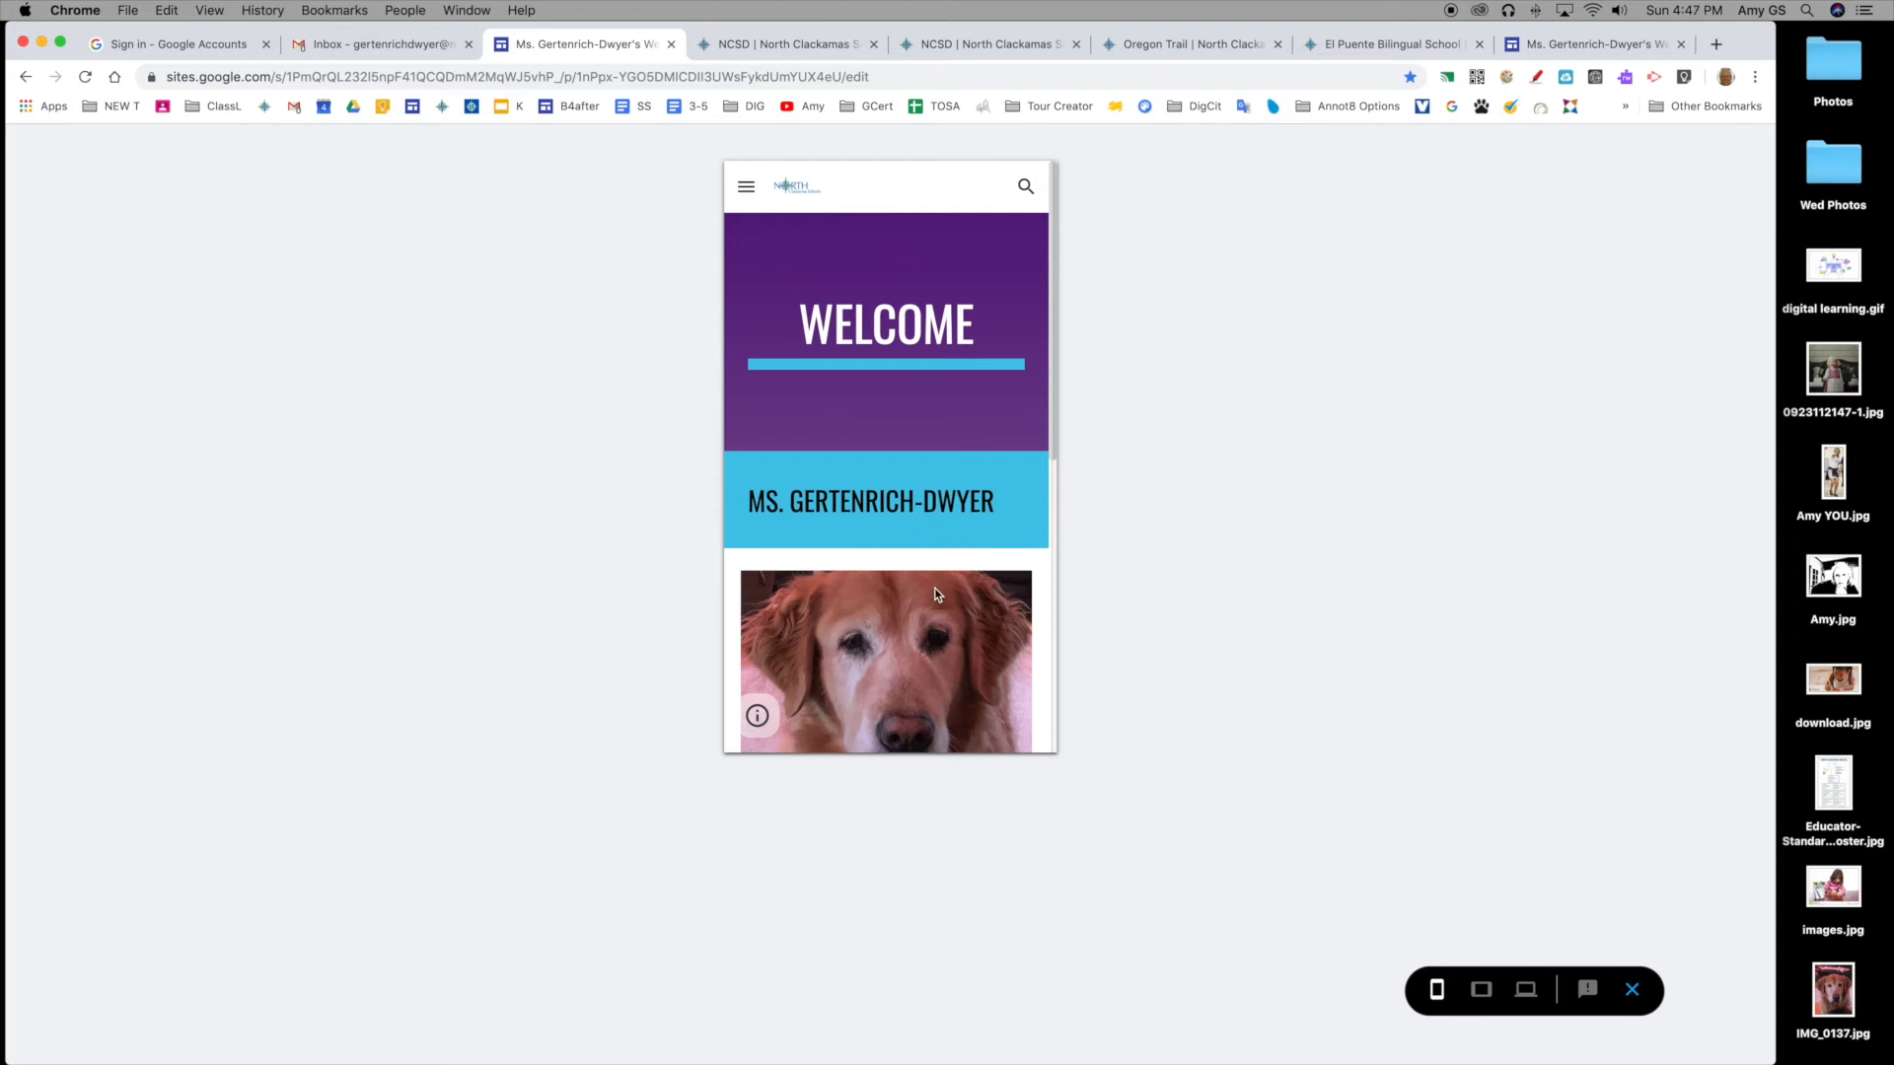
pyautogui.click(747, 189)
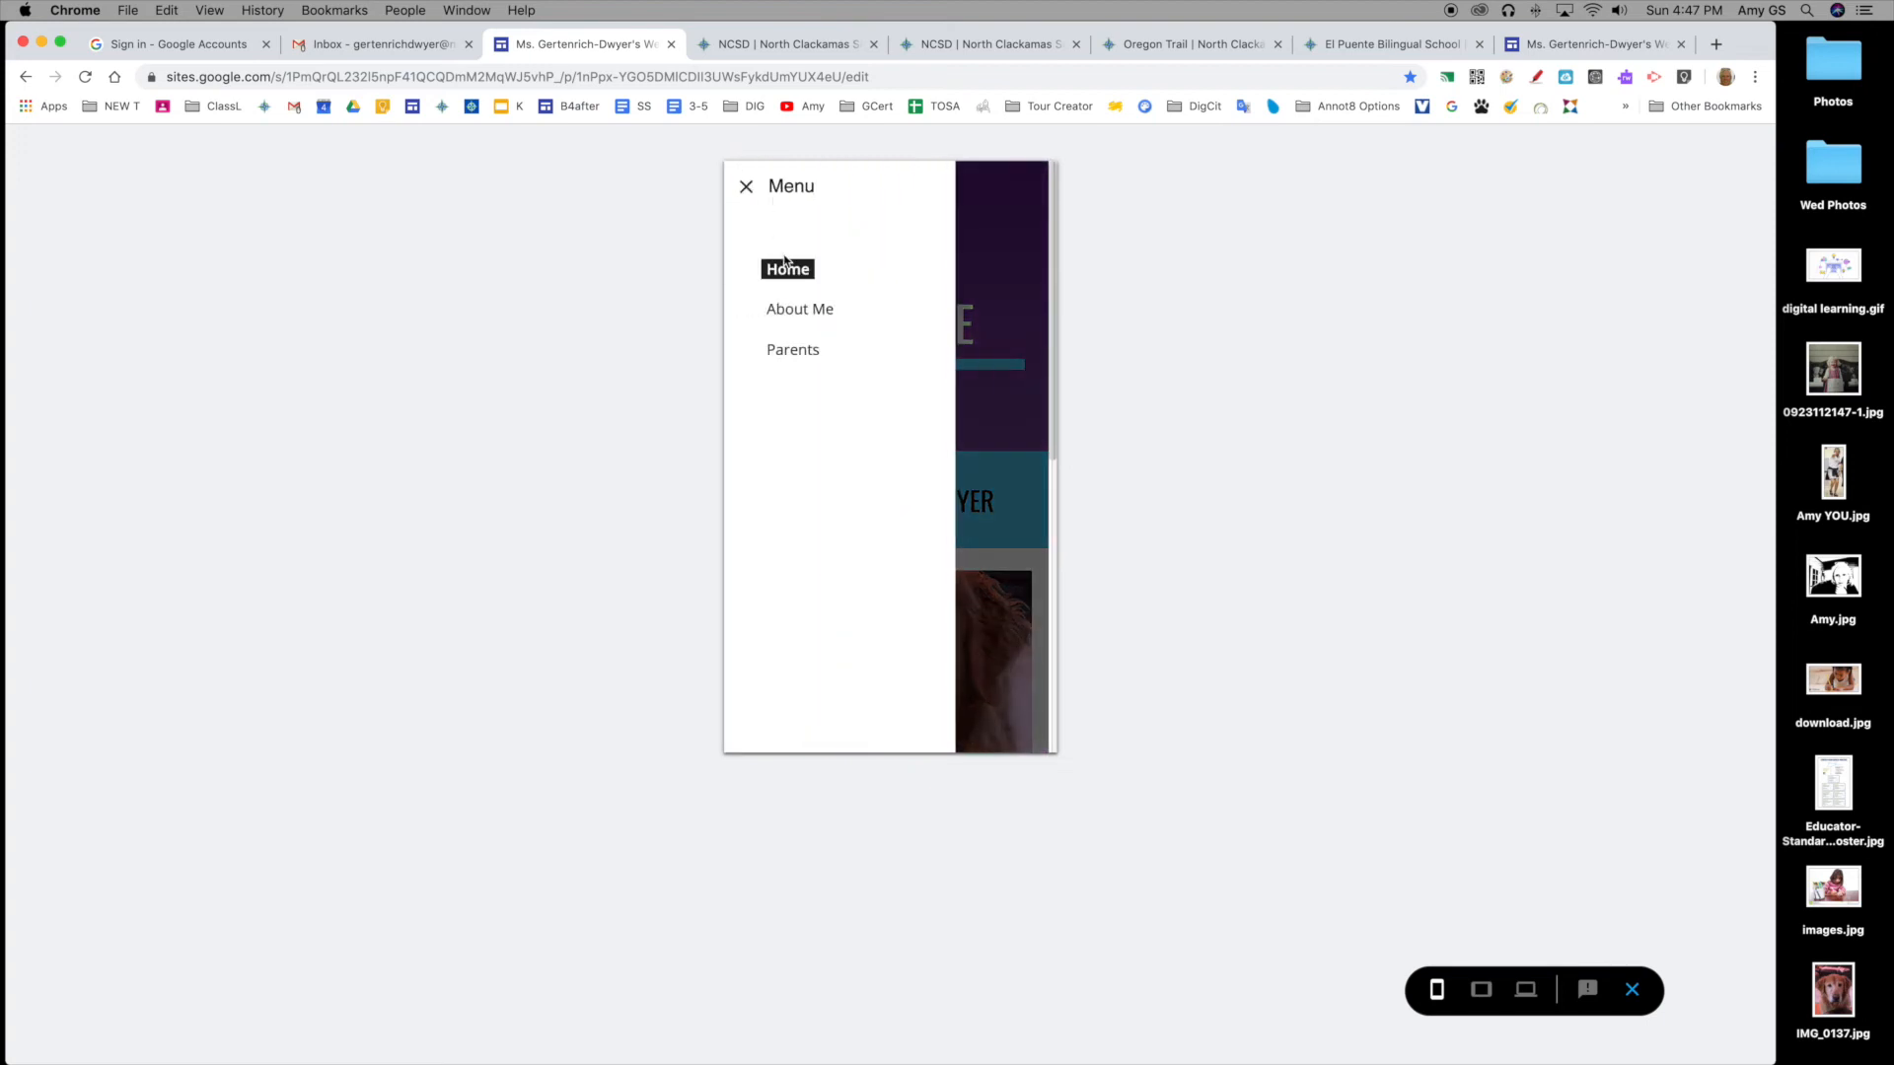
pyautogui.click(747, 186)
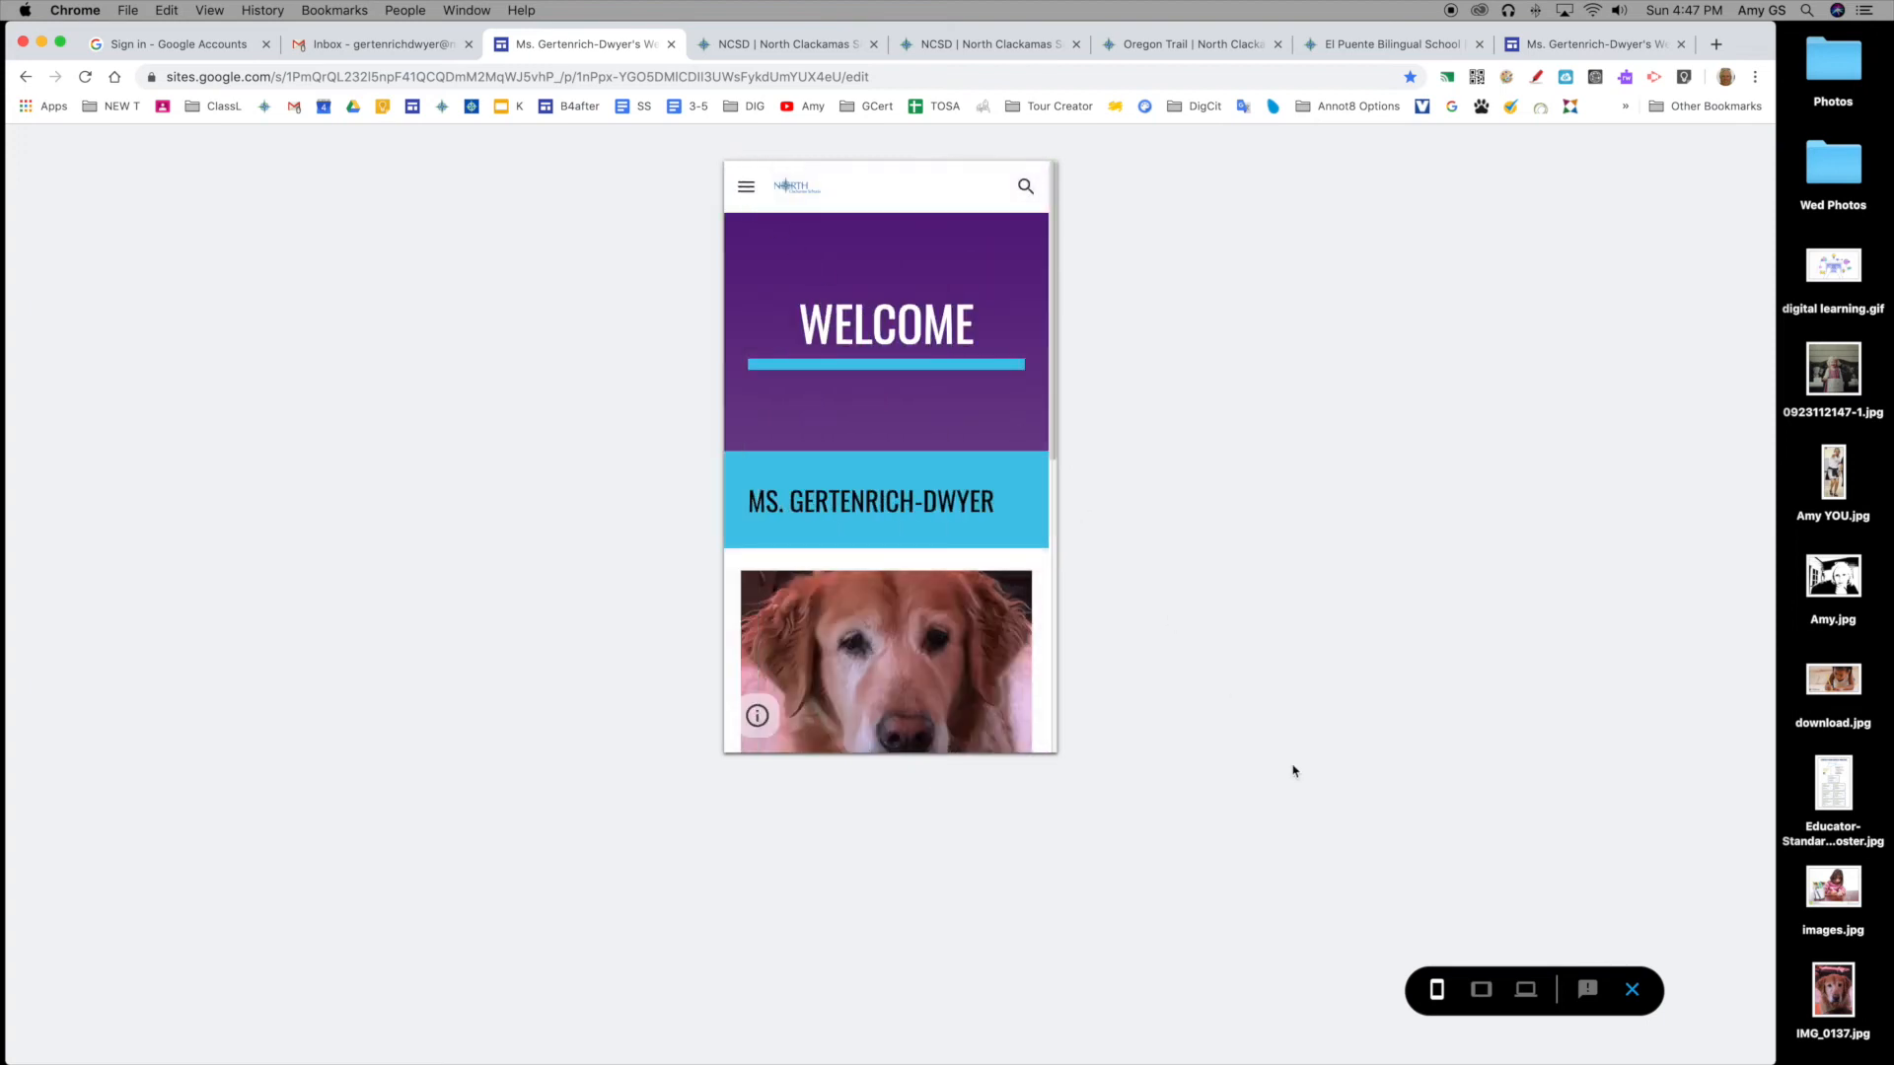
pyautogui.click(1527, 991)
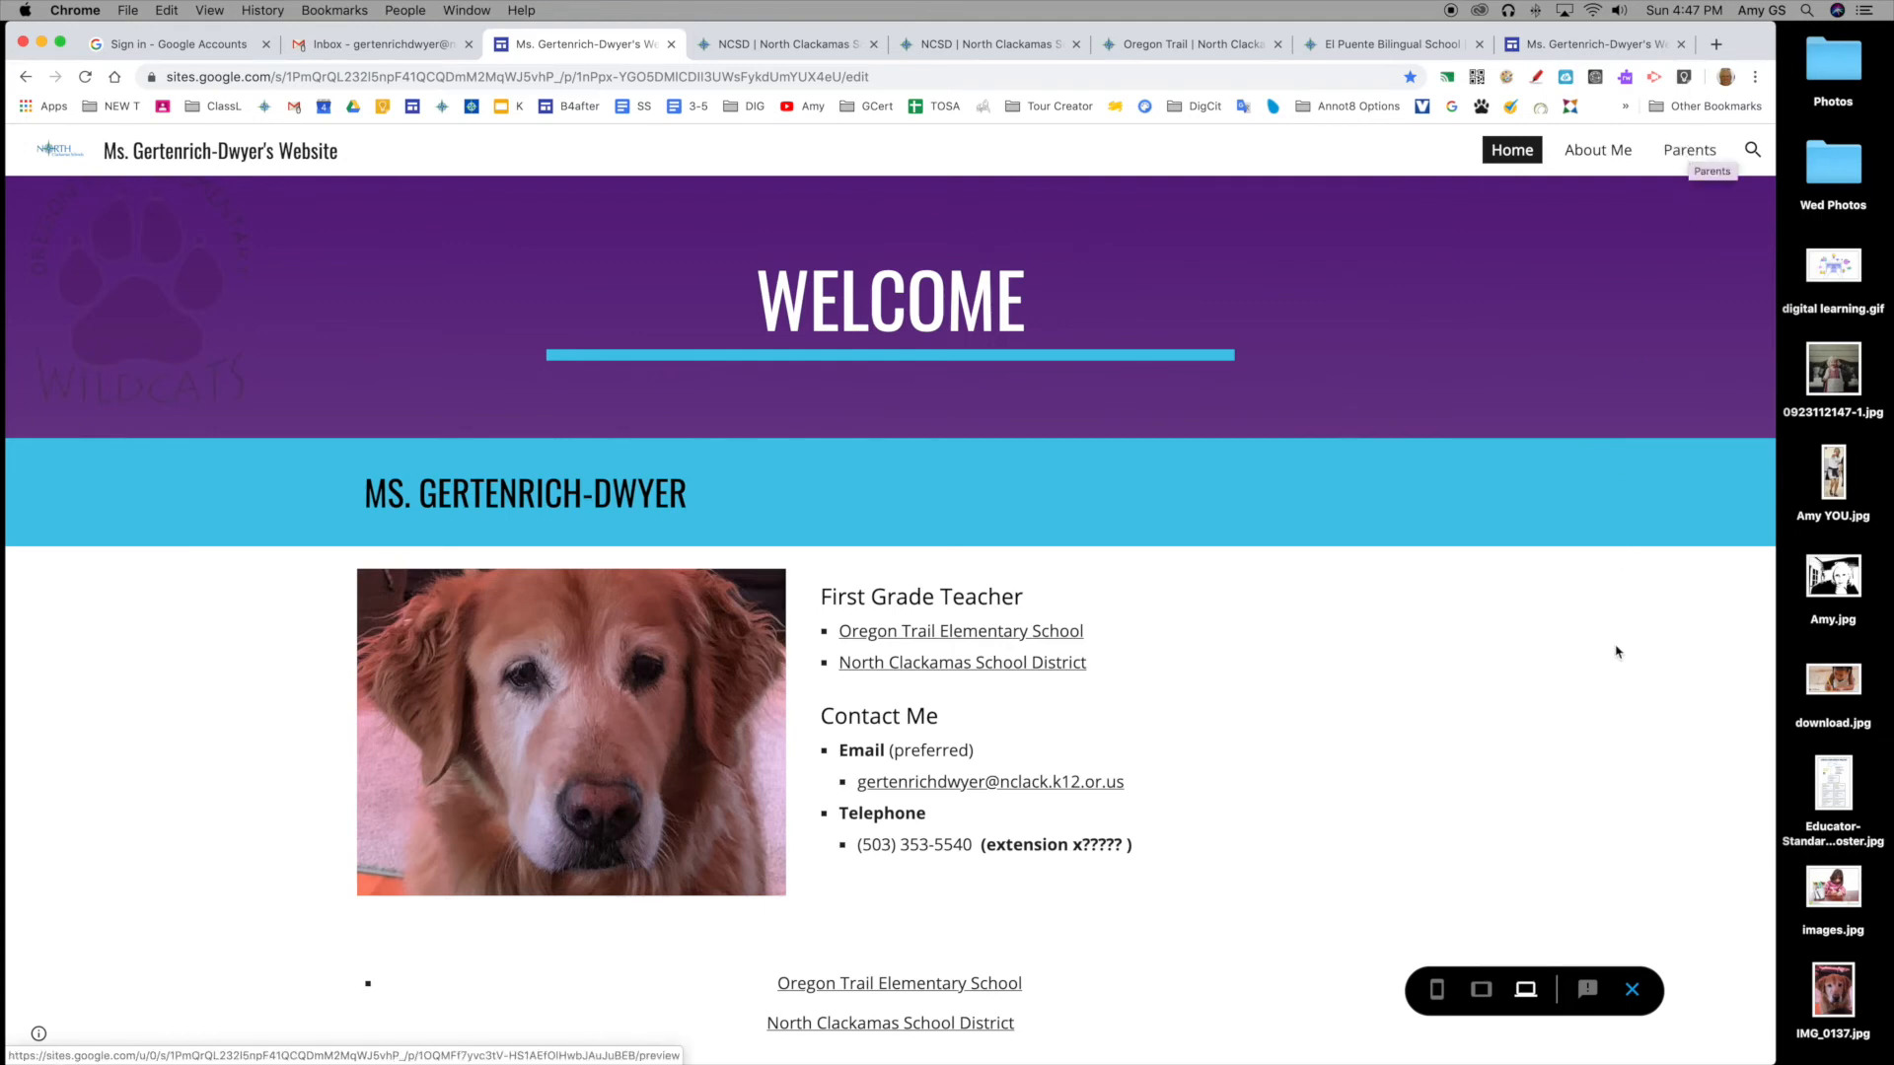
pyautogui.click(1632, 989)
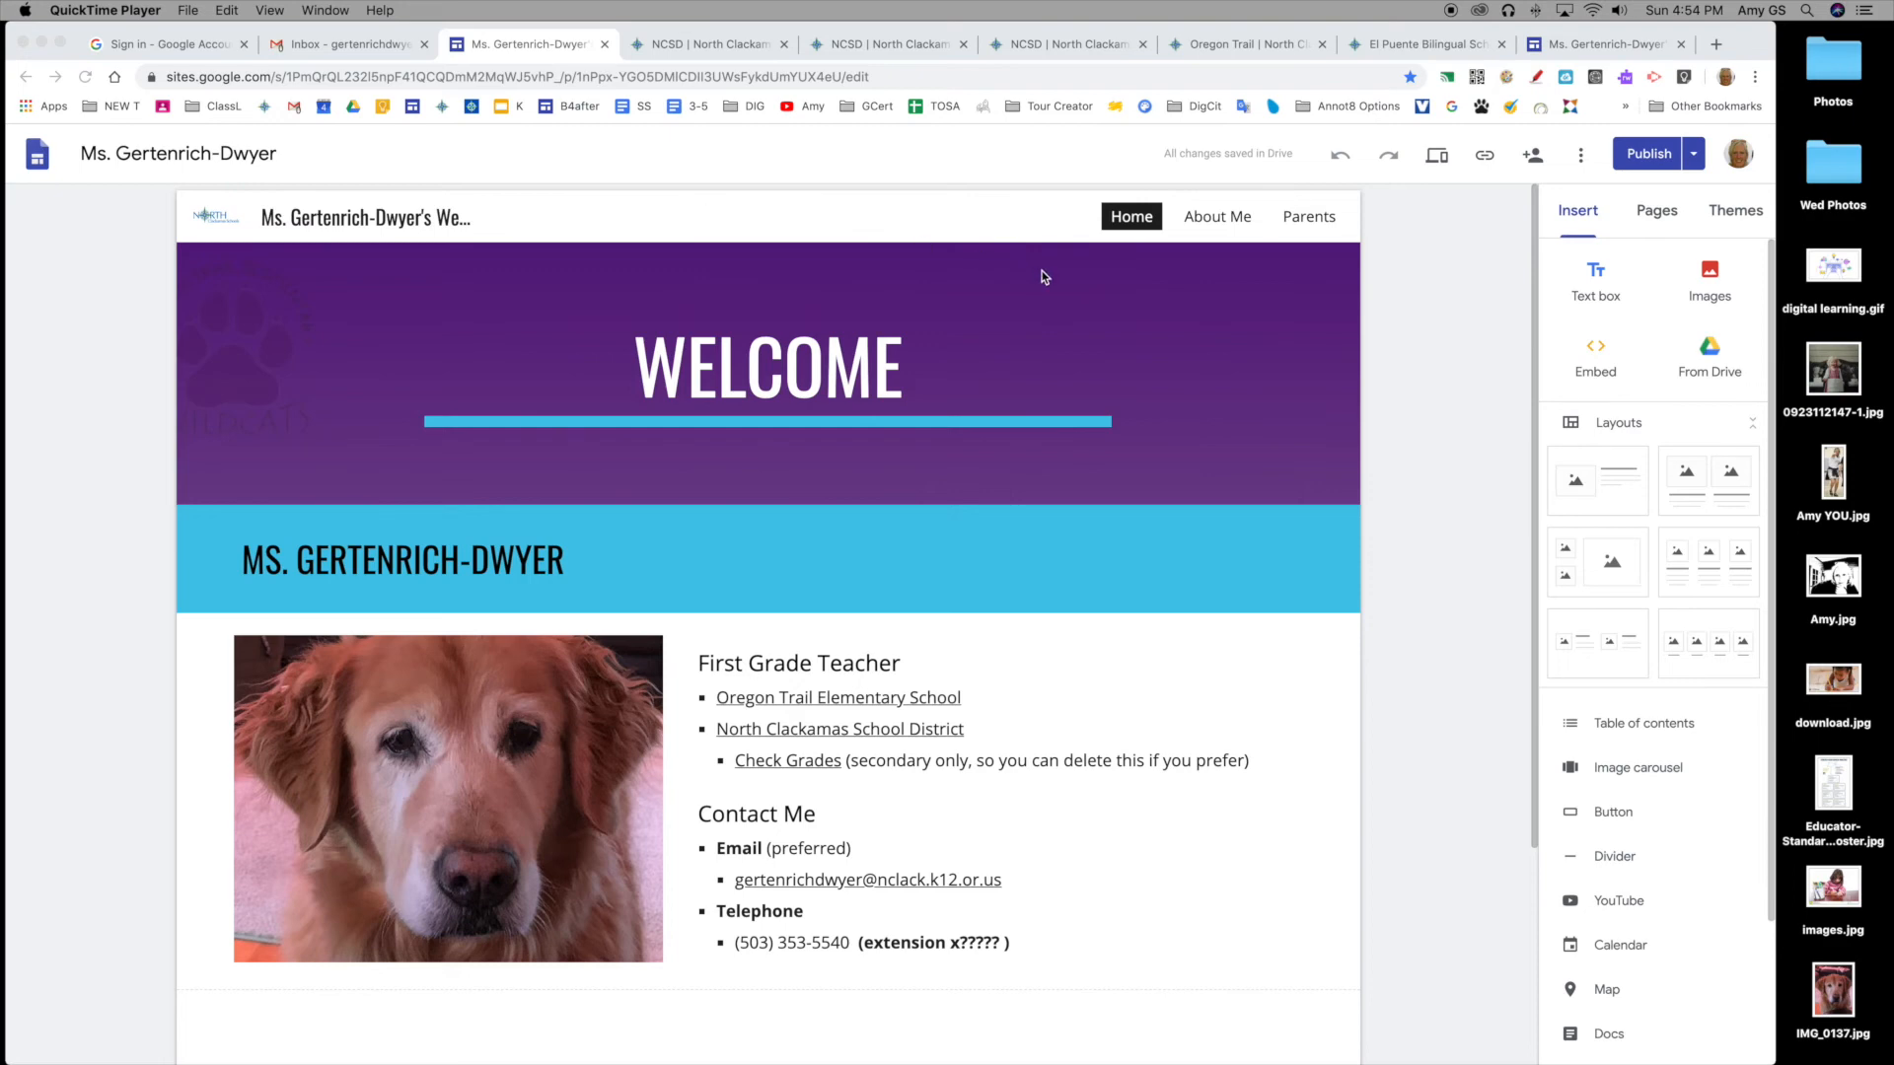
# Step: Open the About Me page in the editor and show the Pages panel
pyautogui.click(1390, 310)
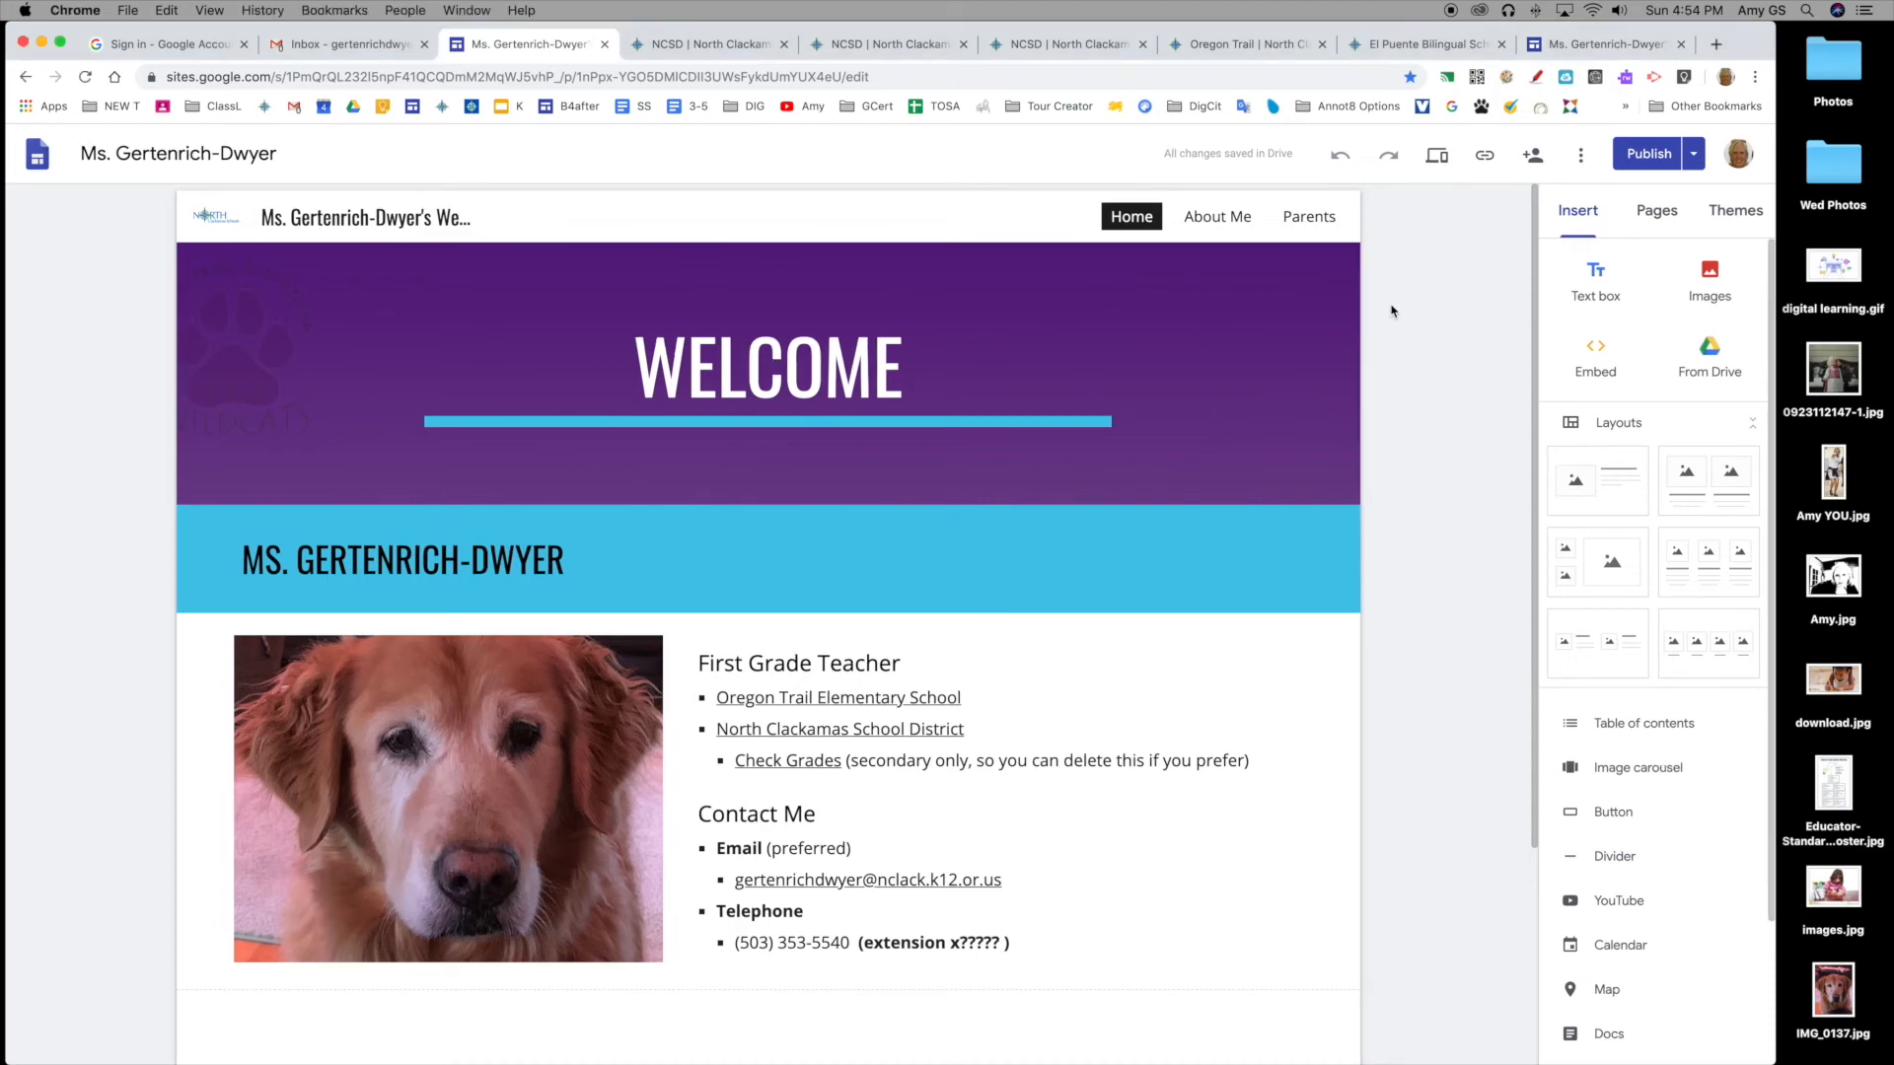
pyautogui.click(1217, 218)
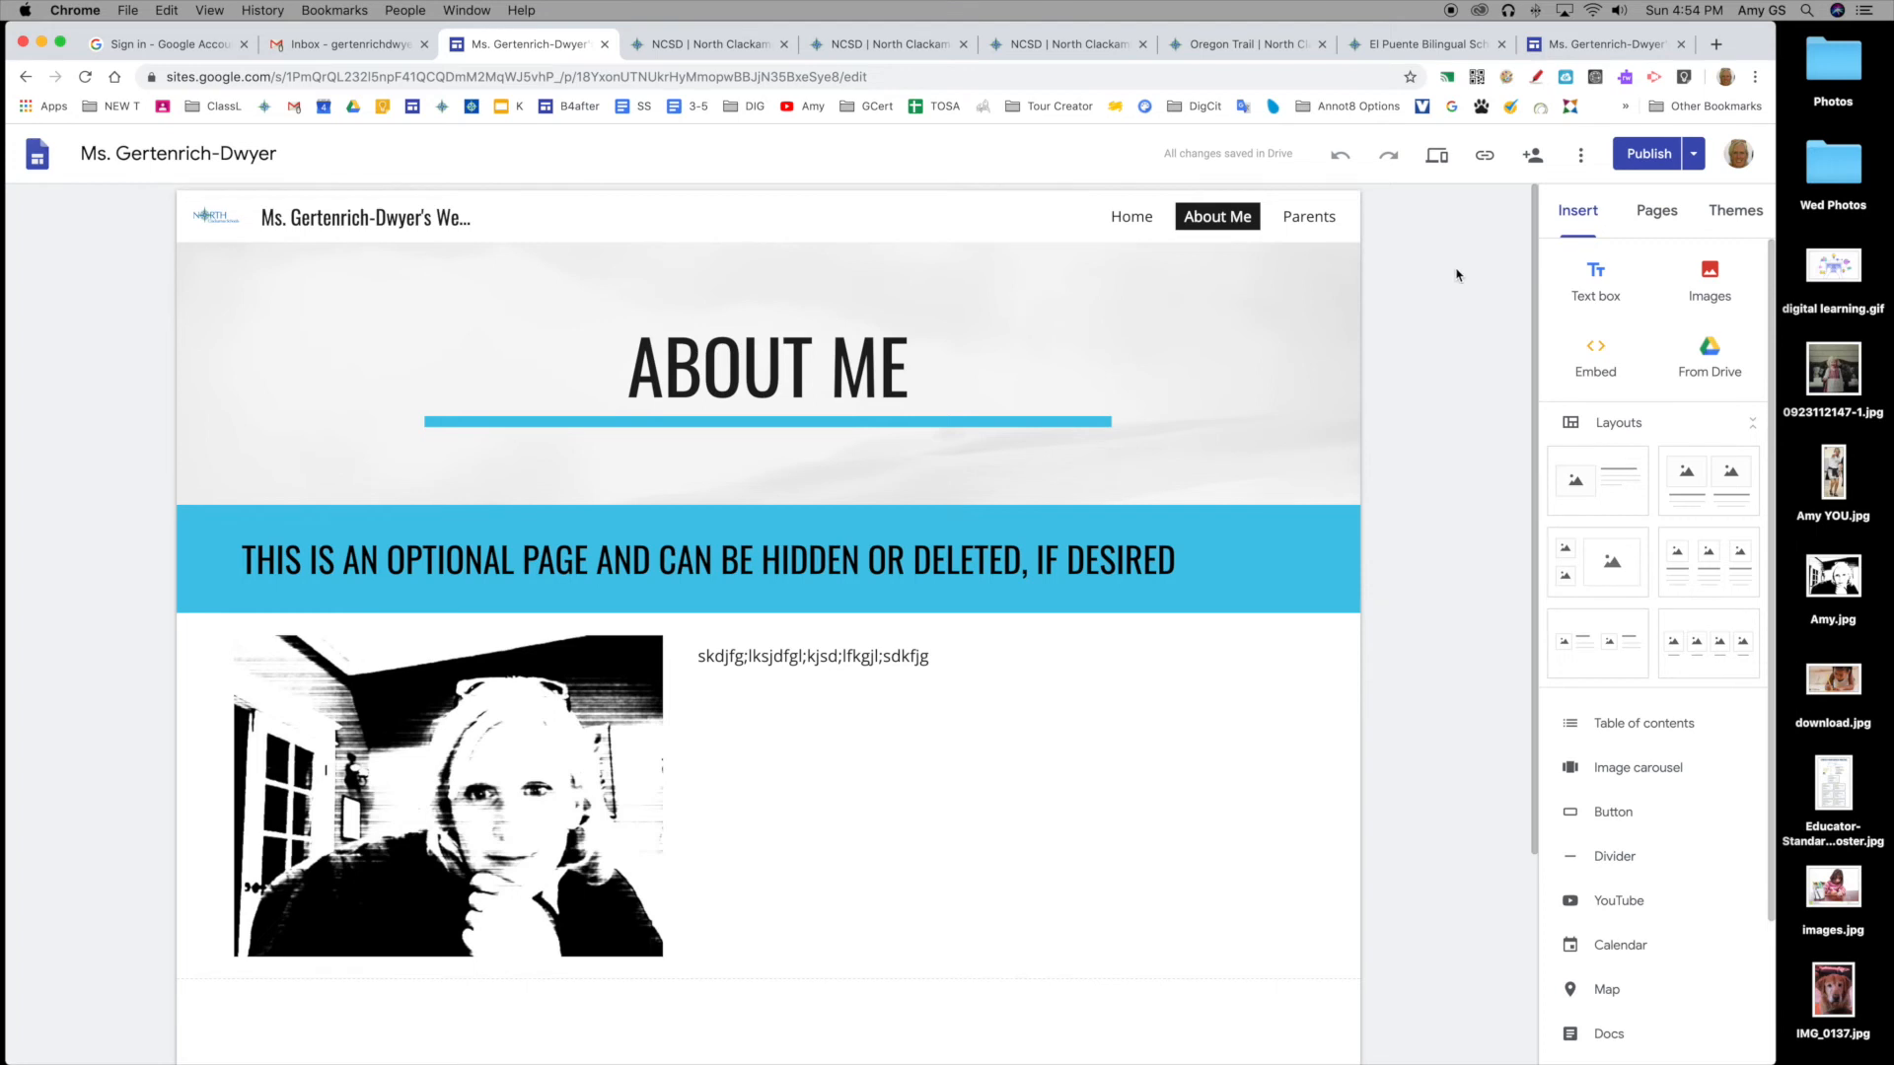
pyautogui.click(1671, 224)
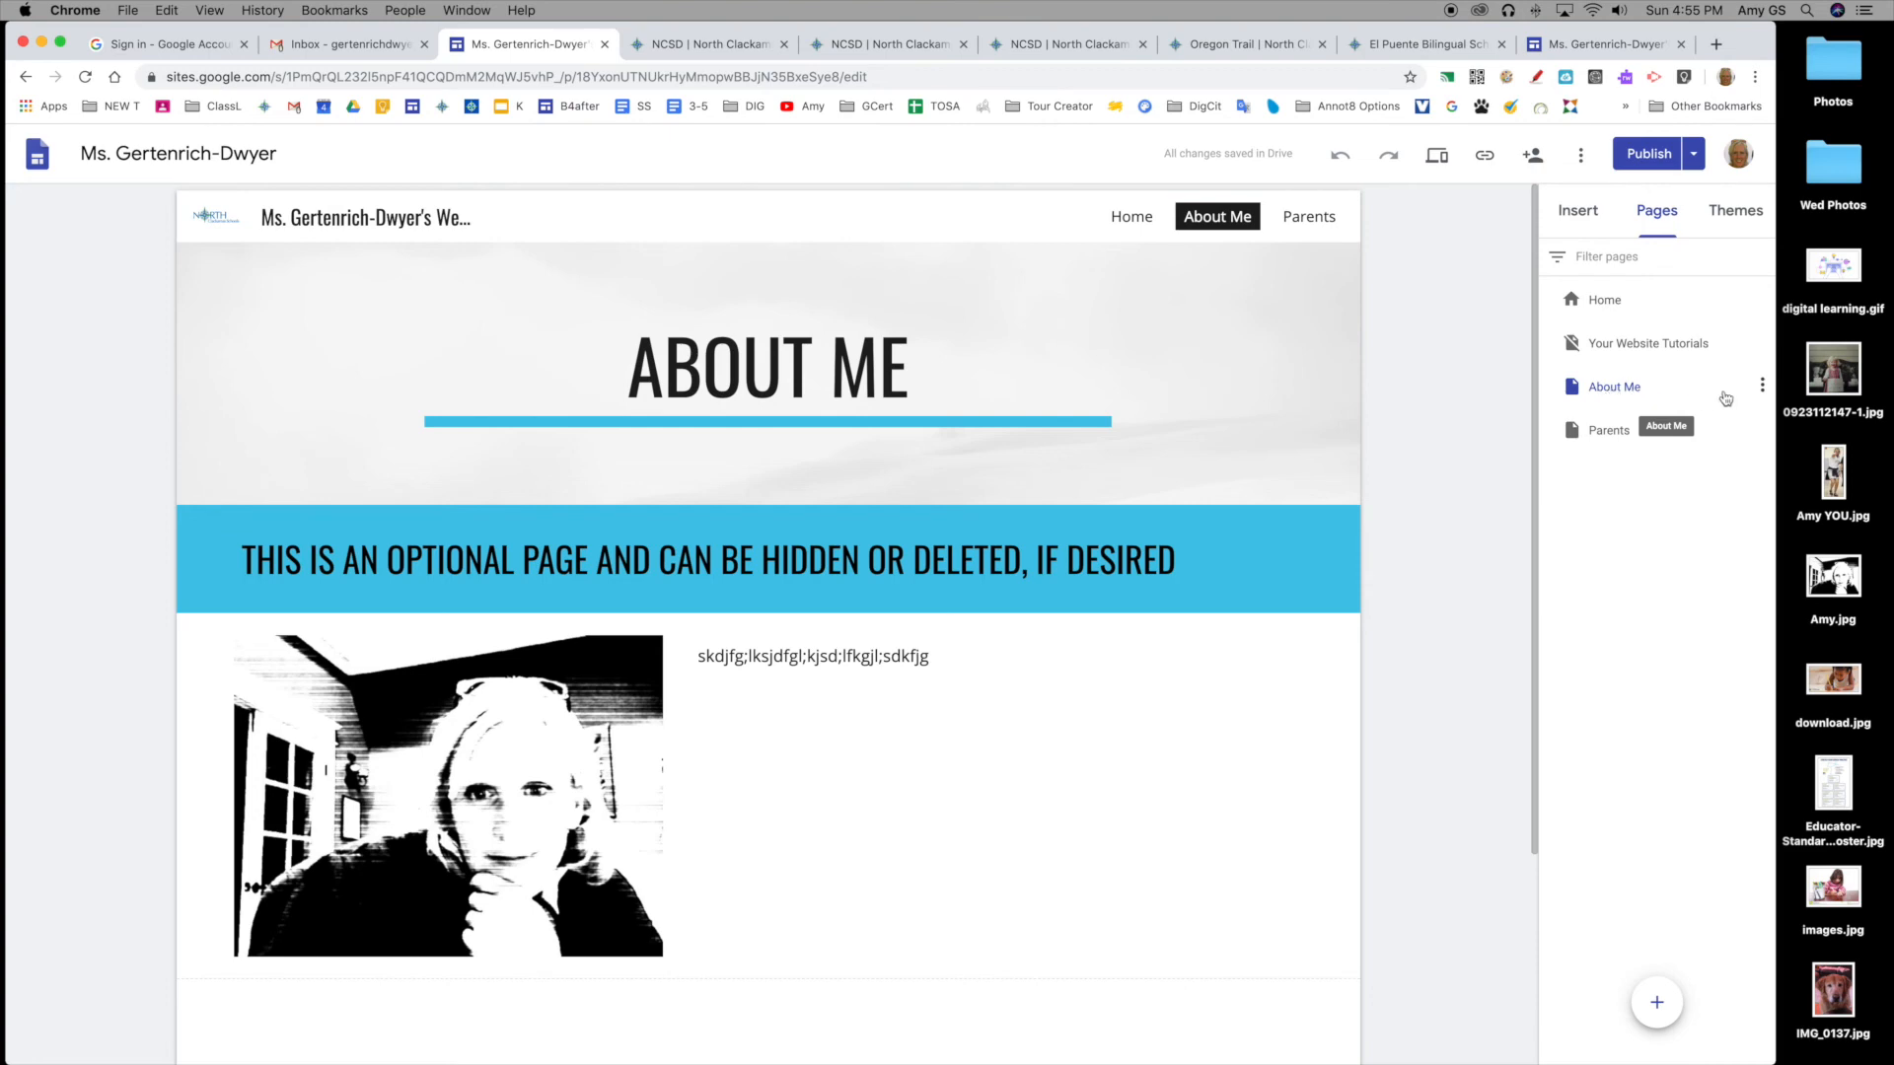
pyautogui.click(1763, 386)
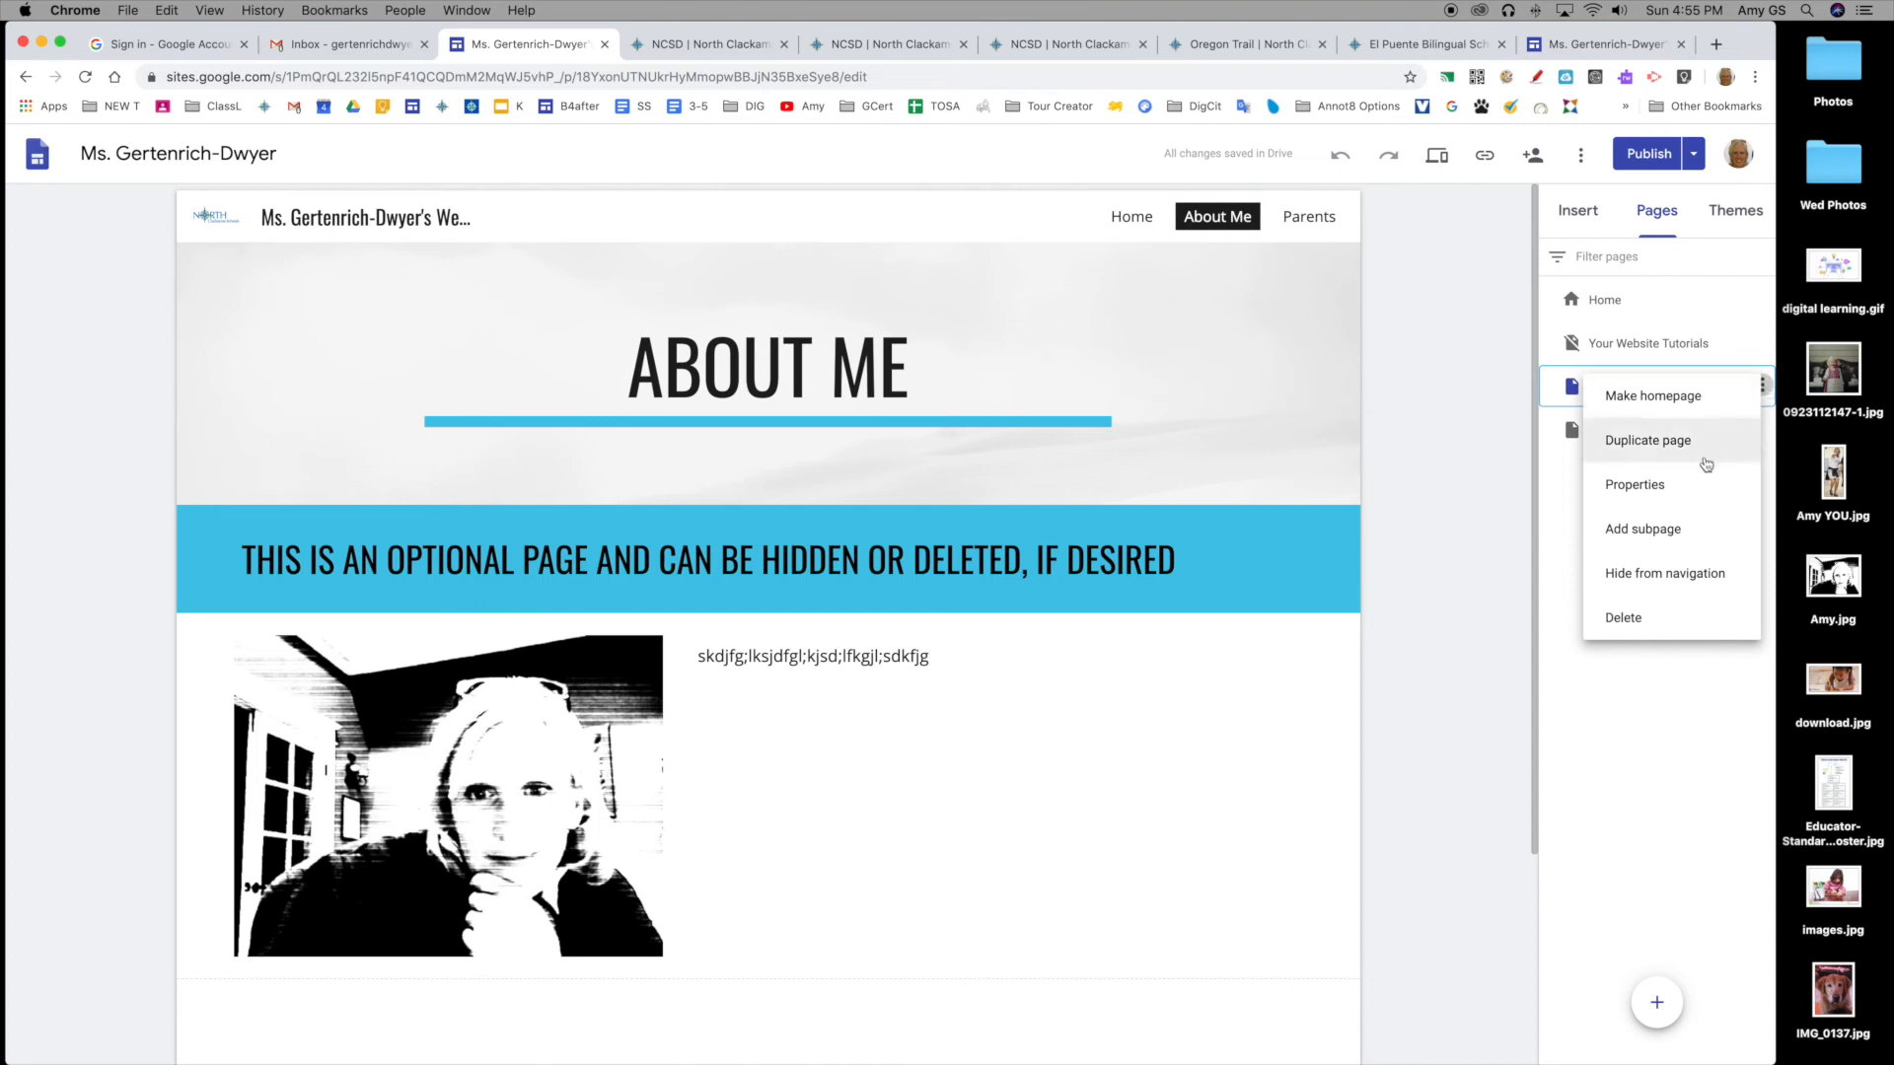
pyautogui.click(1683, 582)
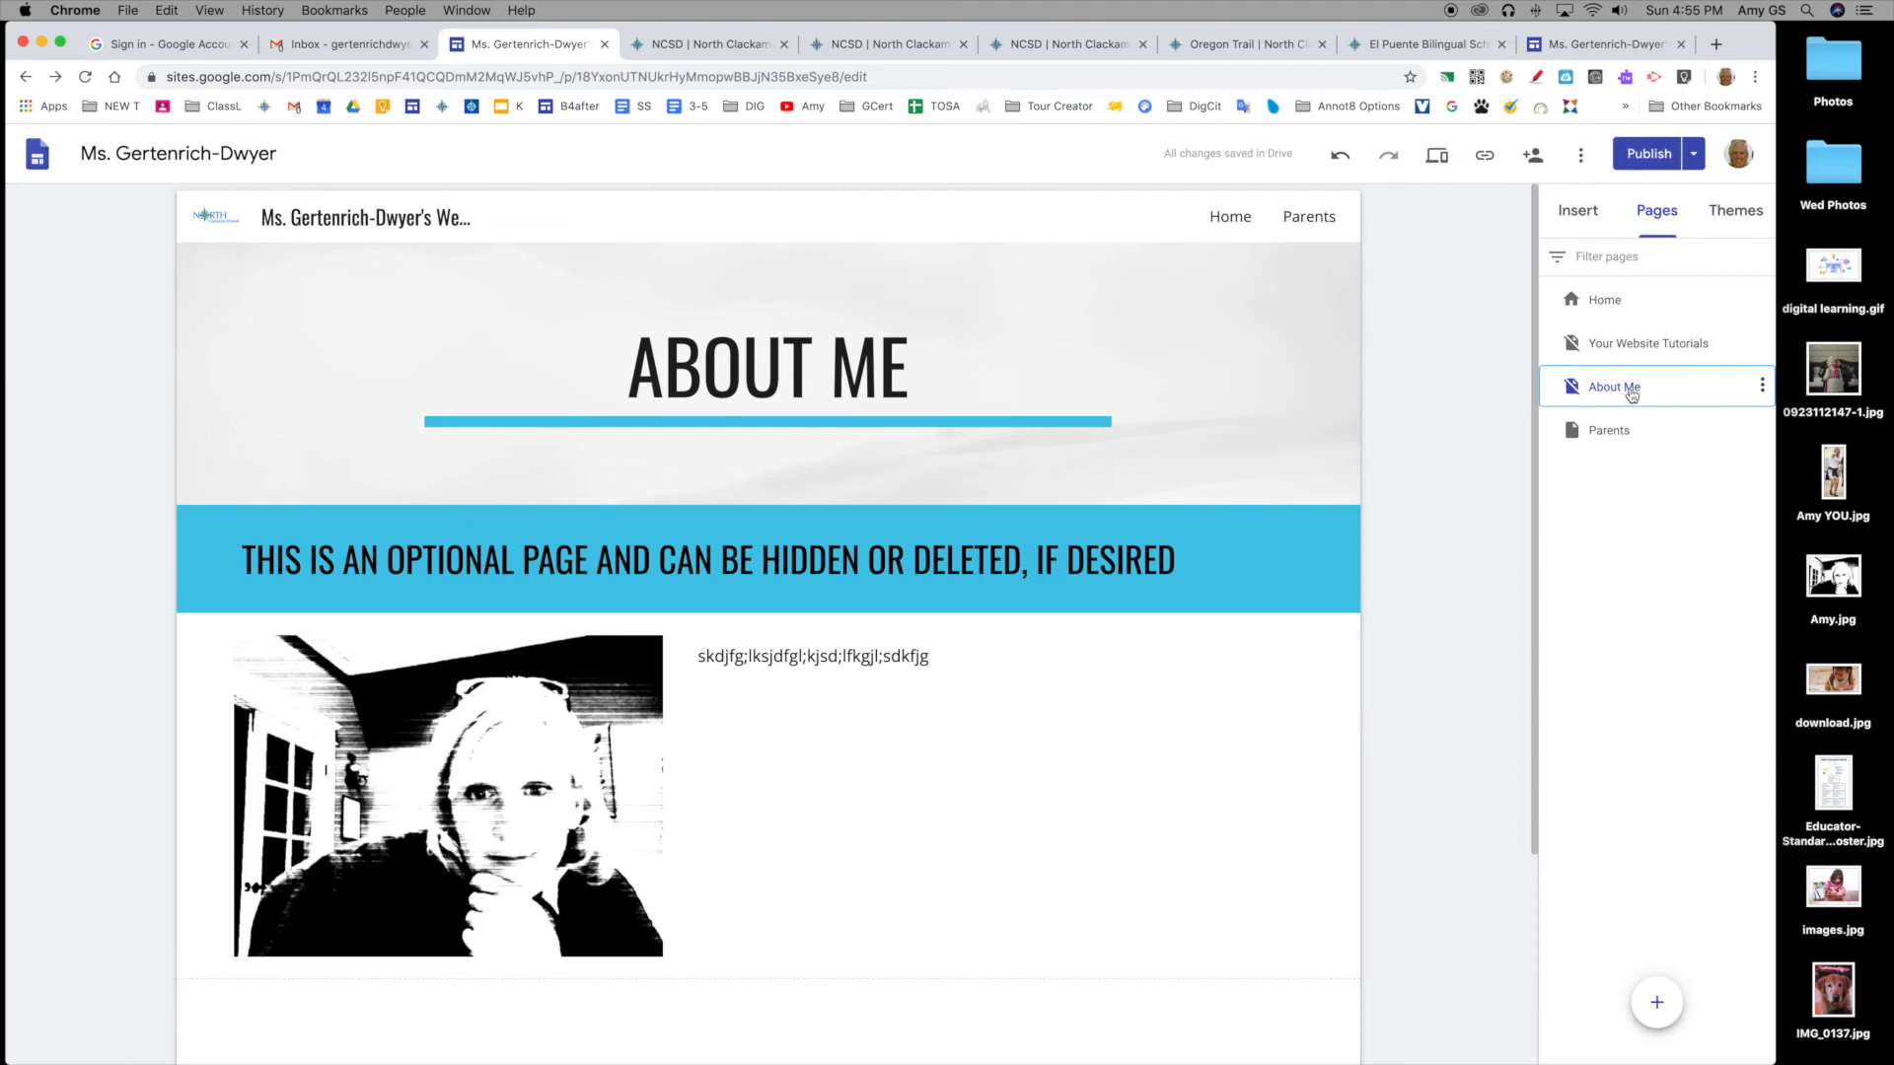
pyautogui.click(1762, 385)
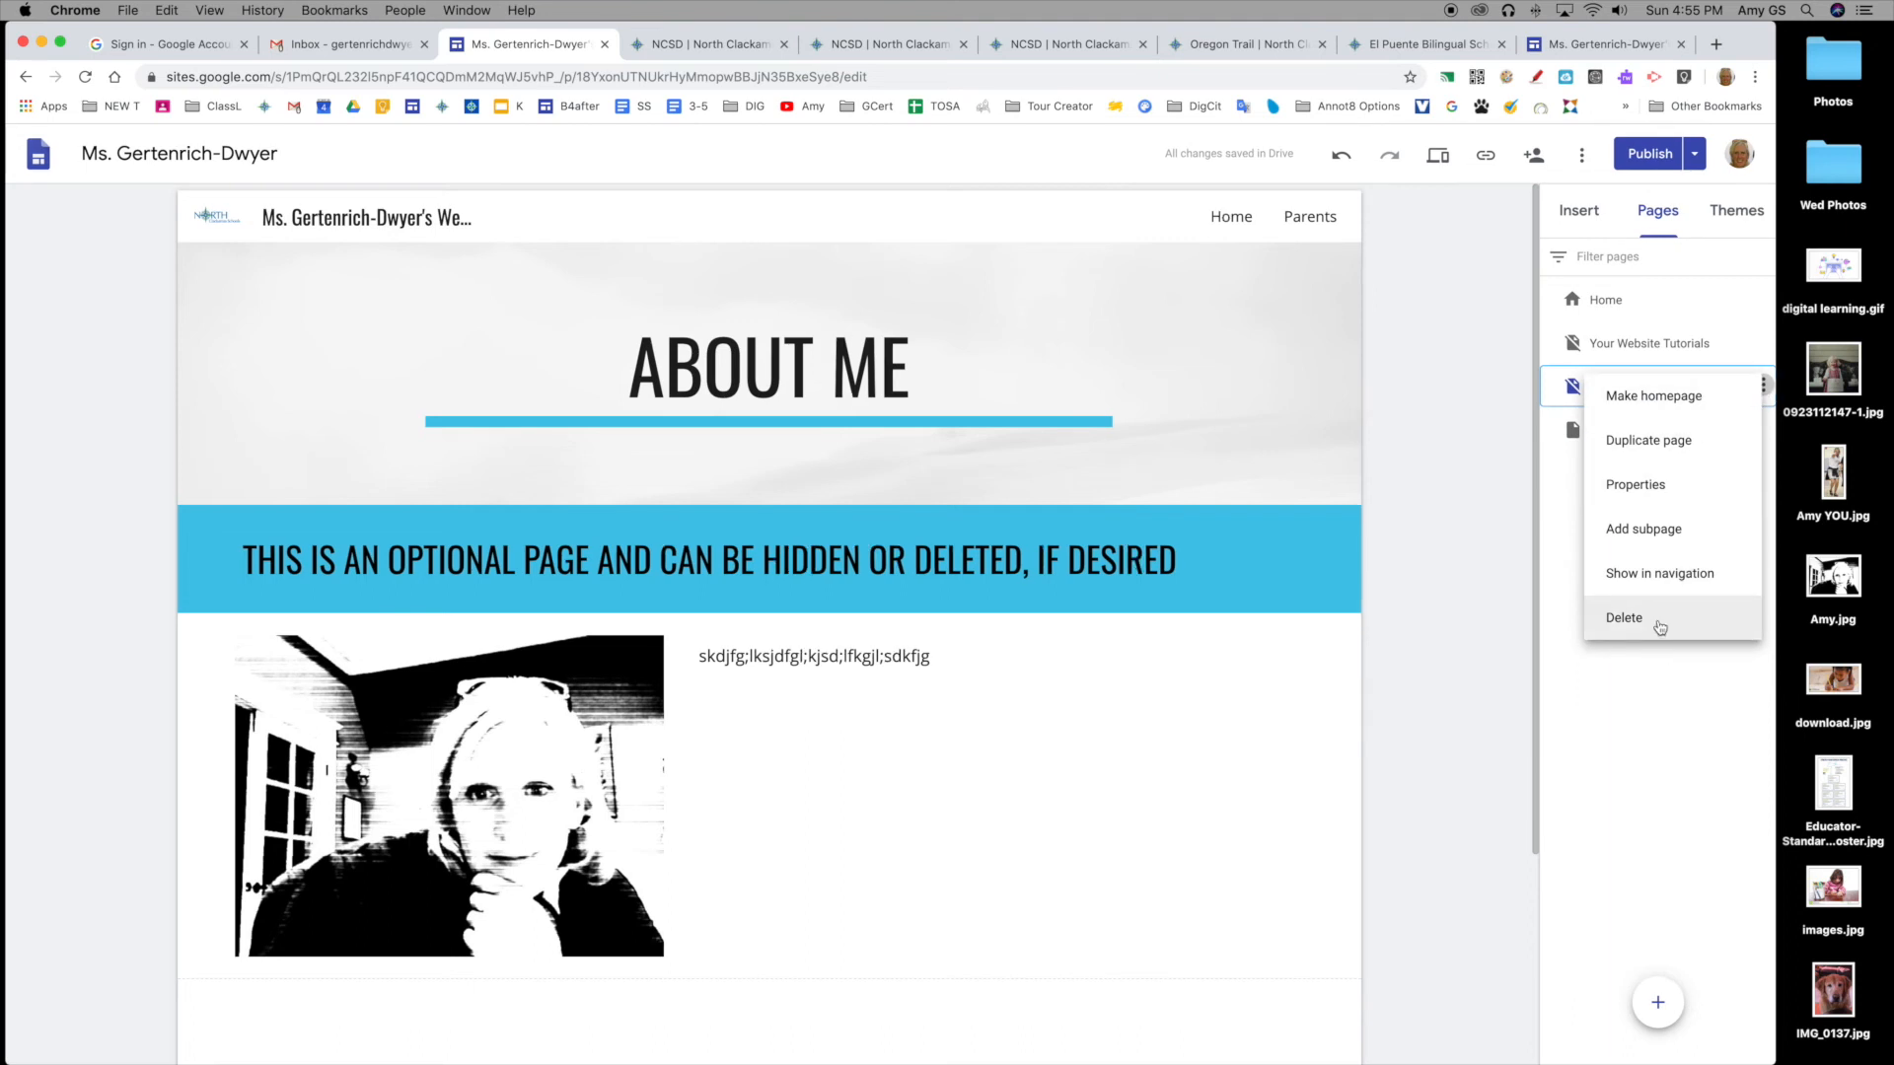
pyautogui.click(1686, 578)
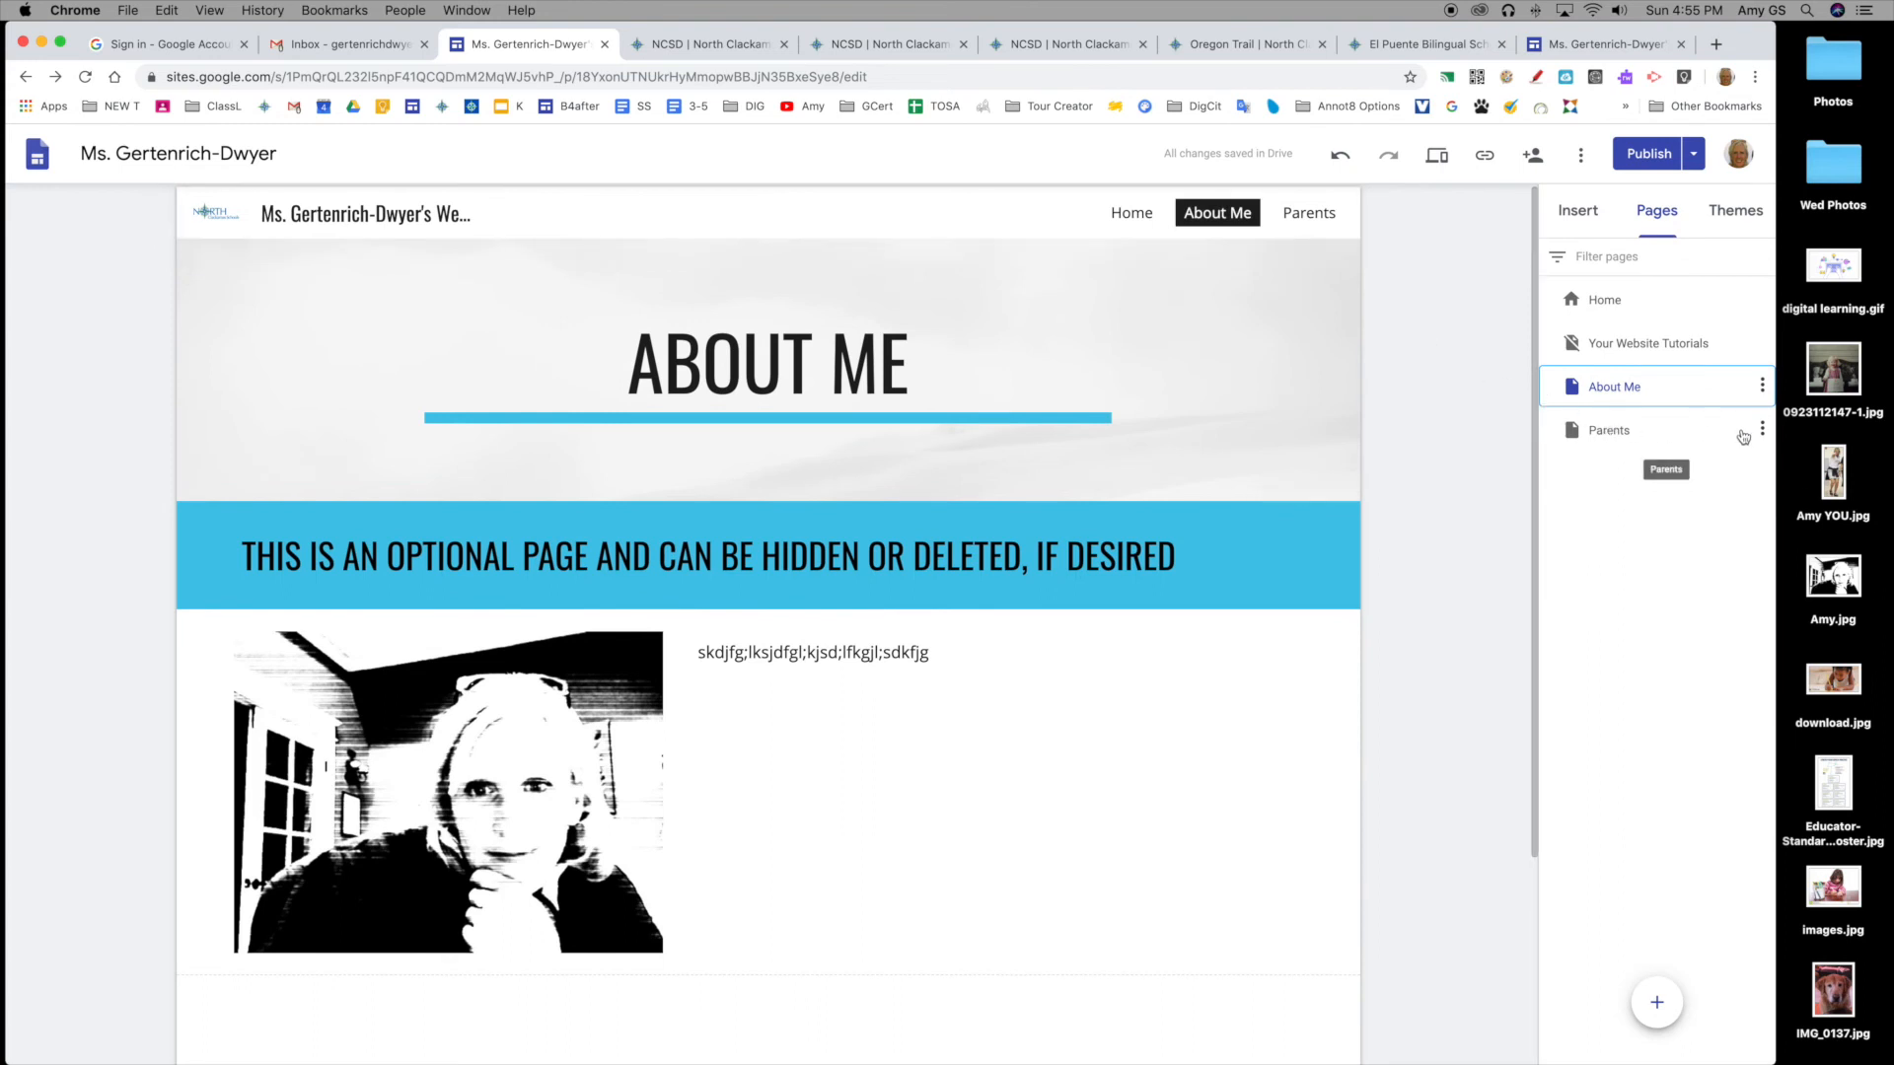
pyautogui.click(1761, 430)
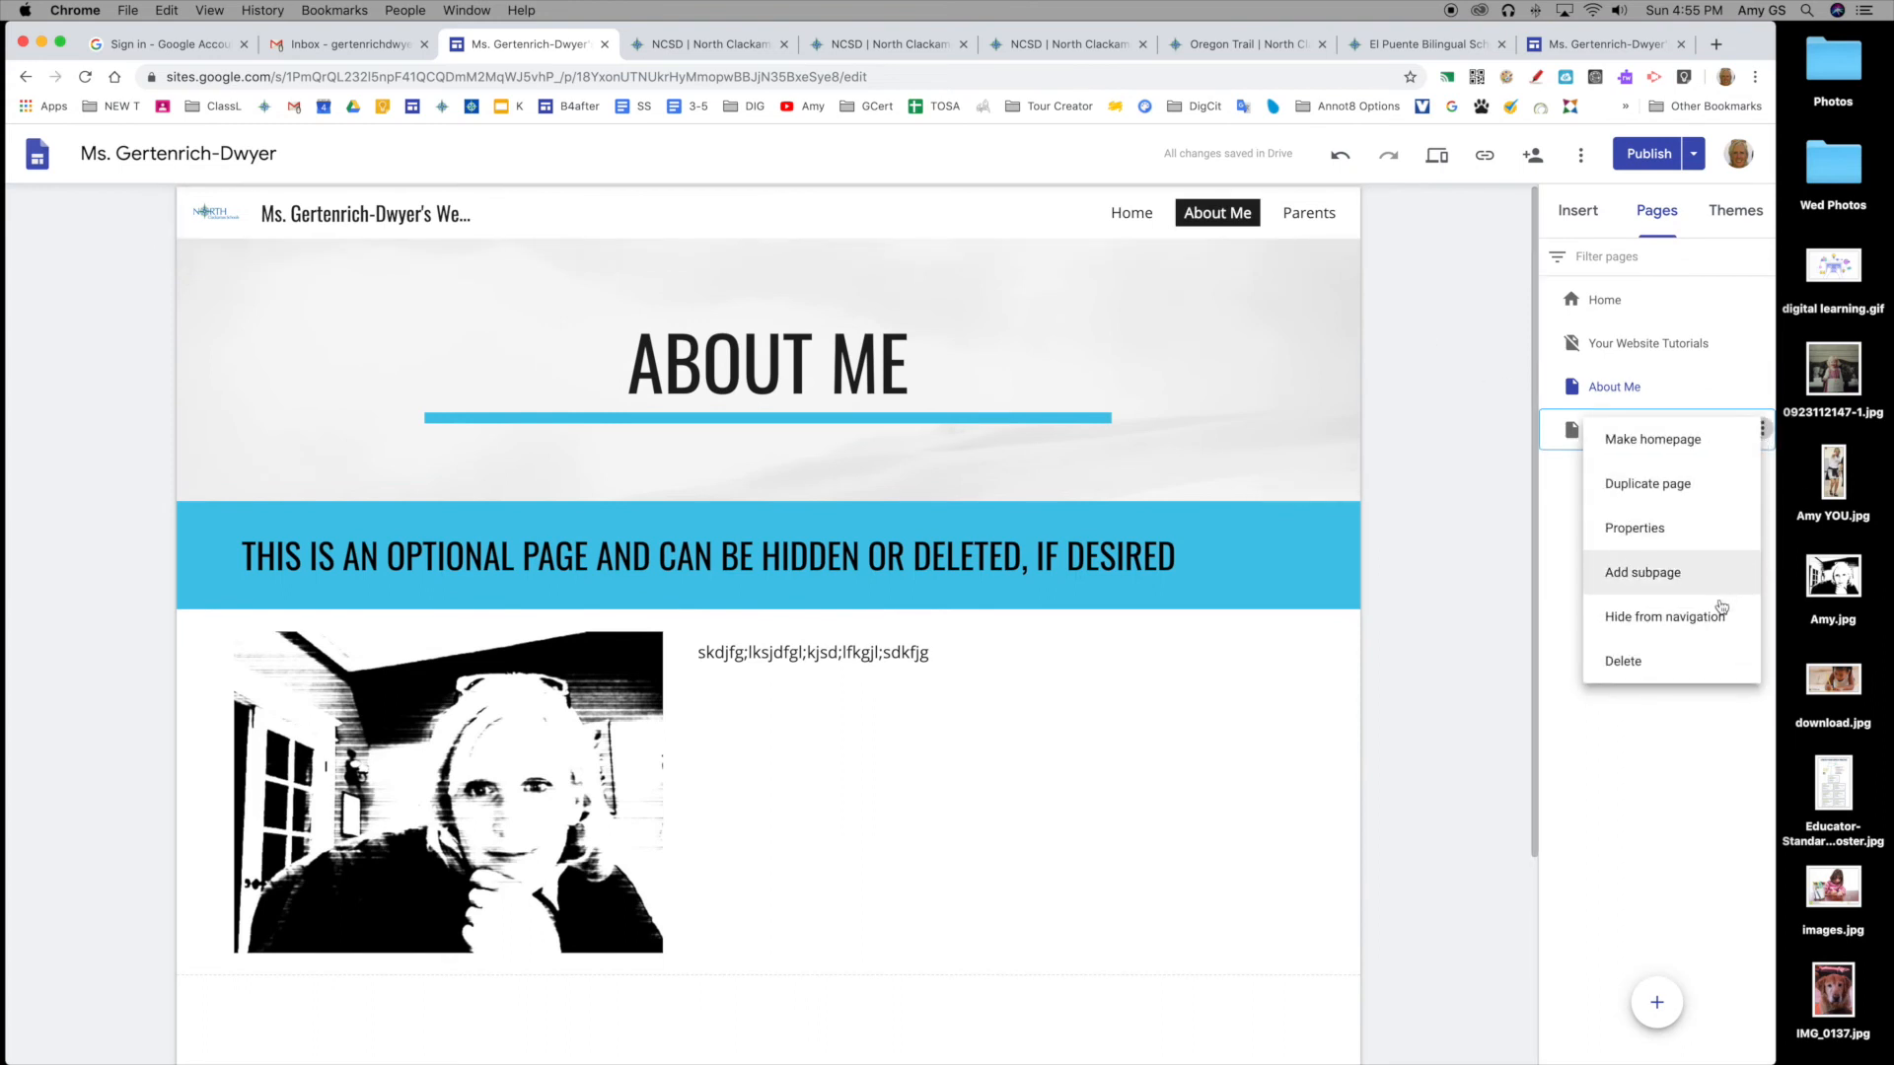
pyautogui.click(1694, 708)
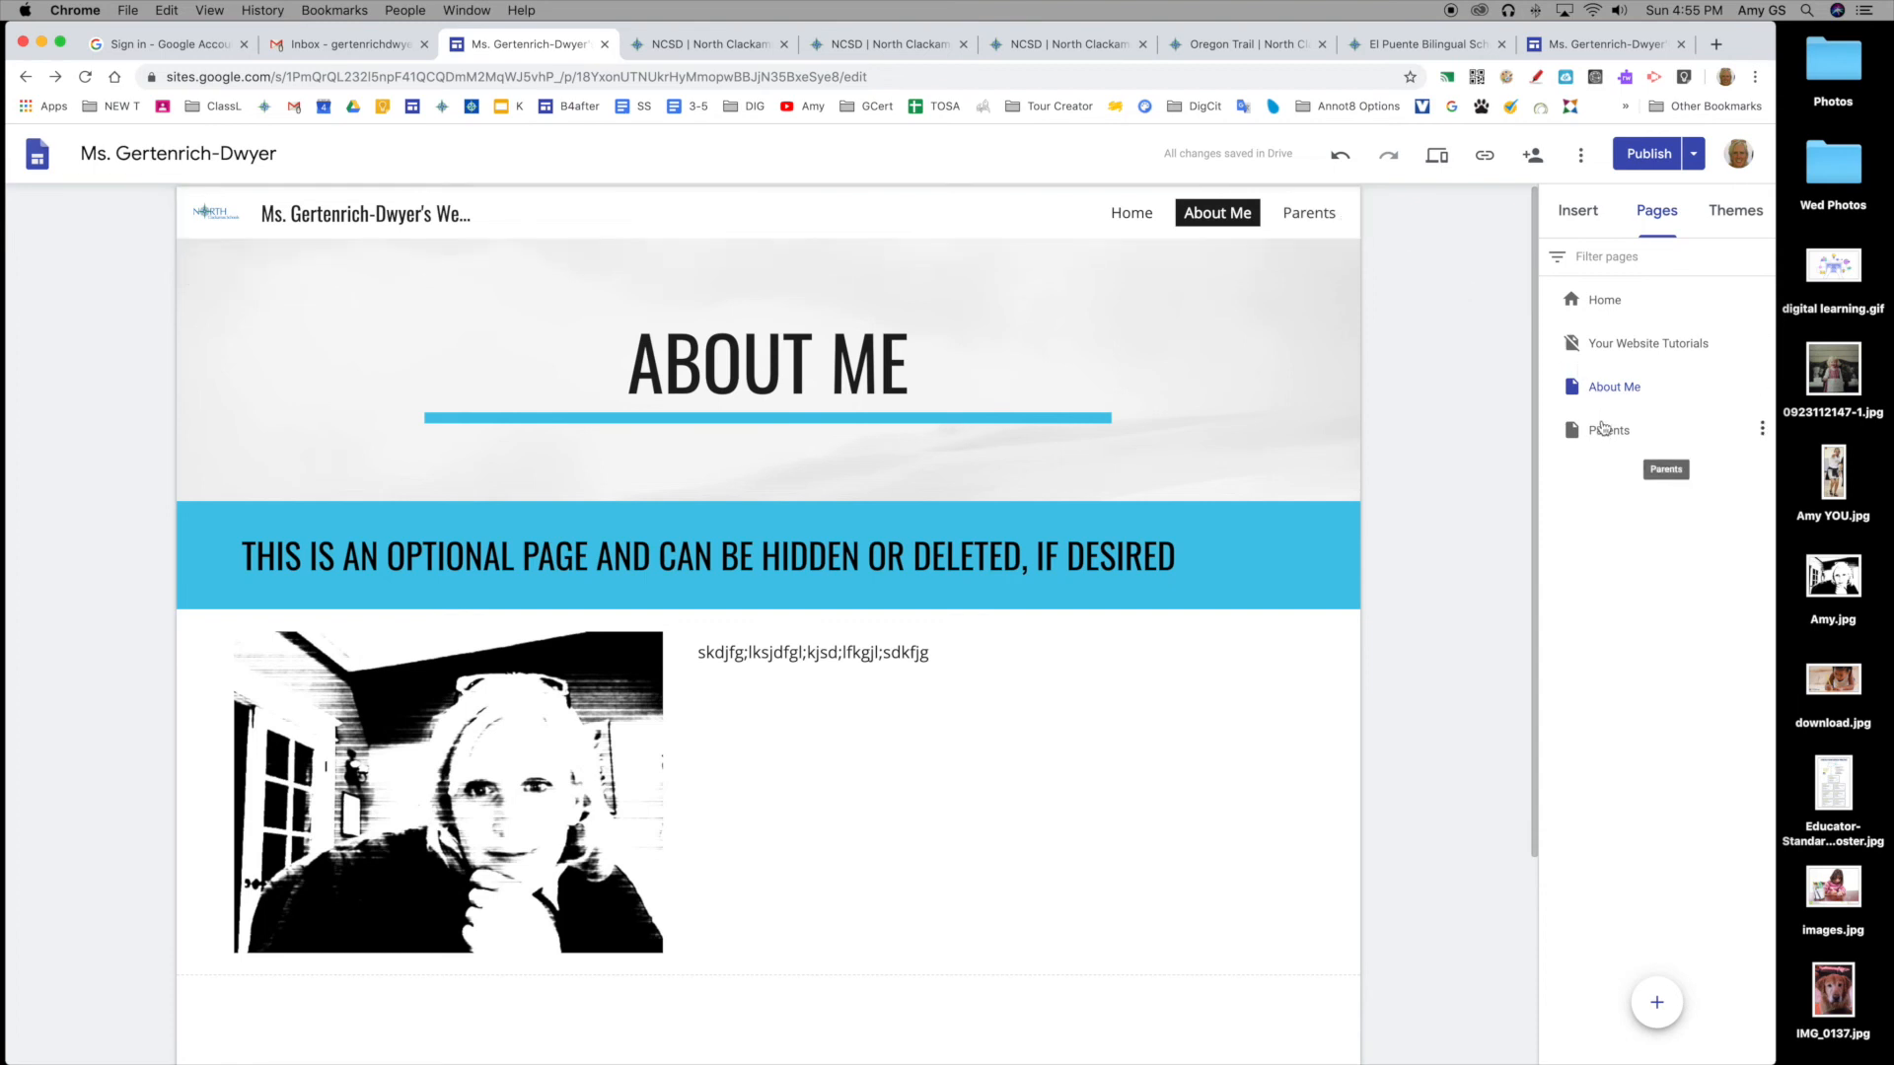
# Step: Open Parents and drag it in the Pages panel to sit top-level after About Me
pyautogui.click(1603, 432)
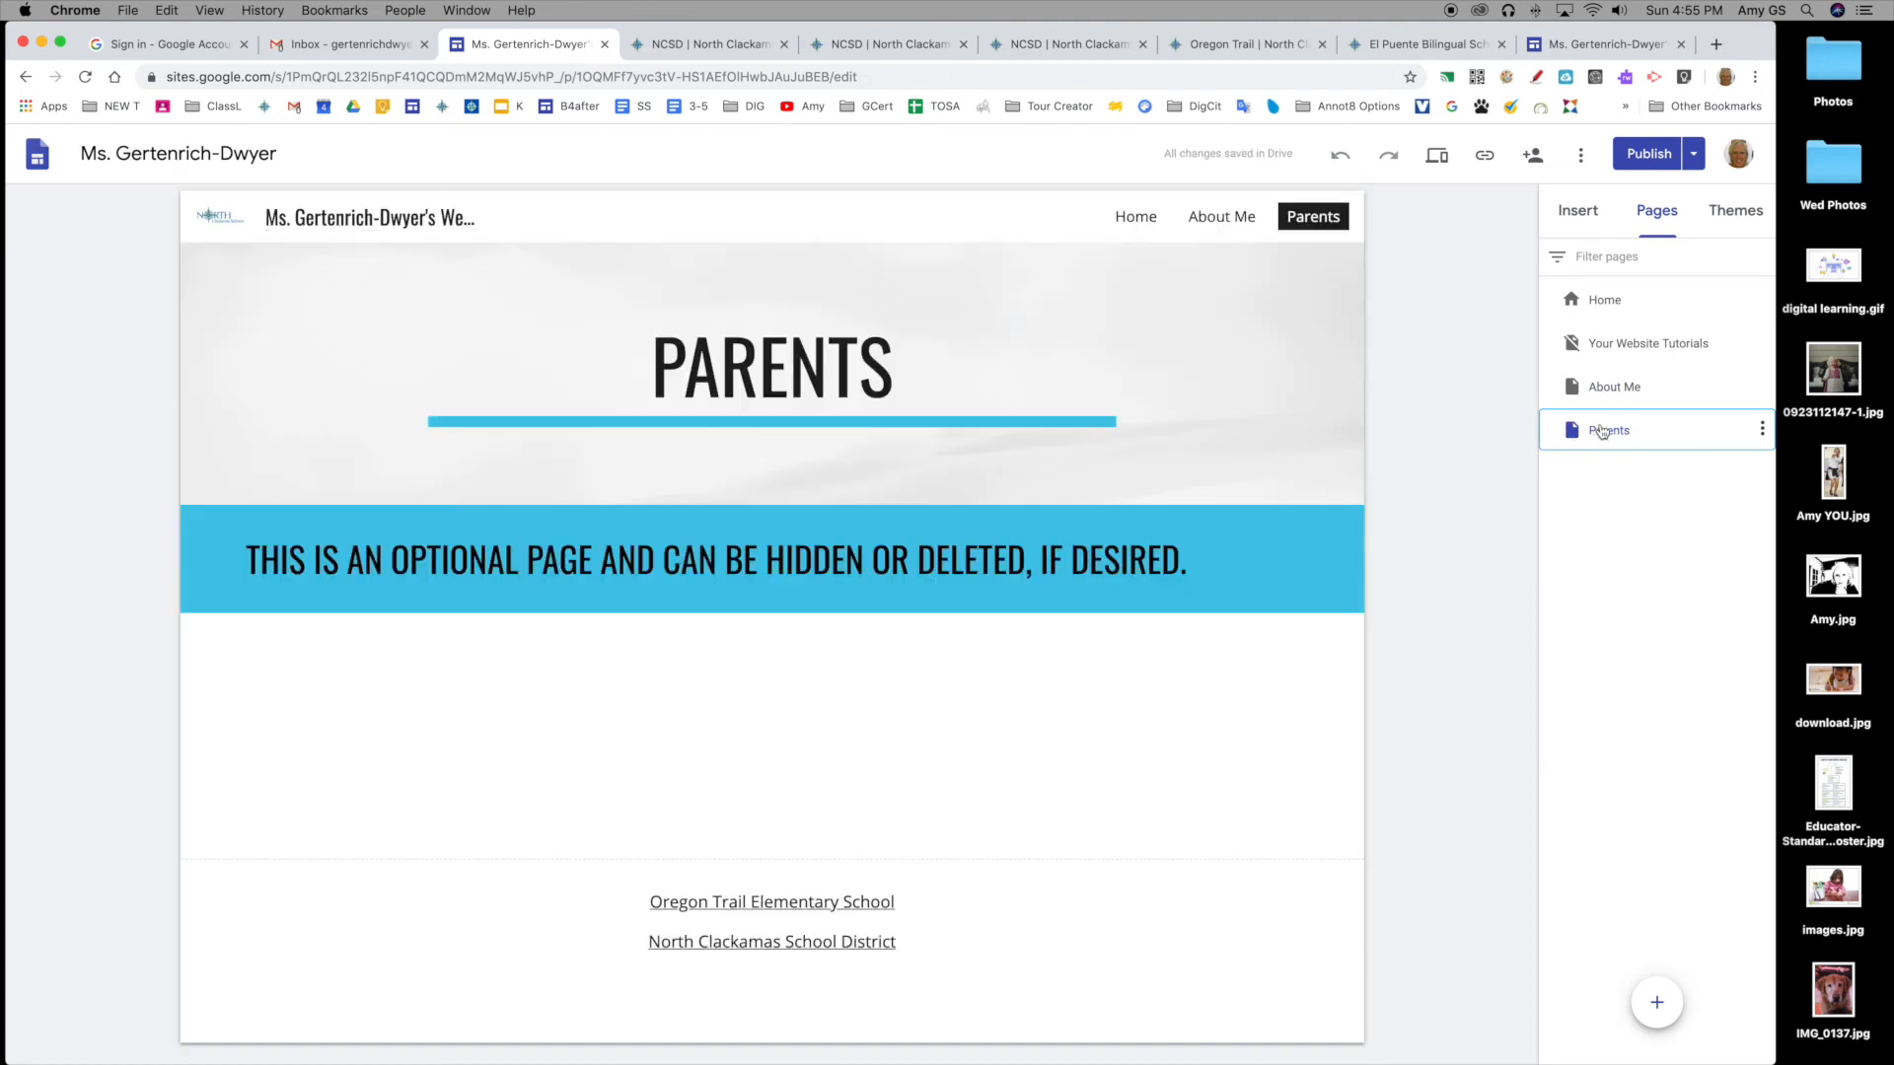
pyautogui.moveTo(1592, 426); pyautogui.dragTo(1591, 328)
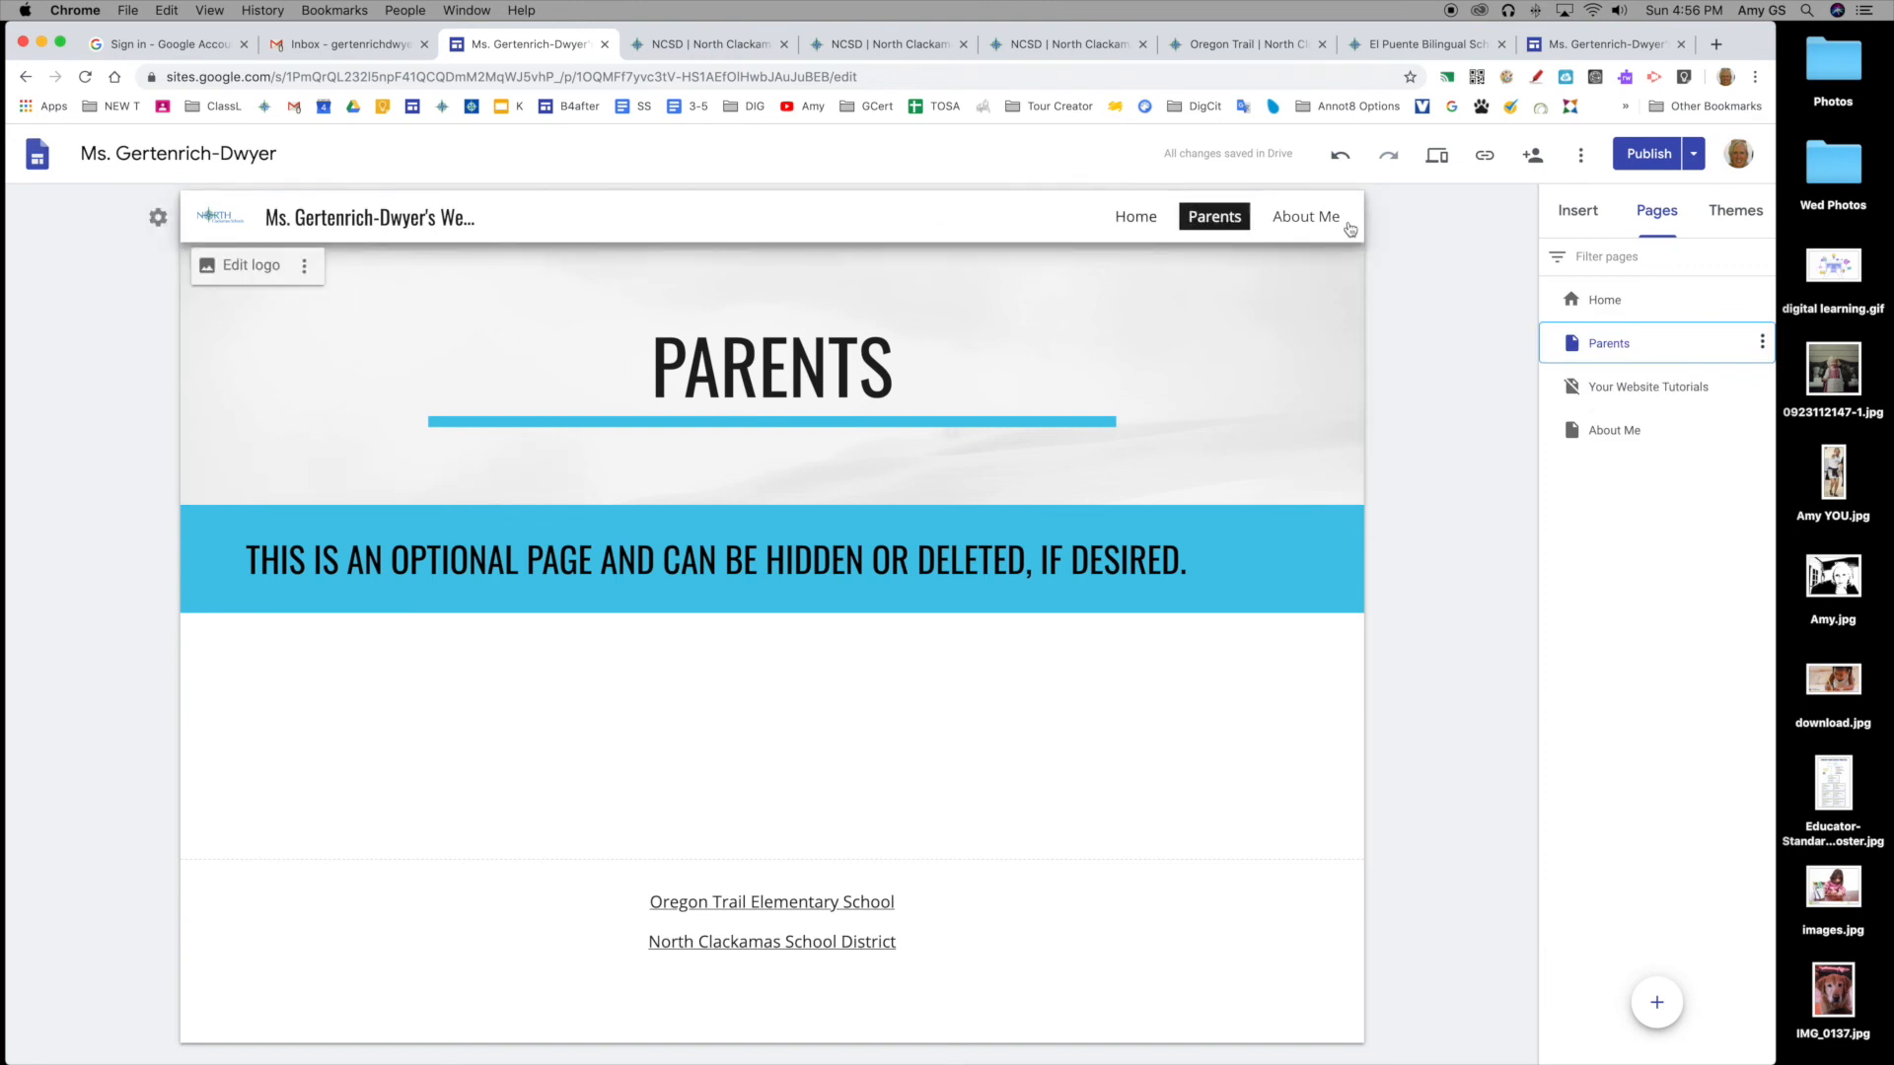
pyautogui.moveTo(1610, 337); pyautogui.dragTo(1605, 445)
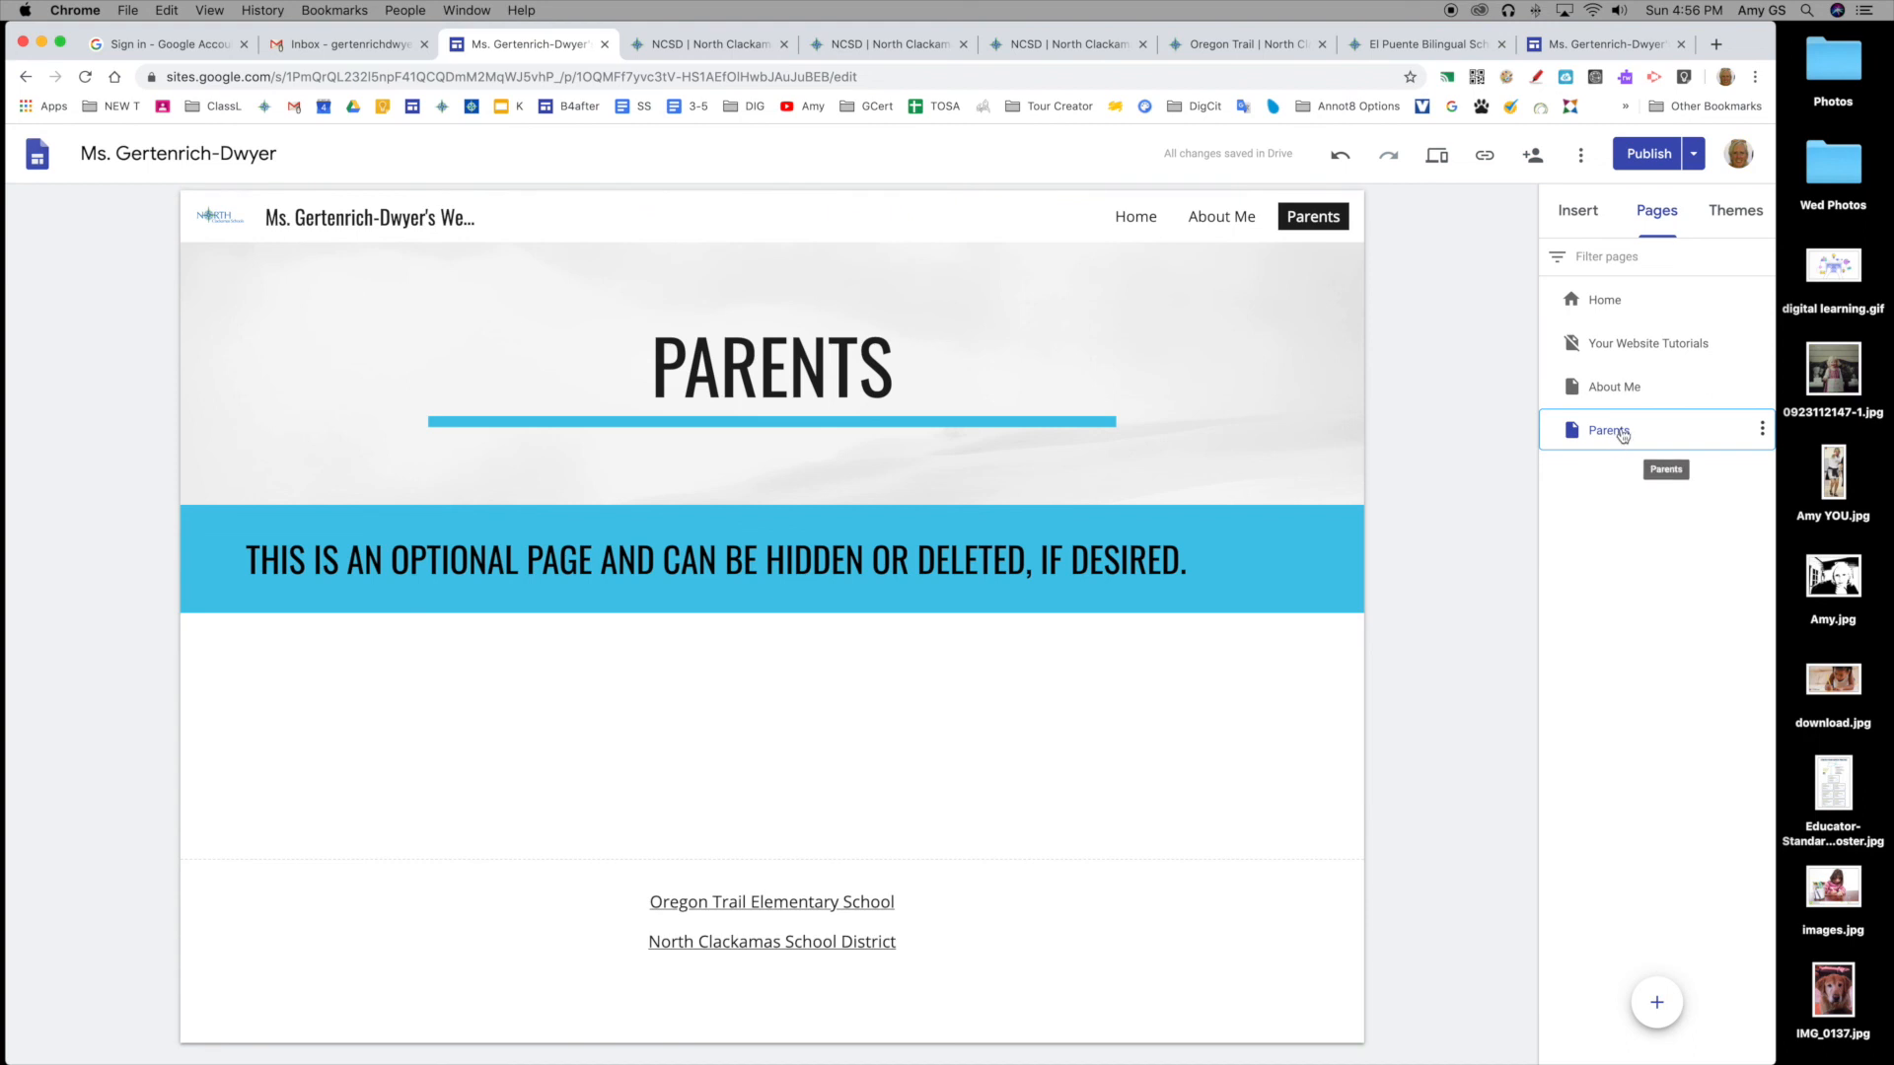
pyautogui.click(1673, 431)
pyautogui.click(1616, 431)
pyautogui.moveTo(1617, 435); pyautogui.dragTo(1620, 383)
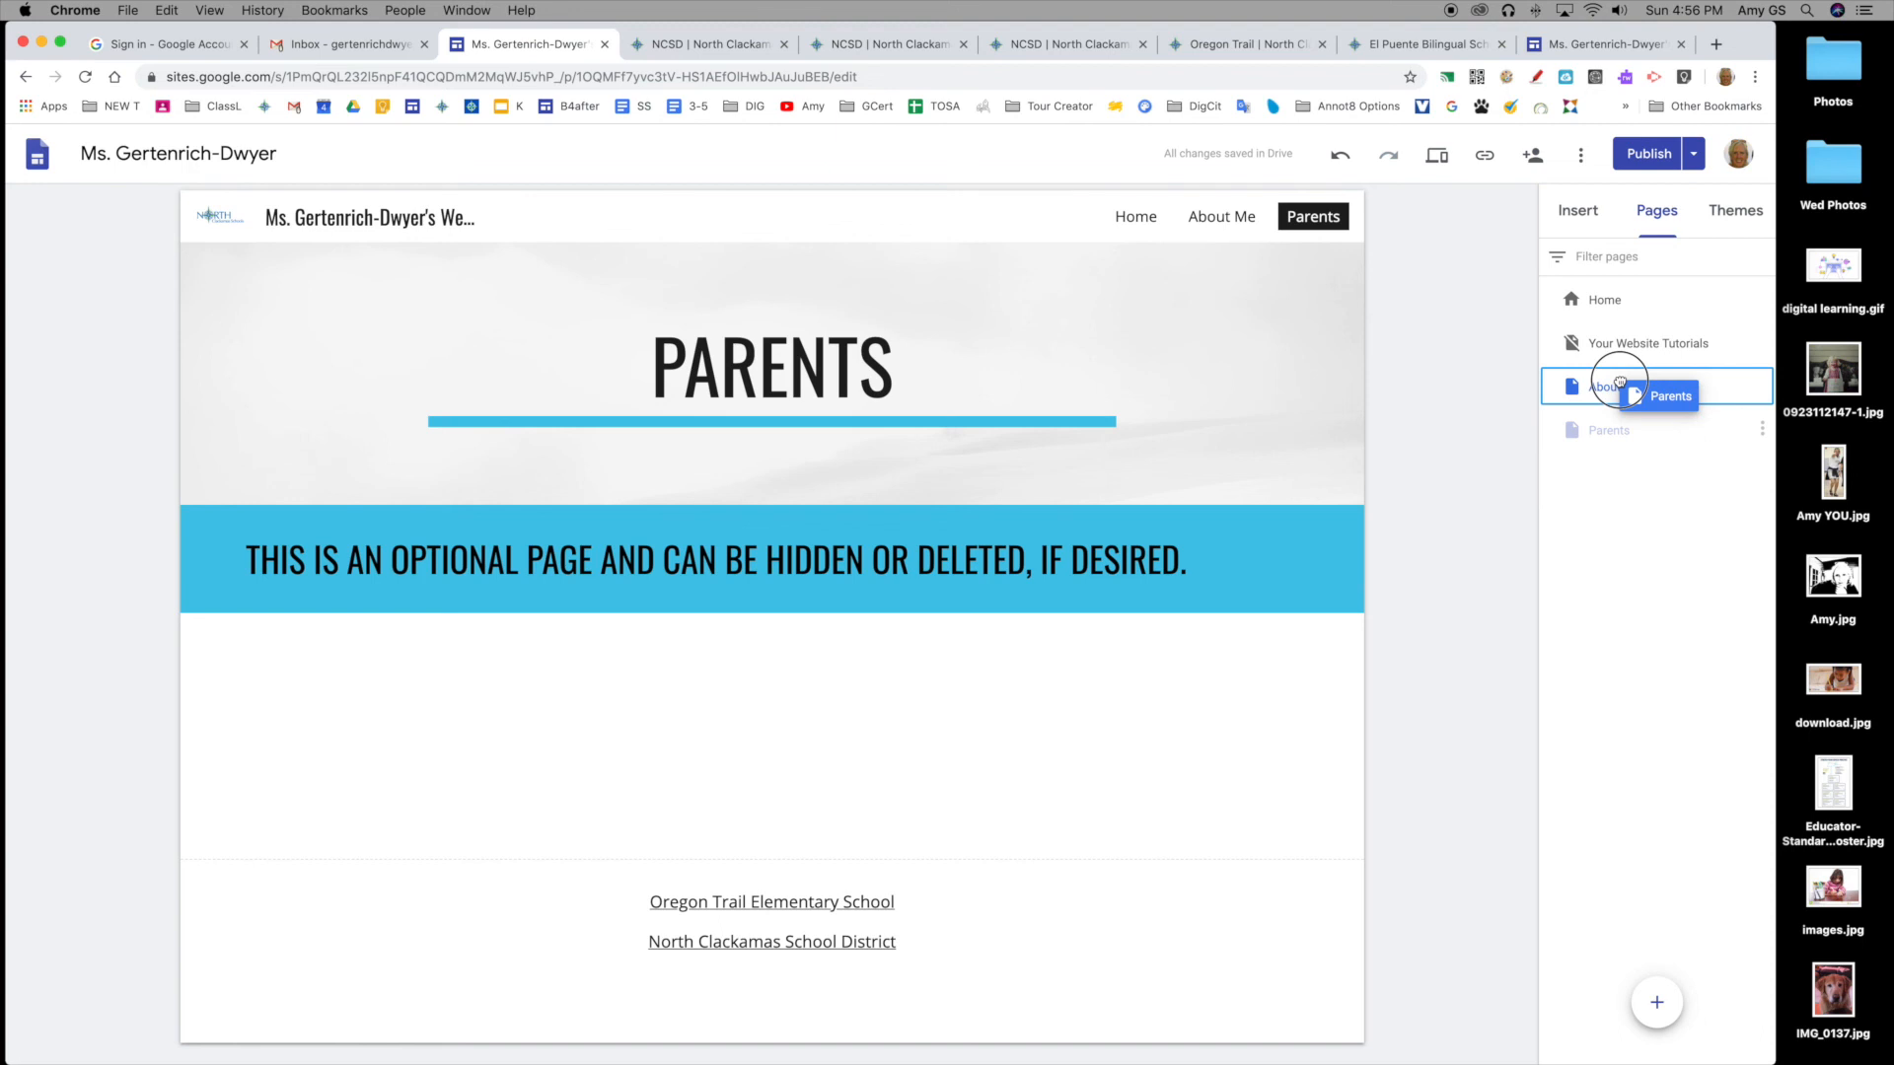
pyautogui.moveTo(1620, 383); pyautogui.dragTo(1618, 385)
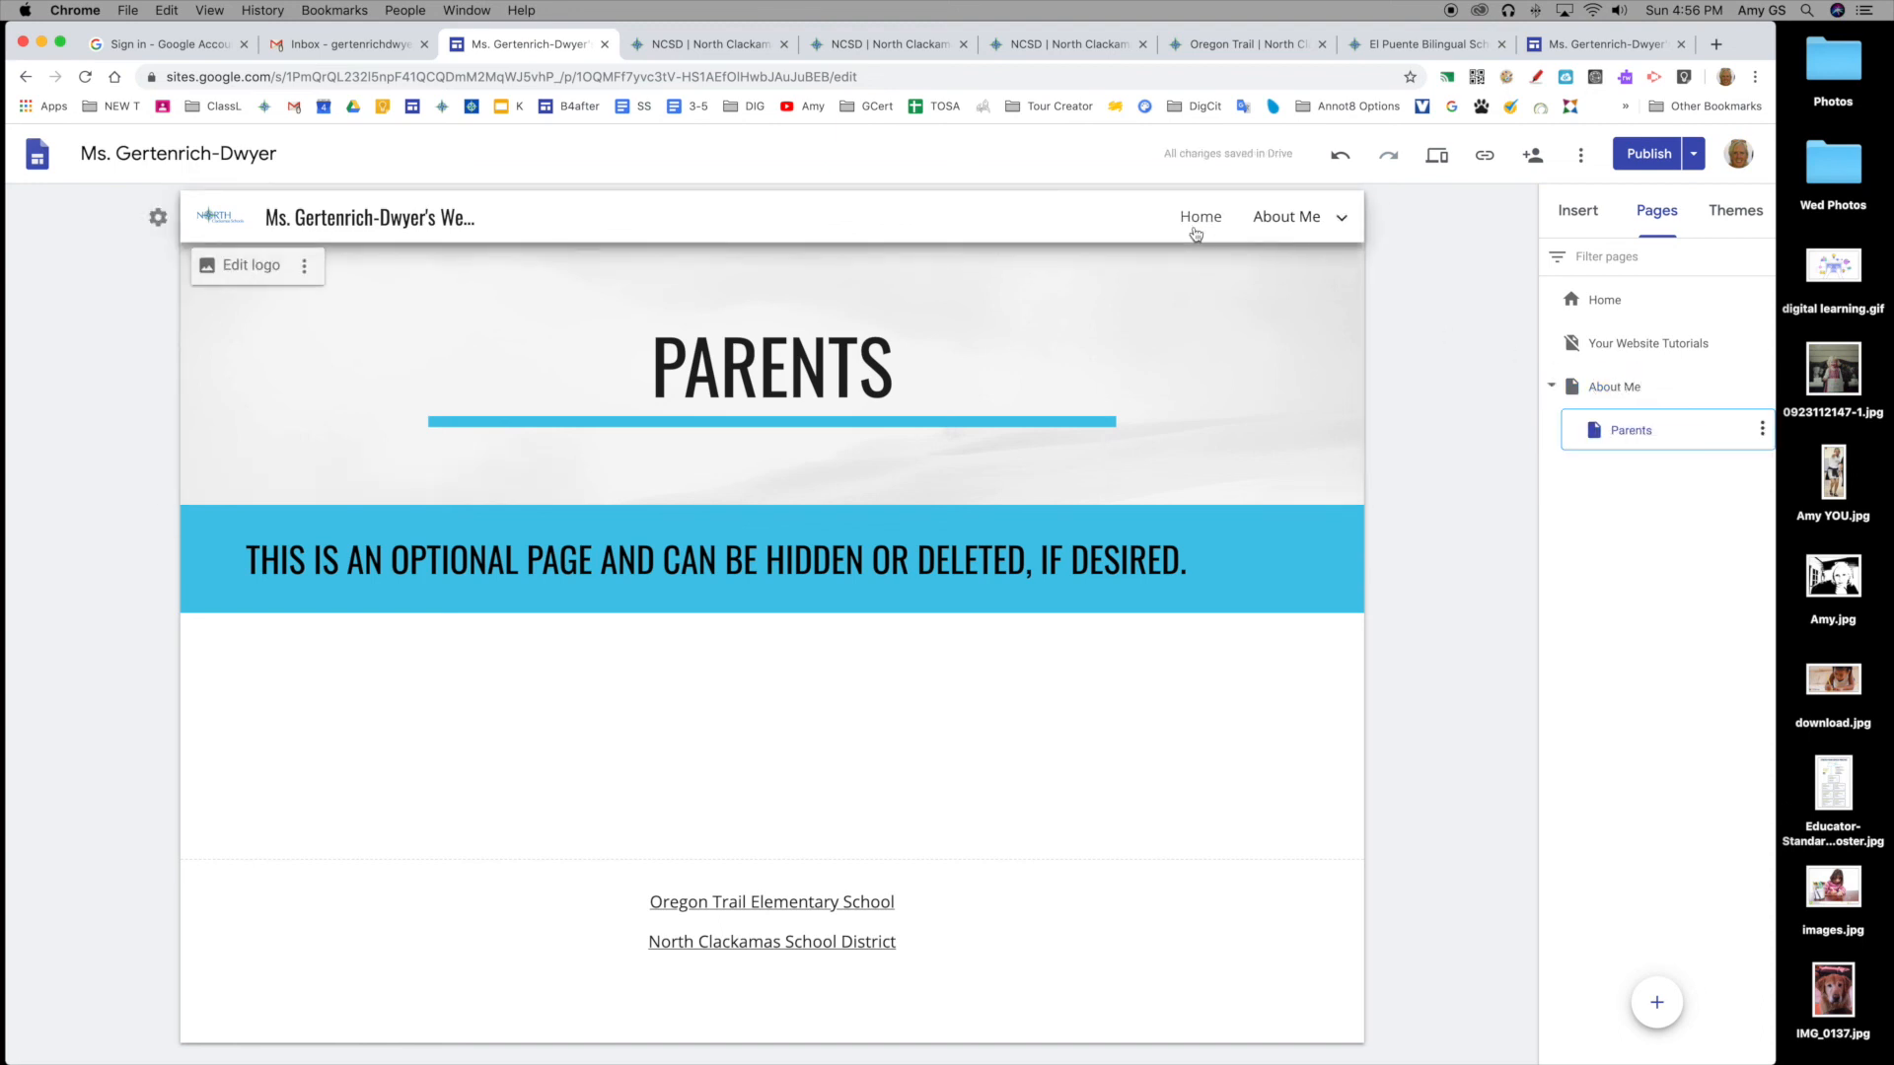
pyautogui.moveTo(1260, 220)
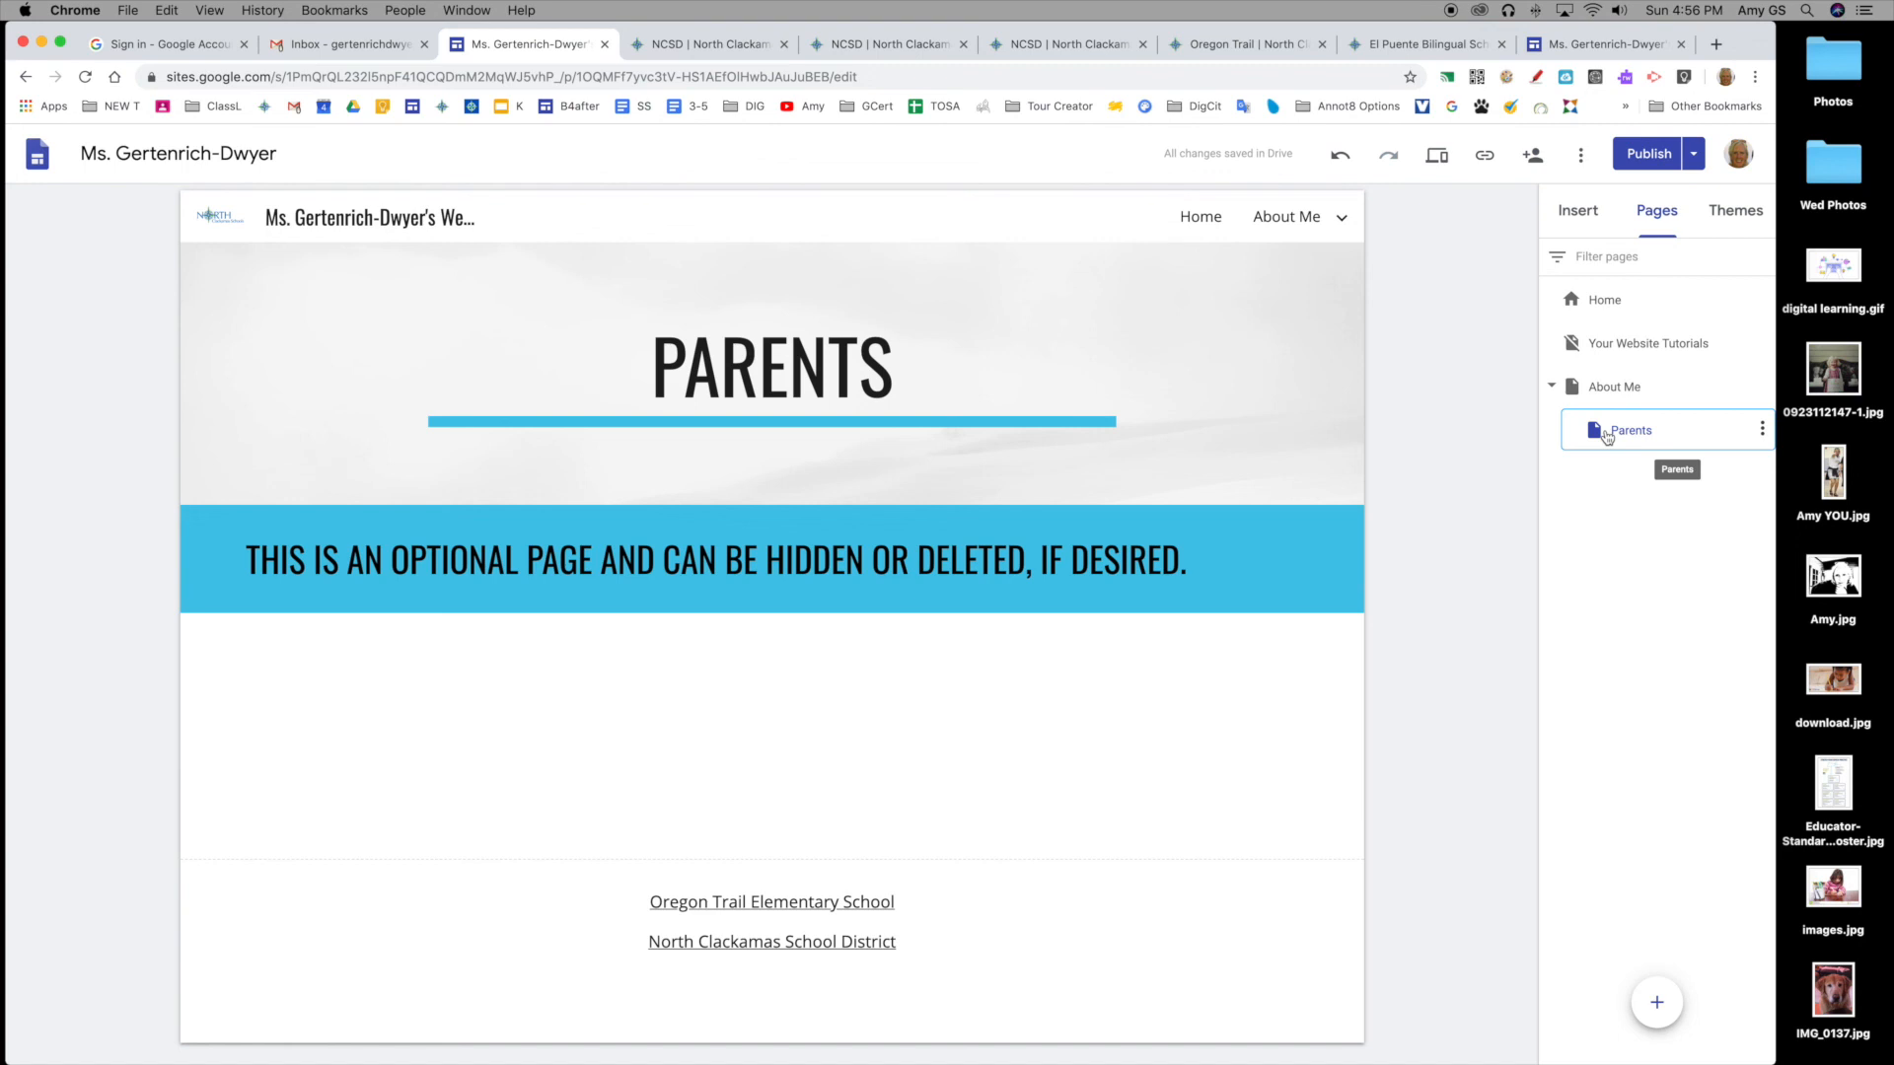
pyautogui.moveTo(1609, 438); pyautogui.dragTo(1574, 383)
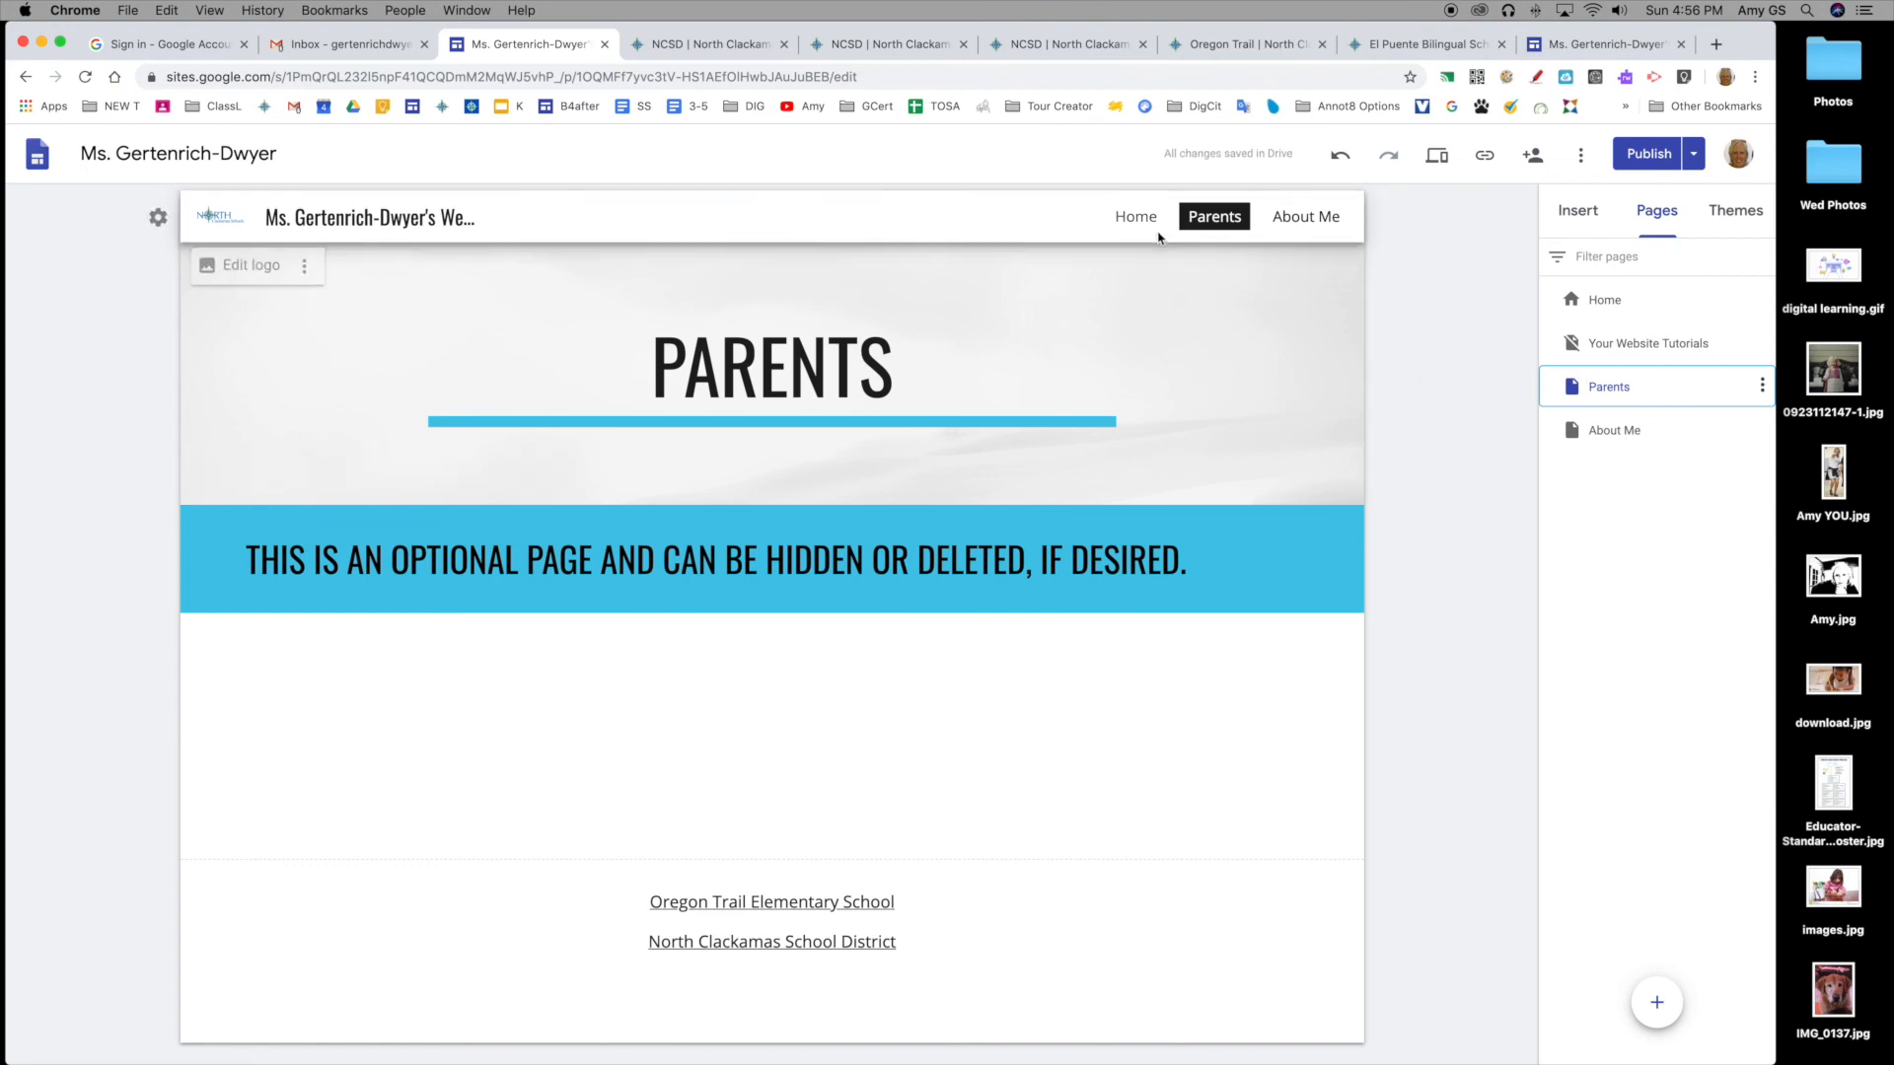
pyautogui.moveTo(1608, 431)
pyautogui.mouseDown()
pyautogui.moveTo(1593, 331)
pyautogui.moveTo(1625, 464)
pyautogui.mouseUp()
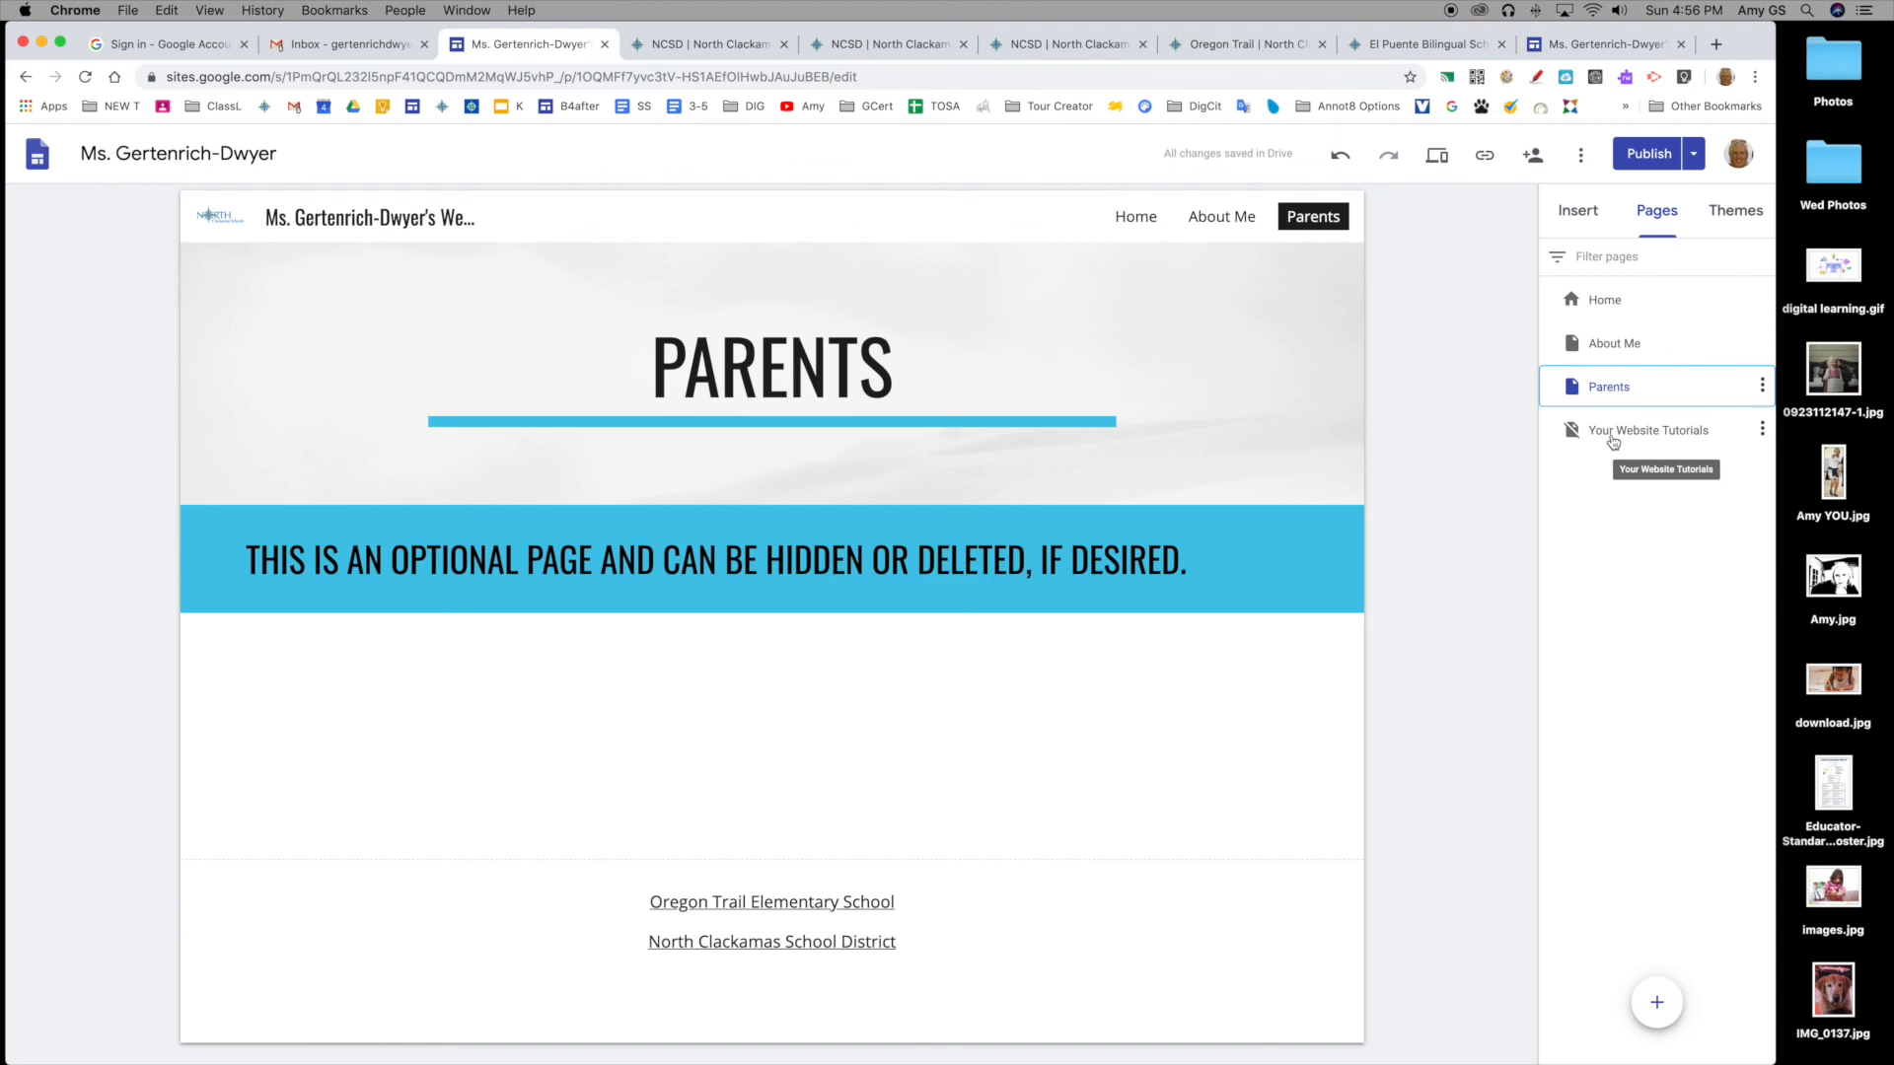
# Step: Open the Your Website Tutorials page and scroll to its Additional NCSD Support cards
pyautogui.click(1613, 439)
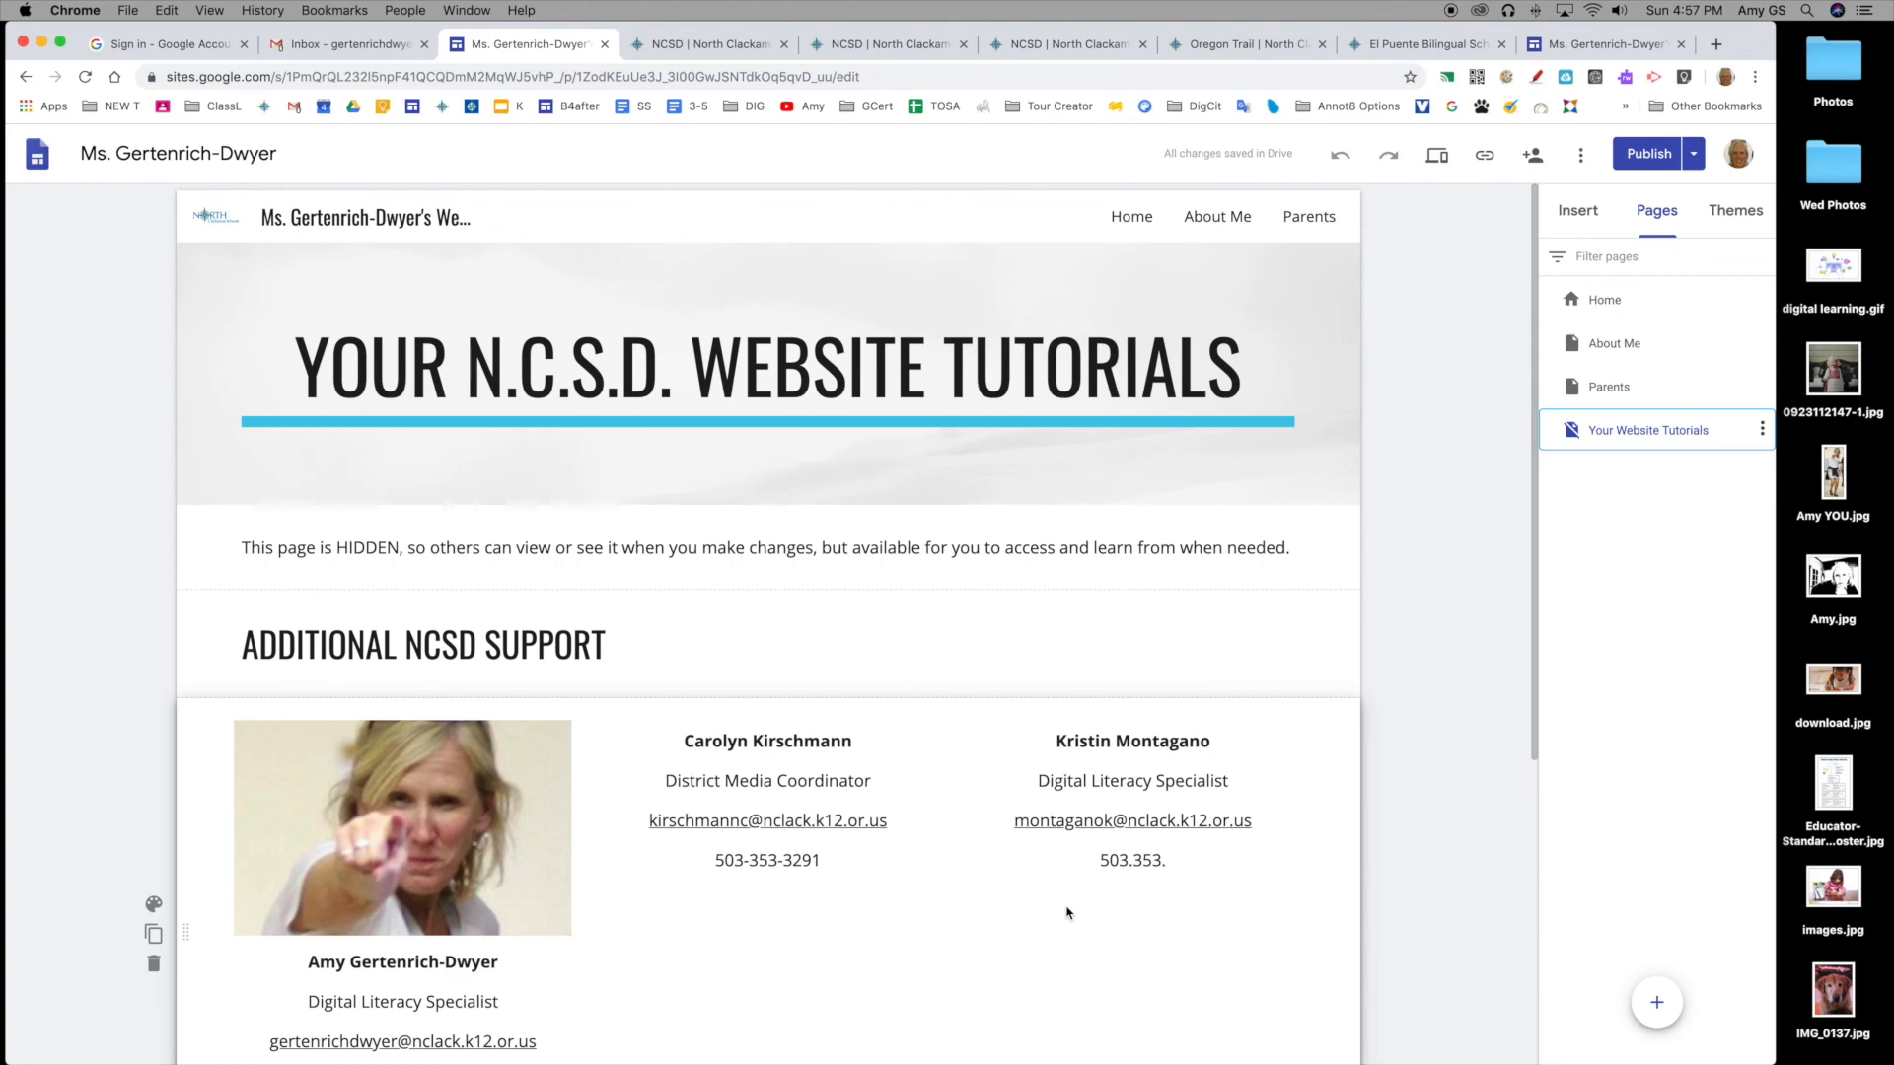
pyautogui.scroll(-2, 1066, 912)
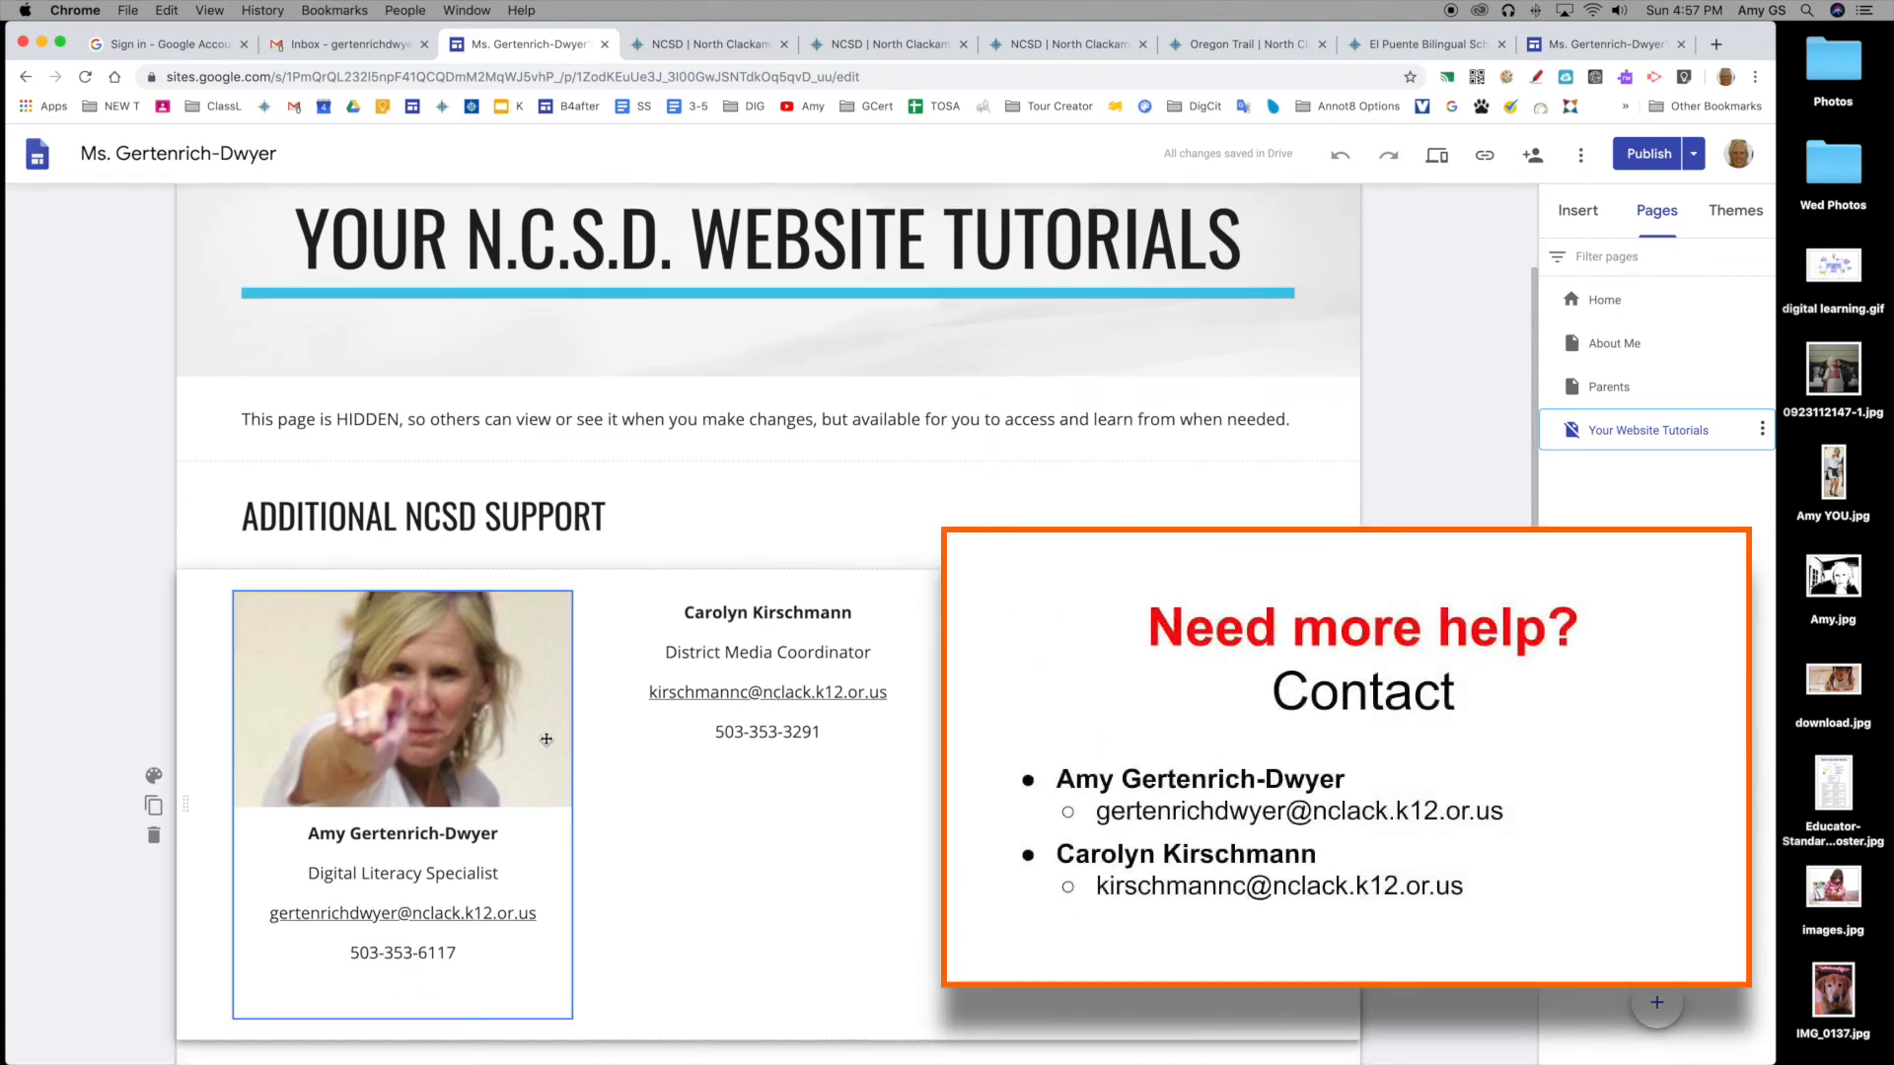